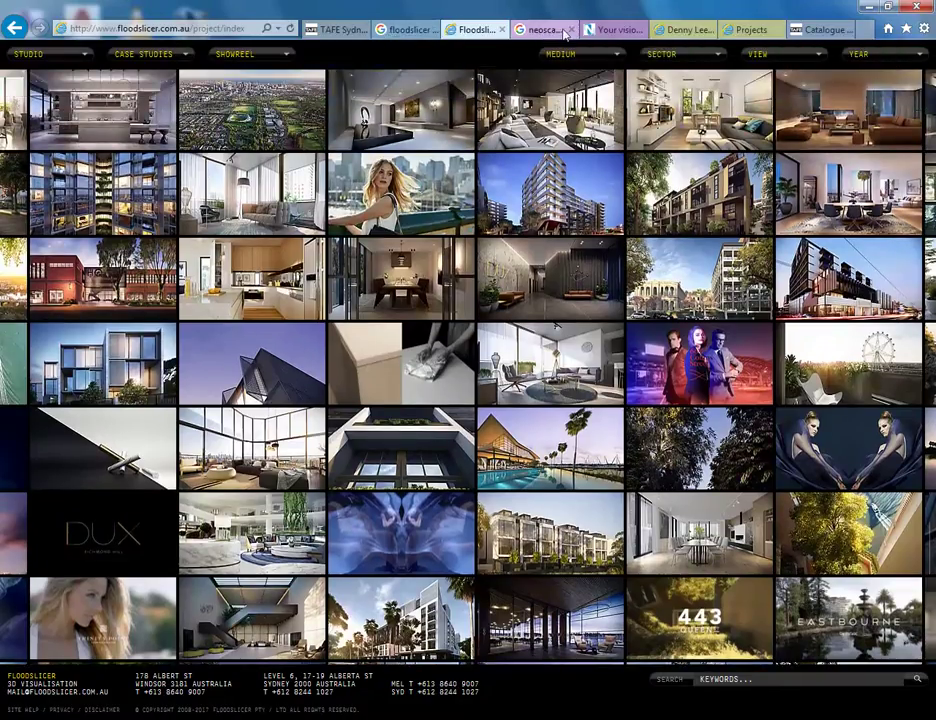
# Open Google Maps in a new browser tab
pyautogui.click(403, 31)
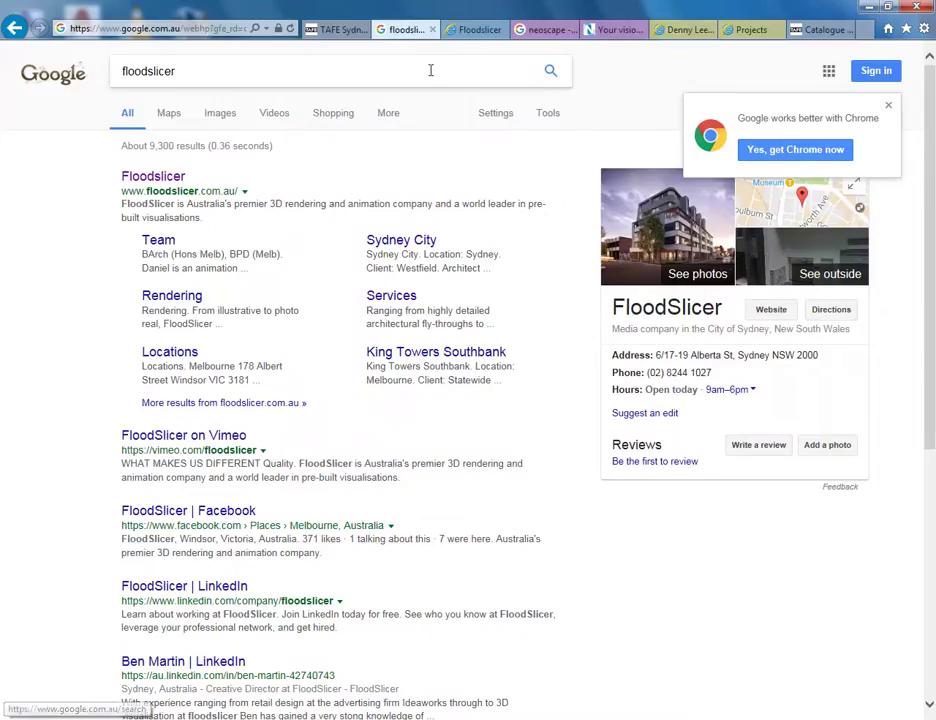
pyautogui.click(829, 72)
pyautogui.click(828, 76)
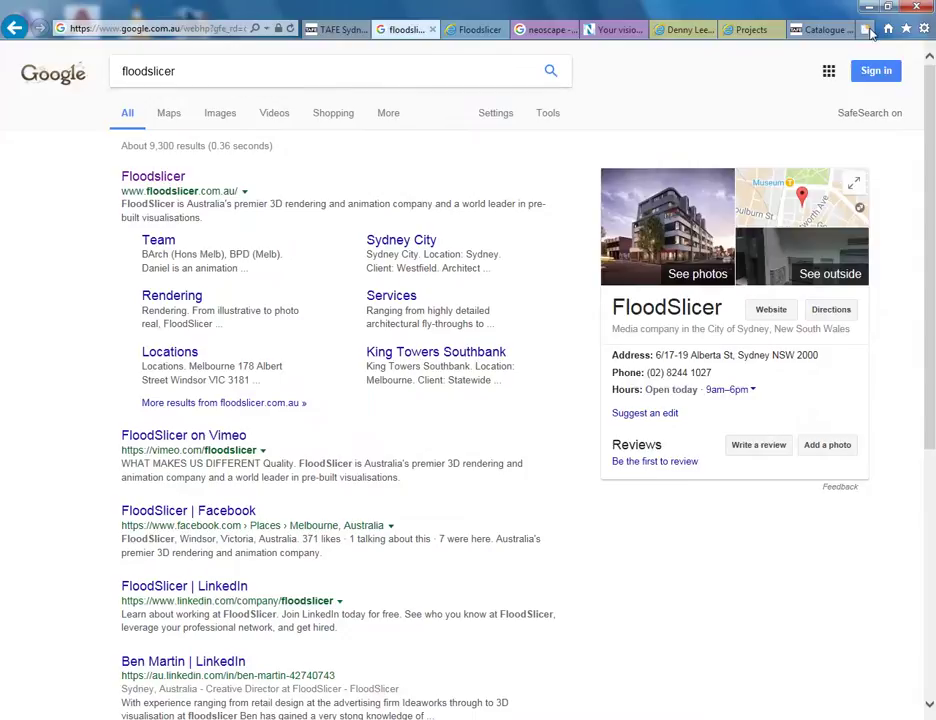
pyautogui.click(868, 30)
pyautogui.click(428, 215)
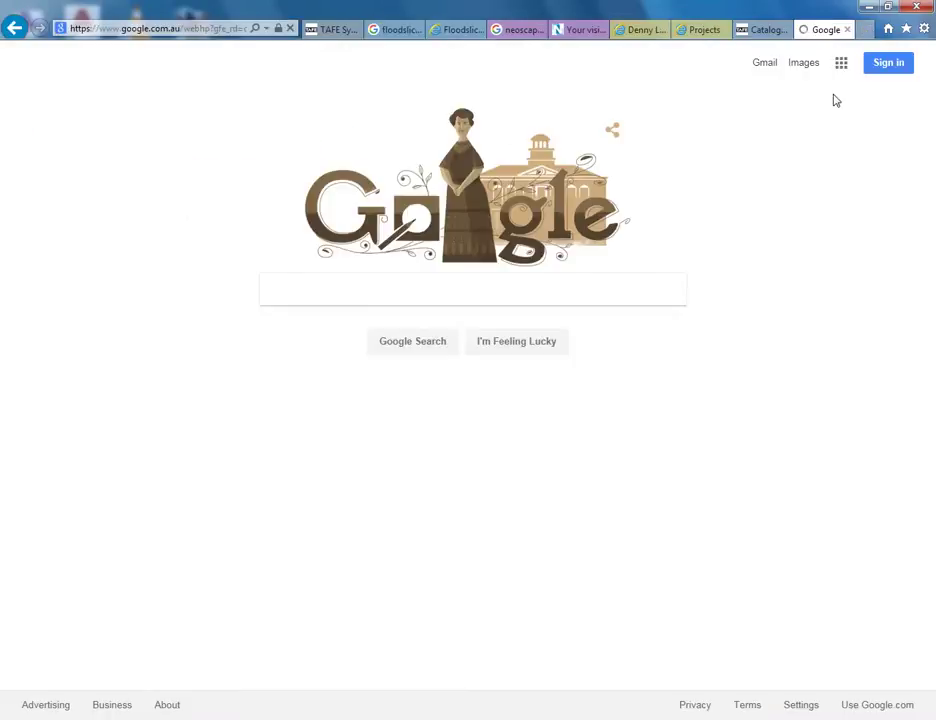
pyautogui.click(845, 70)
pyautogui.click(861, 145)
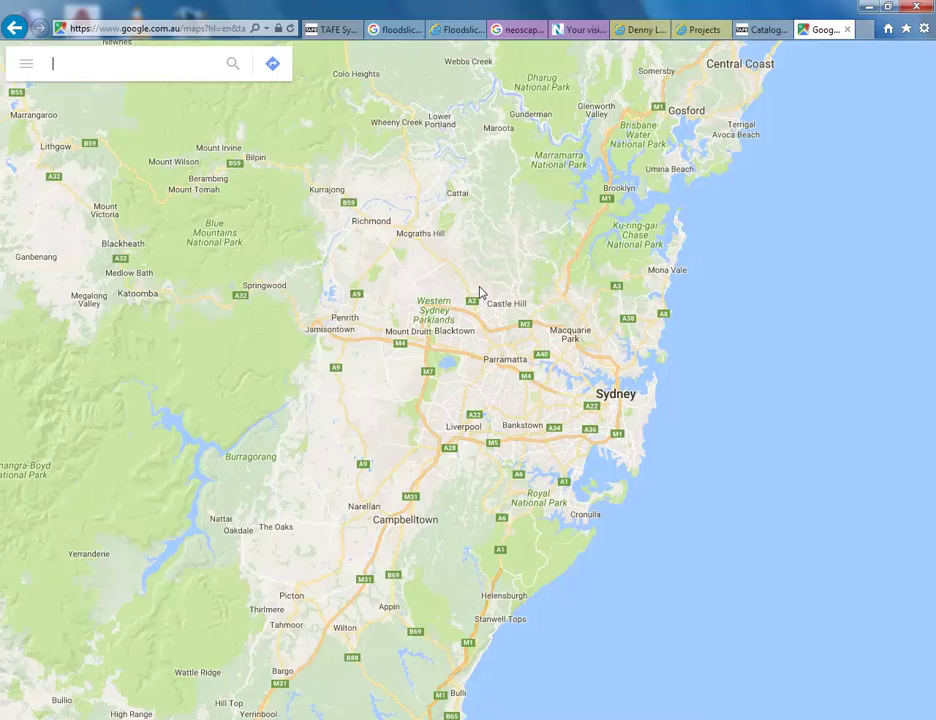
# Locate the junction of City Road, King Street and Darlington Road beside the University of Sydney on the map
pyautogui.scroll(1, 622, 405)
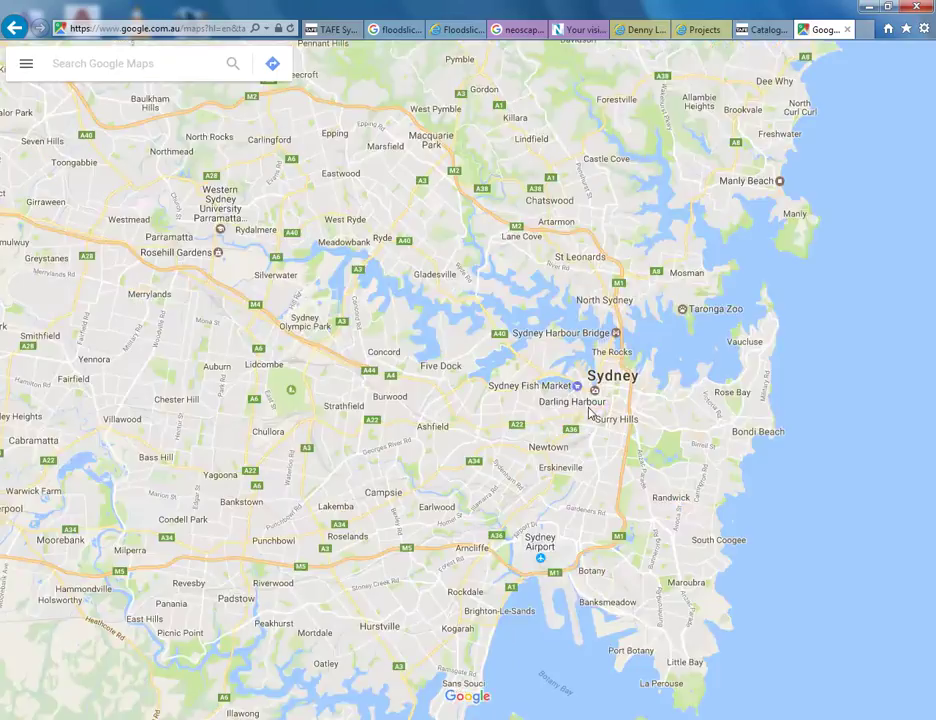
pyautogui.scroll(2, 575, 412)
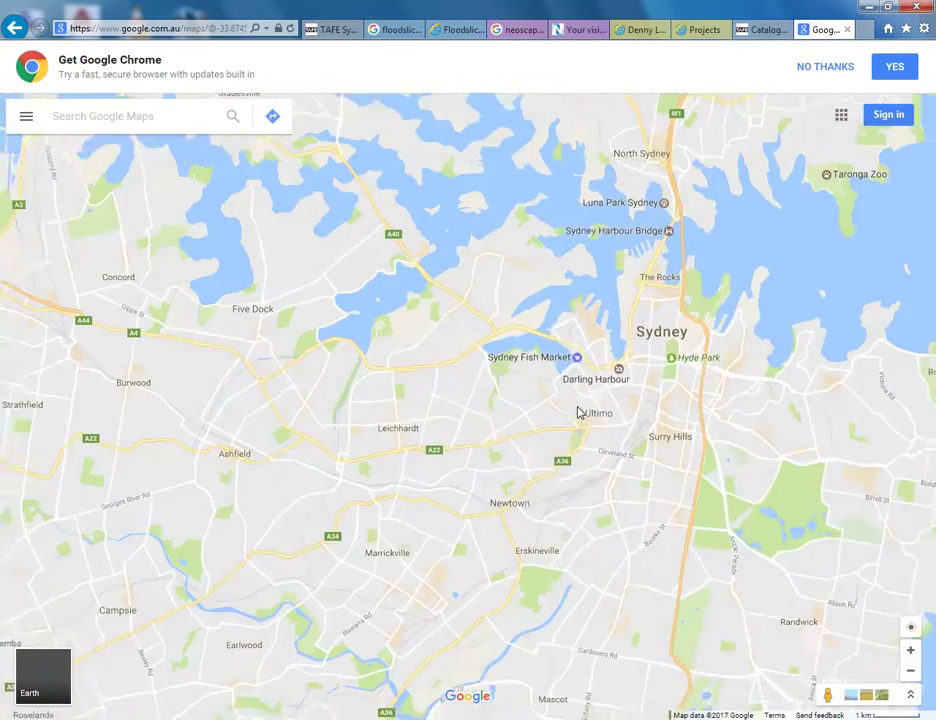
pyautogui.scroll(1, 545, 480)
pyautogui.scroll(1, 575, 450)
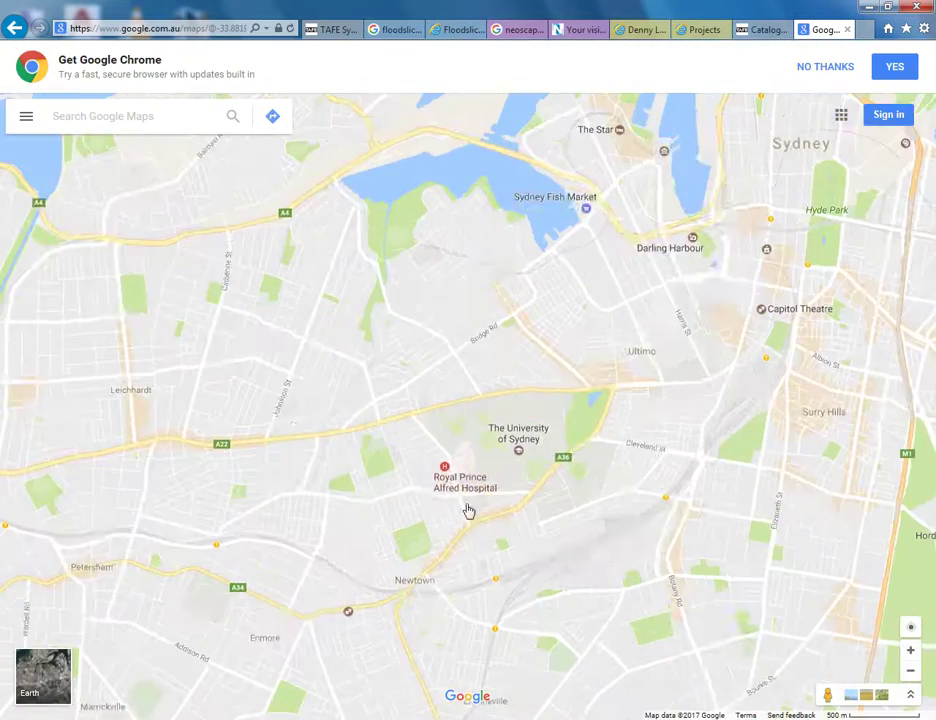
pyautogui.scroll(2, 472, 540)
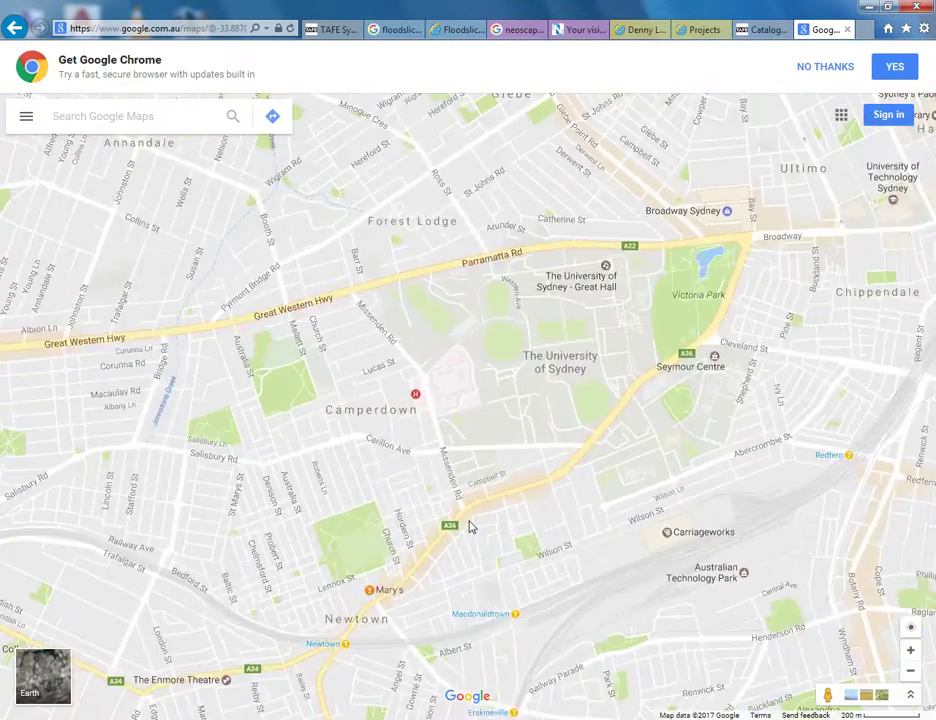
pyautogui.moveTo(591, 428); pyautogui.dragTo(370, 366)
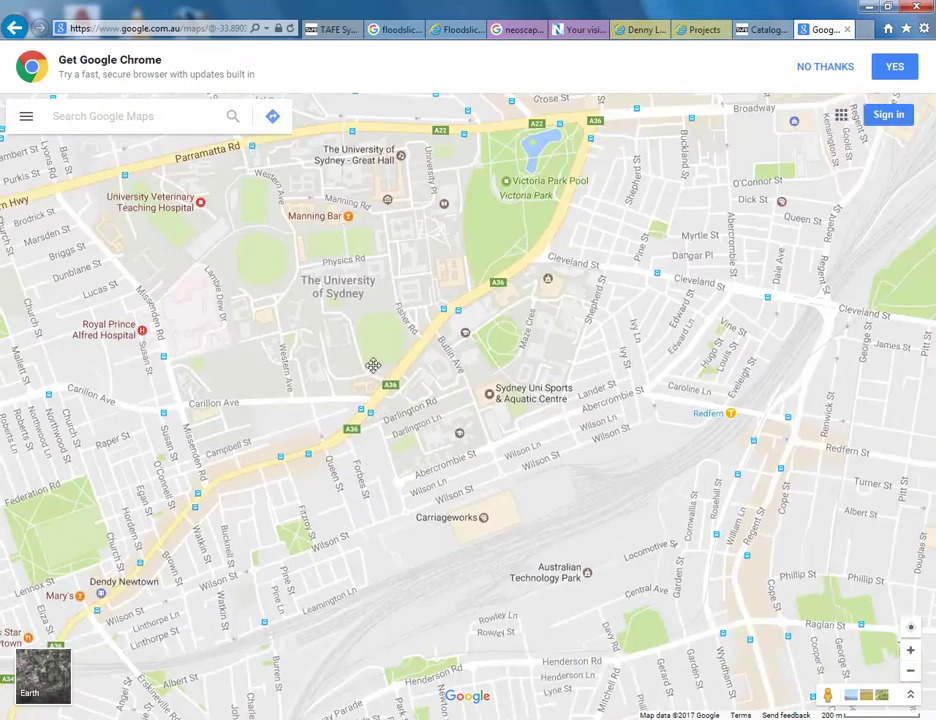
pyautogui.scroll(1, 372, 385)
pyautogui.scroll(1, 370, 344)
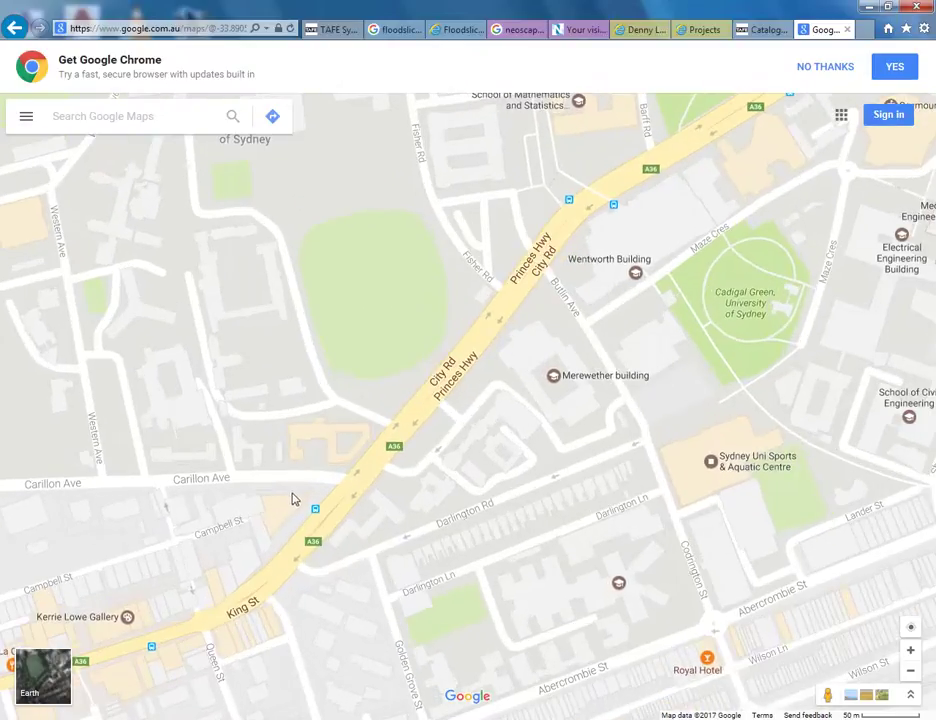
pyautogui.moveTo(320, 448); pyautogui.dragTo(423, 358)
pyautogui.scroll(1, 441, 383)
pyautogui.scroll(1, 495, 483)
pyautogui.moveTo(351, 490); pyautogui.dragTo(357, 457)
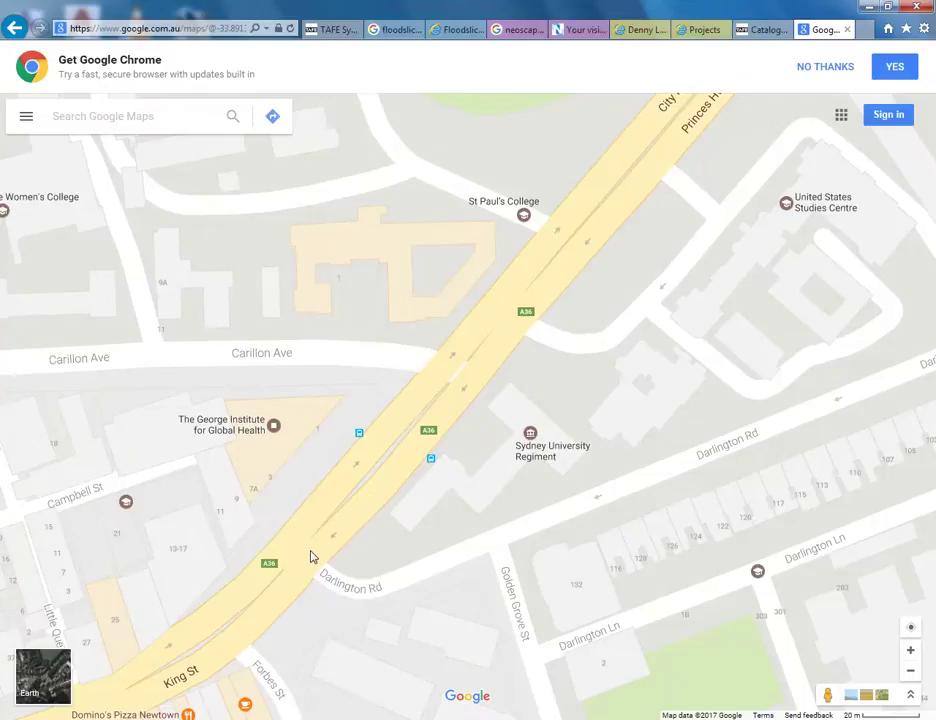
# Enter Street View on King Street near The George Institute and follow the road past the brick building towards Darlington Road
pyautogui.moveTo(828, 695); pyautogui.dragTo(238, 510)
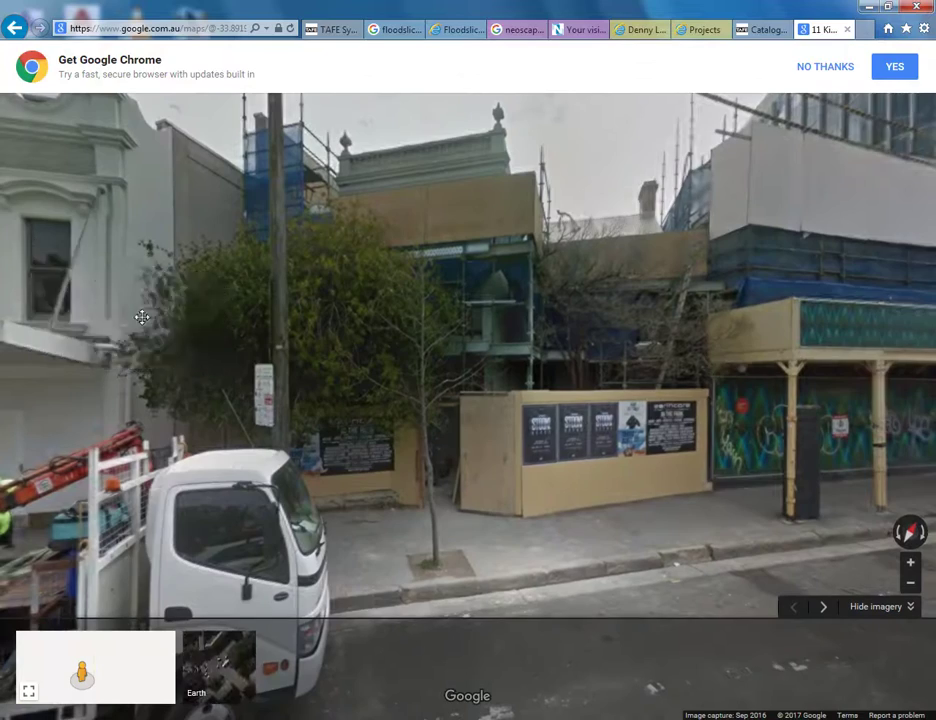
pyautogui.click(758, 369)
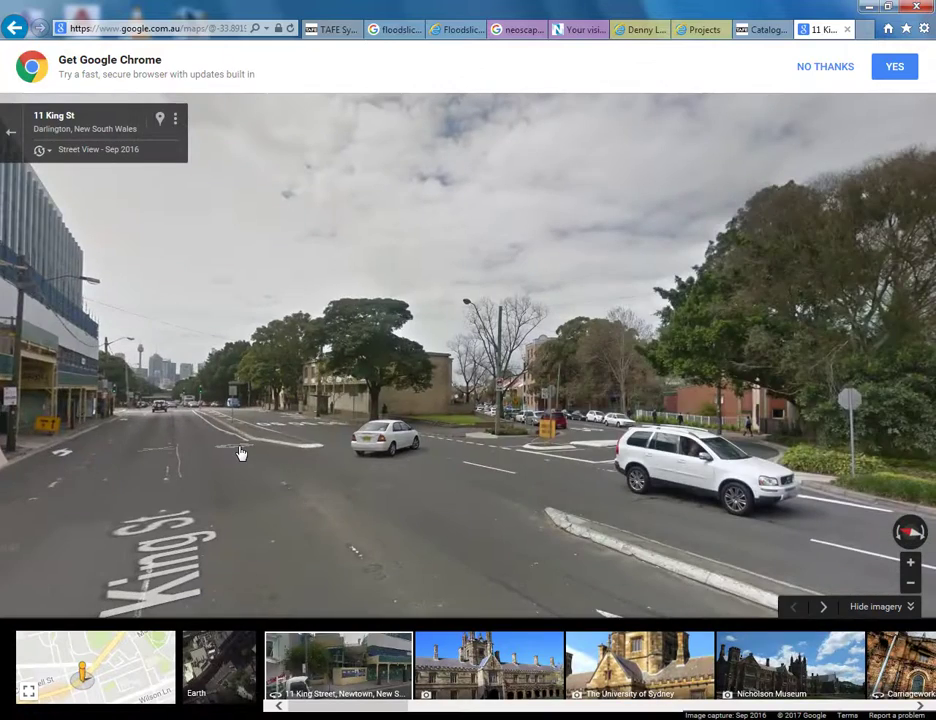
pyautogui.click(240, 451)
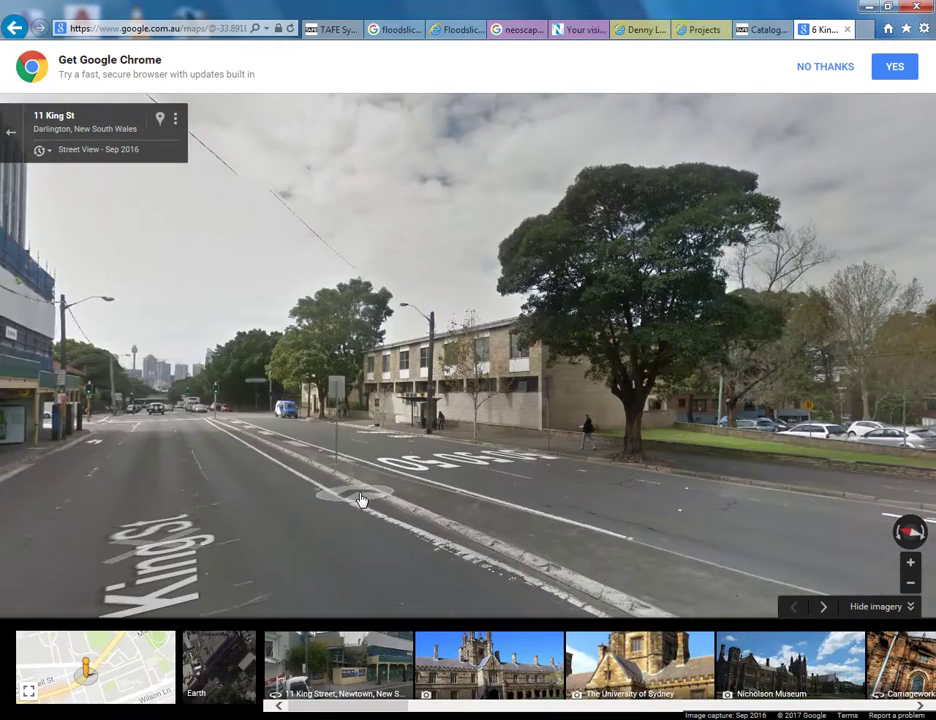
pyautogui.click(361, 500)
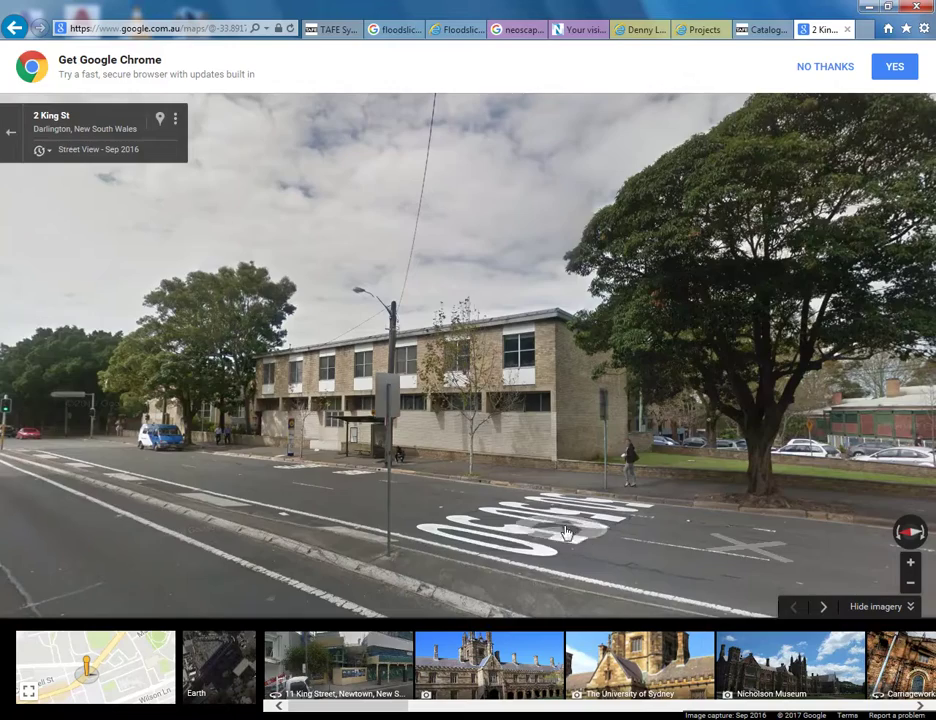
pyautogui.moveTo(575, 525); pyautogui.dragTo(170, 470)
pyautogui.click(757, 446)
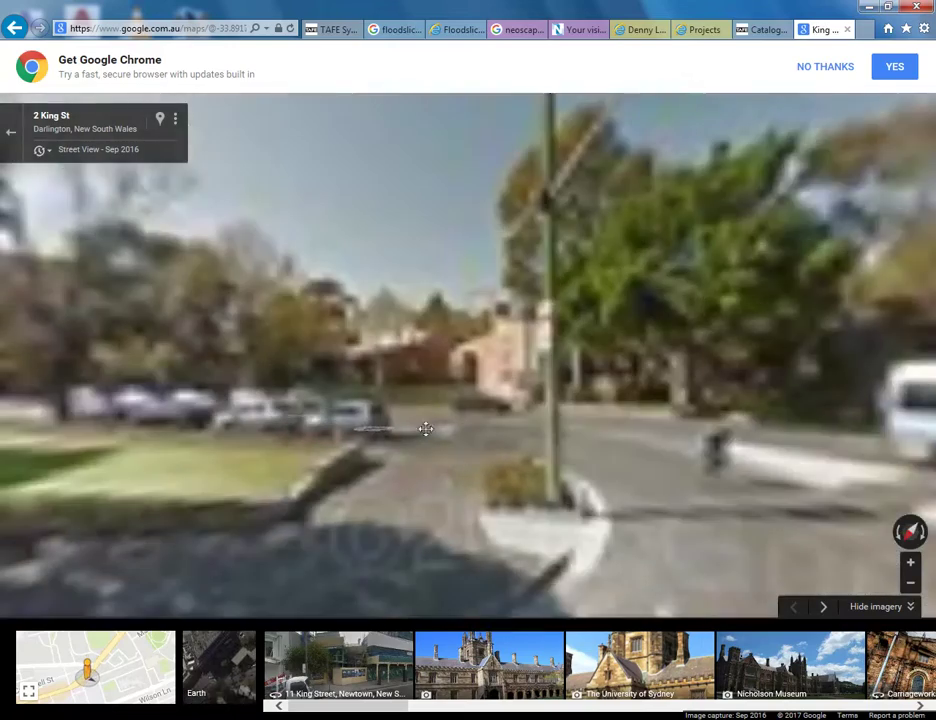
# Move the Street View into Darlington Road and look around the corner site with the brick building and low wall
pyautogui.moveTo(378, 436); pyautogui.dragTo(564, 447)
pyautogui.click(282, 392)
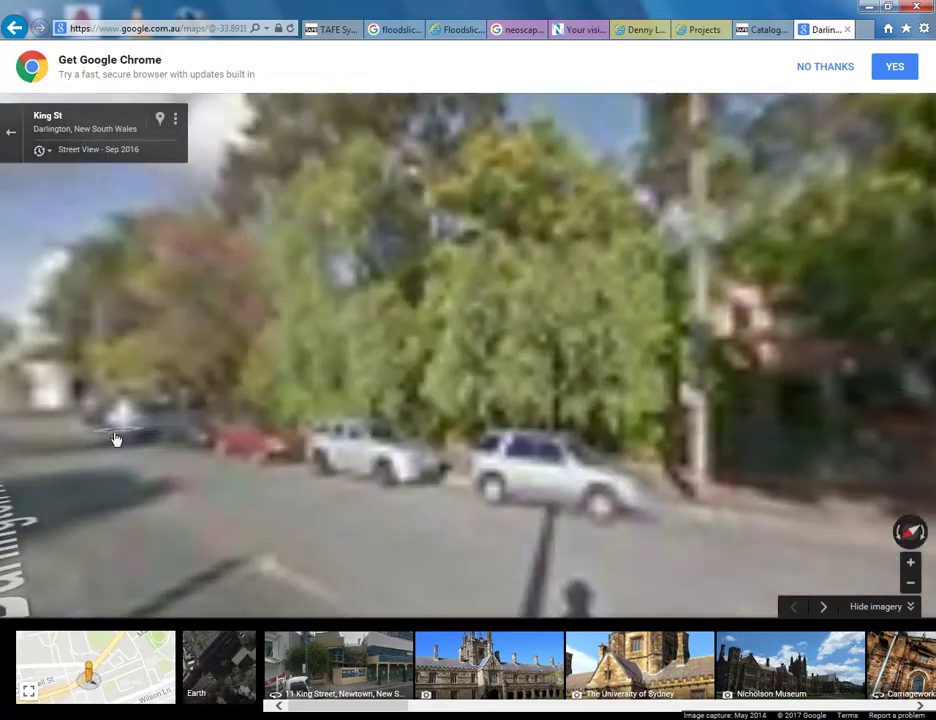
pyautogui.moveTo(191, 408); pyautogui.dragTo(388, 542)
pyautogui.click(322, 548)
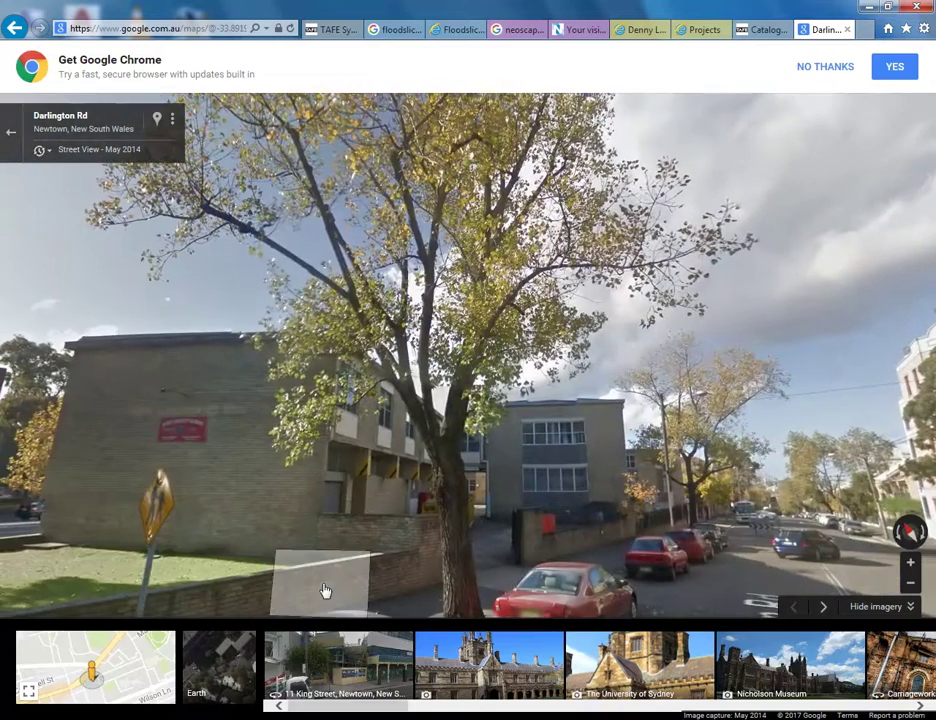
pyautogui.moveTo(328, 480); pyautogui.dragTo(280, 503)
pyautogui.moveTo(638, 507); pyautogui.dragTo(566, 432)
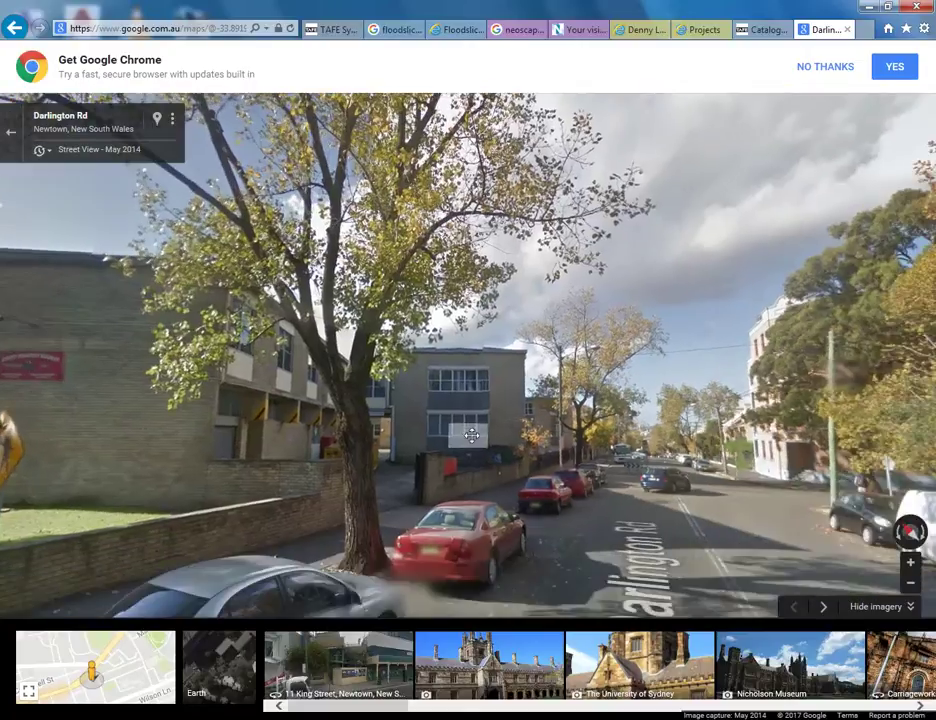
pyautogui.moveTo(264, 365); pyautogui.dragTo(536, 373)
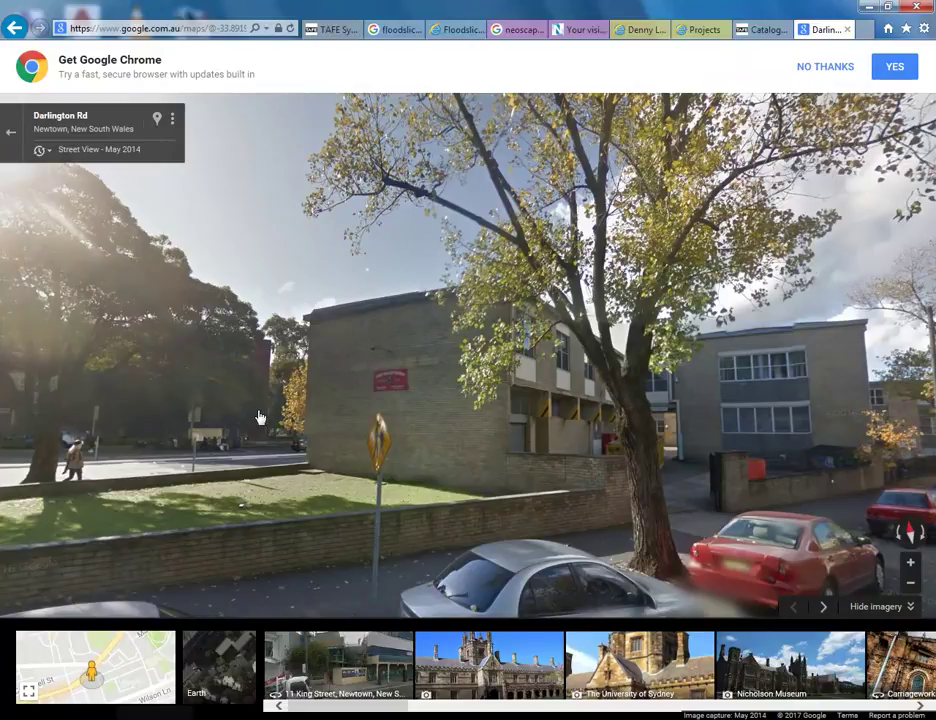
pyautogui.moveTo(145, 638)
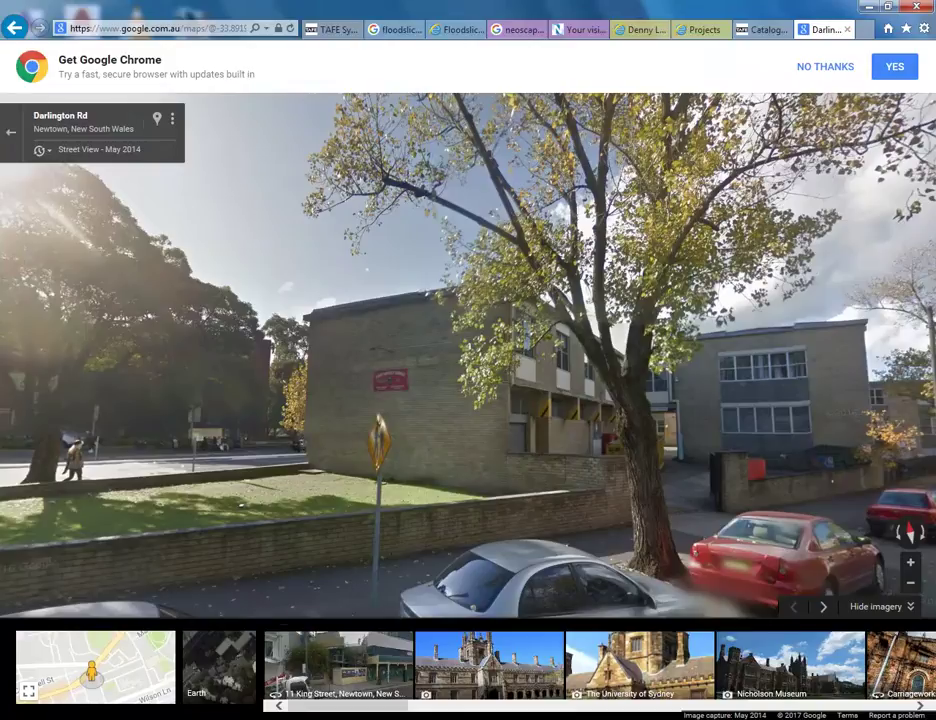
# Switch to File Explorer and open the folder 001 - Site & Survey inside ! PT7 2017 Sem 1 on the StudentResources (P:) drive
pyautogui.moveTo(62, 719)
pyautogui.press('super+e')
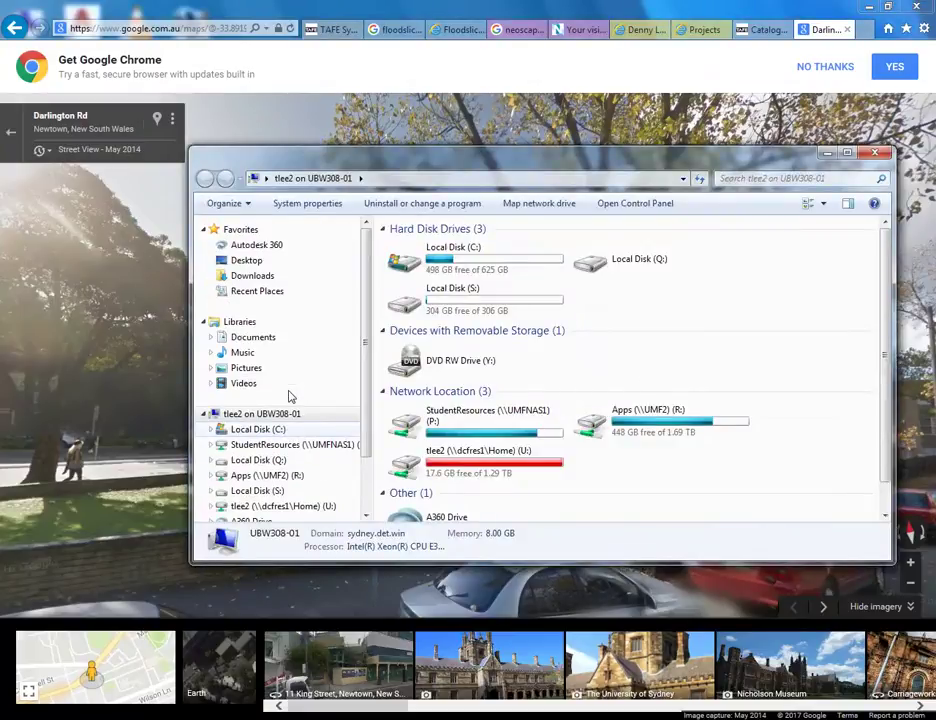
pyautogui.moveTo(355, 158); pyautogui.dragTo(253, 121)
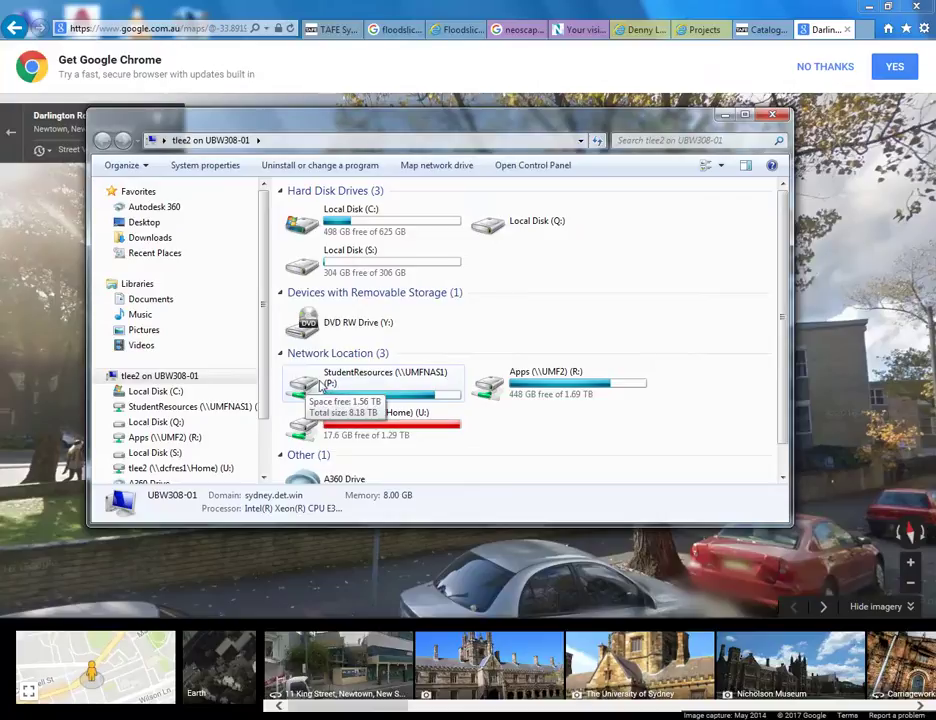
pyautogui.doubleClick(326, 384)
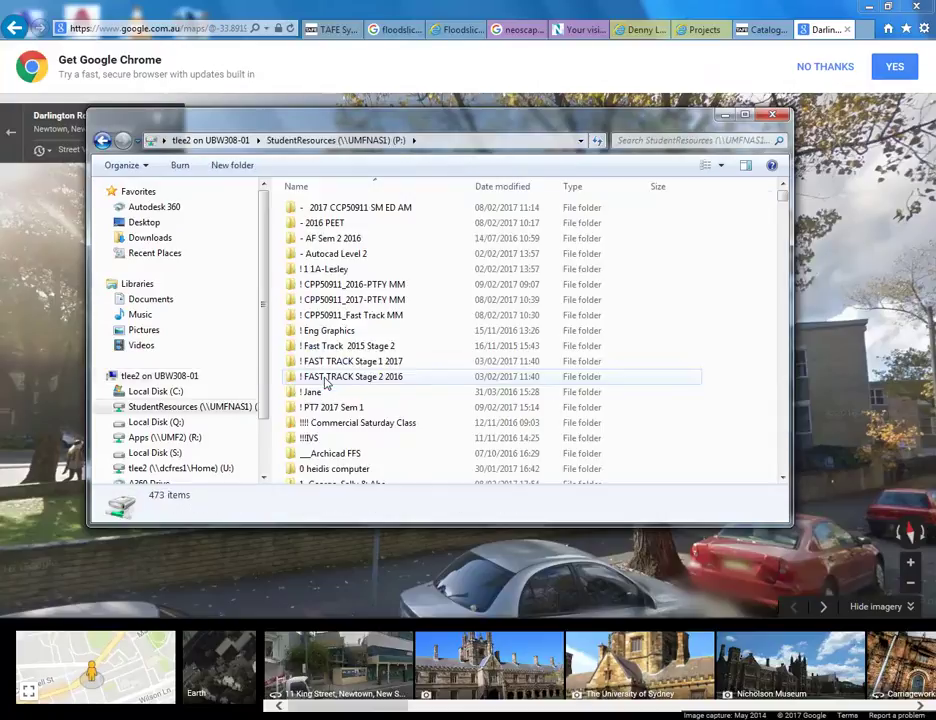
pyautogui.click(313, 408)
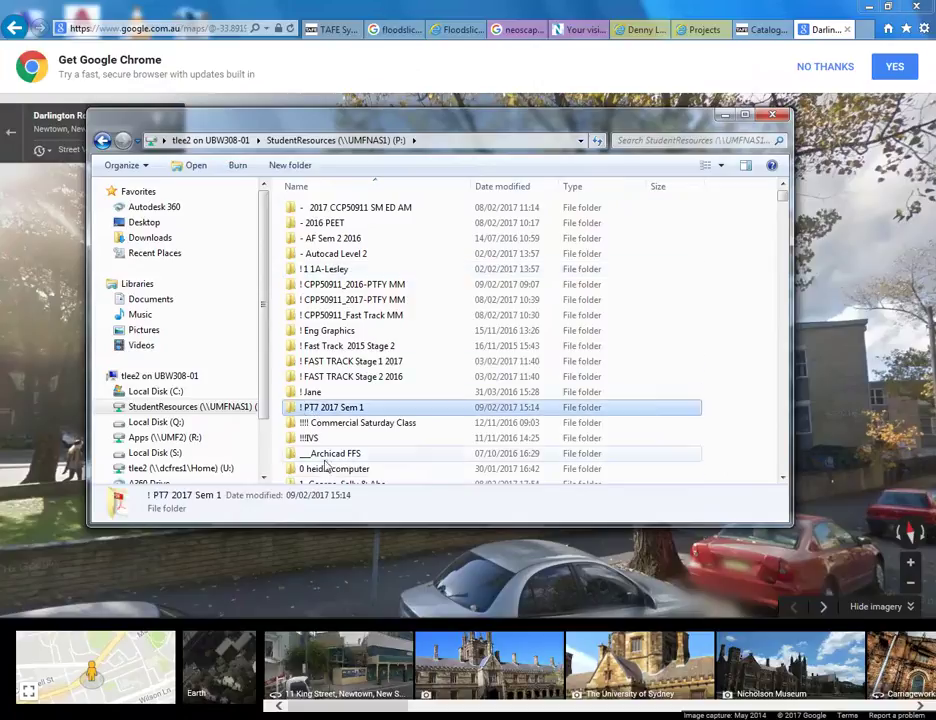
pyautogui.doubleClick(348, 409)
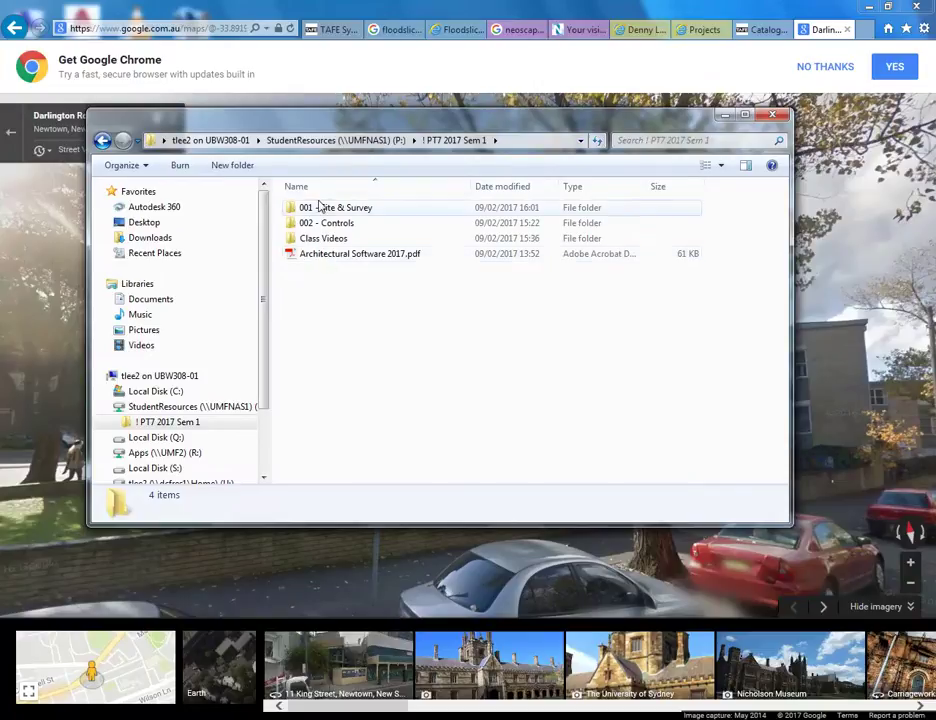
pyautogui.click(331, 210)
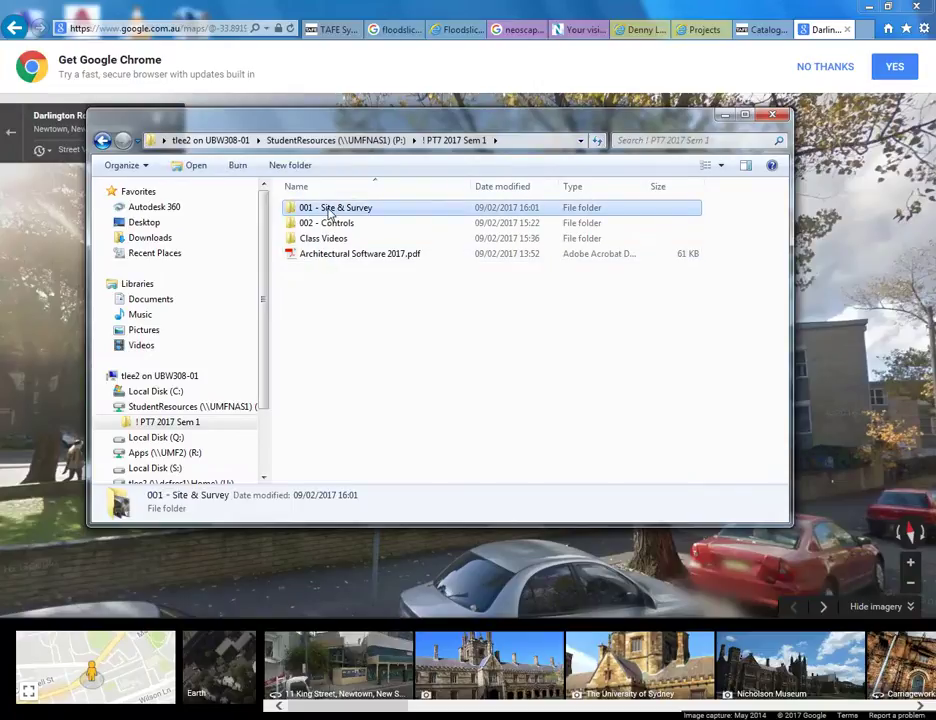
pyautogui.doubleClick(331, 209)
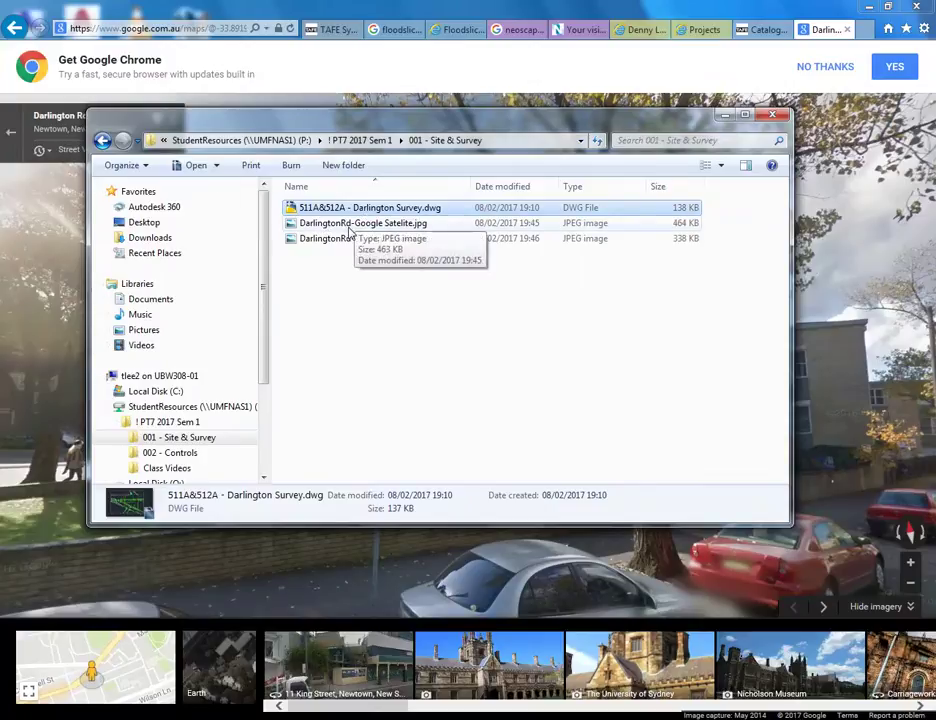
# Examine the file details of the Google and SixMaps satellite images of Darlington Road in the site folder
pyautogui.click(335, 224)
pyautogui.click(343, 243)
pyautogui.click(340, 344)
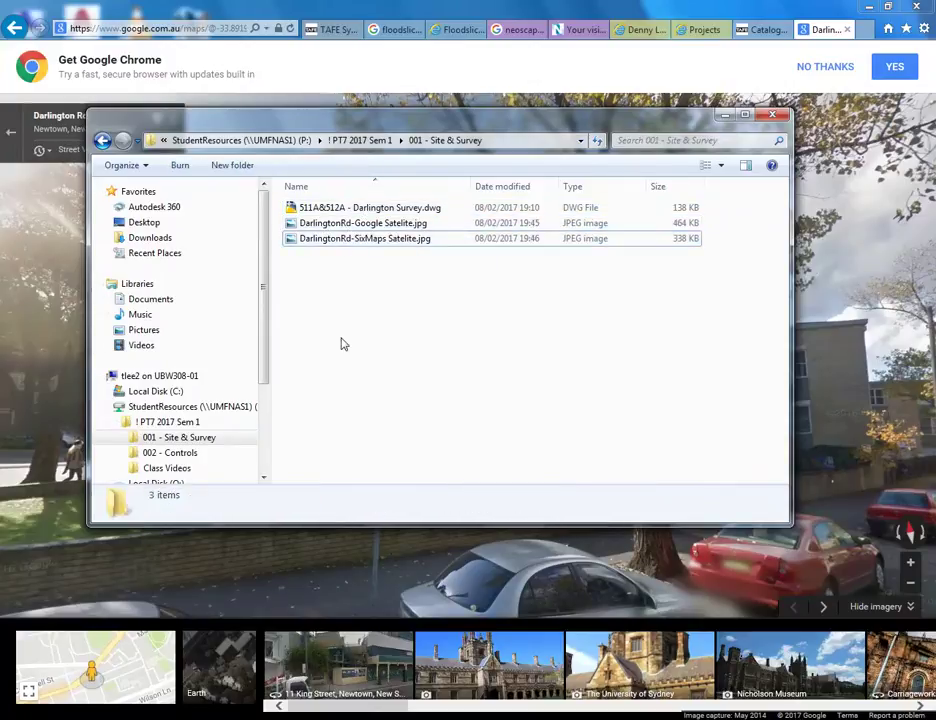
pyautogui.click(313, 222)
pyautogui.click(340, 240)
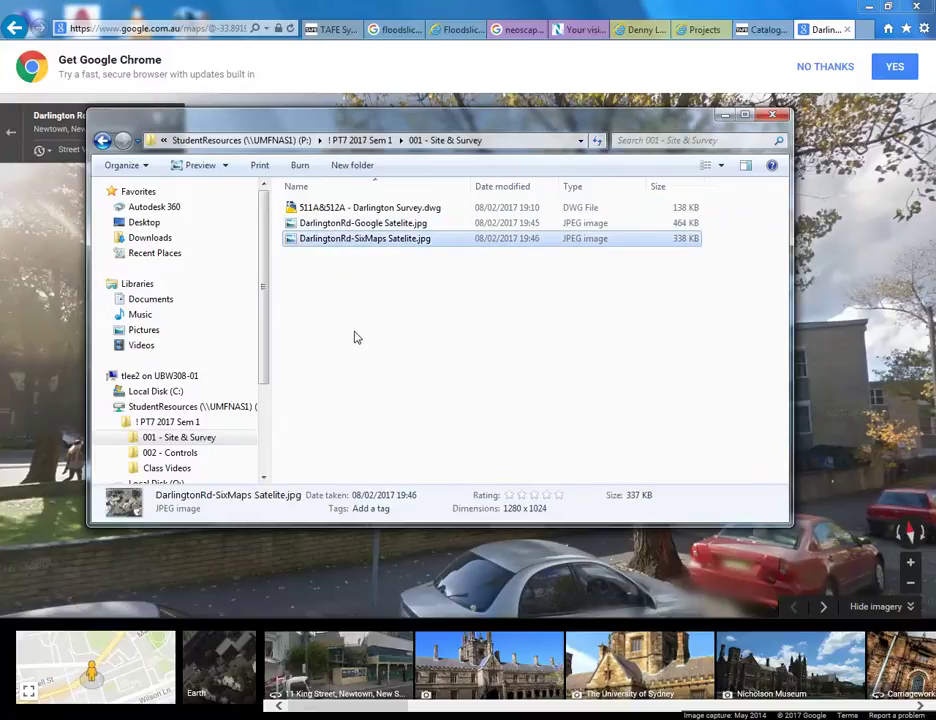
pyautogui.click(355, 337)
pyautogui.click(345, 226)
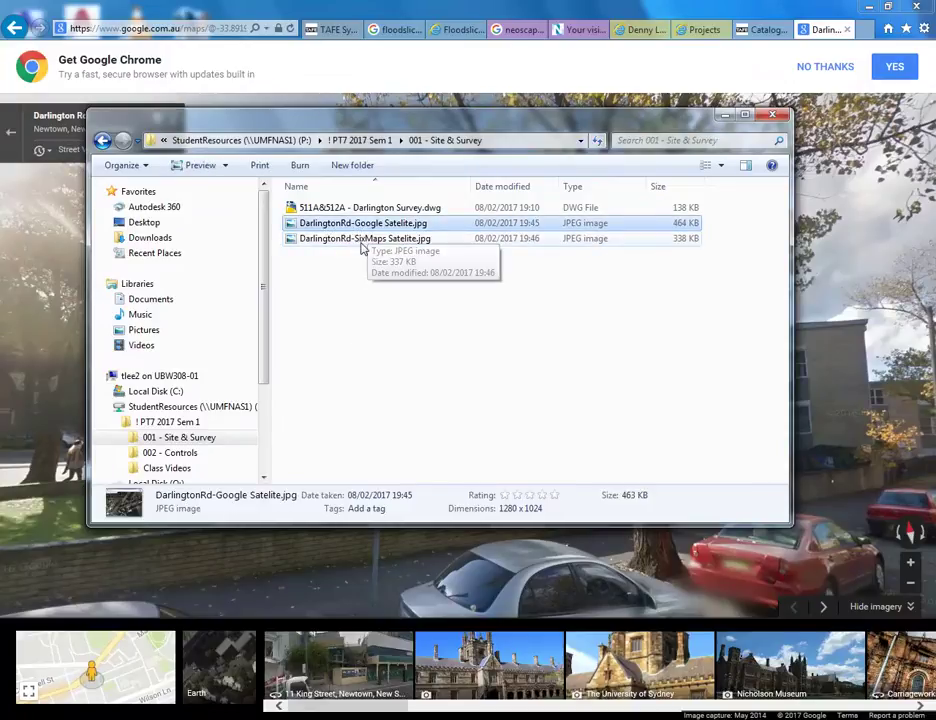
pyautogui.click(358, 240)
pyautogui.click(340, 281)
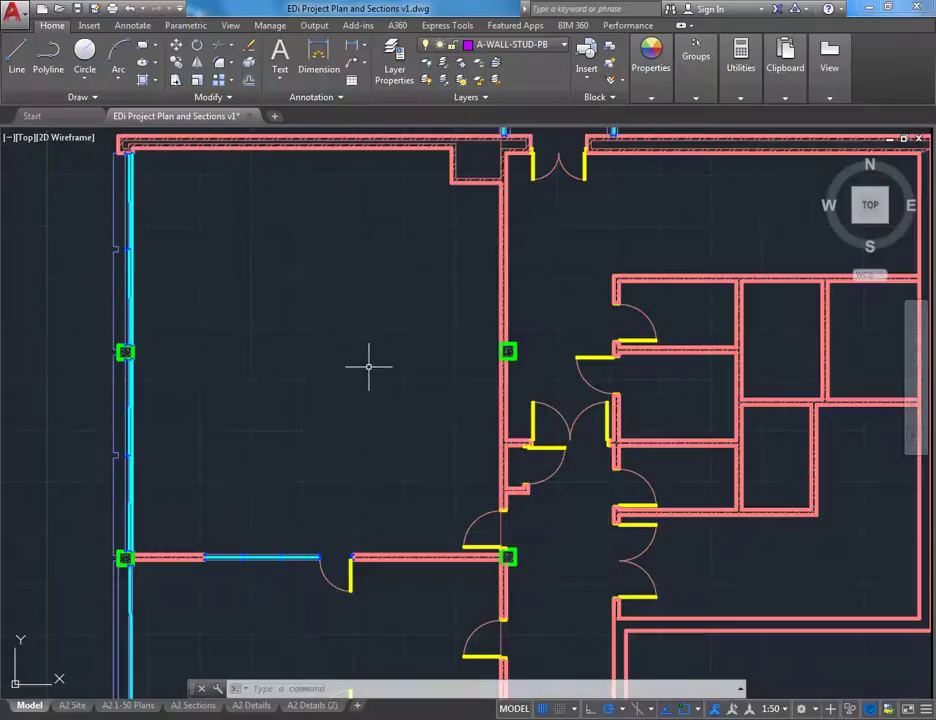
# Switch to AutoCAD and close the drawing EDi Project Plan and Sections v1.dwg without saving its changes
pyautogui.click(13, 10)
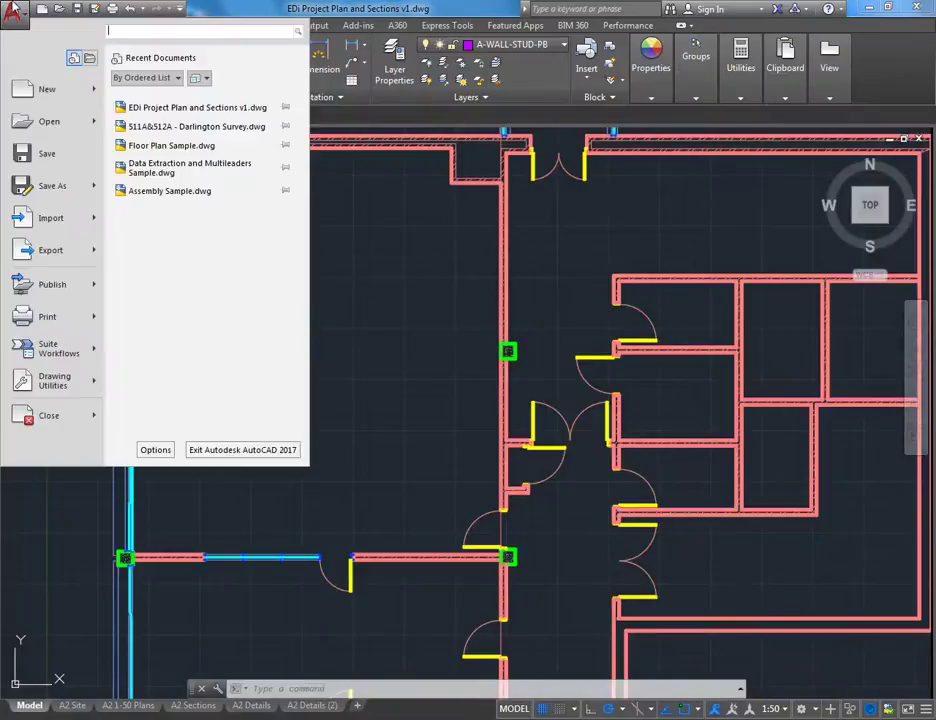
pyautogui.press('Escape')
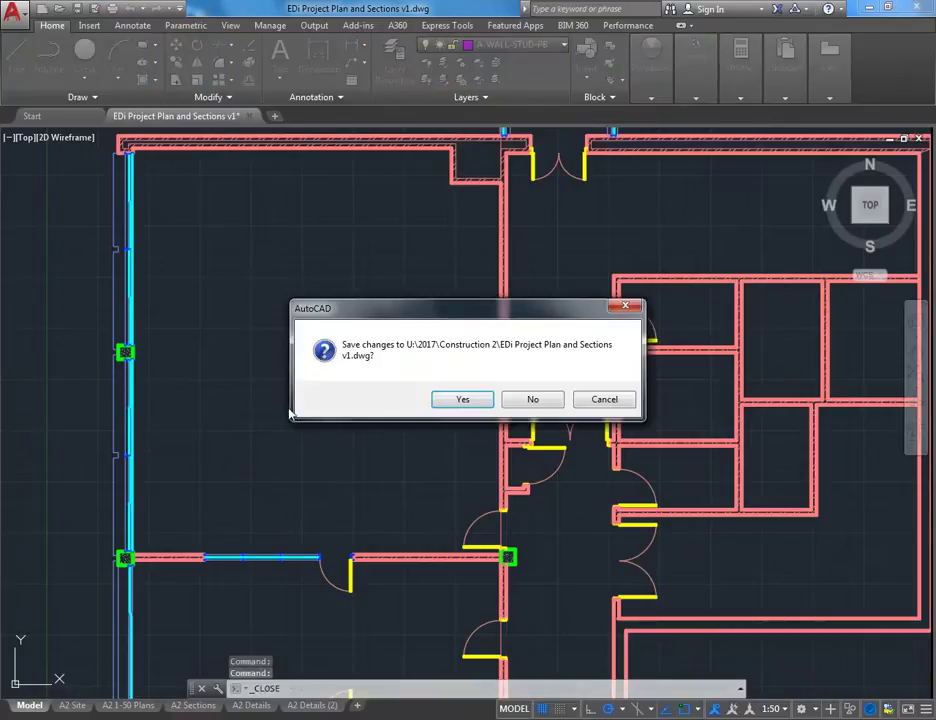
pyautogui.click(535, 399)
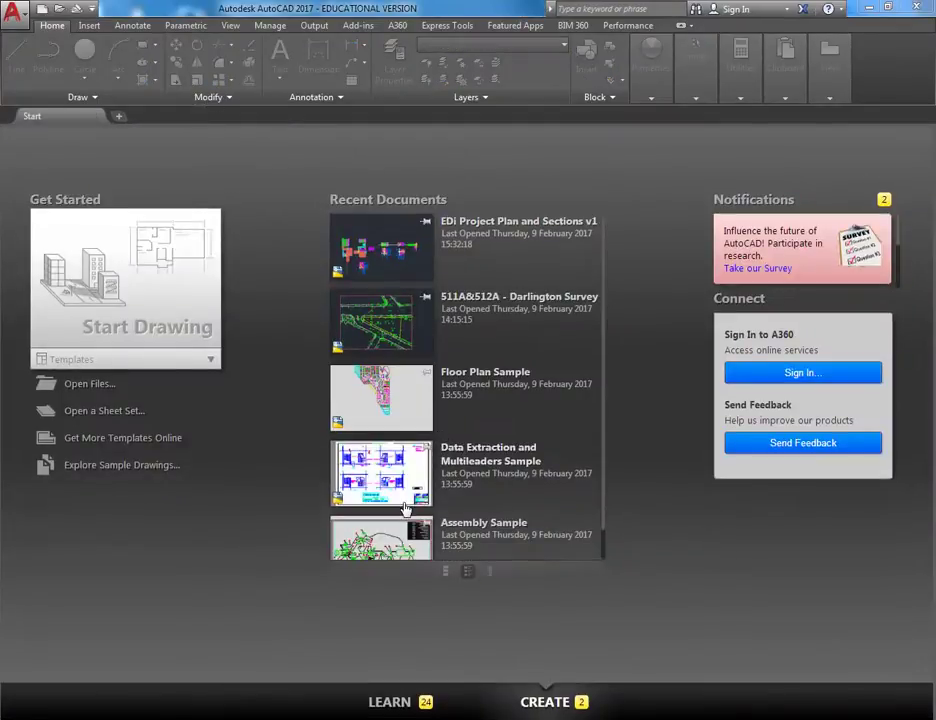
# Switch to File Explorer and minimise its window and the Street View browser window to reveal the desktop
pyautogui.hotkey('alt', 'Tab')
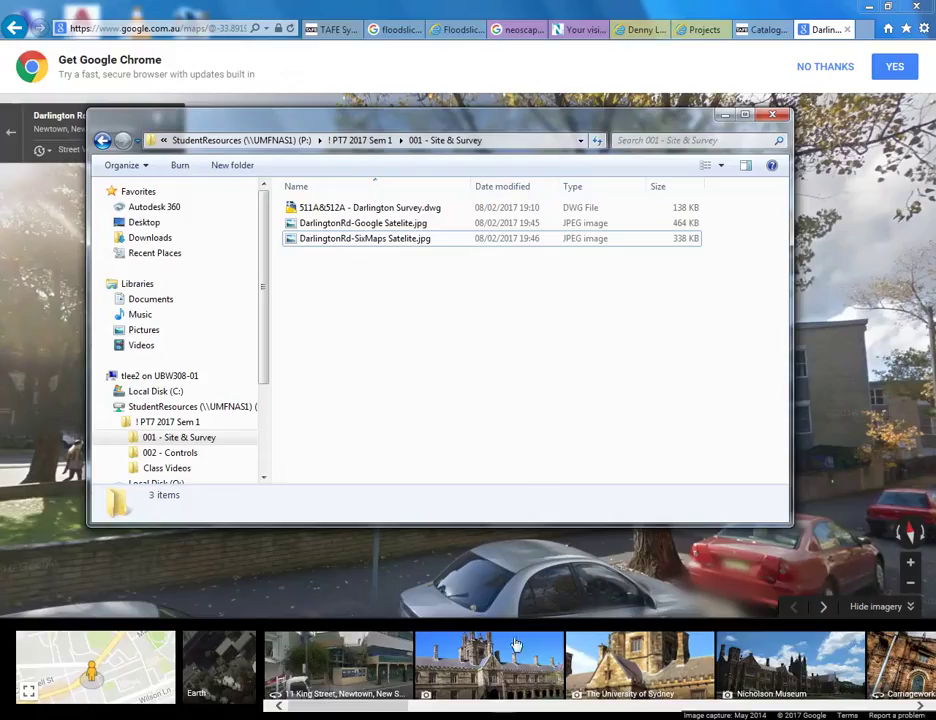
pyautogui.click(725, 115)
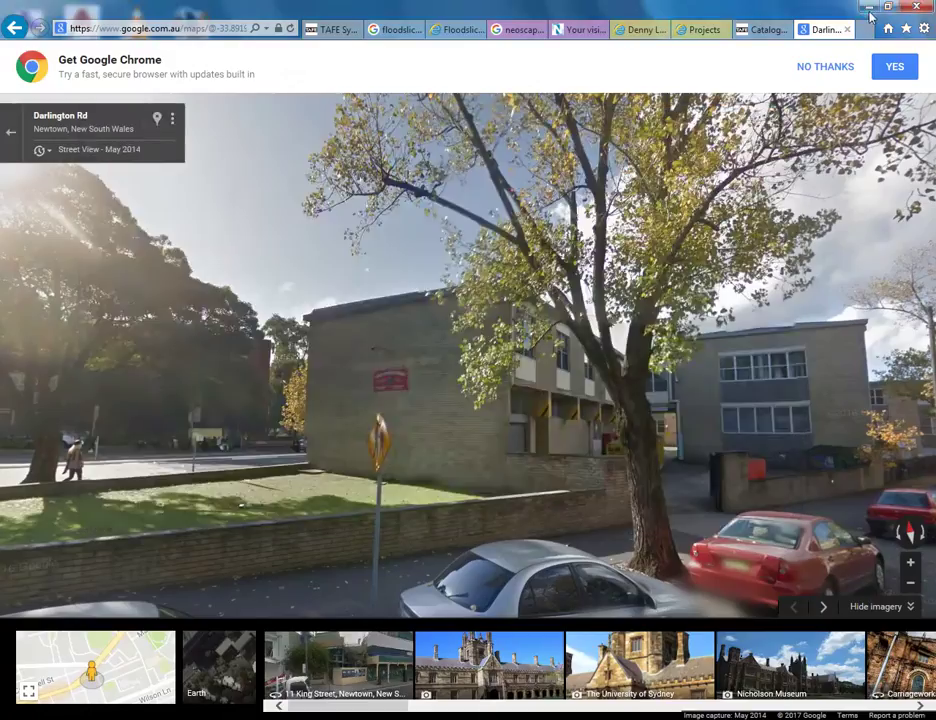
pyautogui.click(868, 8)
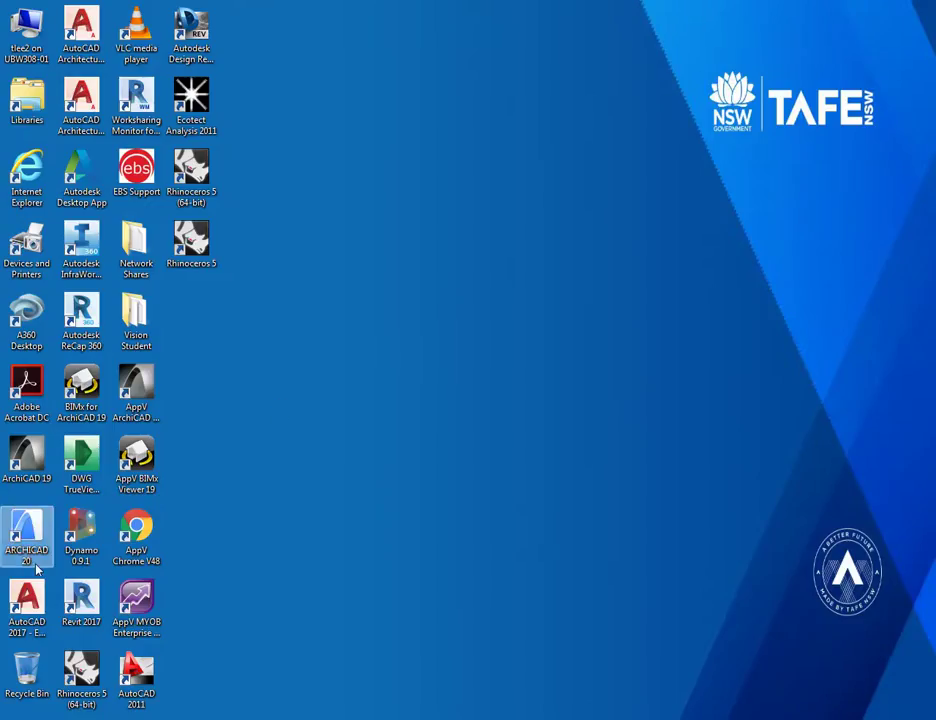
# Look over the AutoCAD and AutoCAD Architecture 2017 shortcuts on the desktop and launch AutoCAD 2017 - English
pyautogui.click(28, 612)
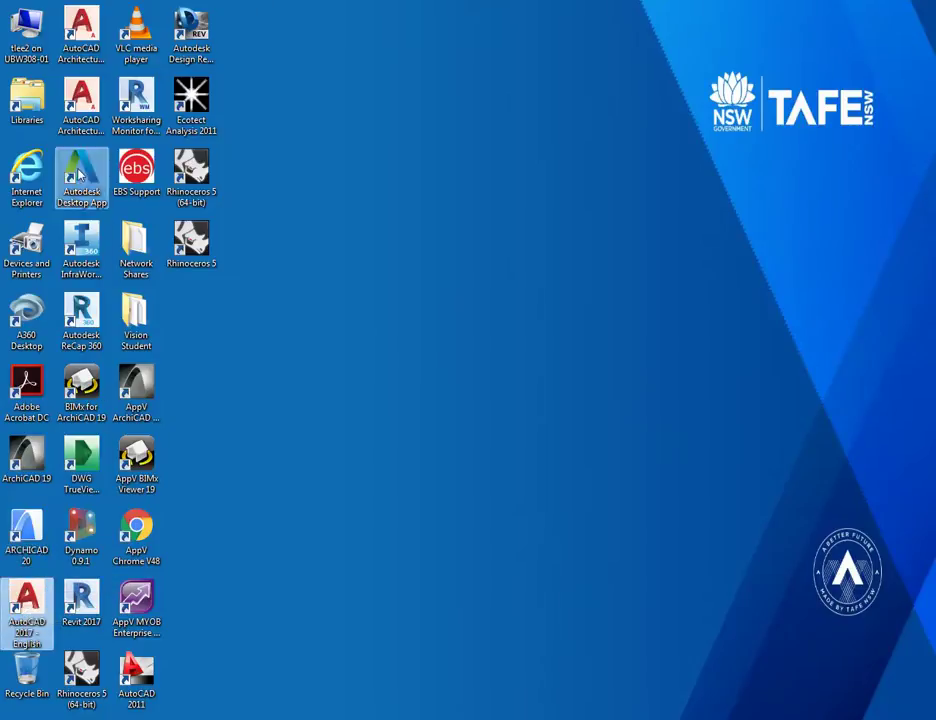
pyautogui.click(56, 47)
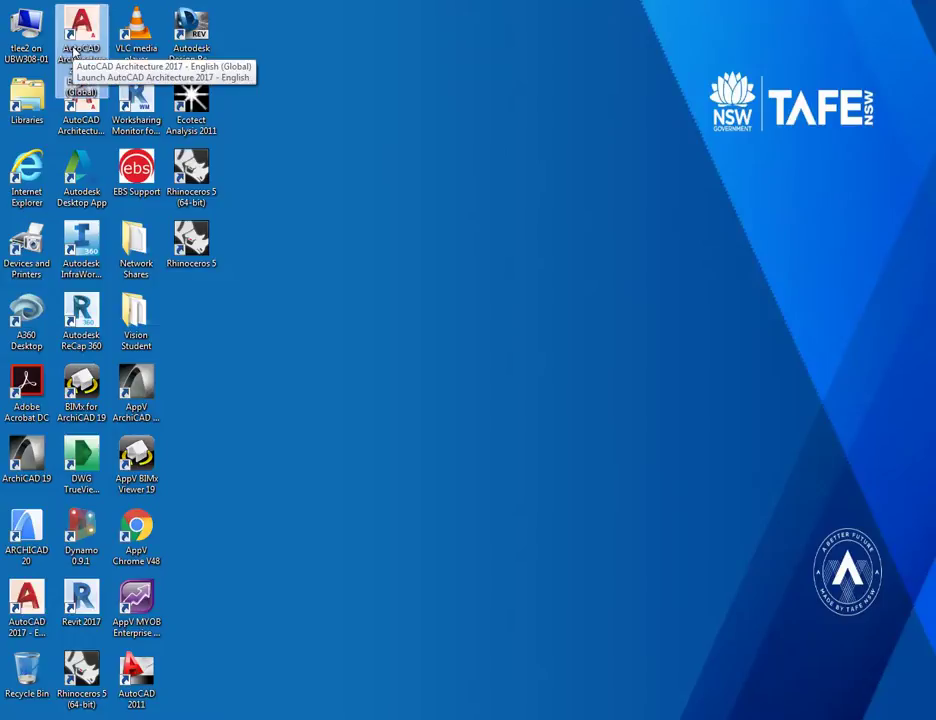
pyautogui.click(81, 100)
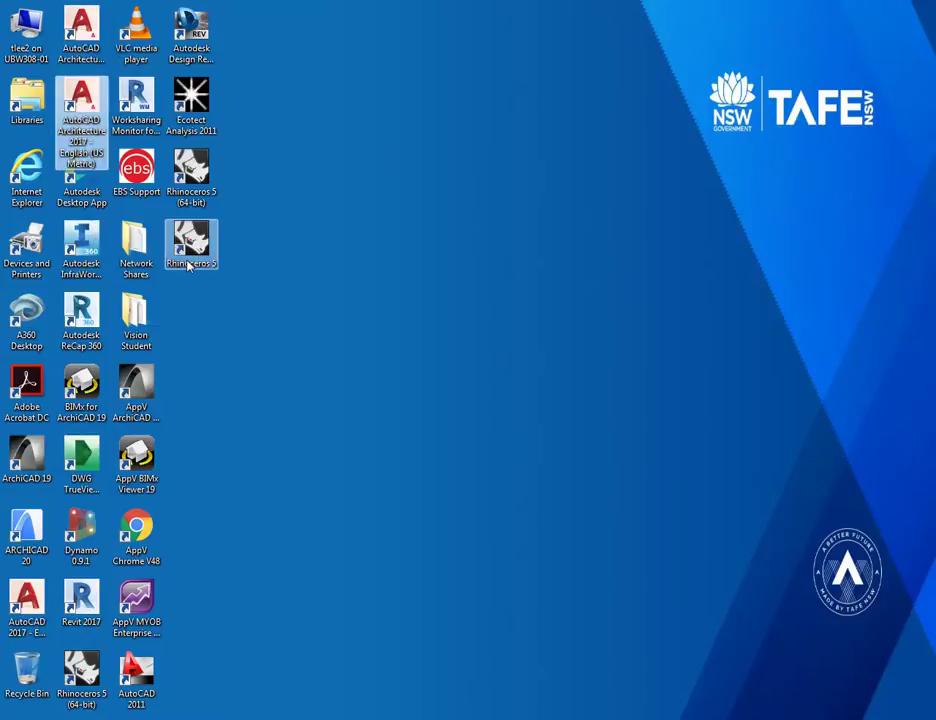
pyautogui.click(80, 33)
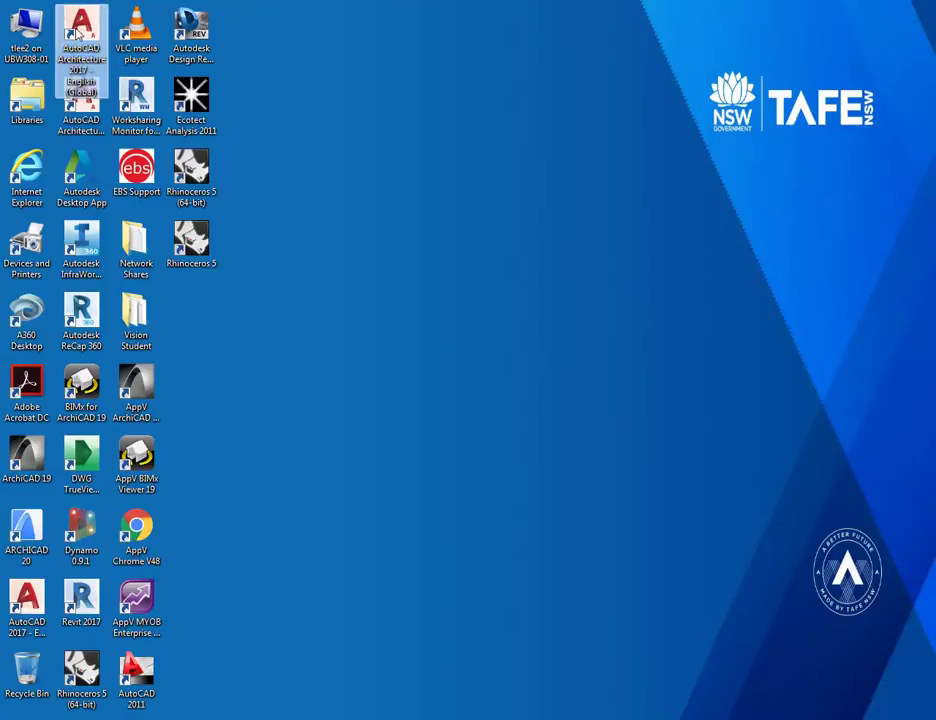
pyautogui.click(19, 597)
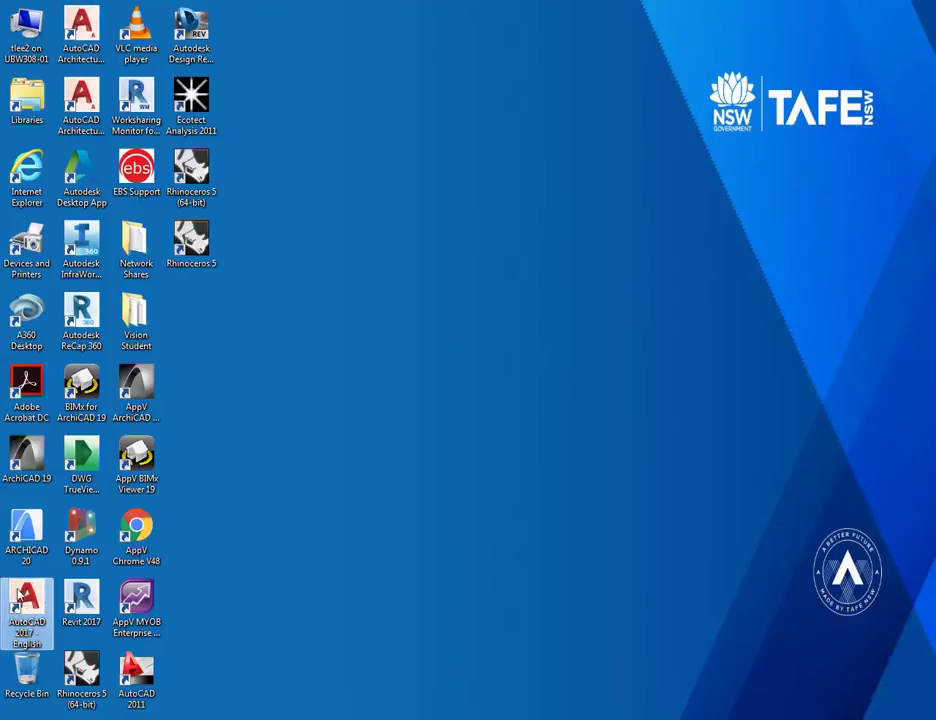
pyautogui.doubleClick(19, 597)
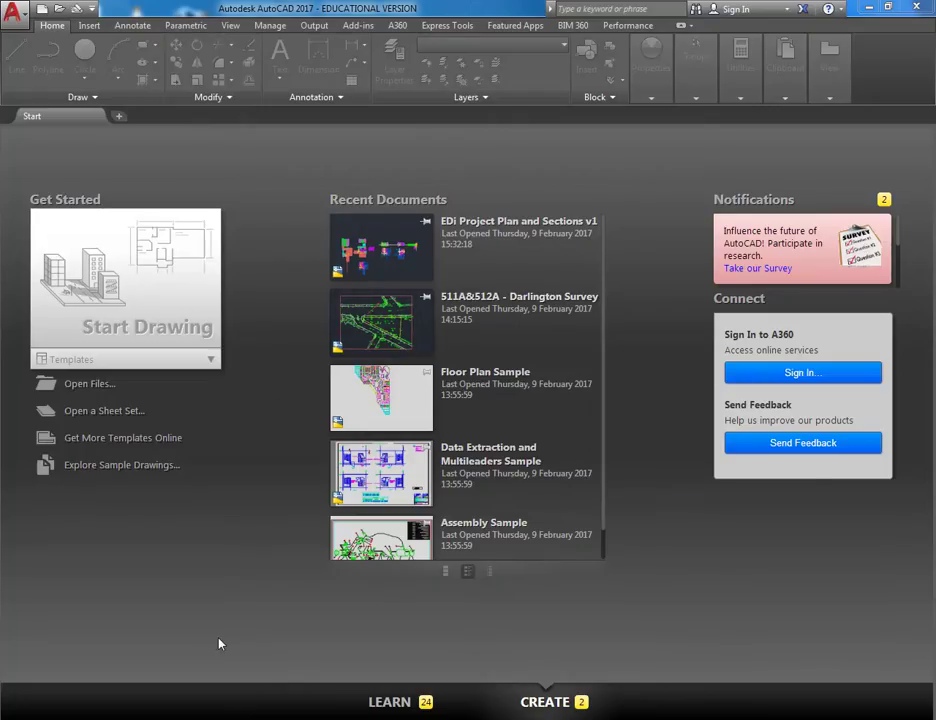
# Open the drawing 511A&512A - Darlington Survey.dwg from ! PT7 2017 Sem 1 > 001 - Site & Survey on the StudentResources (P:) drive
pyautogui.click(12, 12)
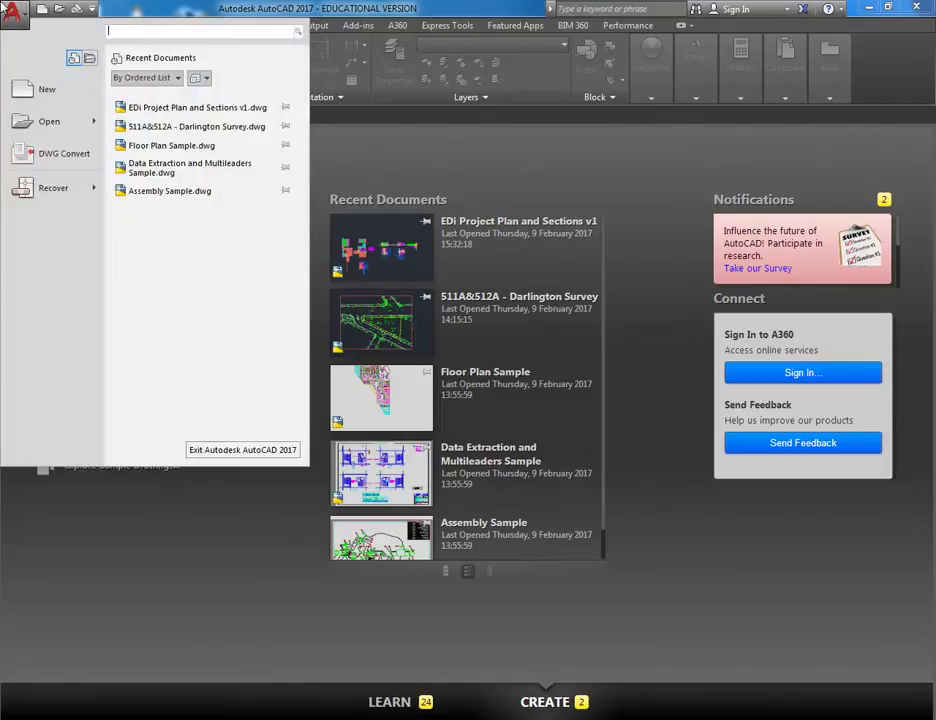
pyautogui.moveTo(34, 130)
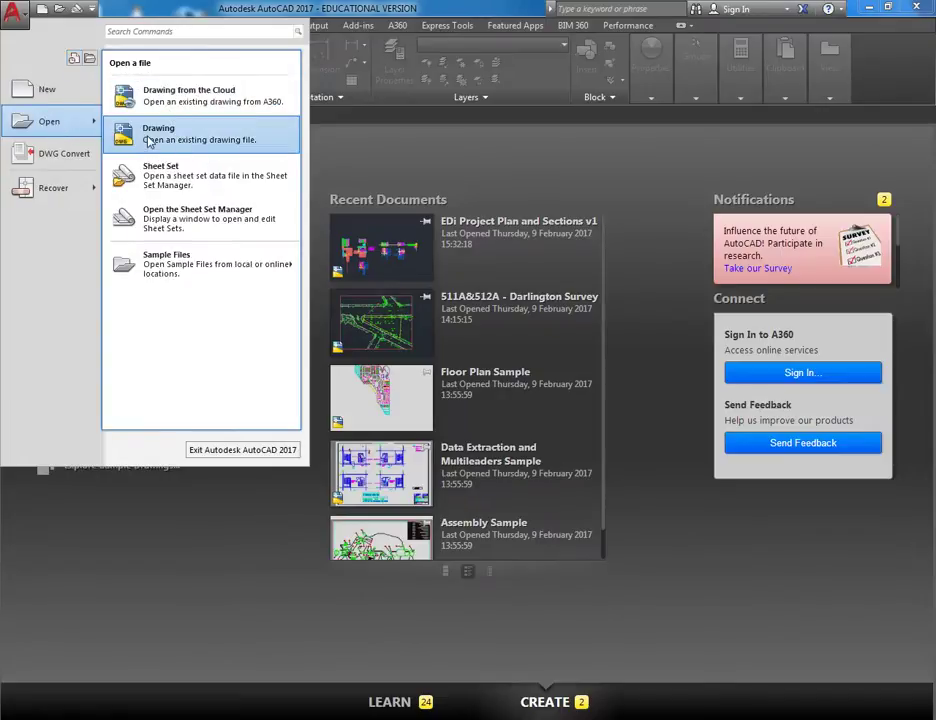
pyautogui.click(152, 136)
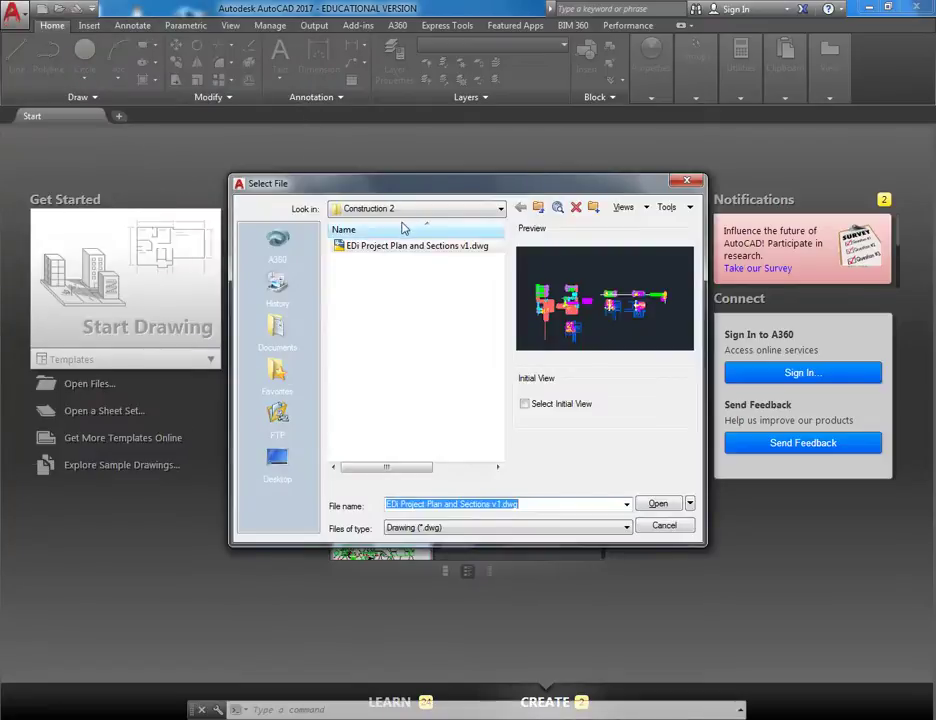
pyautogui.click(445, 208)
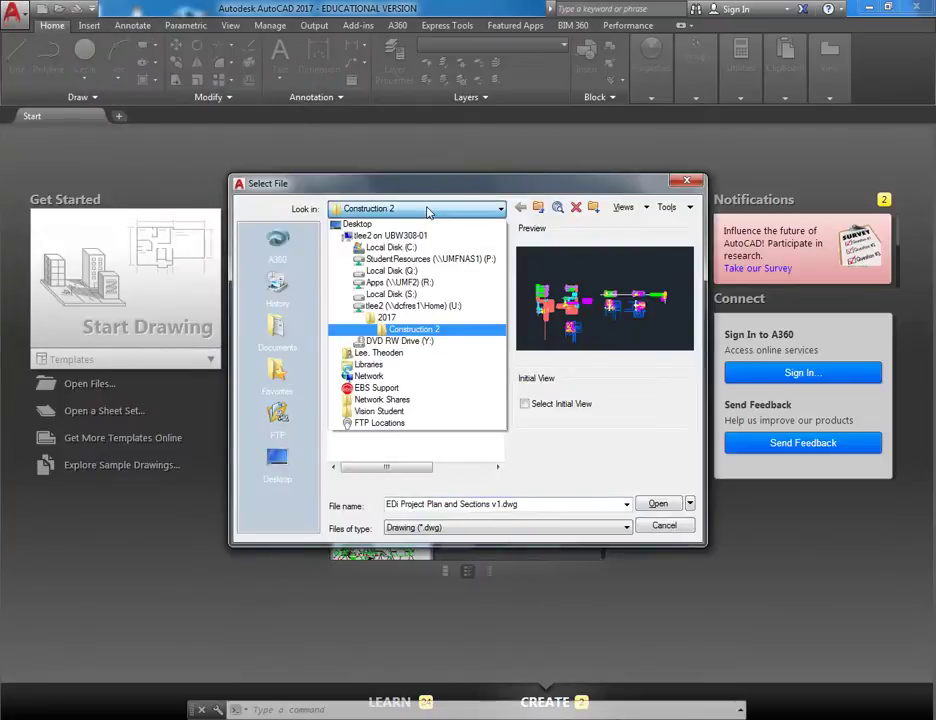
pyautogui.click(424, 259)
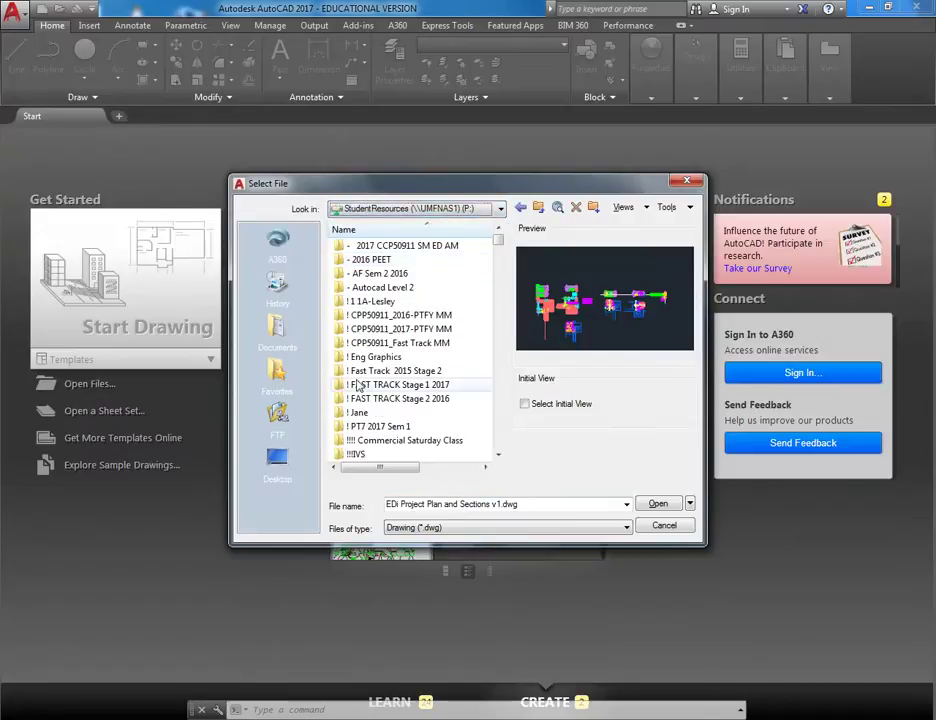
pyautogui.click(360, 428)
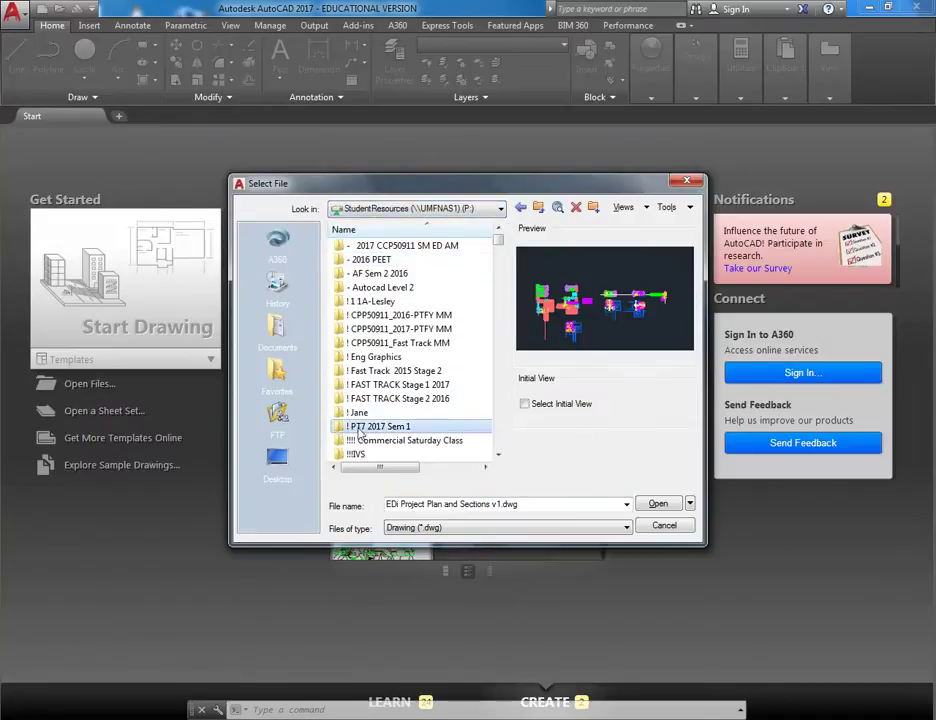
pyautogui.doubleClick(360, 428)
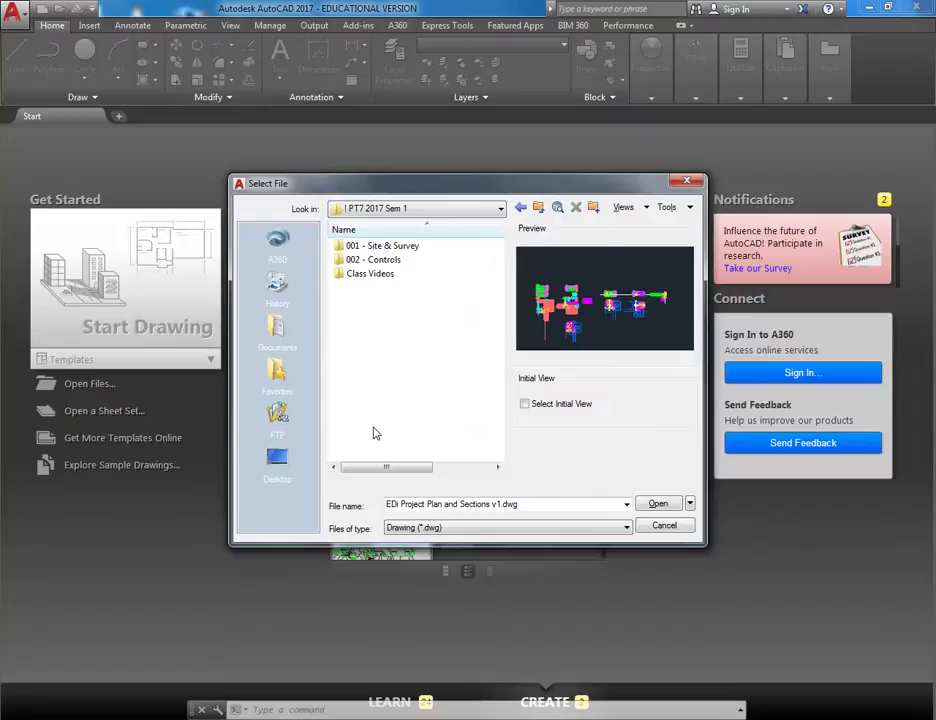
pyautogui.doubleClick(360, 252)
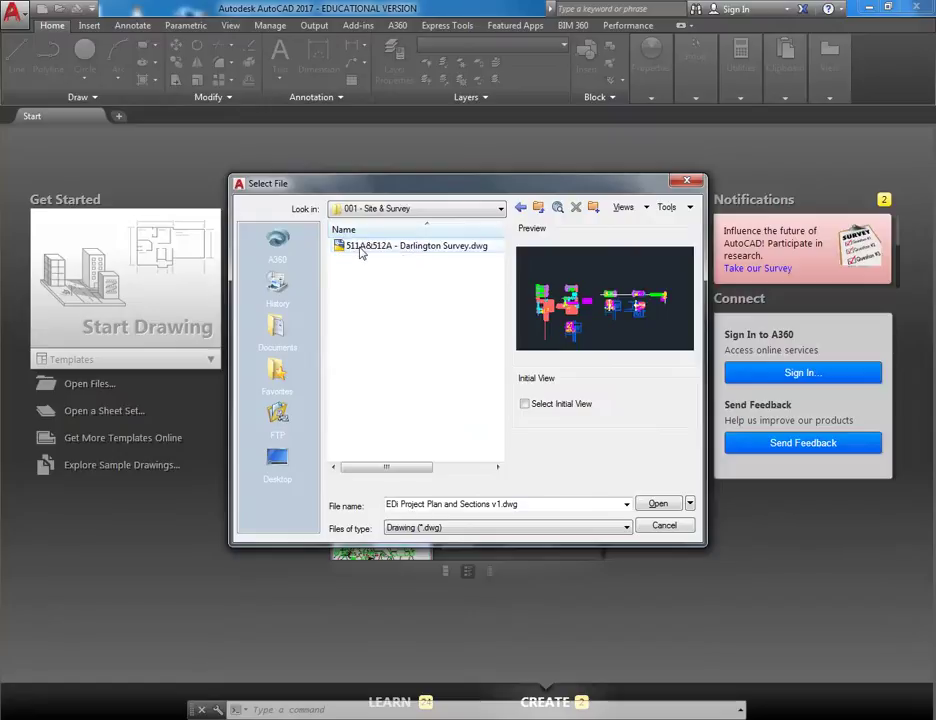
pyautogui.click(658, 505)
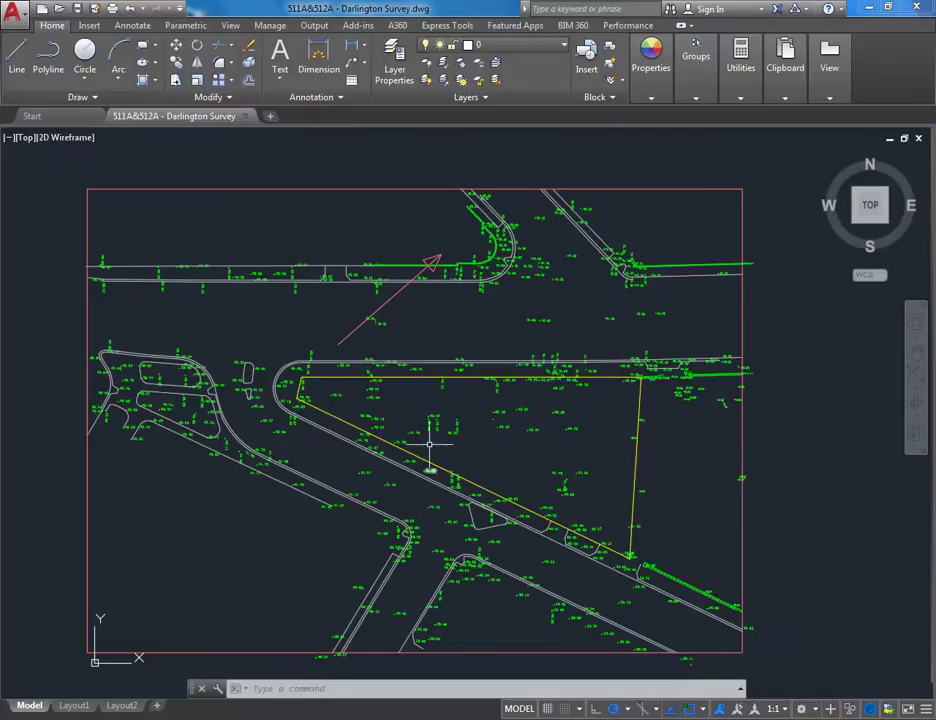
# Examine the yellow site boundary, the surrounding roads and the spot levels in the survey drawing
pyautogui.scroll(3, 420, 440)
pyautogui.moveTo(400, 430); pyautogui.dragTo(367, 442, button='middle')
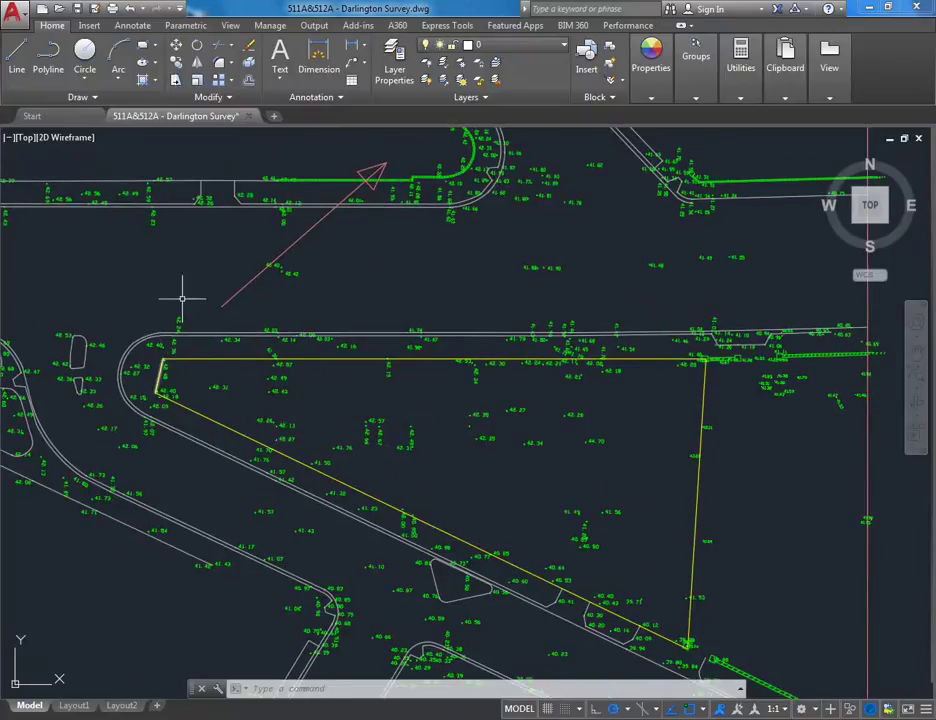
pyautogui.moveTo(118, 280); pyautogui.dragTo(150, 294, button='middle')
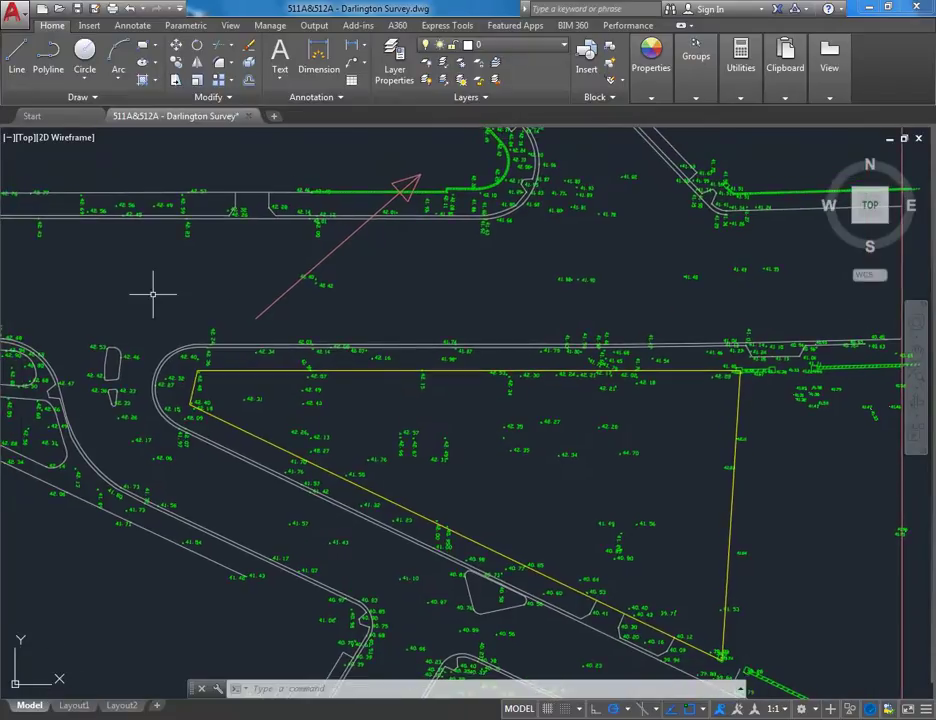
pyautogui.scroll(-3, 160, 295)
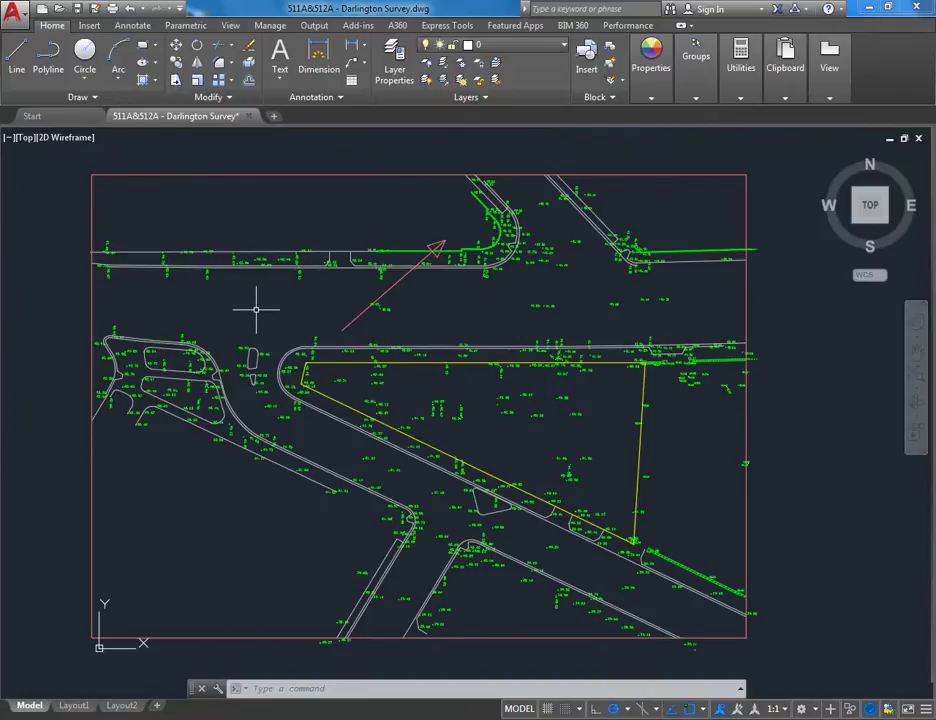
pyautogui.click(89, 26)
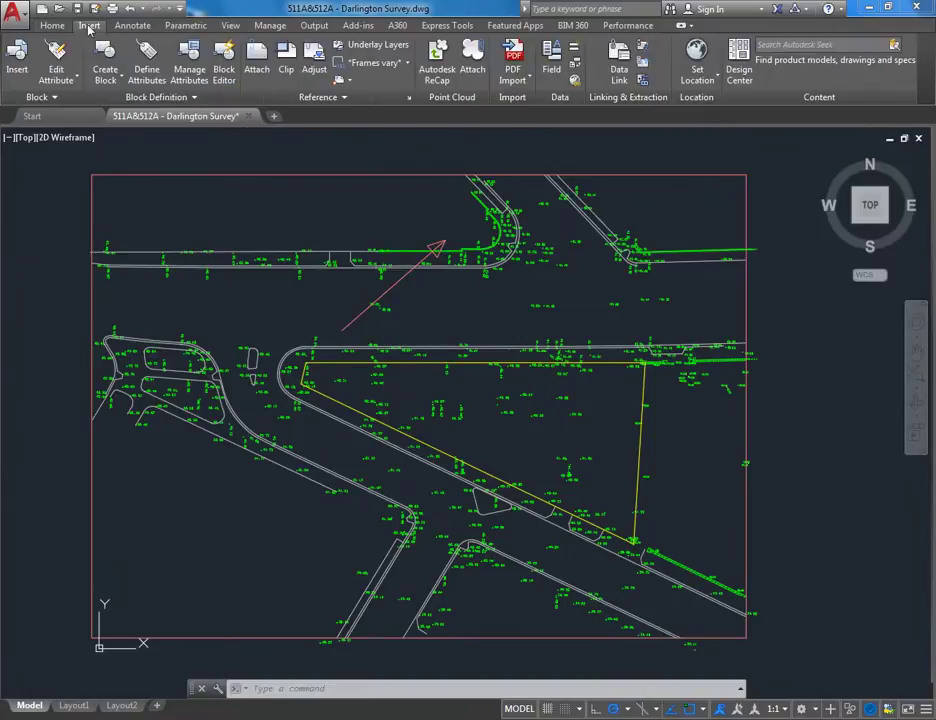
pyautogui.click(54, 27)
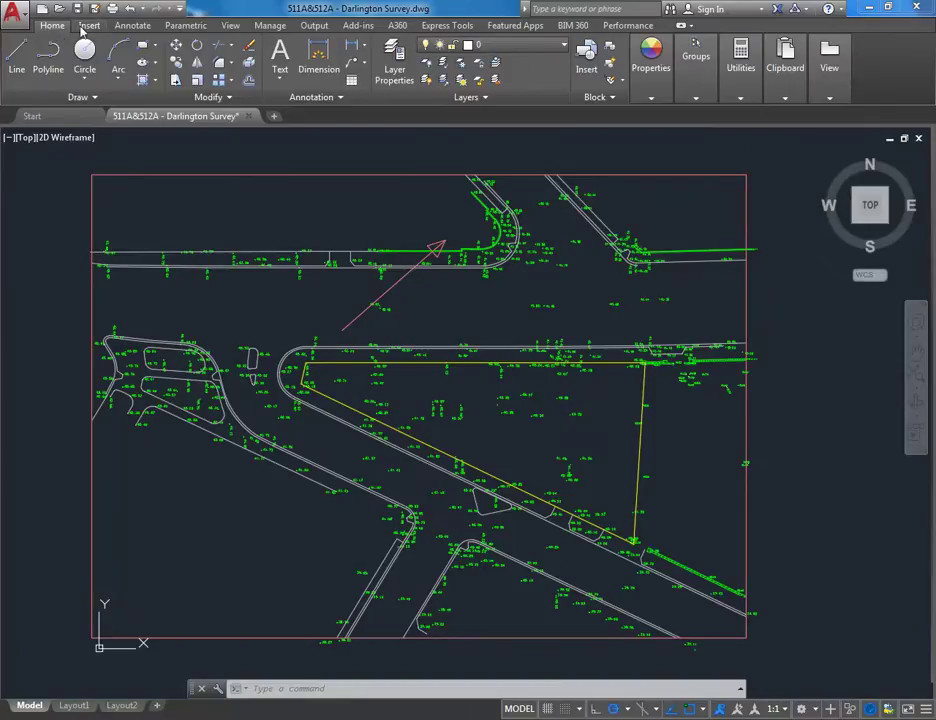
pyautogui.click(98, 27)
pyautogui.click(136, 27)
pyautogui.click(53, 27)
# Start attaching a reference file to the survey drawing and restrict the file type to All image files
pyautogui.click(91, 27)
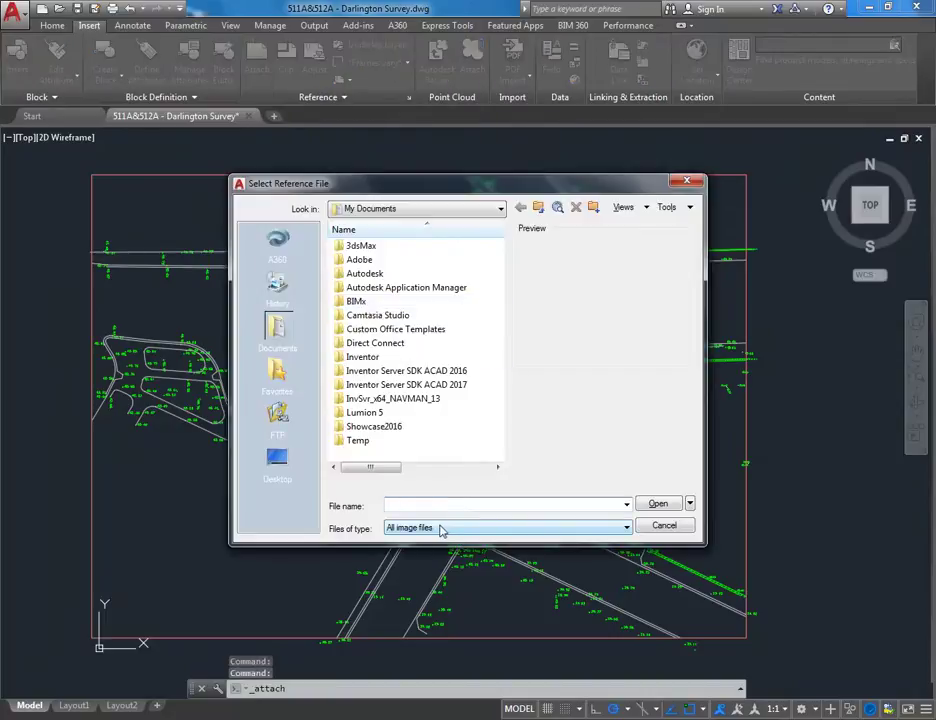
pyautogui.click(443, 530)
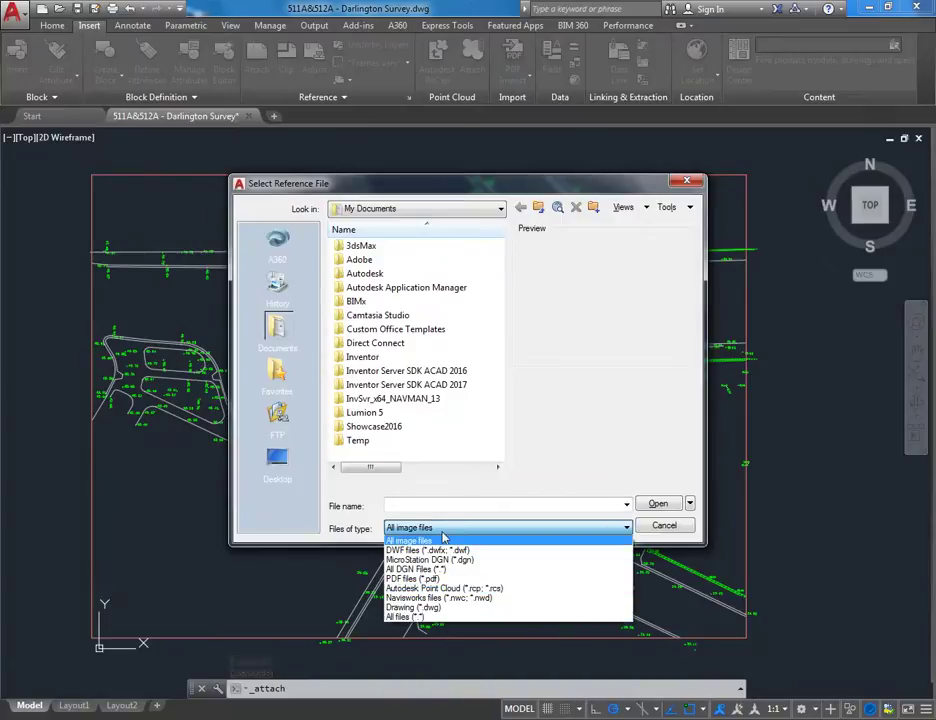
pyautogui.click(438, 540)
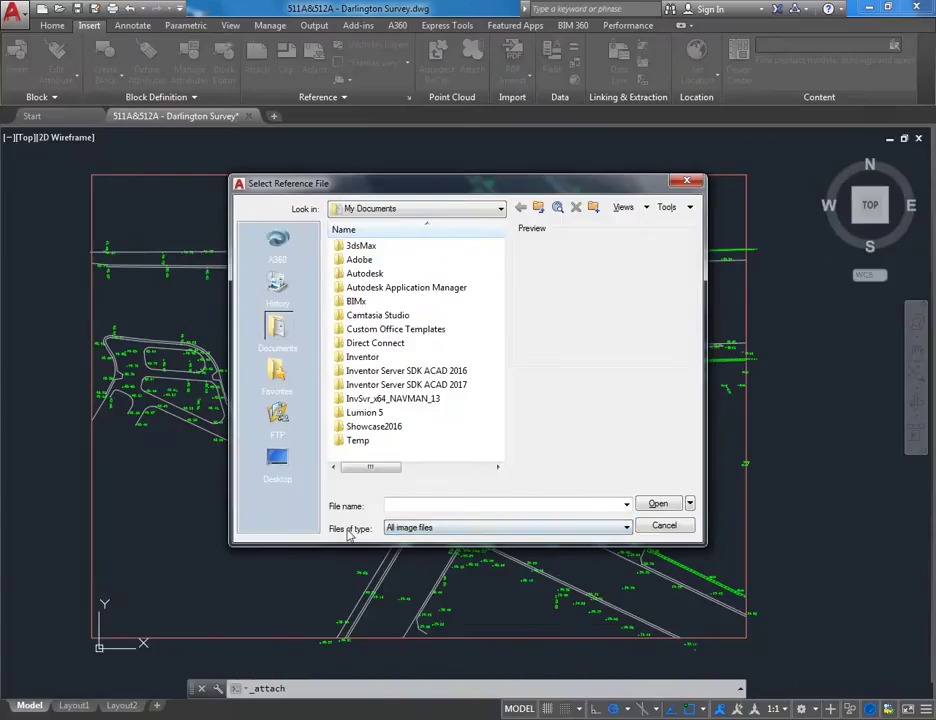
pyautogui.click(417, 531)
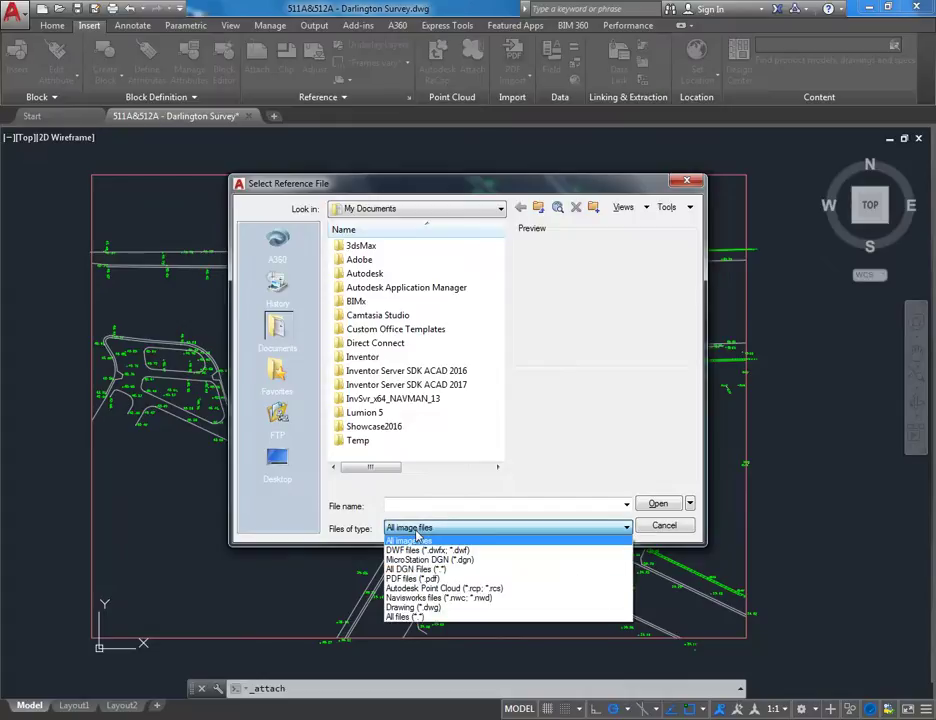
pyautogui.click(426, 541)
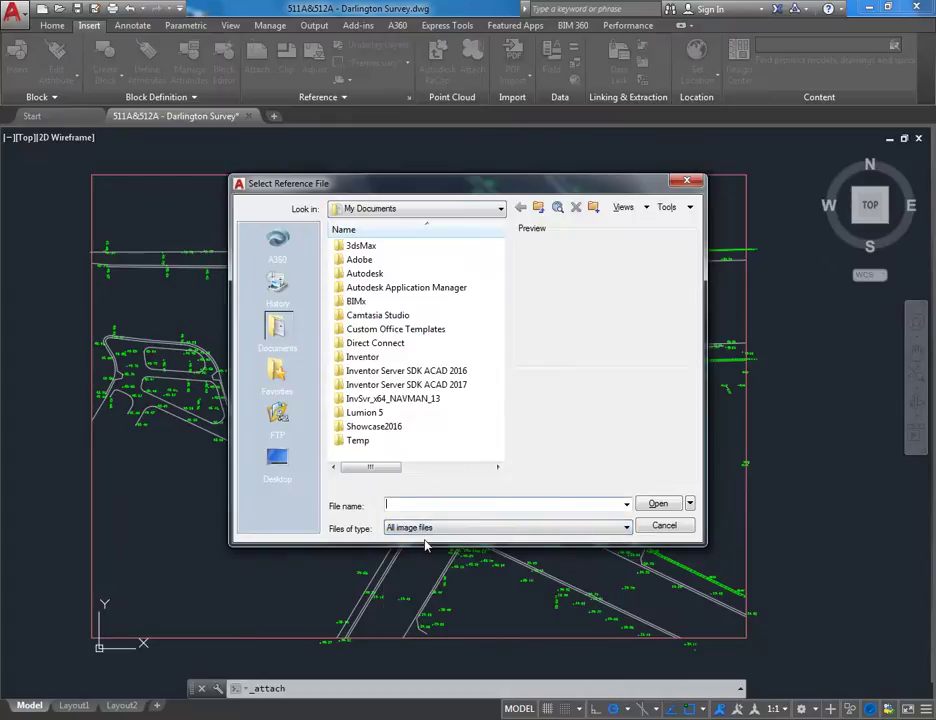
# Browse for the reference image to the folder ! PT7 2017 Sem 1 > 001 - Site & Survey on the StudentResources (P:) drive
pyautogui.click(500, 209)
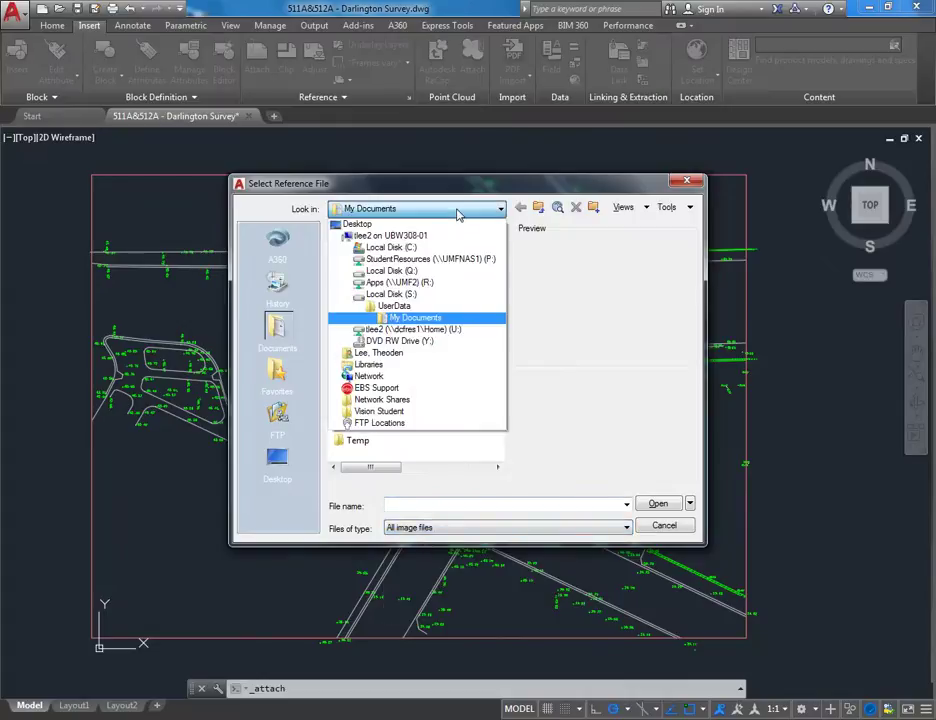
pyautogui.click(430, 259)
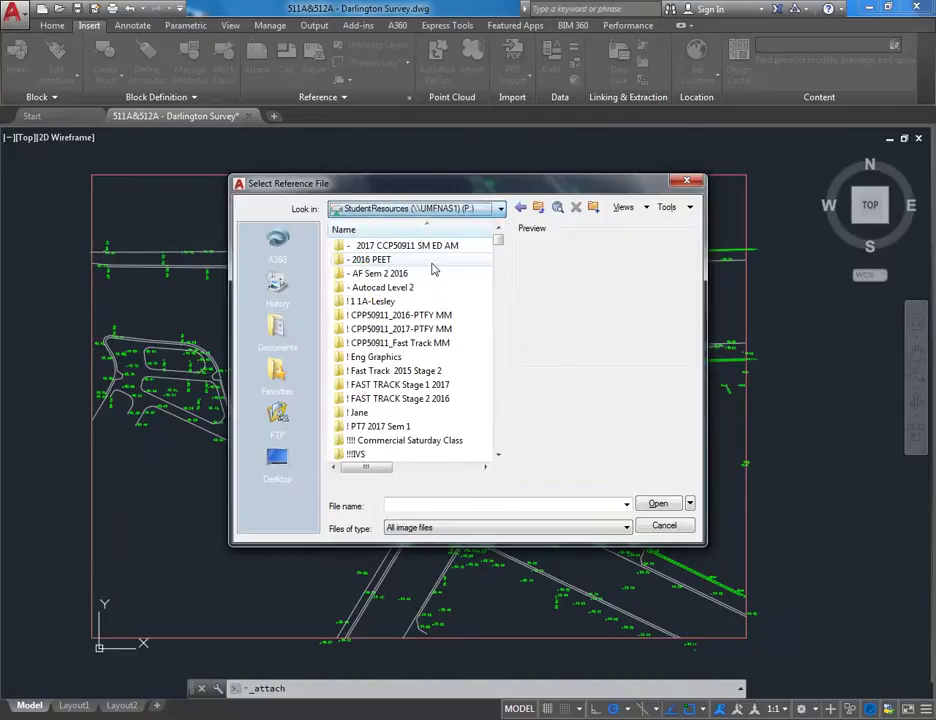
pyautogui.doubleClick(370, 427)
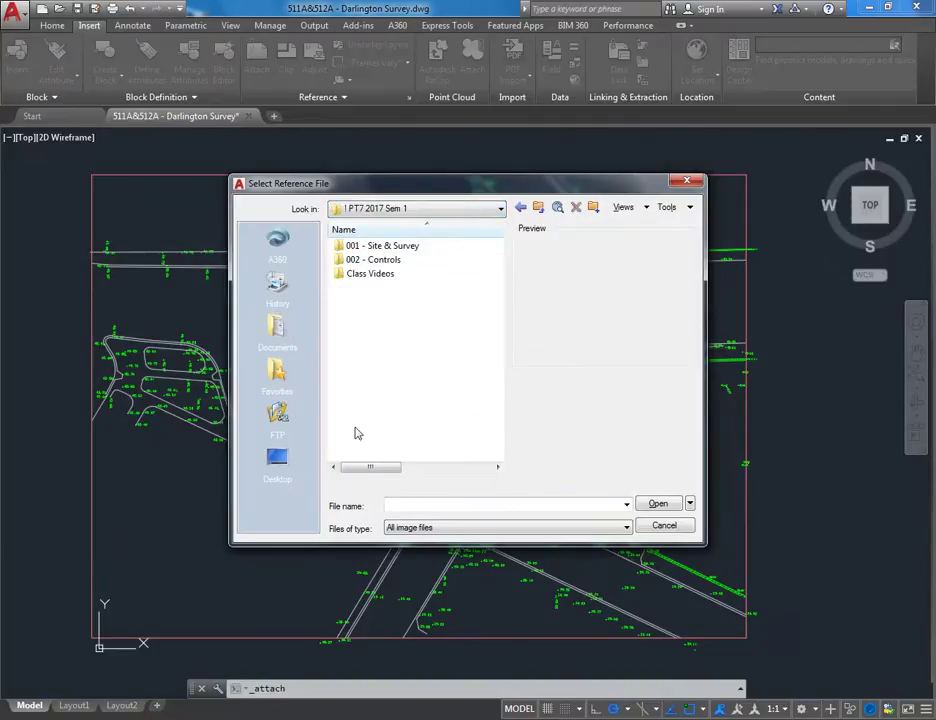
pyautogui.doubleClick(361, 248)
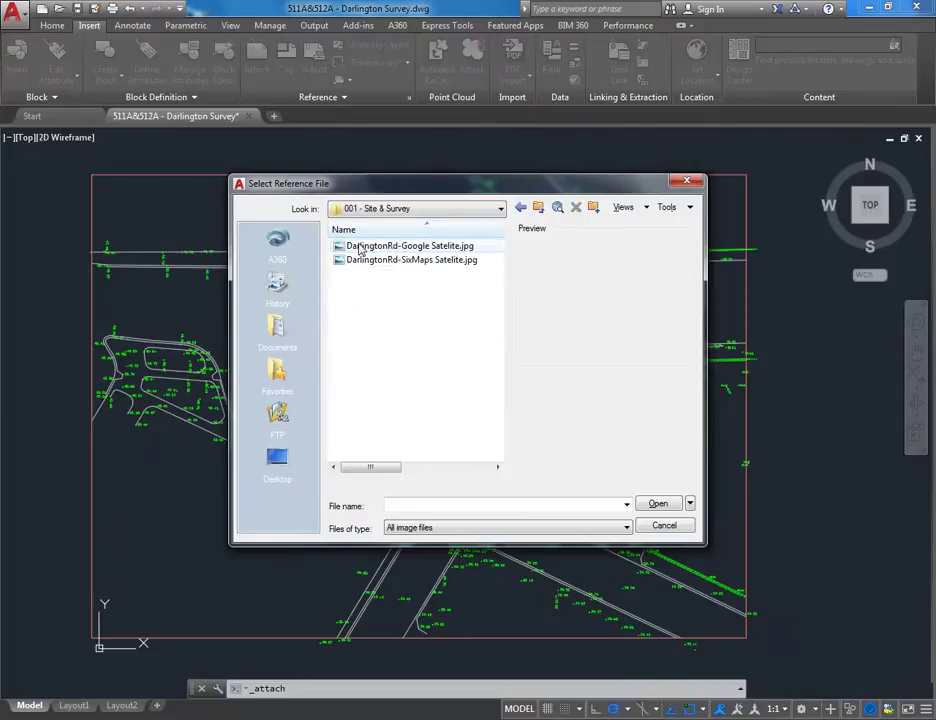
# Compare the previews of the Google and SixMaps satellite images and choose DarlingtonRd-SixMaps Satelite.jpg as the reference
pyautogui.click(361, 247)
pyautogui.click(362, 260)
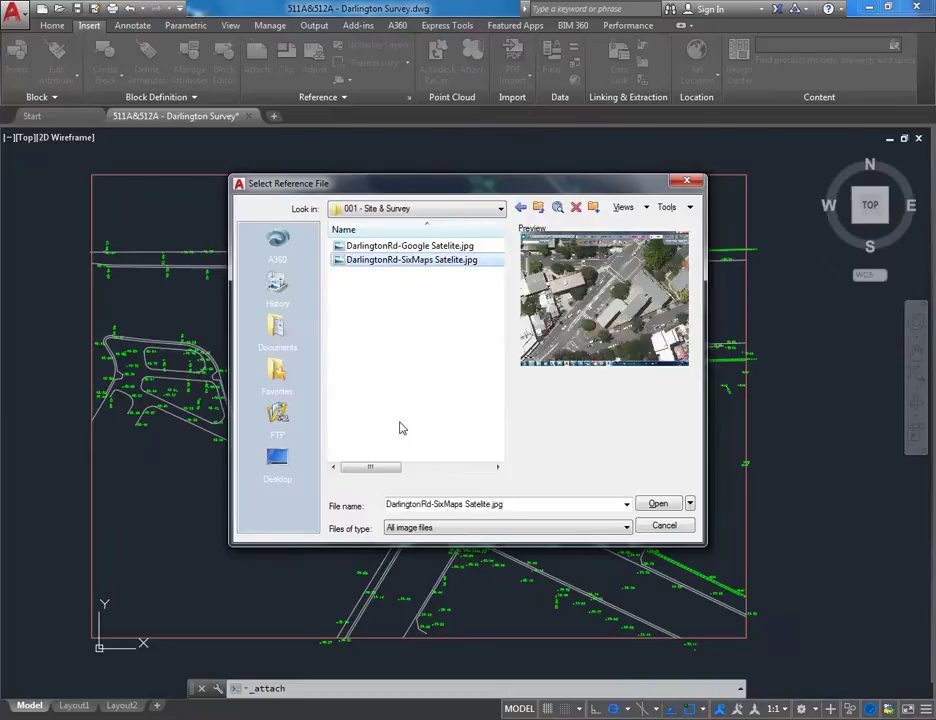
pyautogui.click(350, 247)
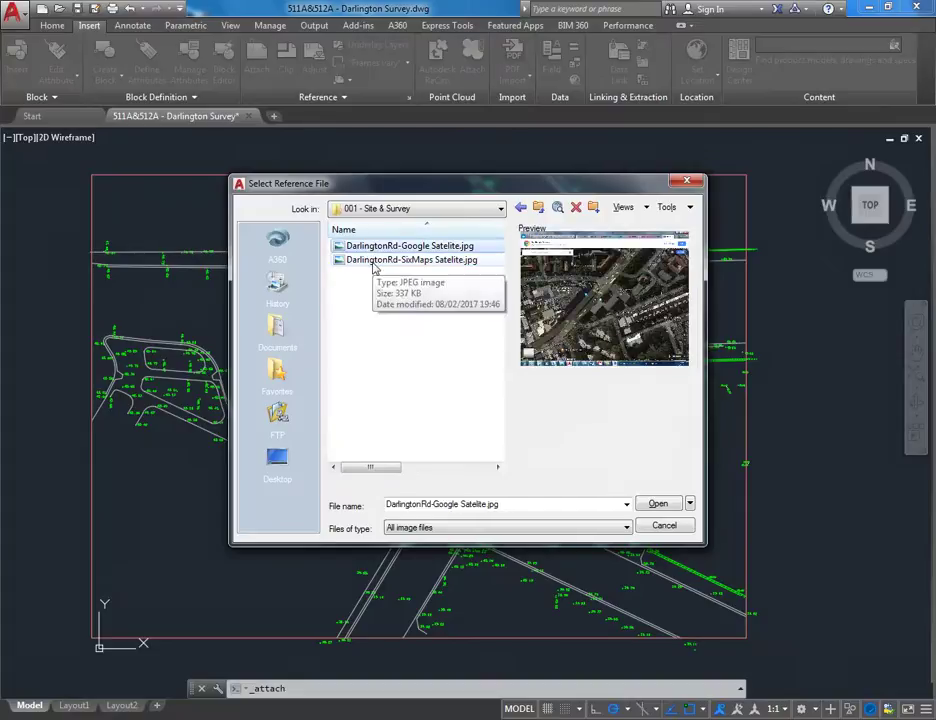
pyautogui.click(374, 266)
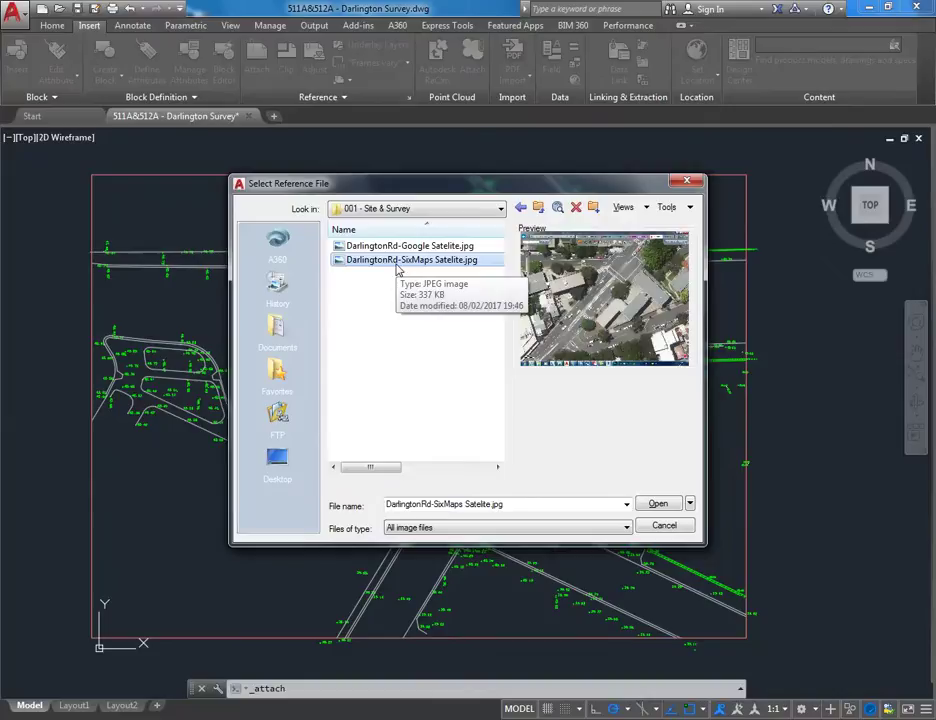
pyautogui.click(386, 246)
pyautogui.click(387, 256)
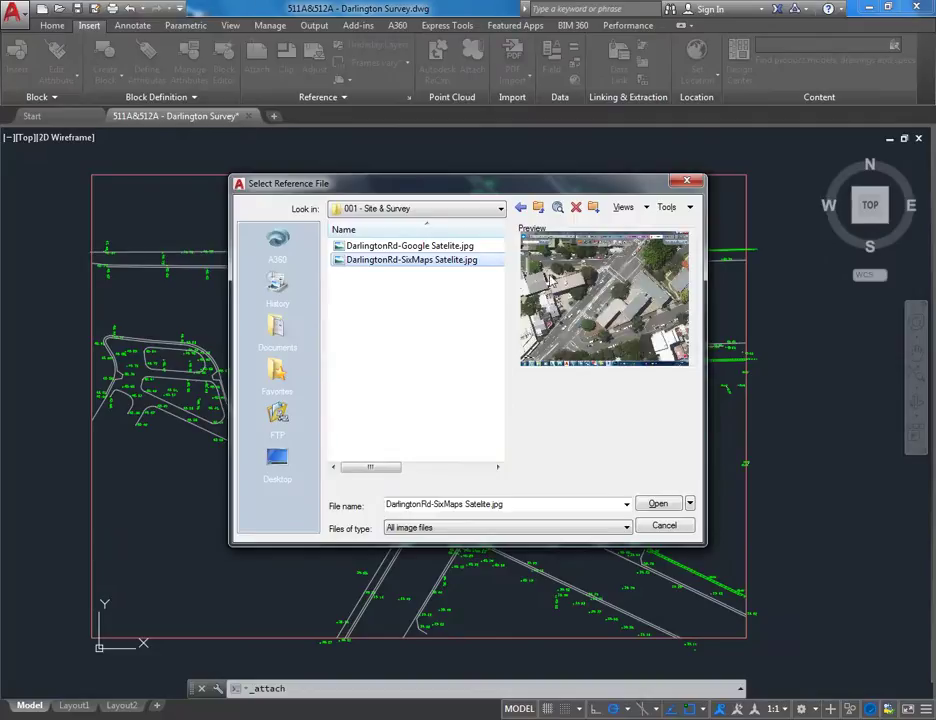
pyautogui.click(386, 247)
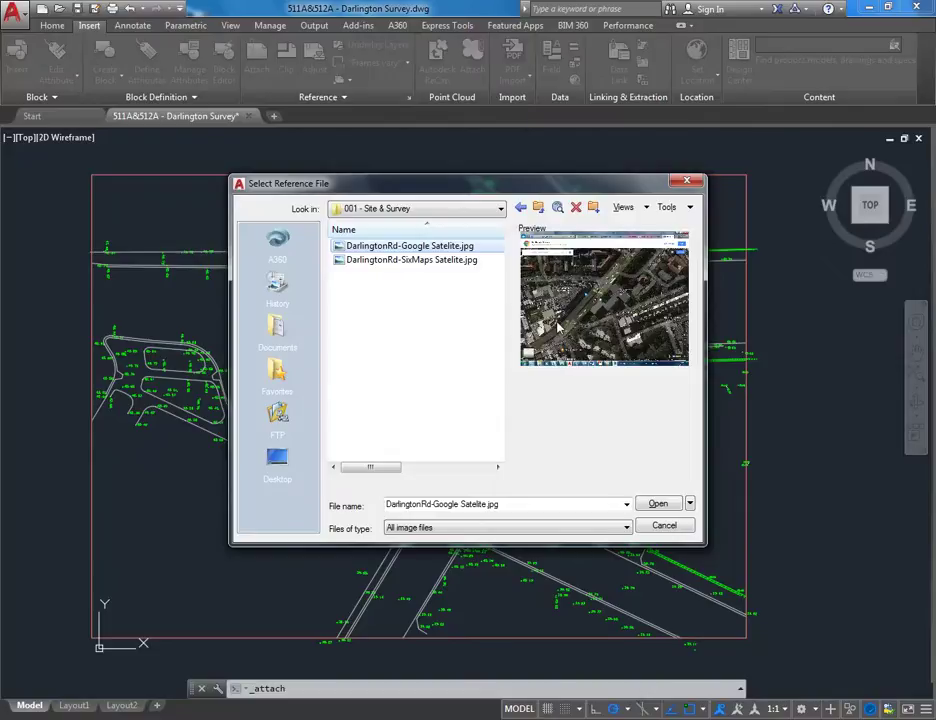
pyautogui.click(380, 260)
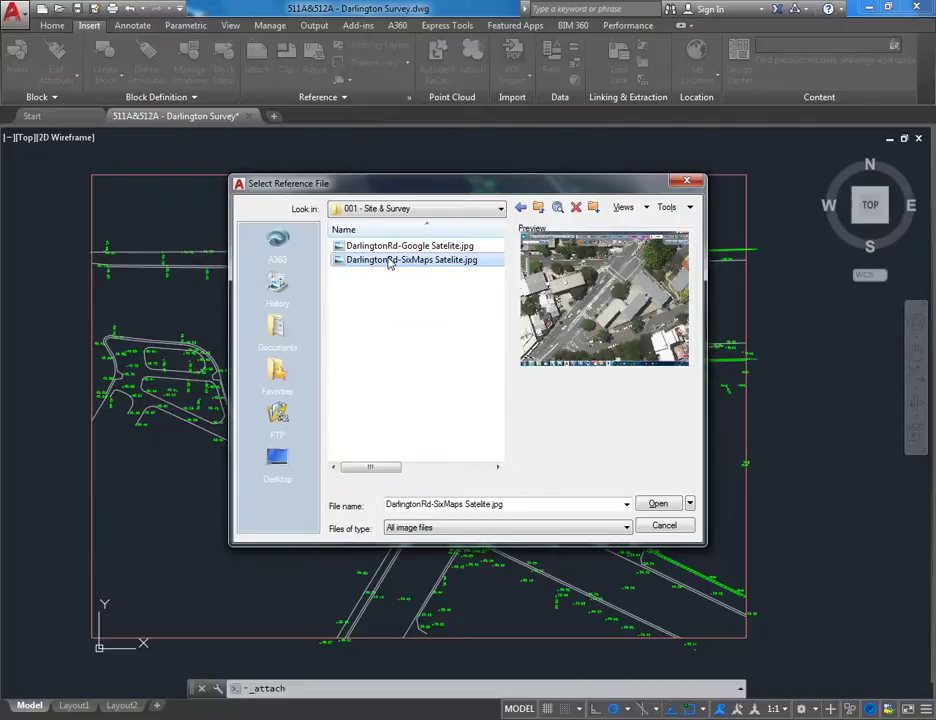
pyautogui.doubleClick(389, 262)
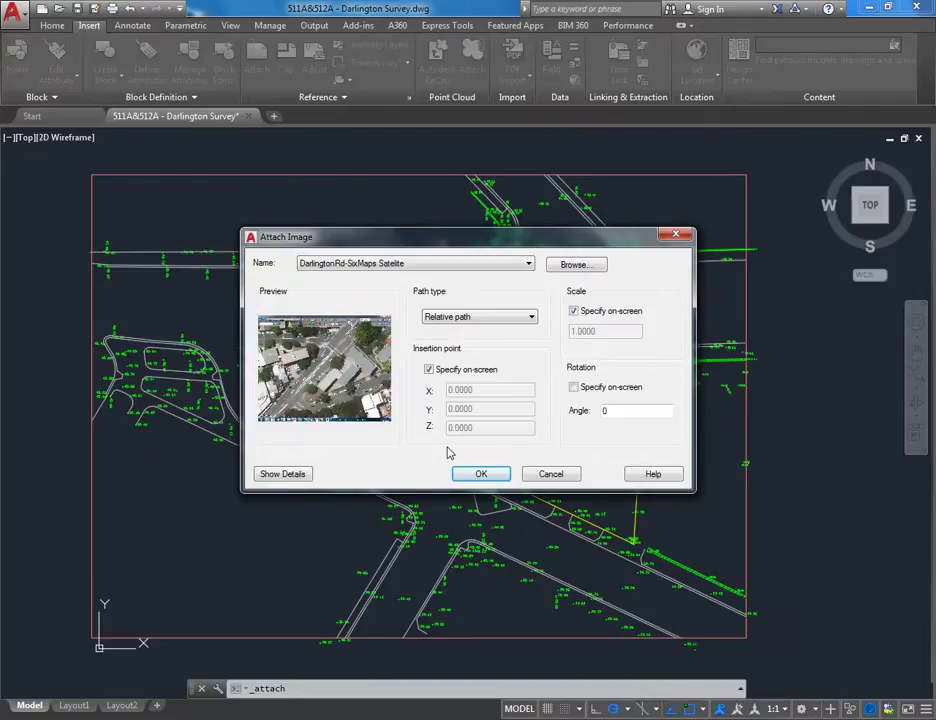
# Attach the image with its insertion point fixed at 0,0,0 and a scale factor of 1000
pyautogui.click(573, 312)
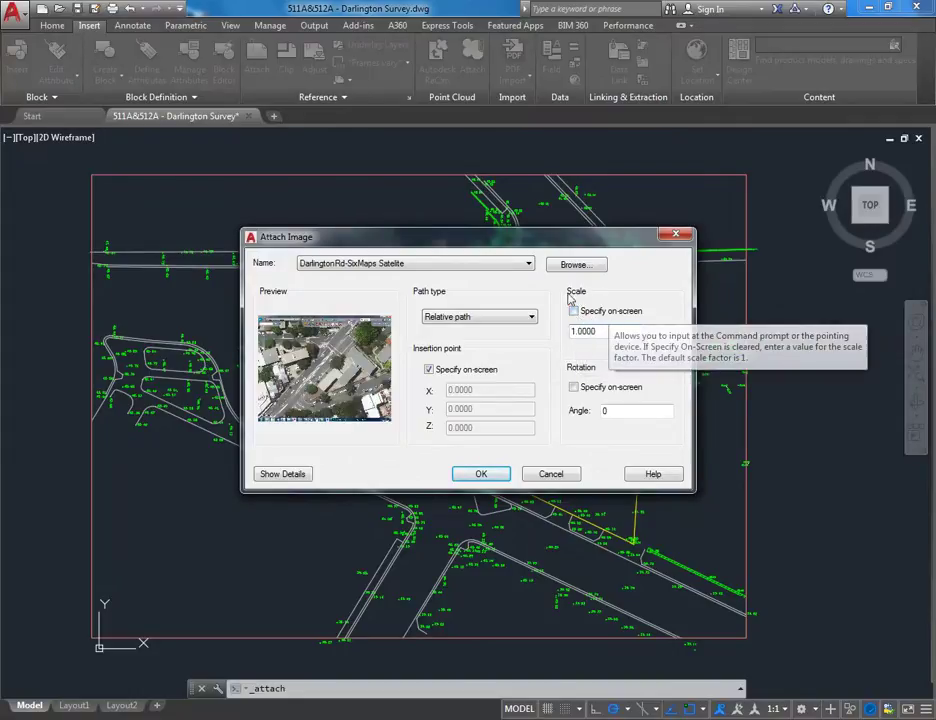
pyautogui.click(429, 369)
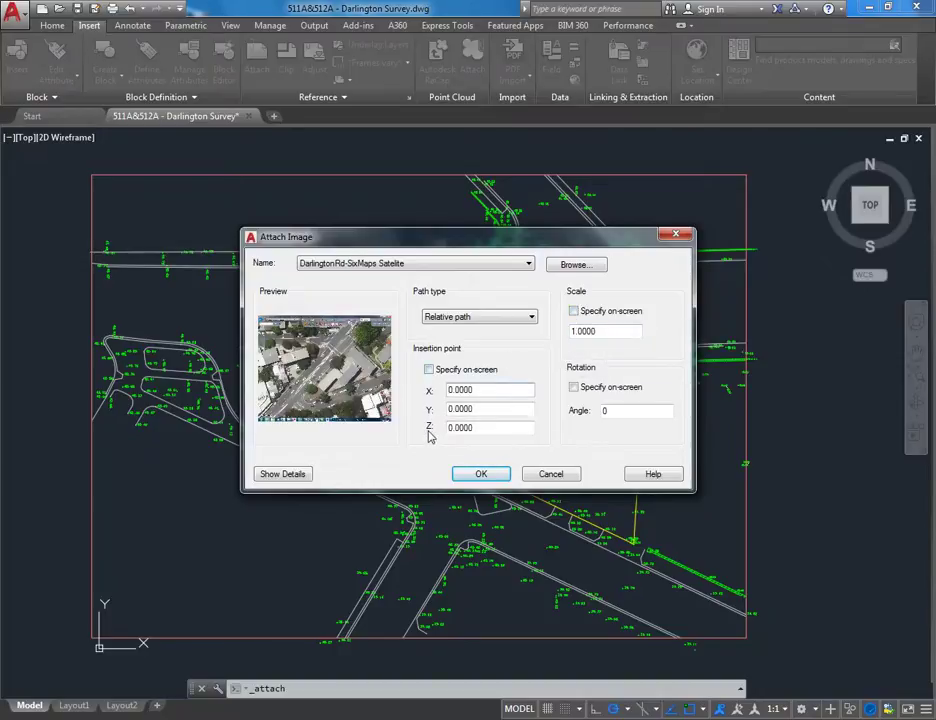
pyautogui.click(429, 370)
pyautogui.click(429, 370)
pyautogui.click(614, 331)
pyautogui.doubleClick(614, 331)
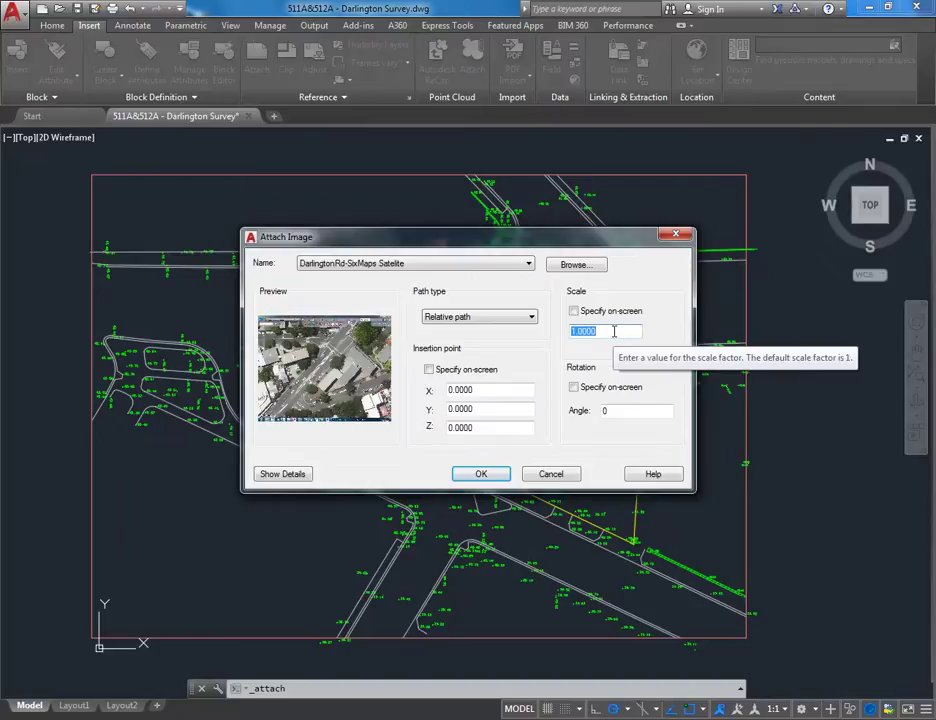
pyautogui.write('1')
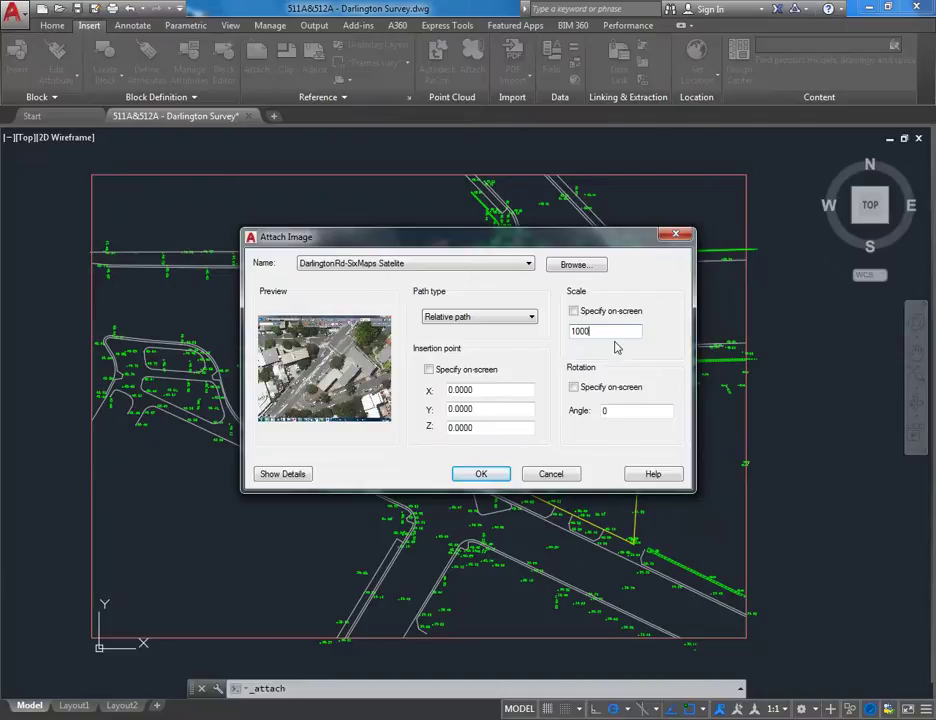
pyautogui.click(481, 476)
# Examine the attached satellite image at the drawing origin and the metric scale bar in its lower-left corner
pyautogui.moveTo(102, 621); pyautogui.dragTo(177, 551, button='middle')
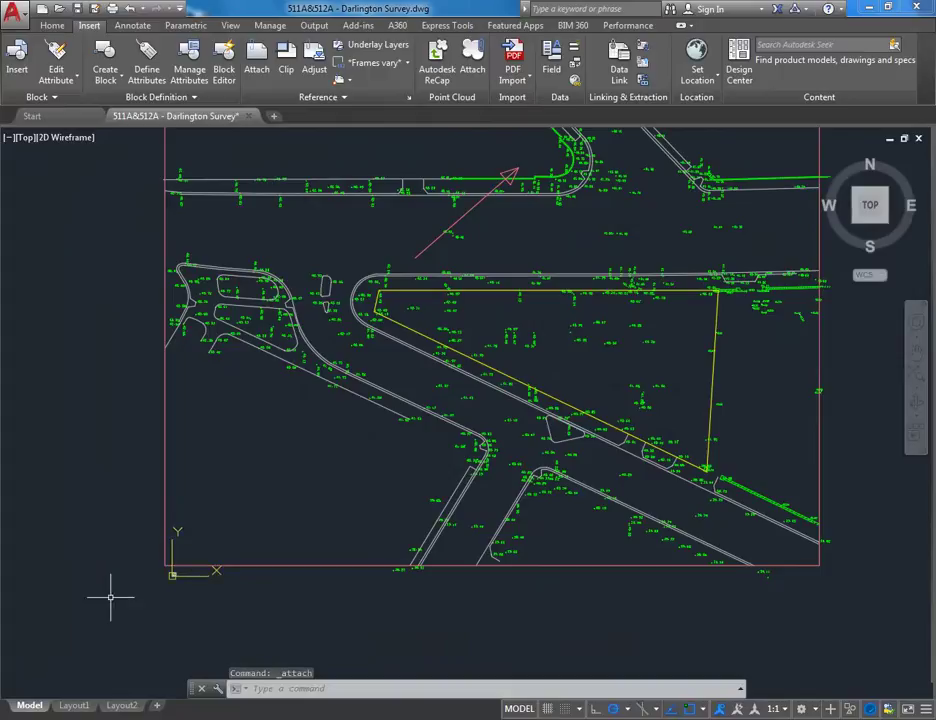
pyautogui.scroll(5, 163, 595)
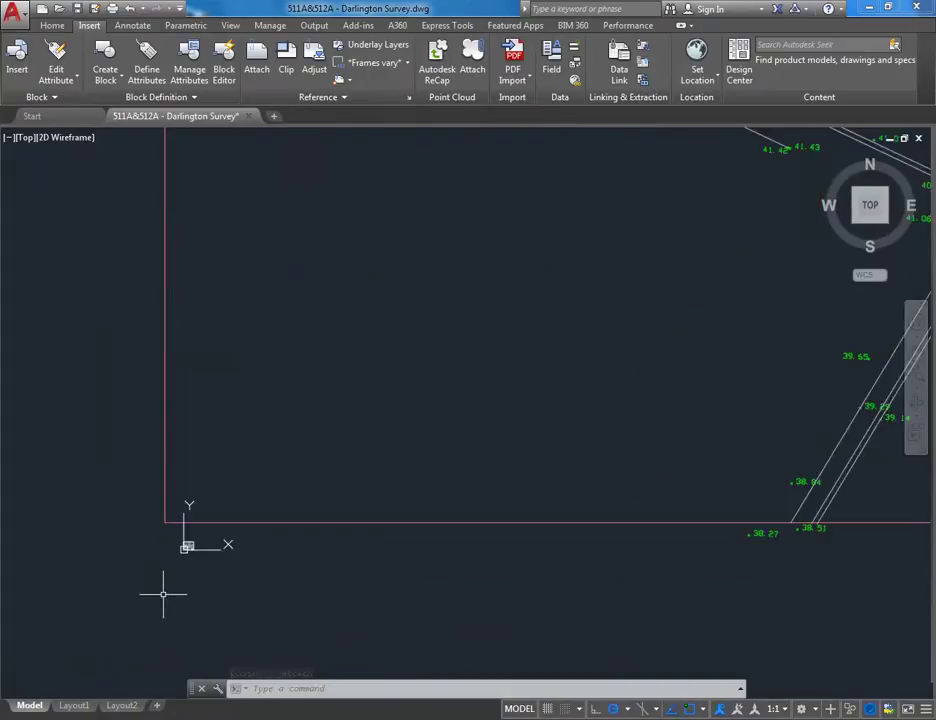
pyautogui.scroll(-5, 176, 512)
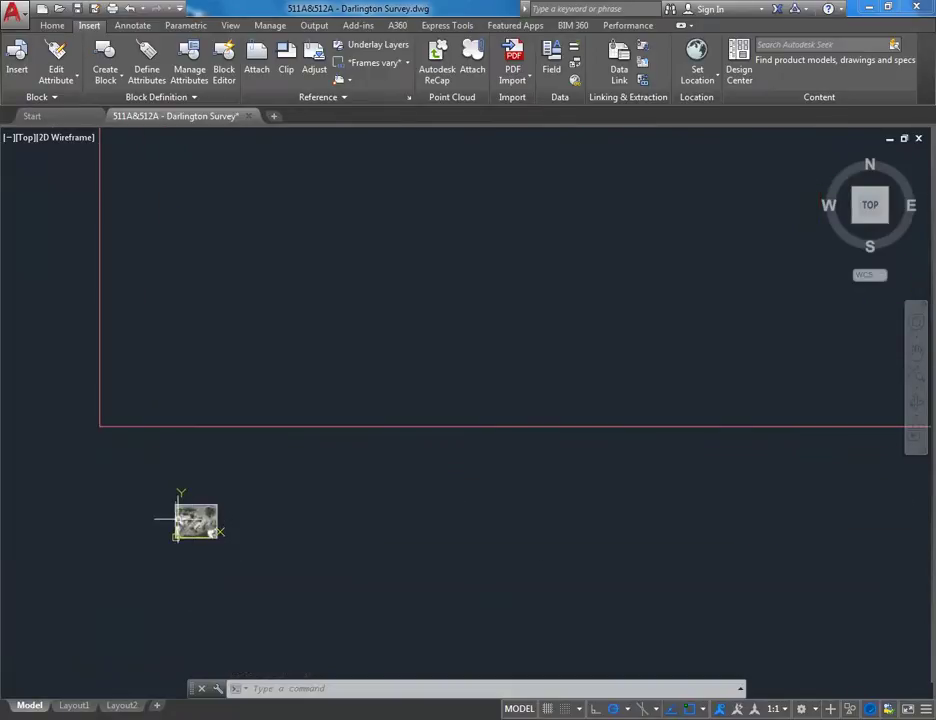
pyautogui.scroll(4, 162, 516)
pyautogui.moveTo(104, 593)
pyautogui.mouseDown(button='middle')
pyautogui.moveTo(90, 570)
pyautogui.moveTo(75, 567)
pyautogui.mouseUp(button='middle')
pyautogui.scroll(2, 120, 554)
pyautogui.scroll(8, 67, 495)
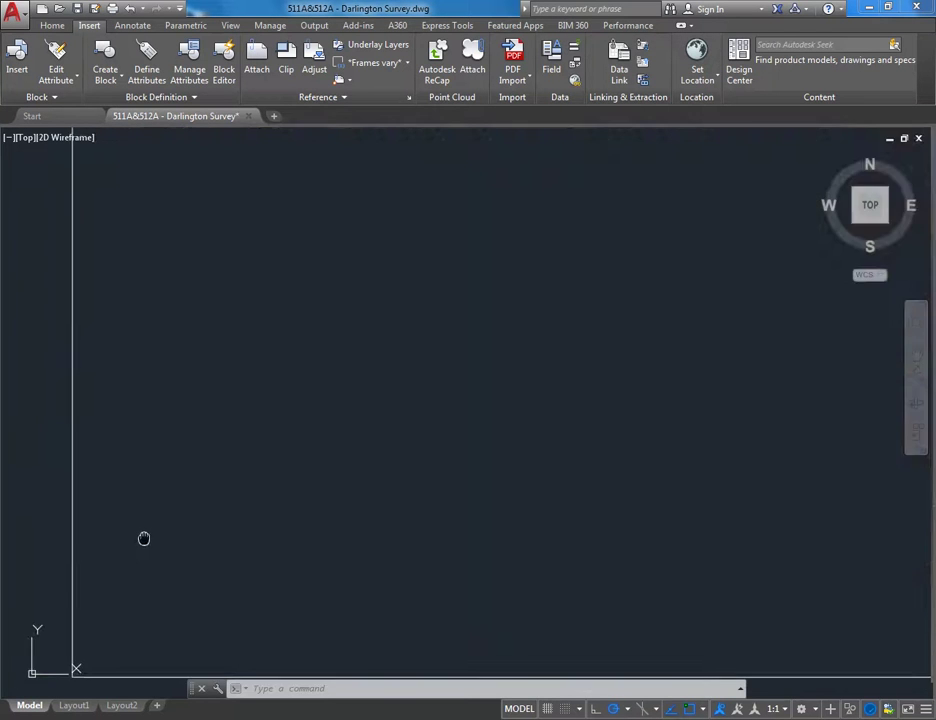
pyautogui.moveTo(190, 418); pyautogui.dragTo(212, 365, button='middle')
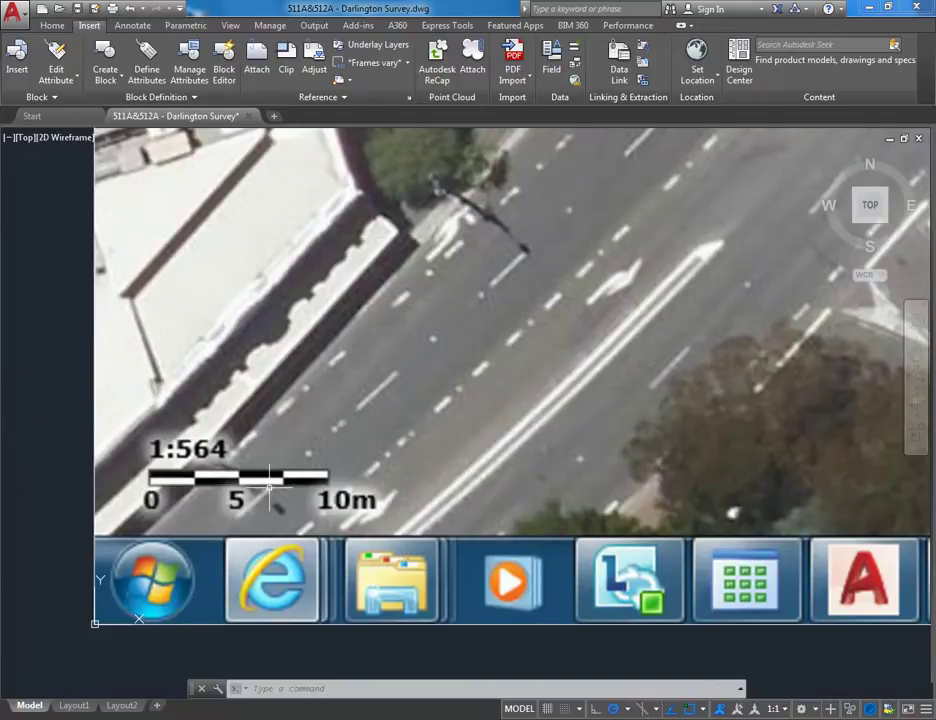
pyautogui.scroll(4, 259, 486)
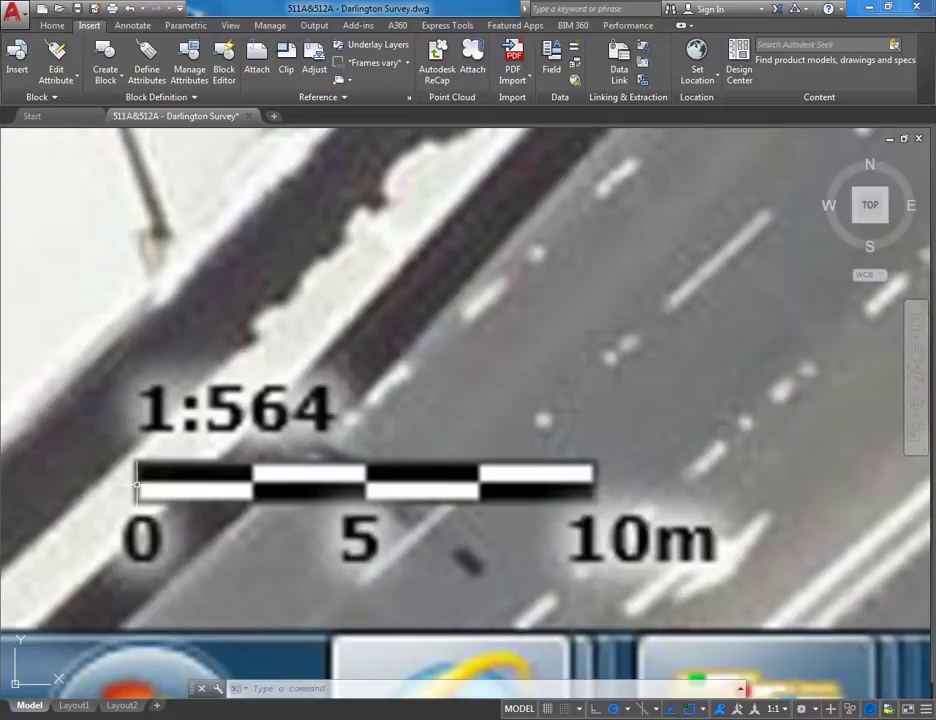
pyautogui.scroll(-2, 182, 380)
pyautogui.moveTo(182, 380); pyautogui.dragTo(203, 335, button='middle')
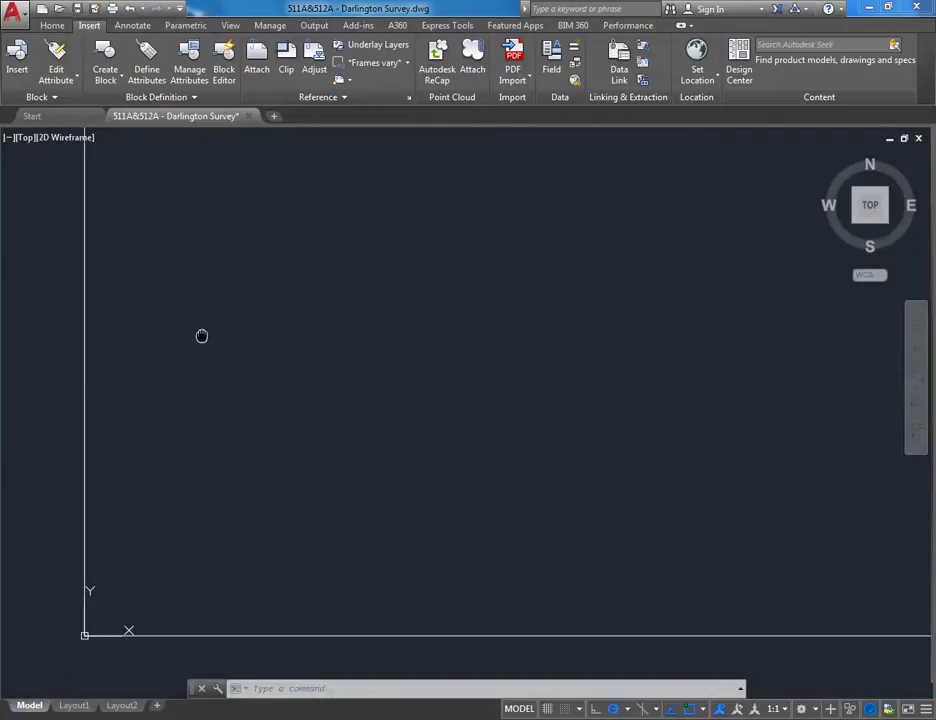
pyautogui.scroll(2, 204, 333)
pyautogui.click(40, 22)
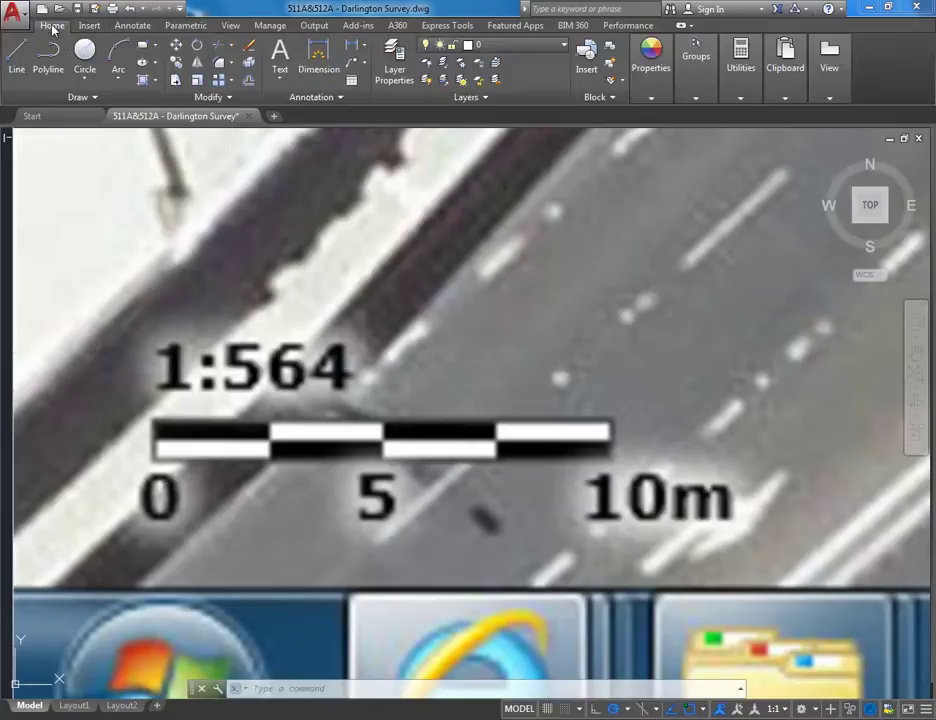
pyautogui.scroll(-2, 257, 282)
pyautogui.moveTo(257, 282); pyautogui.dragTo(217, 307, button='middle')
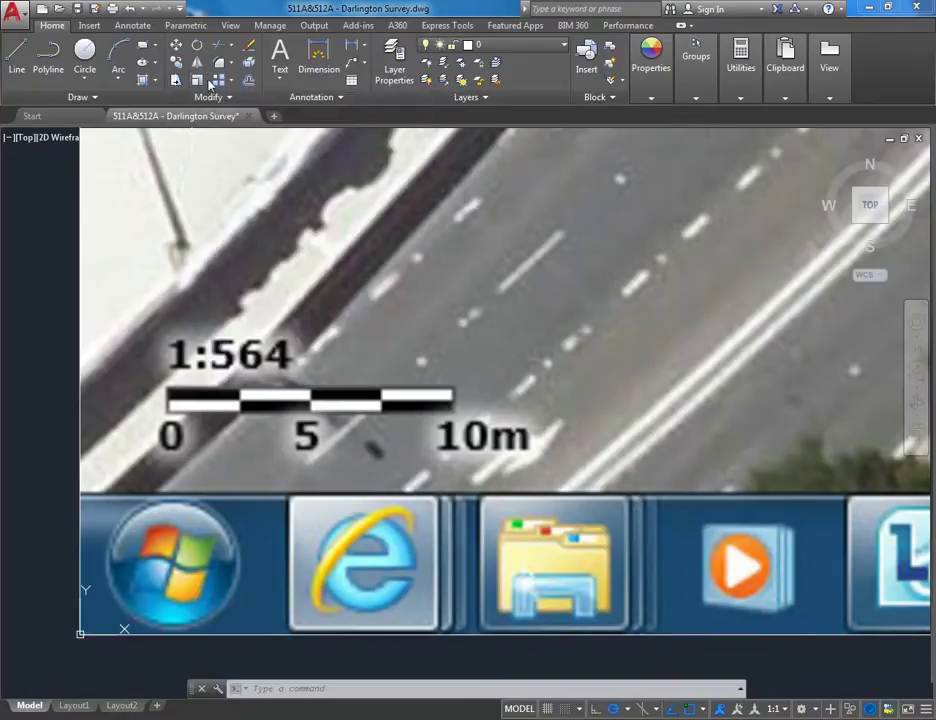
pyautogui.click(199, 84)
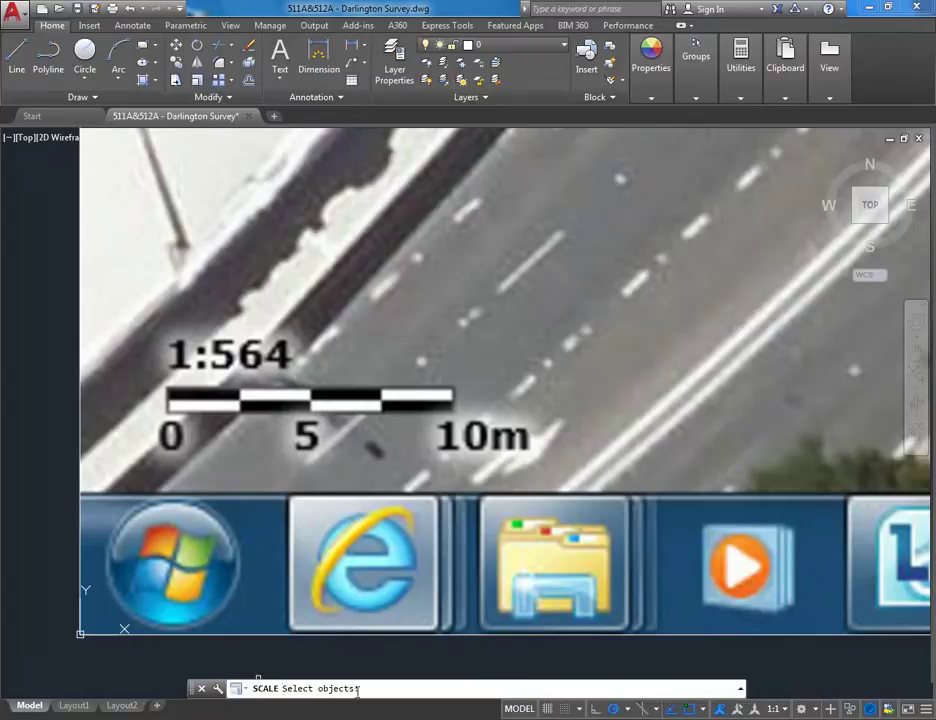
pyautogui.click(79, 336)
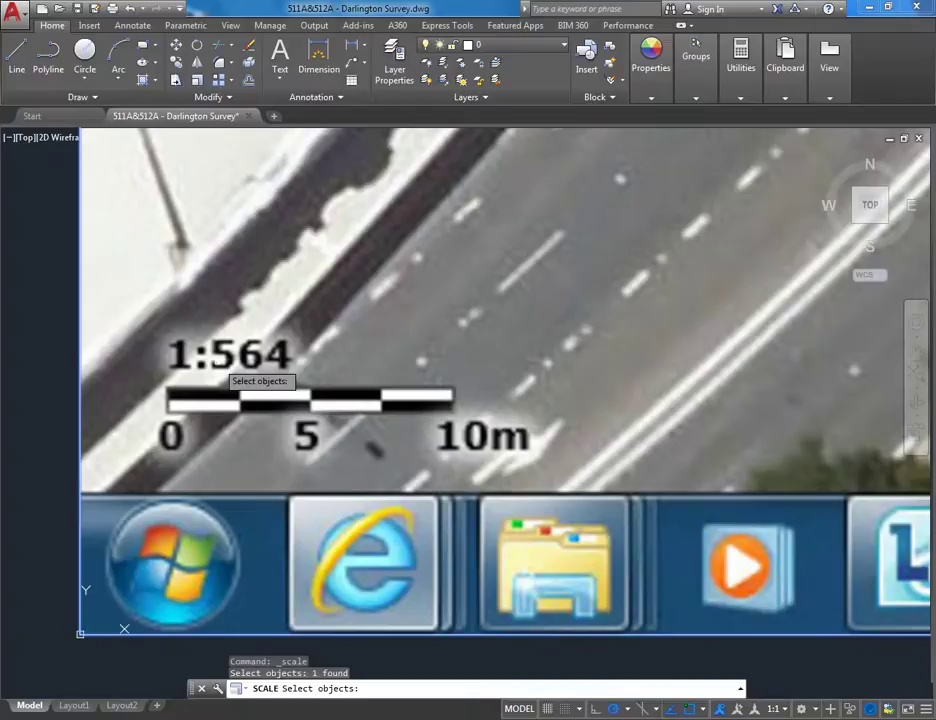
pyautogui.press('Return')
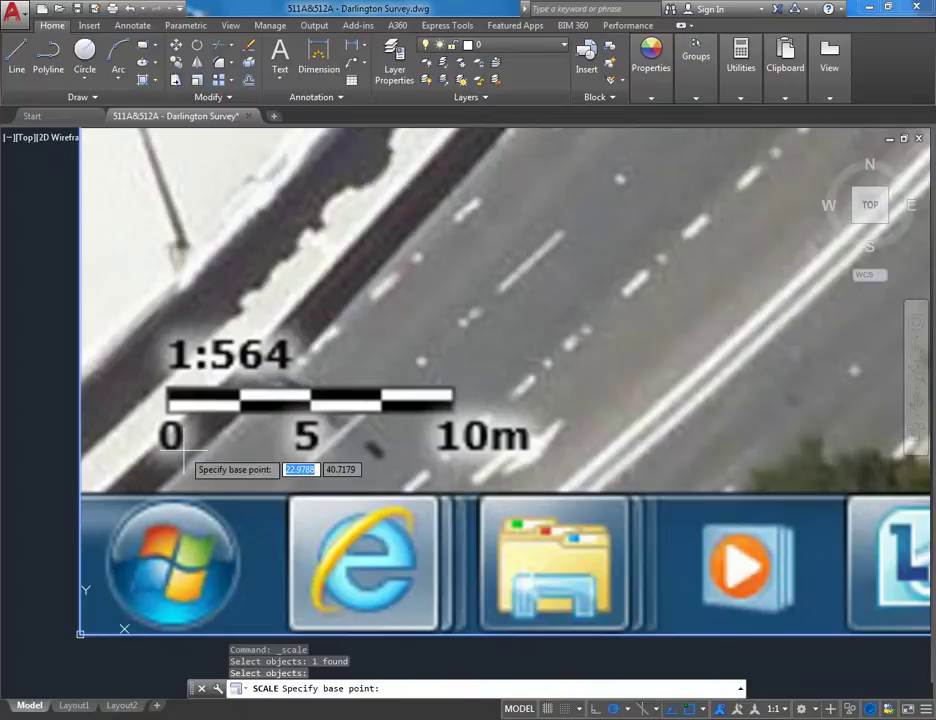
pyautogui.write('0')
pyautogui.press('Tab')
pyautogui.write('0')
pyautogui.press('Return')
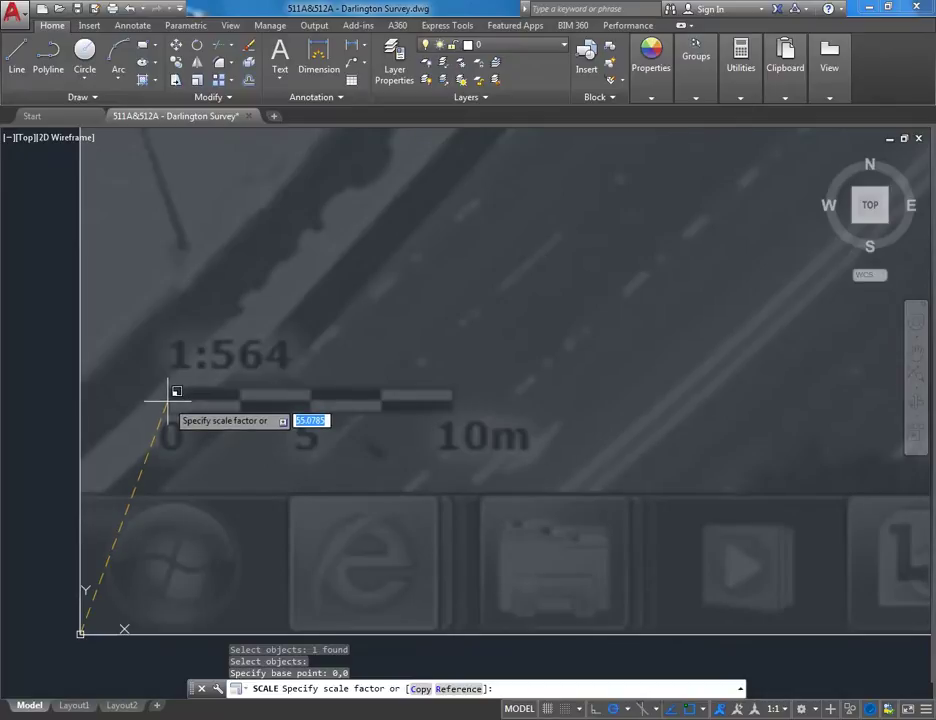
pyautogui.press('Escape')
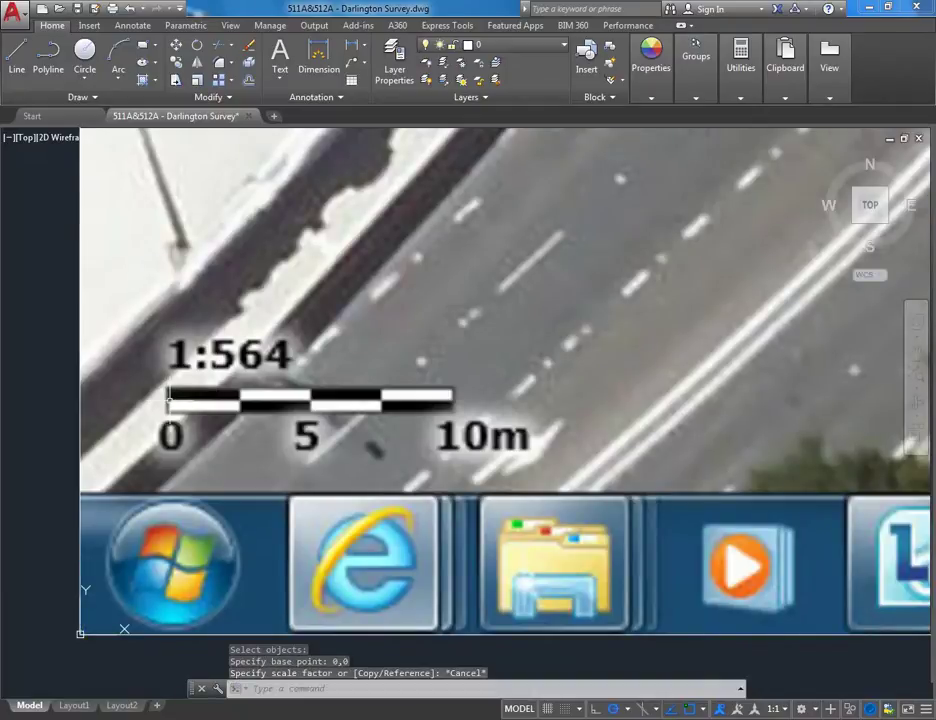
pyautogui.press('Escape')
pyautogui.press('Escape')
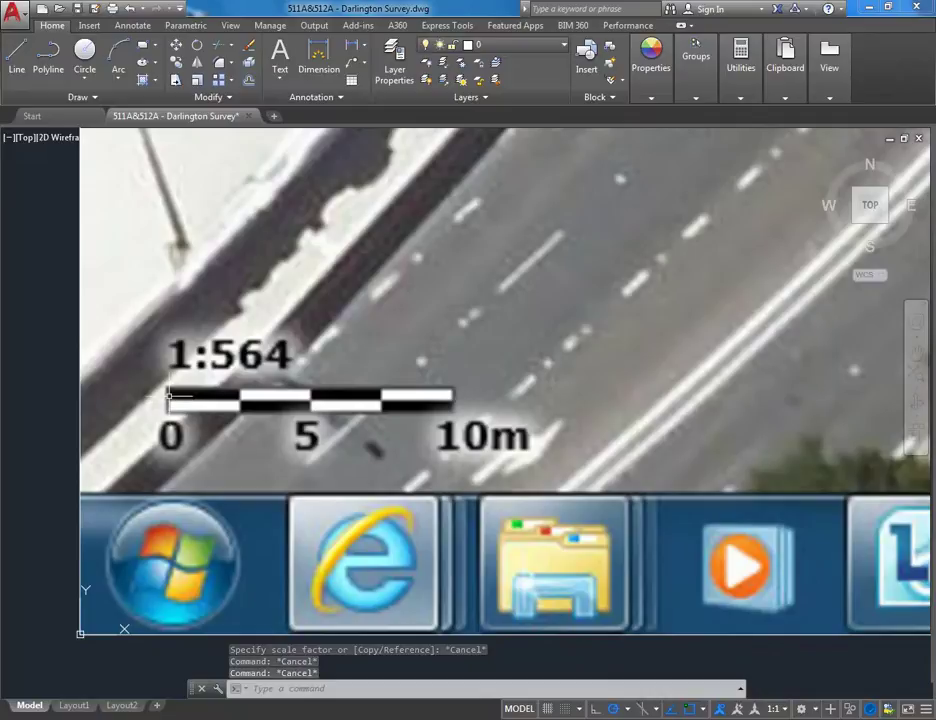
# Measure the distance along the image's scale bar from the 0 mark to the 10m mark
pyautogui.click(740, 68)
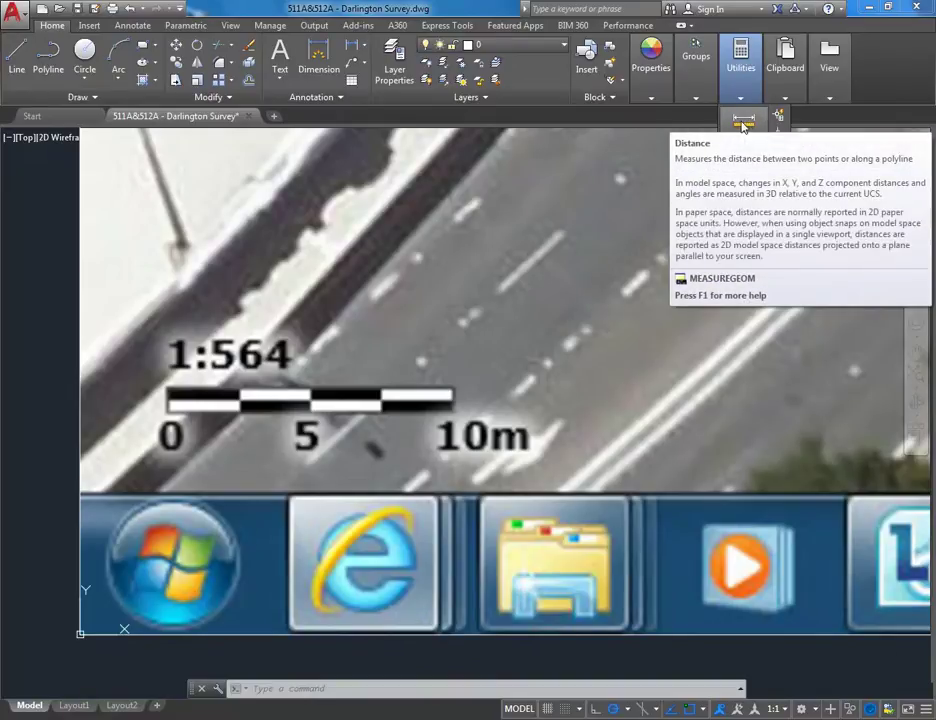
pyautogui.click(742, 124)
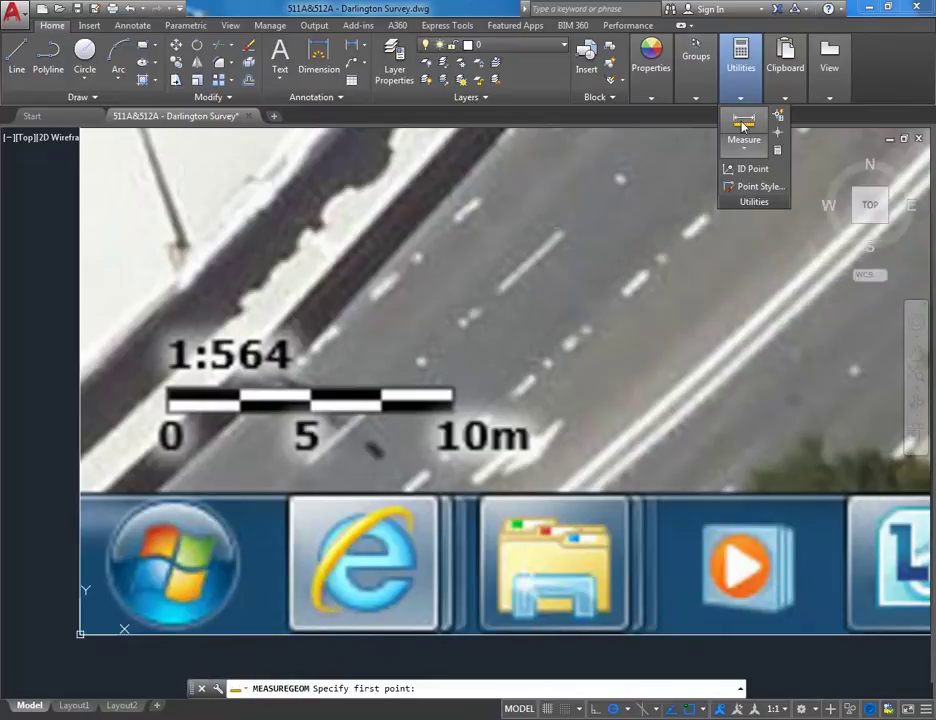
pyautogui.click(168, 401)
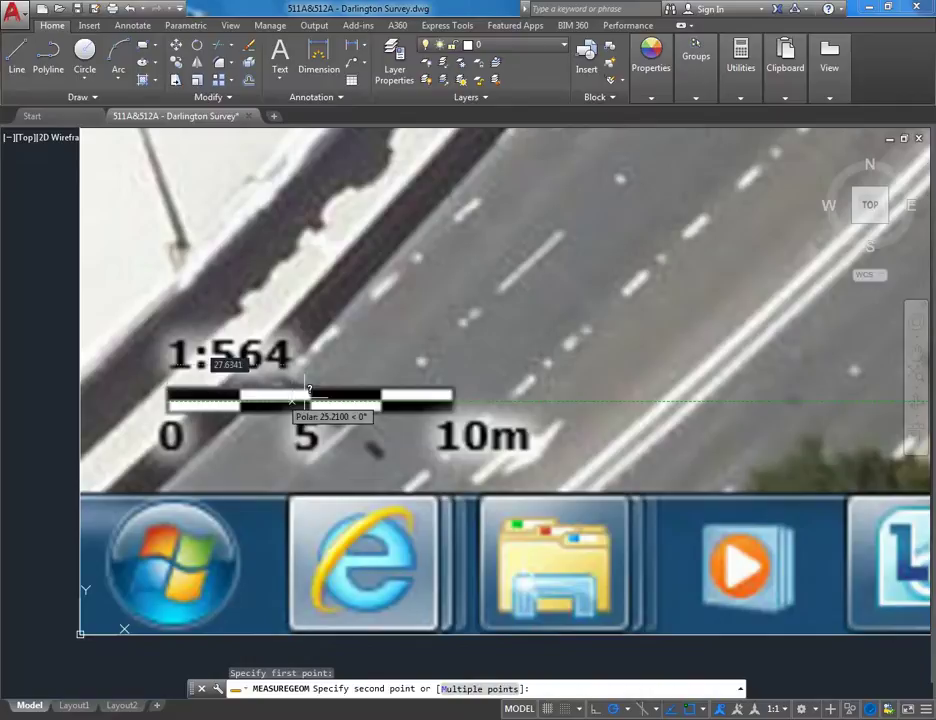
pyautogui.click(454, 397)
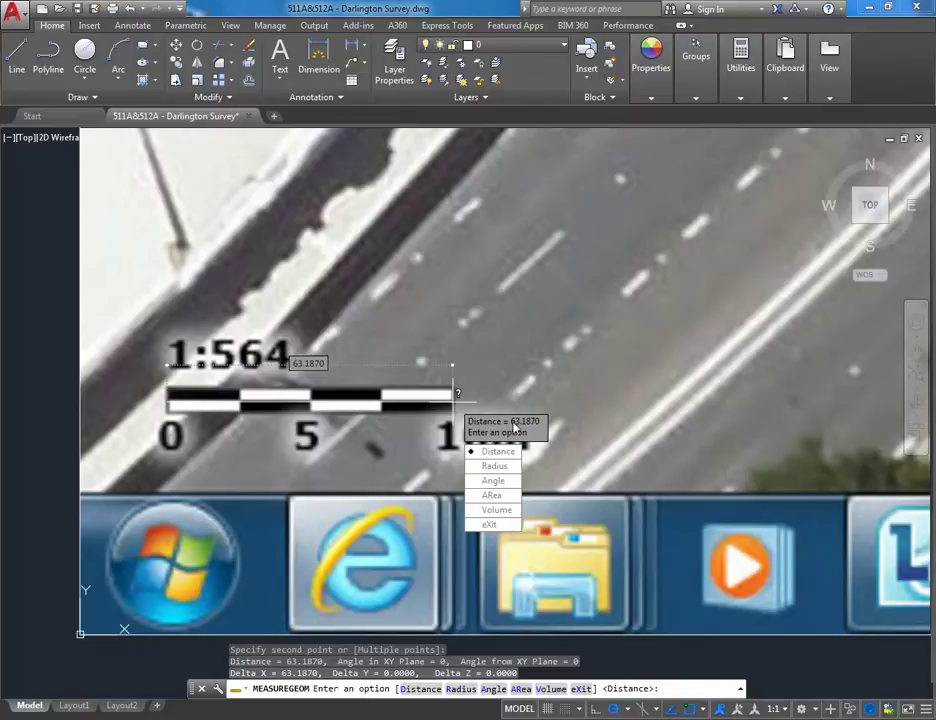
pyautogui.click(487, 526)
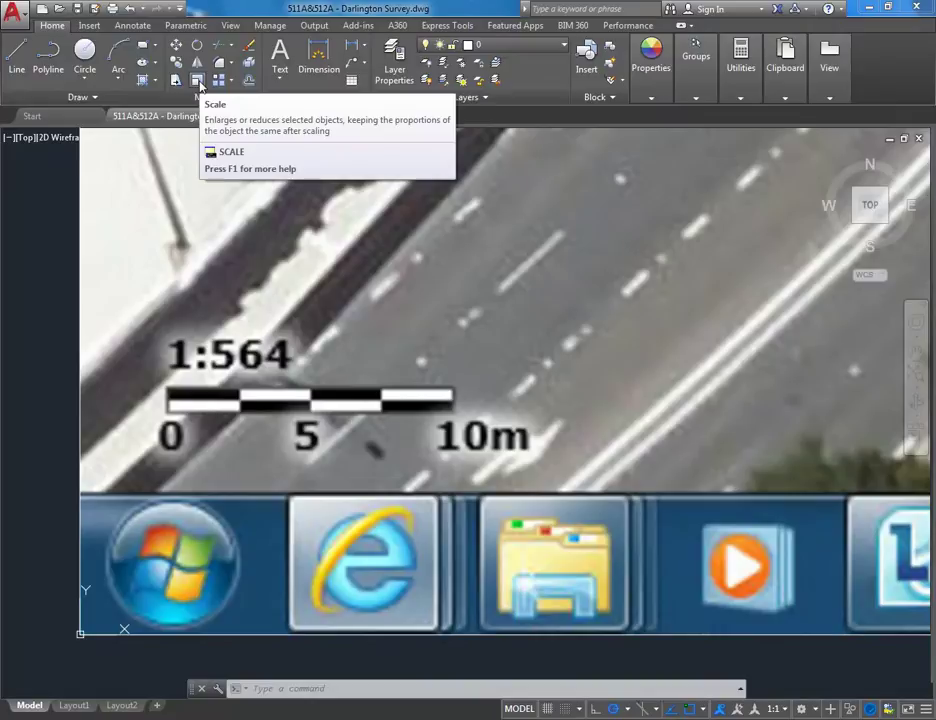
# Scale the attached satellite image from base point 0,0 by a factor of 10000/63
pyautogui.click(198, 81)
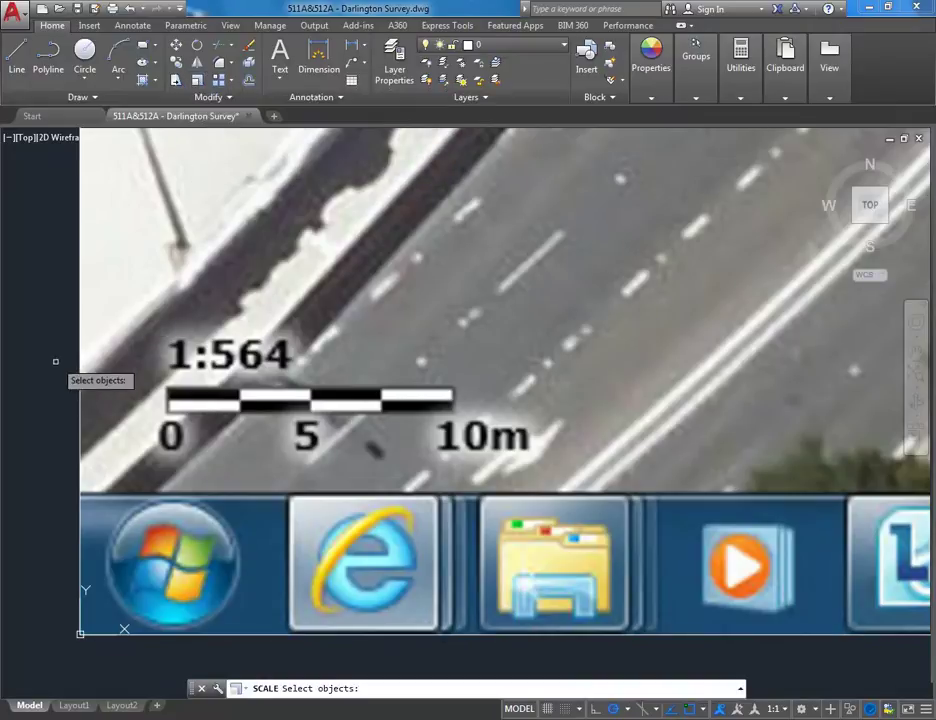
pyautogui.click(80, 395)
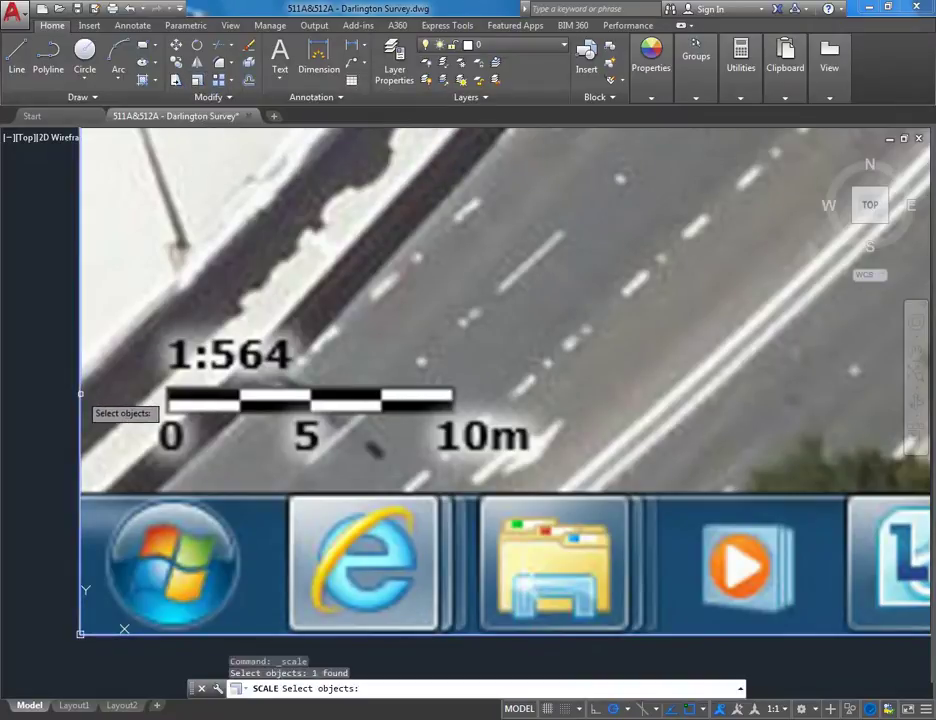
pyautogui.press('Return')
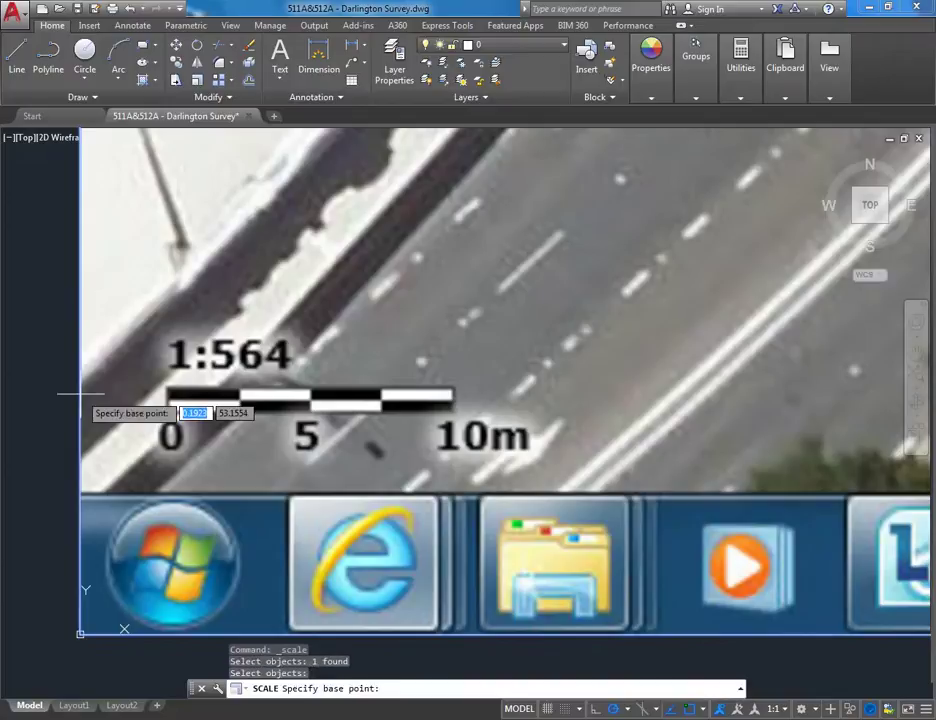
pyautogui.write('0')
pyautogui.press('Tab')
pyautogui.write('0')
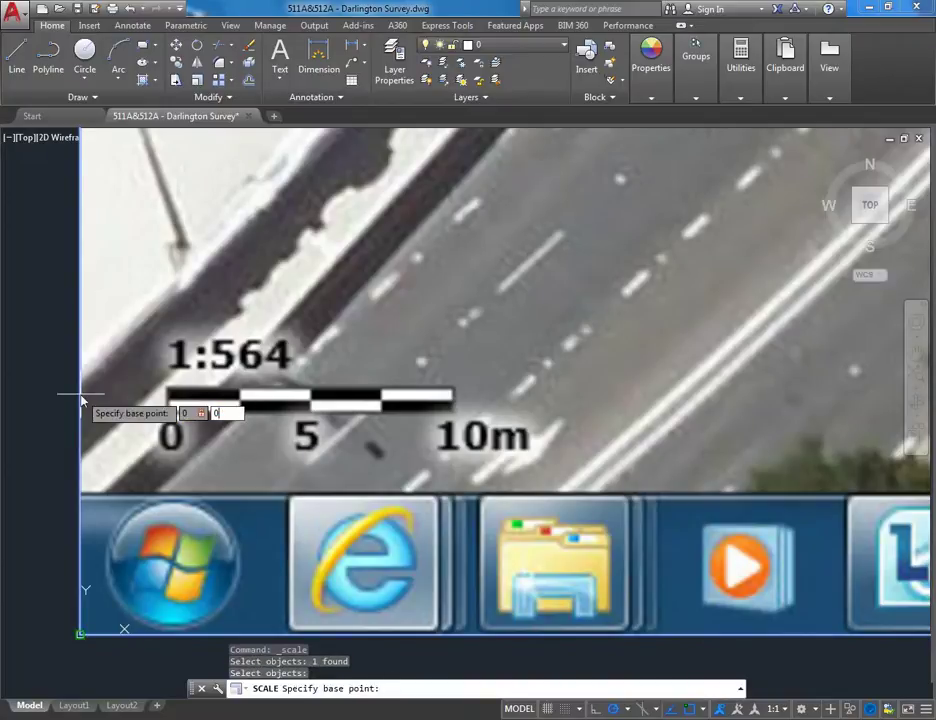
pyautogui.press('Return')
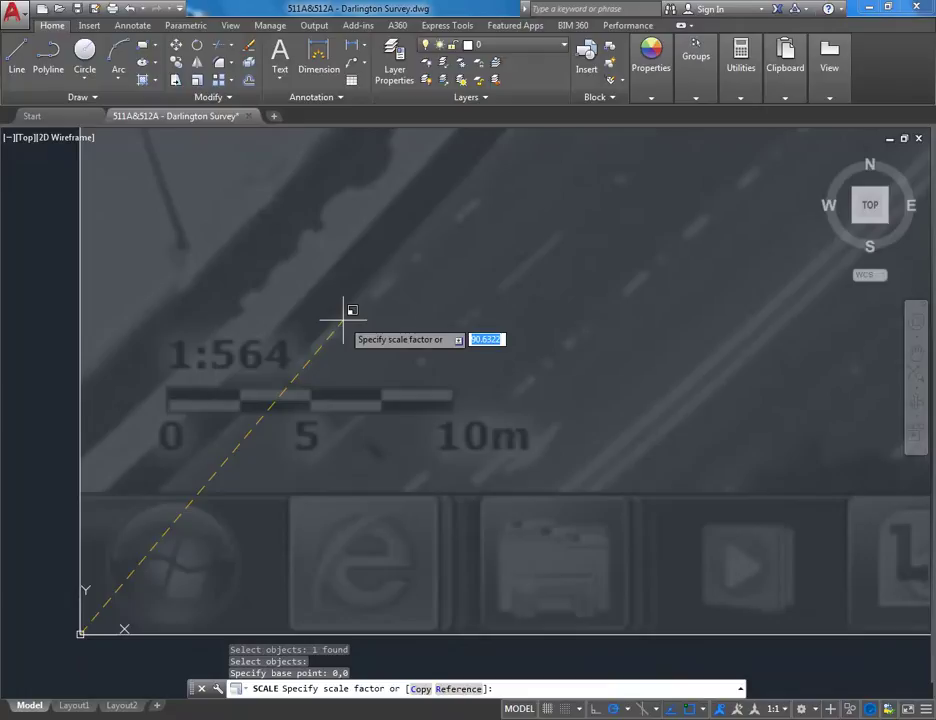
pyautogui.write('10000')
pyautogui.write('/63')
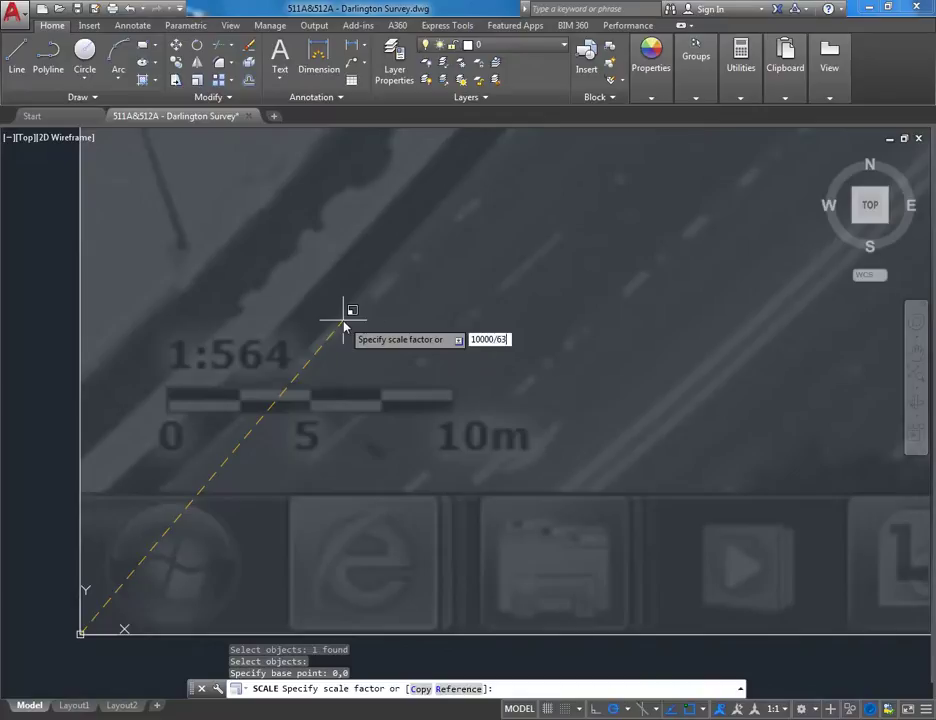
pyautogui.press('Return')
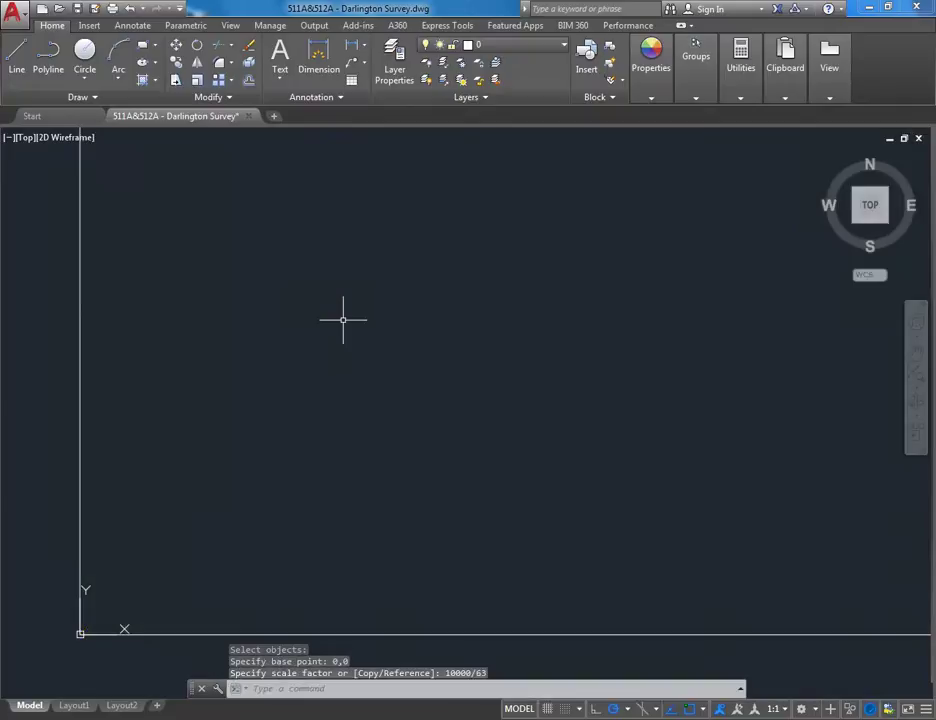
# Check the scaled image's scale bar by measuring from the 0 mark to the 10m mark
pyautogui.scroll(-8, 349, 328)
pyautogui.scroll(-4, 421, 243)
pyautogui.moveTo(421, 243); pyautogui.dragTo(316, 451, button='middle')
pyautogui.scroll(-4, 357, 472)
pyautogui.scroll(-2, 376, 372)
pyautogui.moveTo(376, 372); pyautogui.dragTo(169, 544, button='middle')
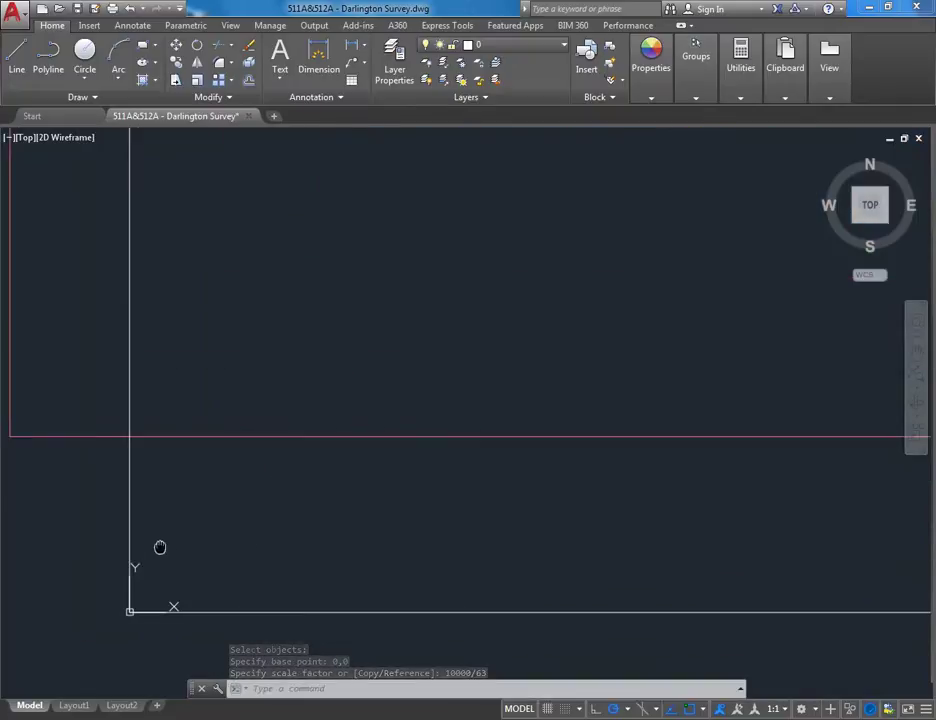
pyautogui.scroll(-6, 165, 548)
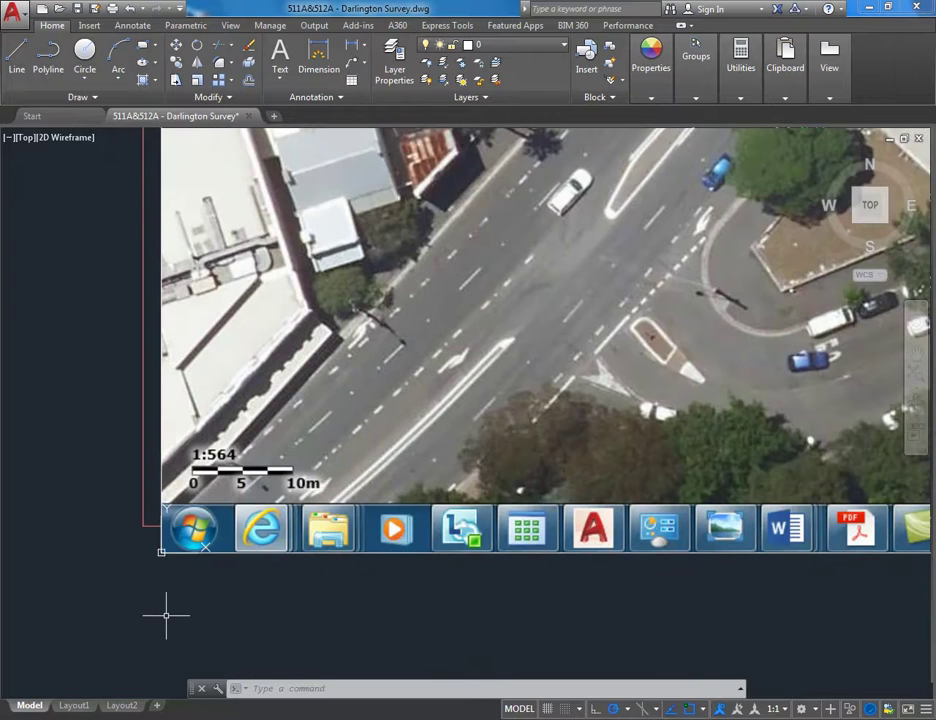
pyautogui.scroll(2, 204, 531)
pyautogui.scroll(3, 224, 483)
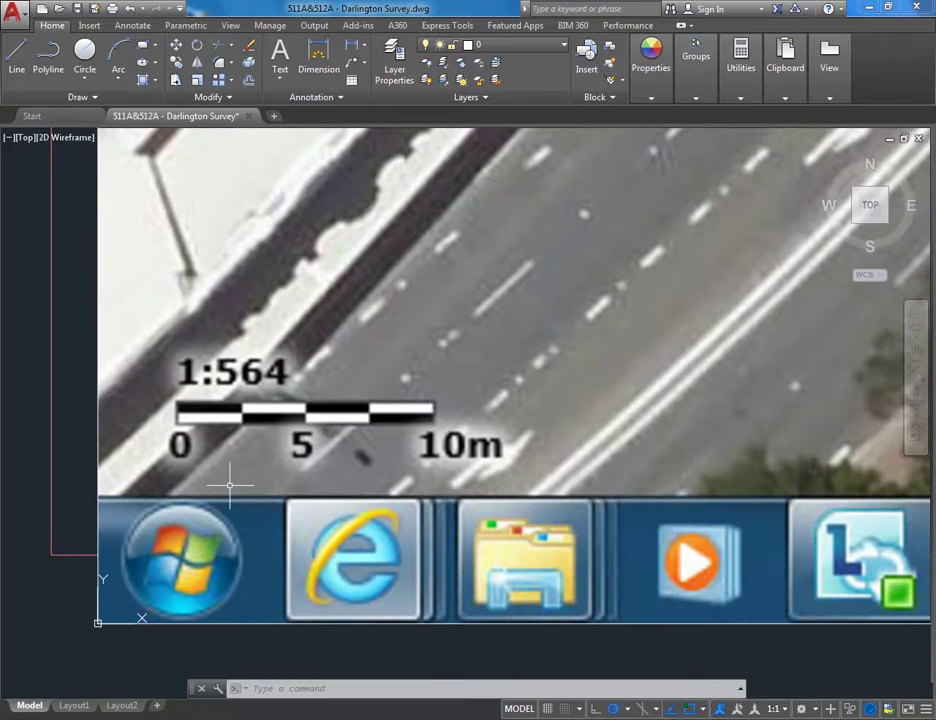
pyautogui.scroll(2, 234, 318)
pyautogui.moveTo(290, 362); pyautogui.dragTo(359, 192, button='middle')
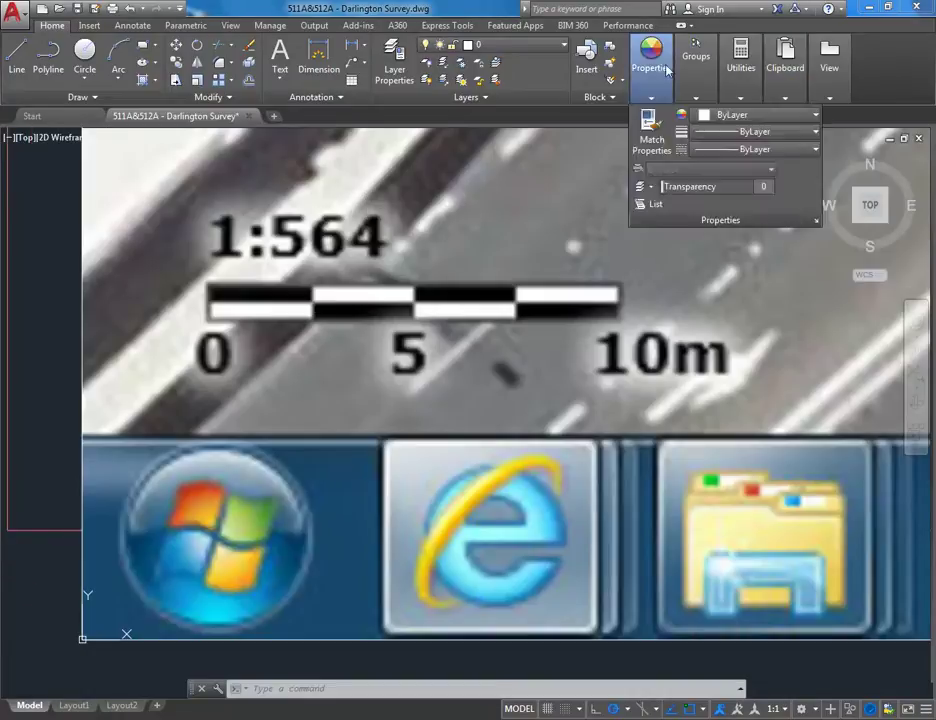
pyautogui.moveTo(704, 60)
pyautogui.moveTo(741, 55)
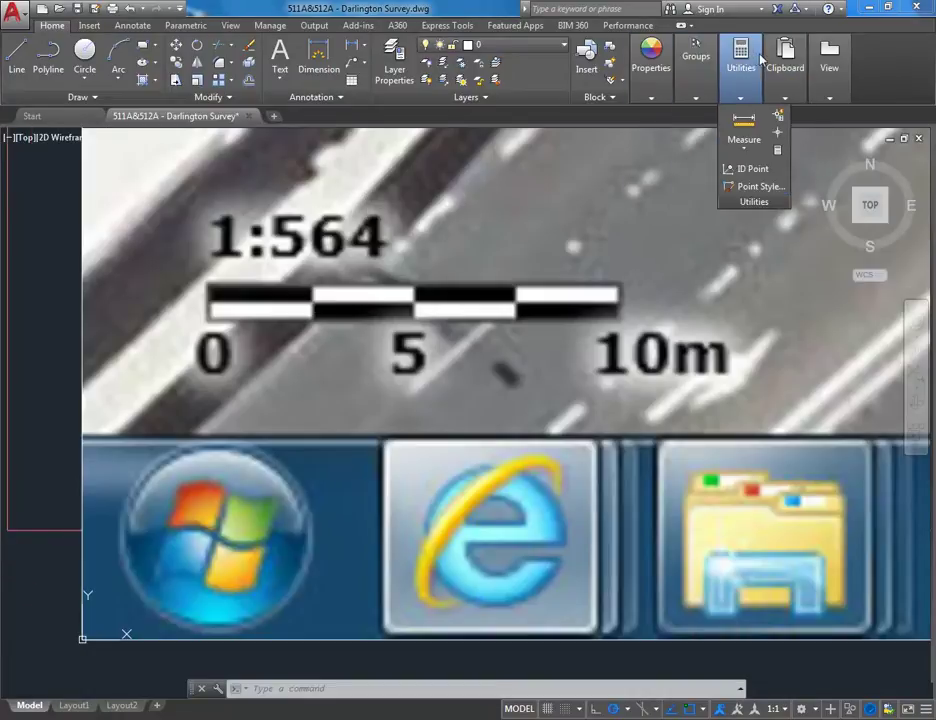
pyautogui.click(743, 121)
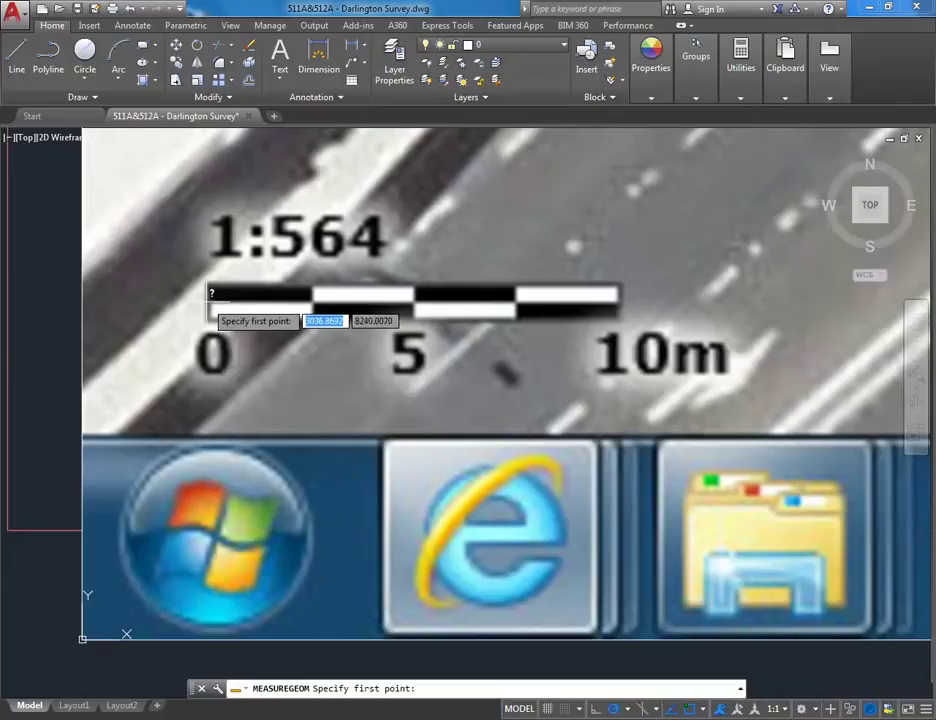
pyautogui.click(210, 292)
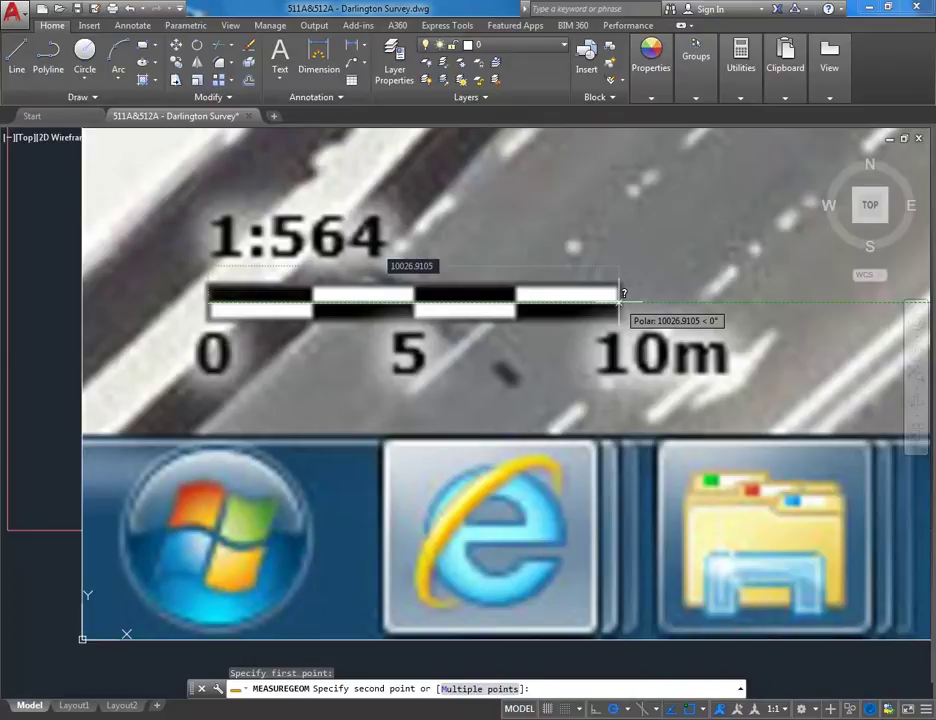
pyautogui.press('Escape')
pyautogui.press('Escape')
# Examine how the scaled satellite image compares with the survey drawing beneath it in size and orientation
pyautogui.scroll(-12, 620, 302)
pyautogui.moveTo(651, 272)
pyautogui.mouseDown(button='middle')
pyautogui.moveTo(363, 430)
pyautogui.moveTo(280, 456)
pyautogui.moveTo(313, 432)
pyautogui.moveTo(343, 443)
pyautogui.mouseUp(button='middle')
pyautogui.scroll(4, 340, 415)
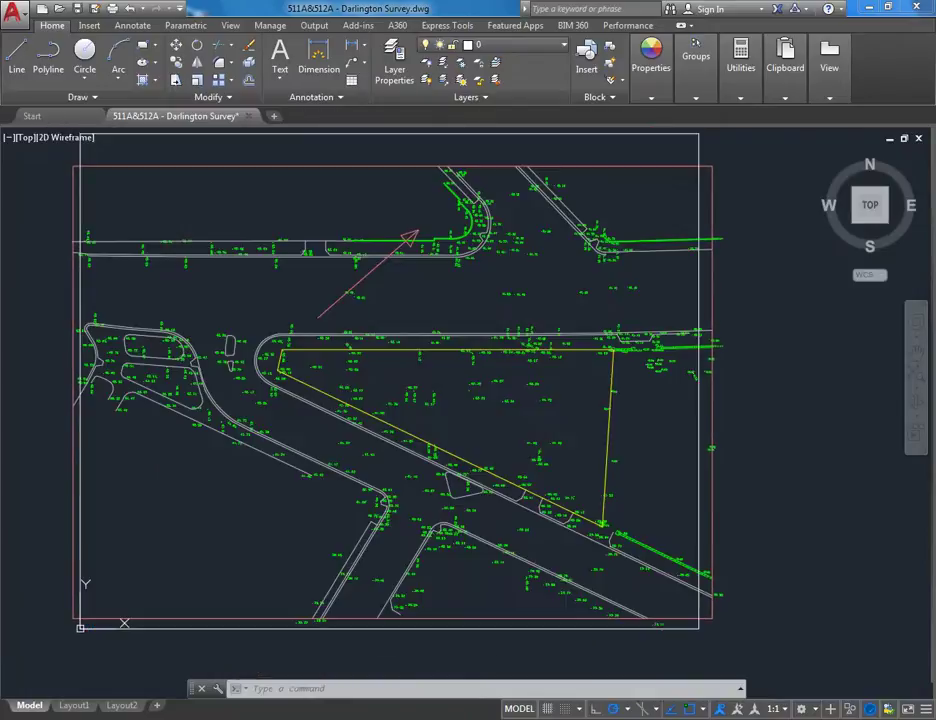
pyautogui.moveTo(344, 424); pyautogui.dragTo(380, 426, button='middle')
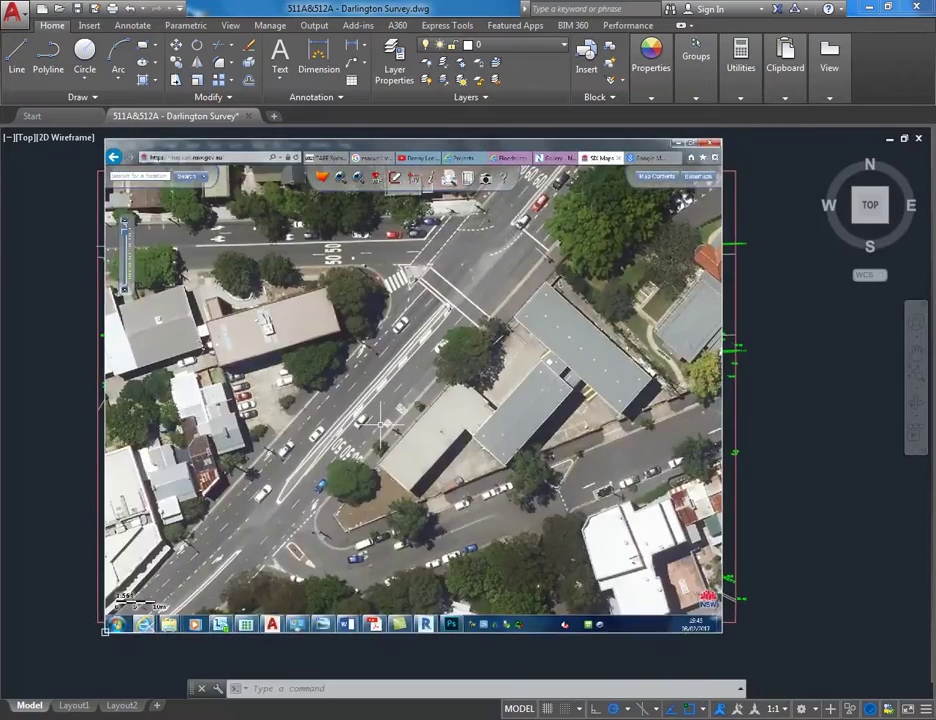
pyautogui.scroll(3, 381, 424)
pyautogui.scroll(-8, 381, 424)
pyautogui.scroll(10, 381, 424)
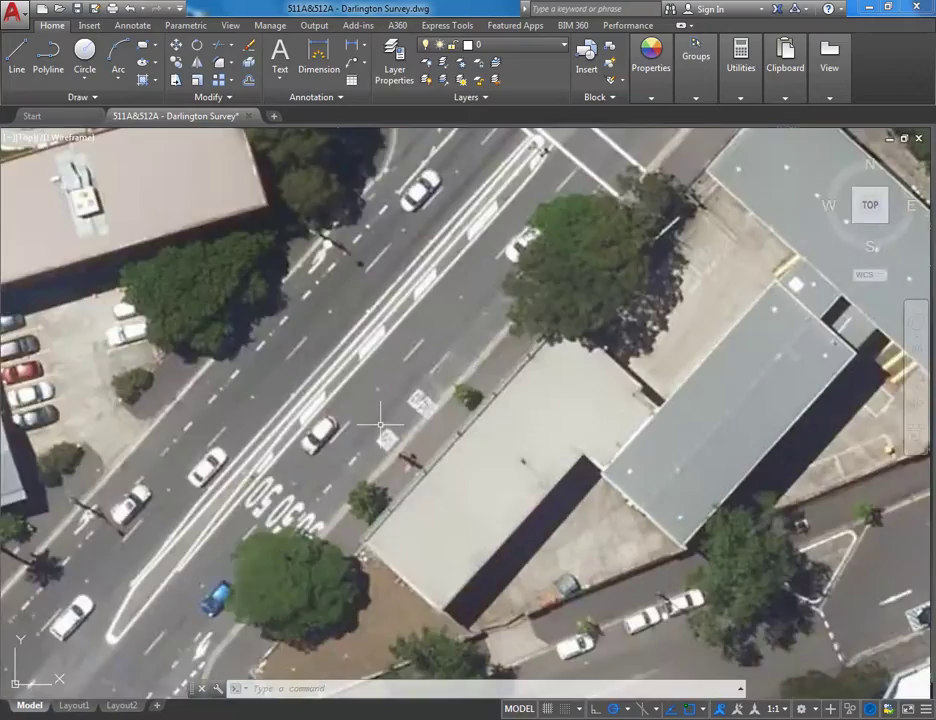
pyautogui.scroll(-8, 381, 424)
pyautogui.moveTo(381, 424)
pyautogui.mouseDown(button='middle')
pyautogui.moveTo(372, 424)
pyautogui.moveTo(392, 418)
pyautogui.mouseUp(button='middle')
pyautogui.scroll(-2, 374, 424)
pyautogui.scroll(2, 376, 426)
pyautogui.moveTo(325, 432)
pyautogui.mouseDown(button='middle')
pyautogui.moveTo(344, 451)
pyautogui.moveTo(335, 451)
pyautogui.mouseUp(button='middle')
pyautogui.moveTo(405, 437)
pyautogui.mouseDown(button='middle')
pyautogui.moveTo(382, 440)
pyautogui.moveTo(397, 441)
pyautogui.moveTo(376, 457)
pyautogui.mouseUp(button='middle')
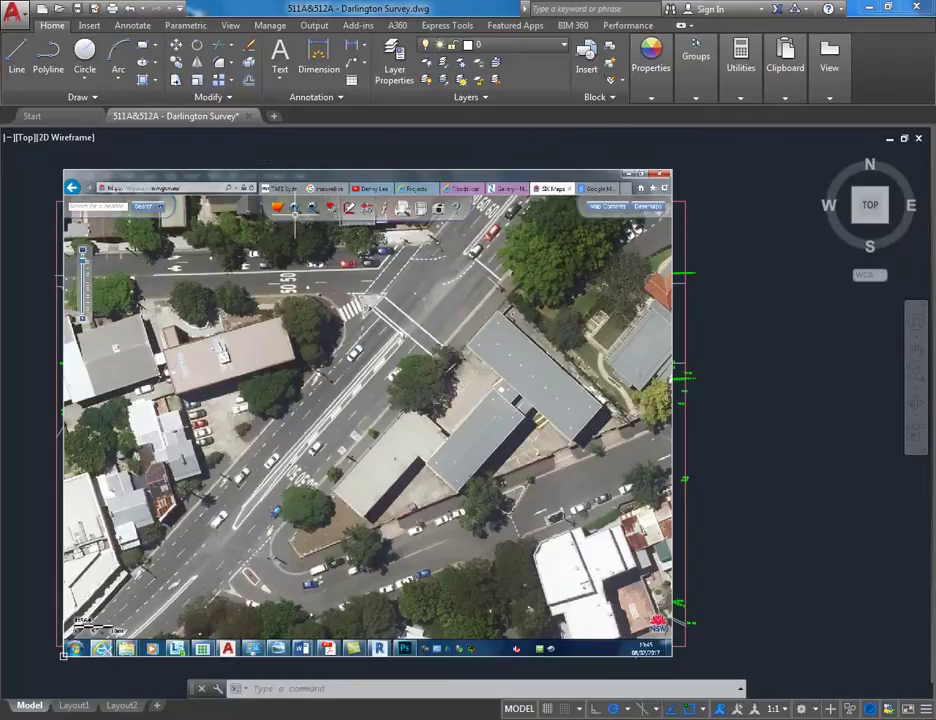
pyautogui.scroll(-2, 283, 302)
pyautogui.moveTo(283, 302); pyautogui.dragTo(242, 323, button='middle')
pyautogui.scroll(-2, 258, 258)
pyautogui.scroll(2, 247, 260)
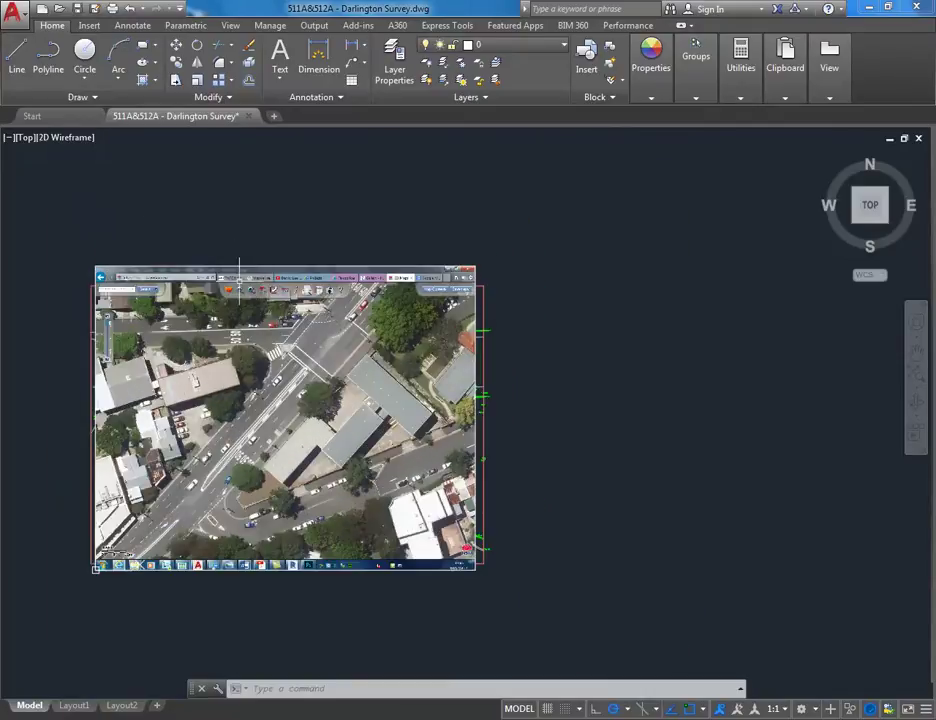
# Move the satellite image horizontally off the survey drawing so it sits clear of the survey's eastern border
pyautogui.scroll(2, 285, 250)
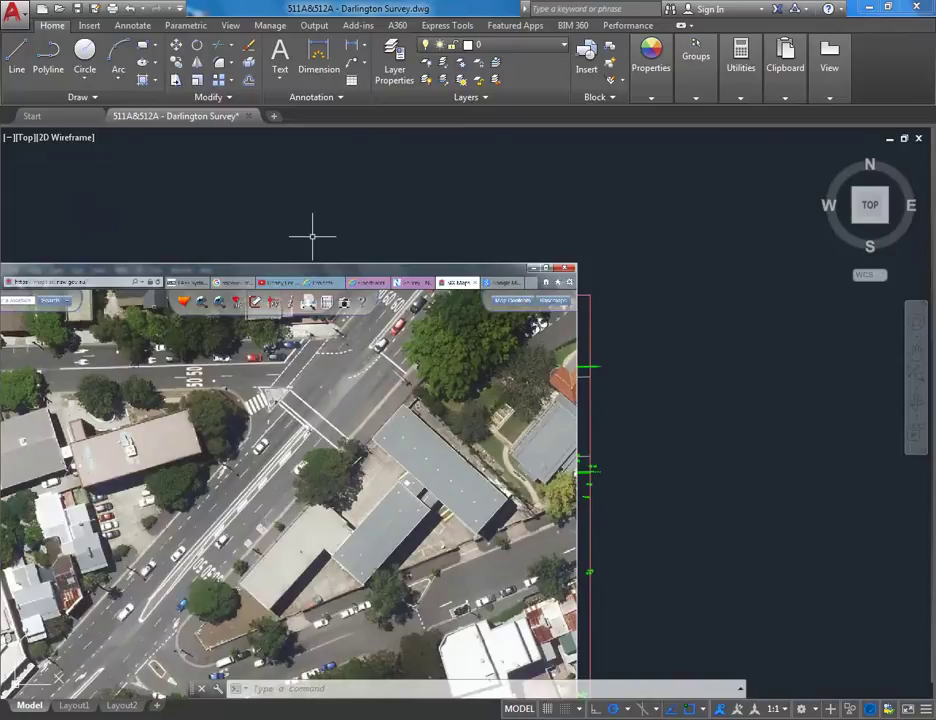
pyautogui.click(311, 266)
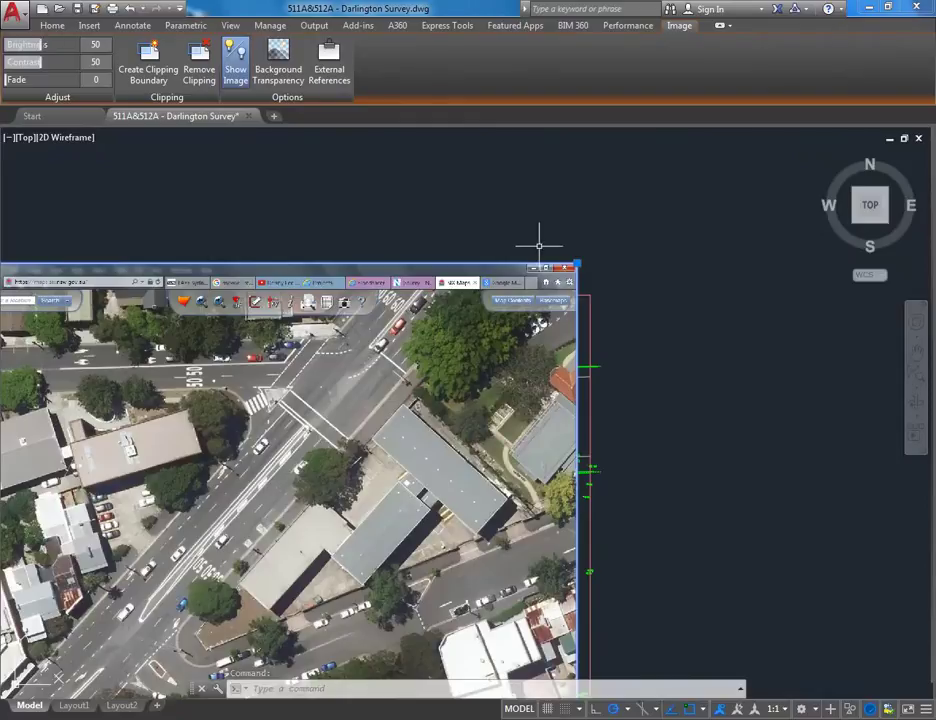
pyautogui.scroll(-3, 251, 215)
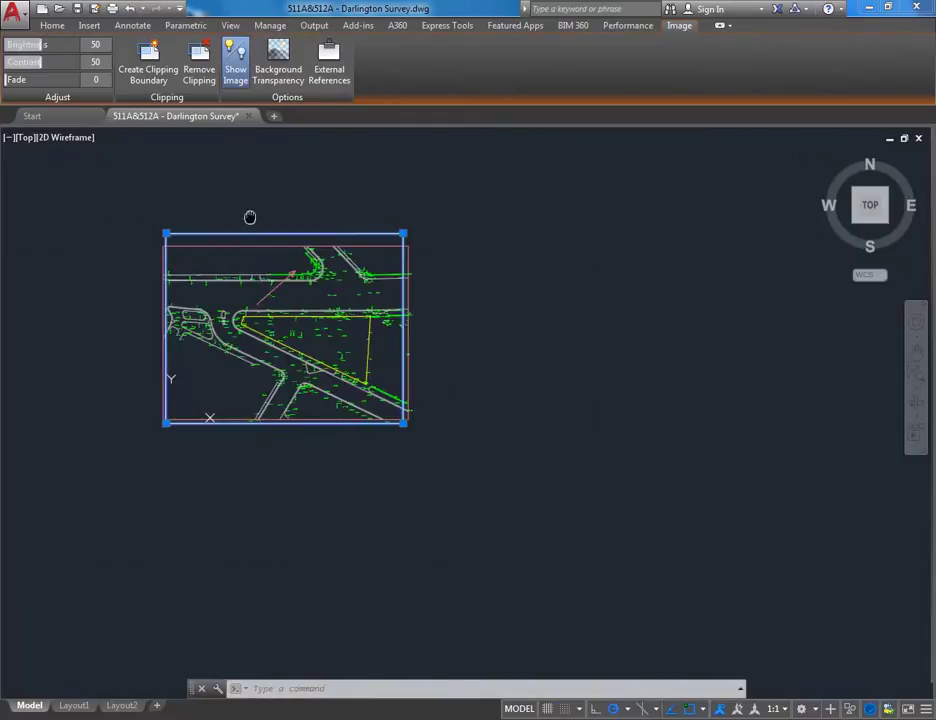
pyautogui.scroll(2, 255, 211)
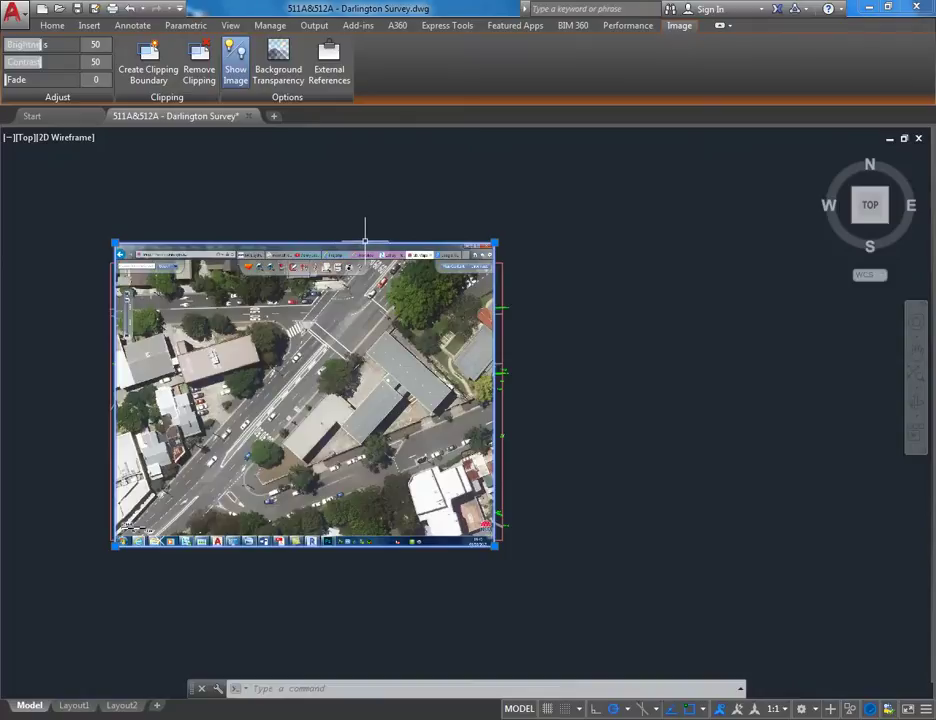
pyautogui.moveTo(367, 245); pyautogui.dragTo(786, 252)
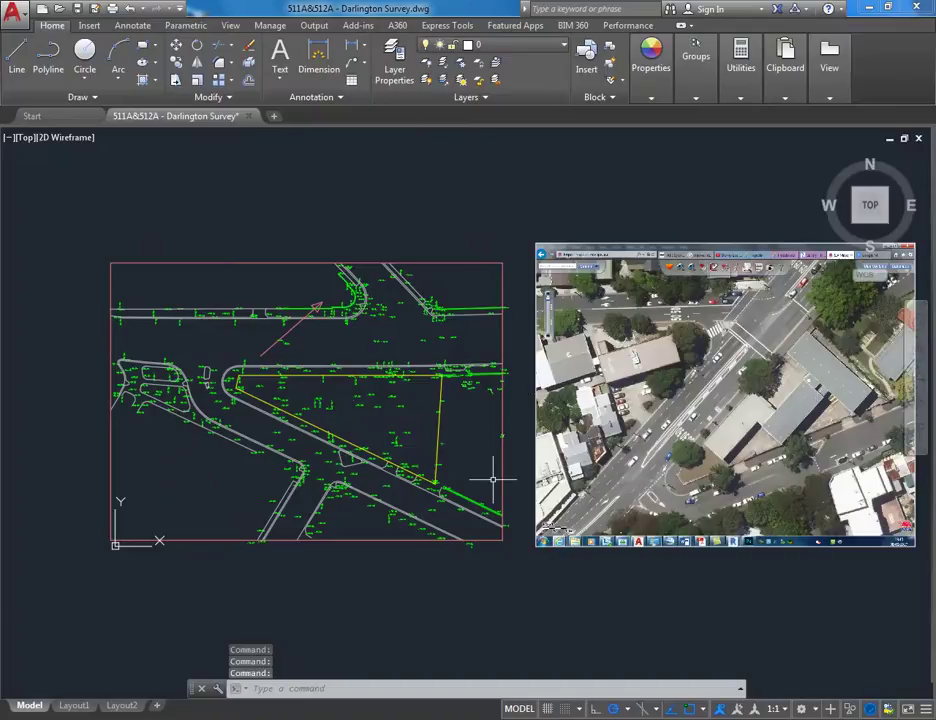
# Draw a line about 85,100 mm long over the image along the site's street-side boundary, from its northern corner to its south-western corner
pyautogui.moveTo(756, 393); pyautogui.dragTo(643, 389, button='middle')
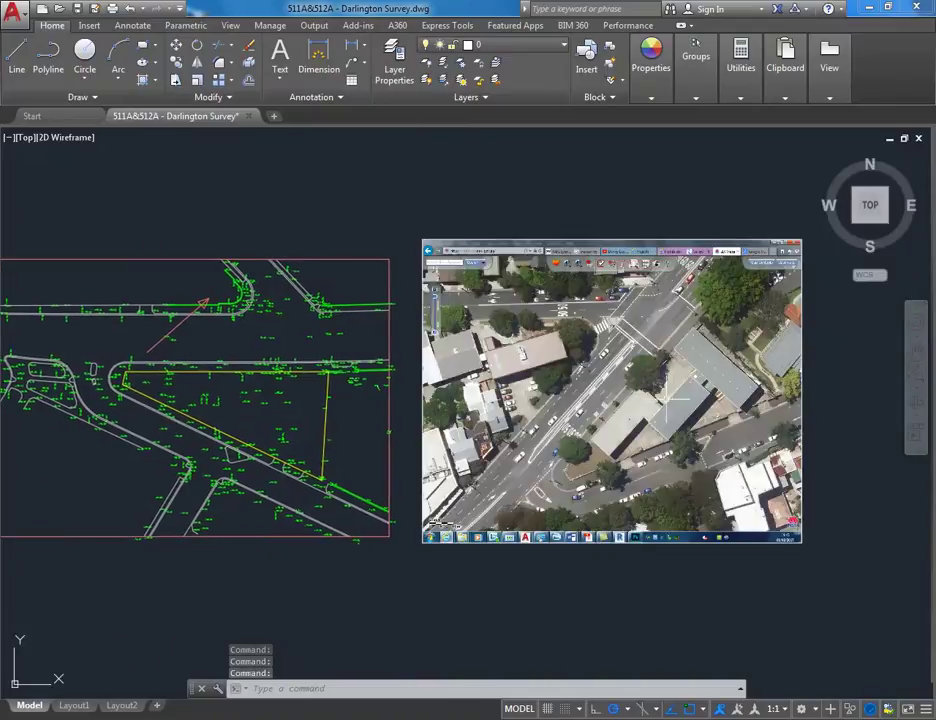
pyautogui.scroll(5, 700, 370)
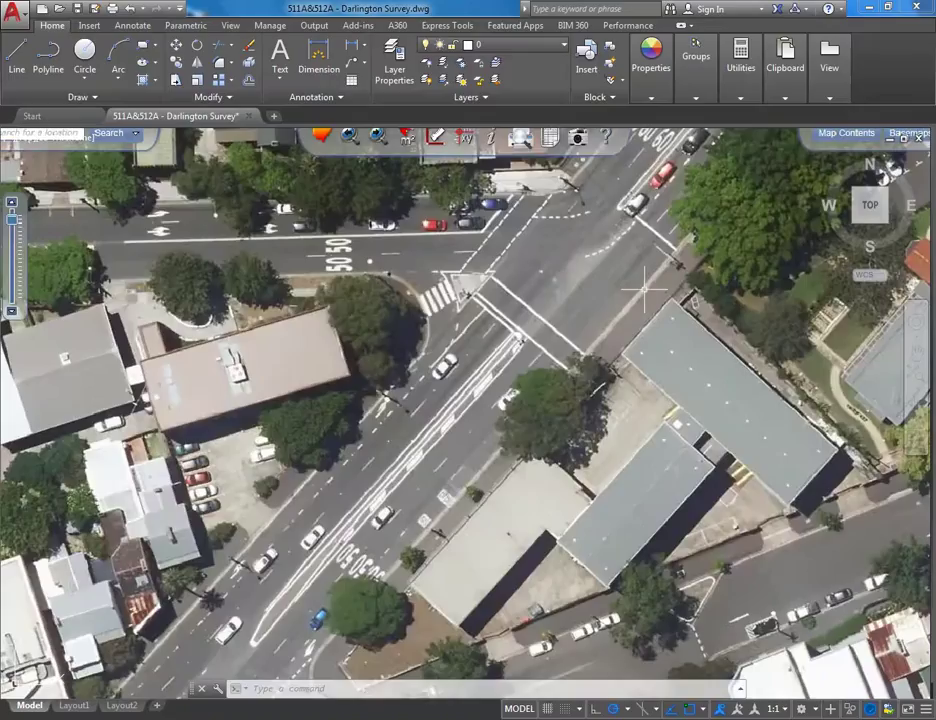
pyautogui.click(17, 66)
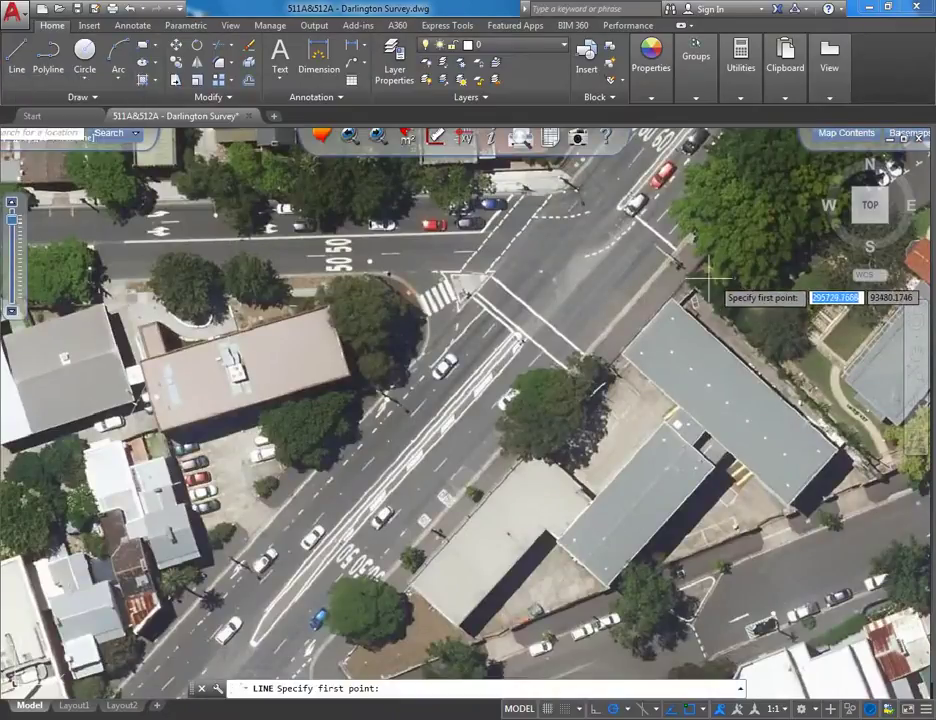
pyautogui.scroll(6, 728, 286)
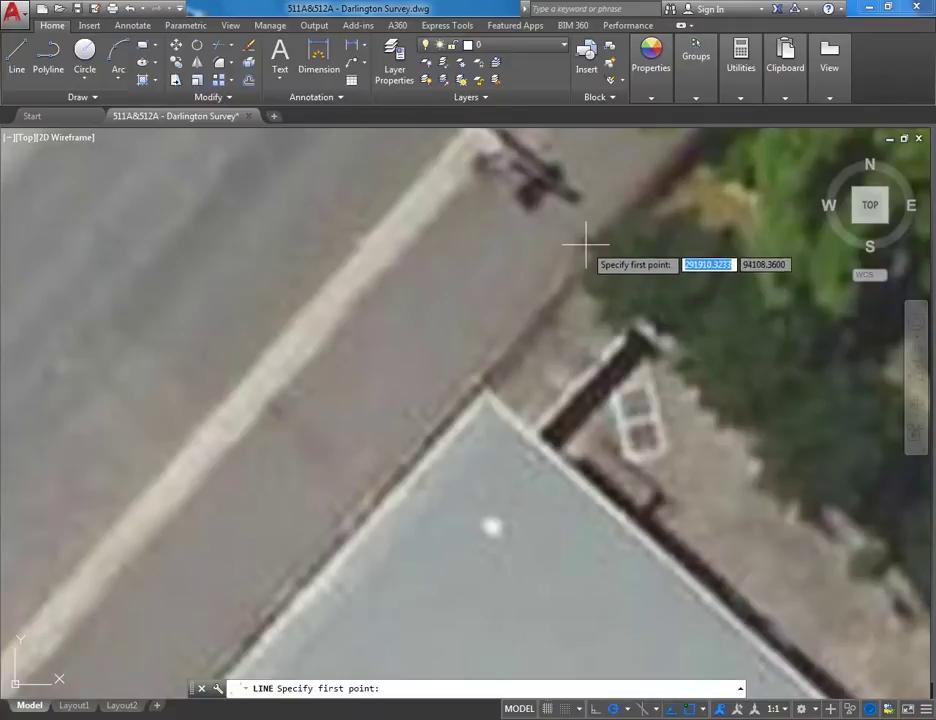
pyautogui.scroll(2, 585, 246)
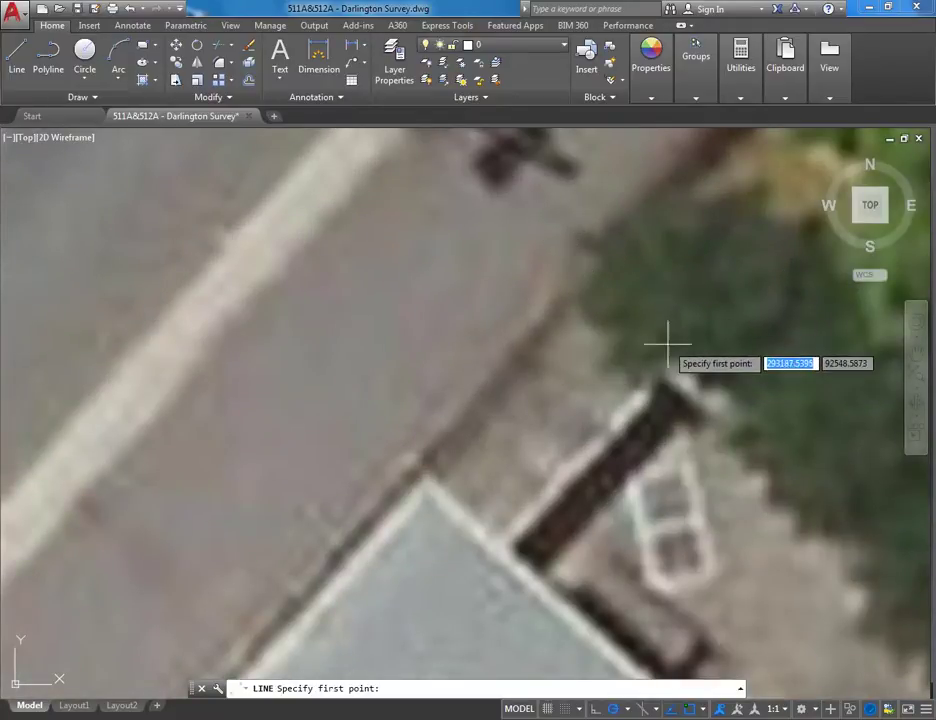
pyautogui.click(578, 262)
pyautogui.scroll(-5, 414, 327)
pyautogui.moveTo(294, 413); pyautogui.dragTo(685, 244, button='middle')
pyautogui.scroll(-5, 459, 380)
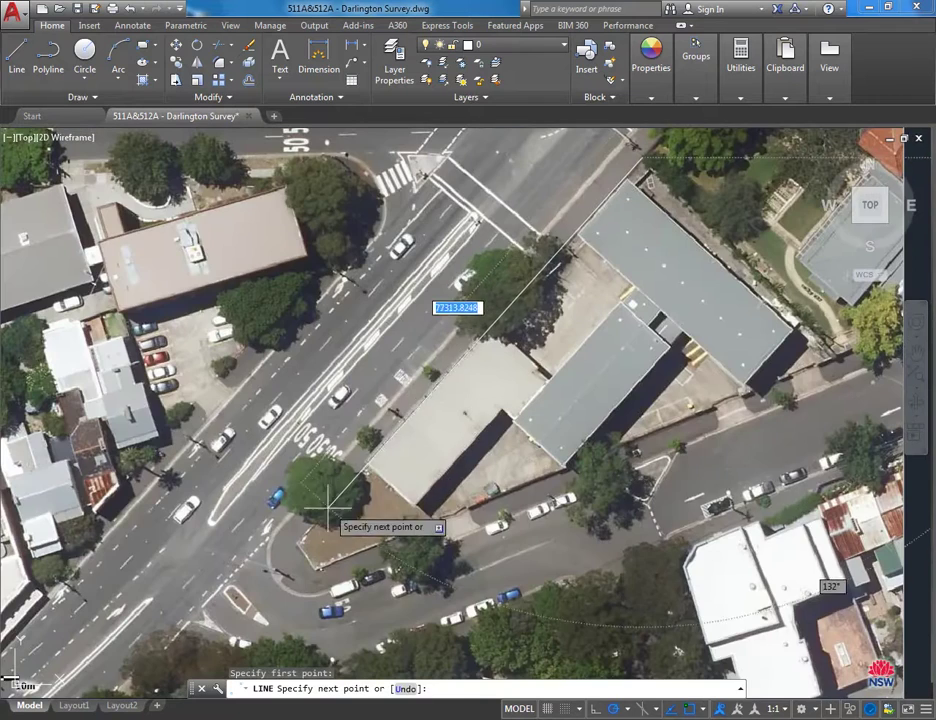
pyautogui.scroll(15, 292, 540)
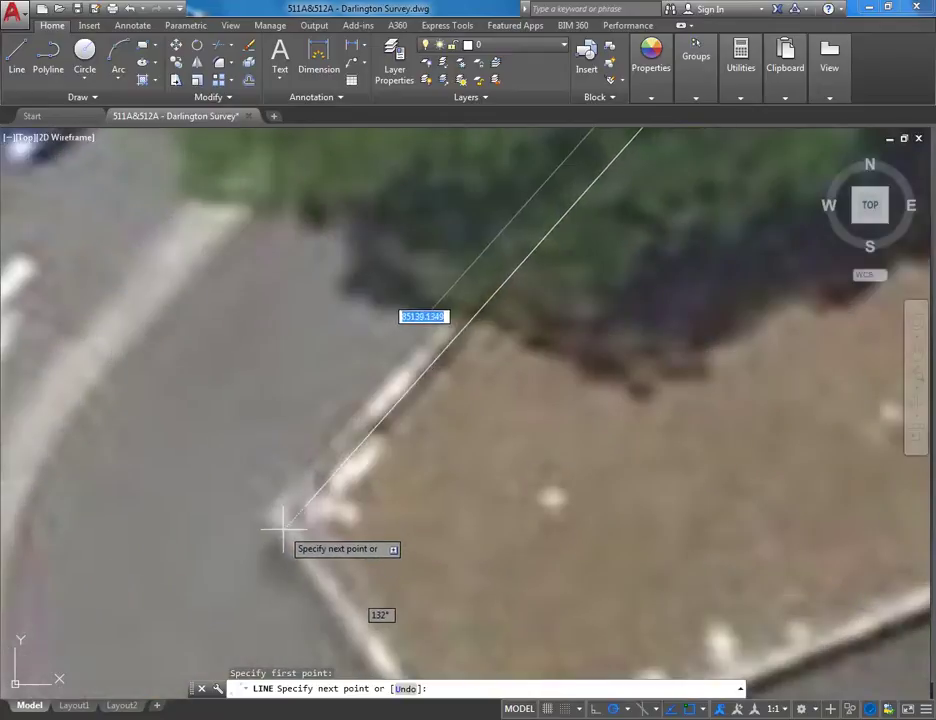
pyautogui.click(273, 513)
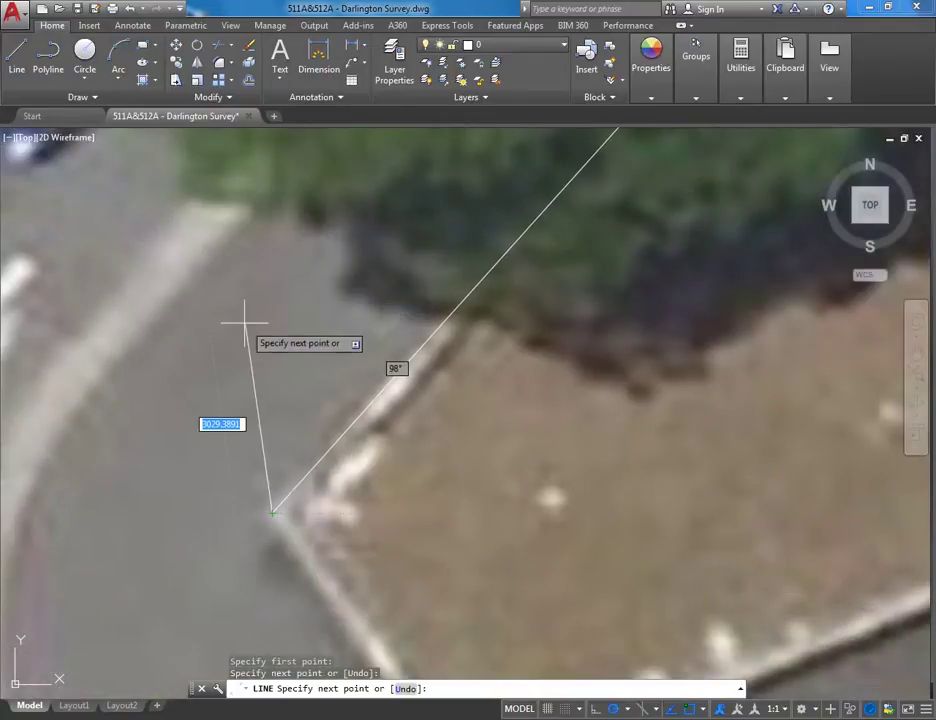
pyautogui.rightClick(253, 329)
pyautogui.click(278, 335)
pyautogui.scroll(-5, 365, 313)
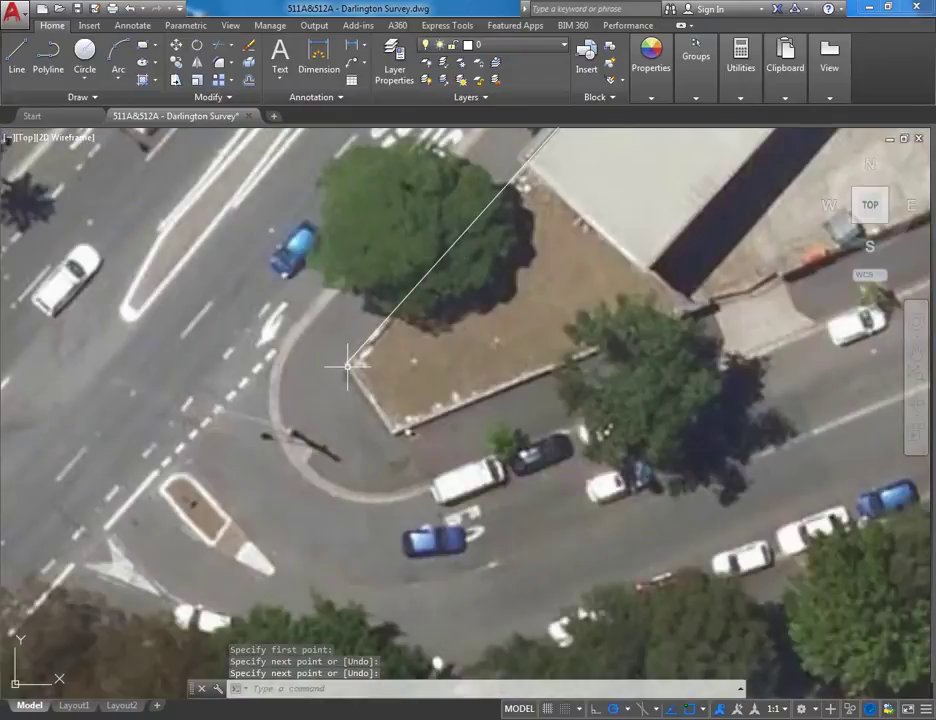
pyautogui.scroll(-6, 336, 280)
pyautogui.moveTo(335, 279); pyautogui.dragTo(301, 484, button='middle')
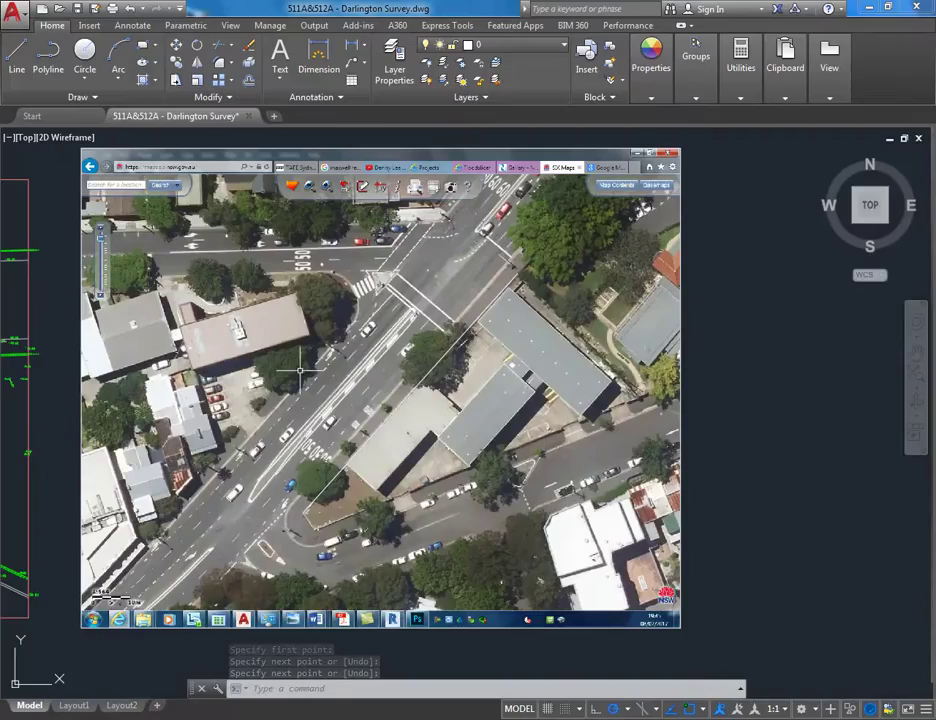
pyautogui.moveTo(313, 382); pyautogui.dragTo(379, 380, button='middle')
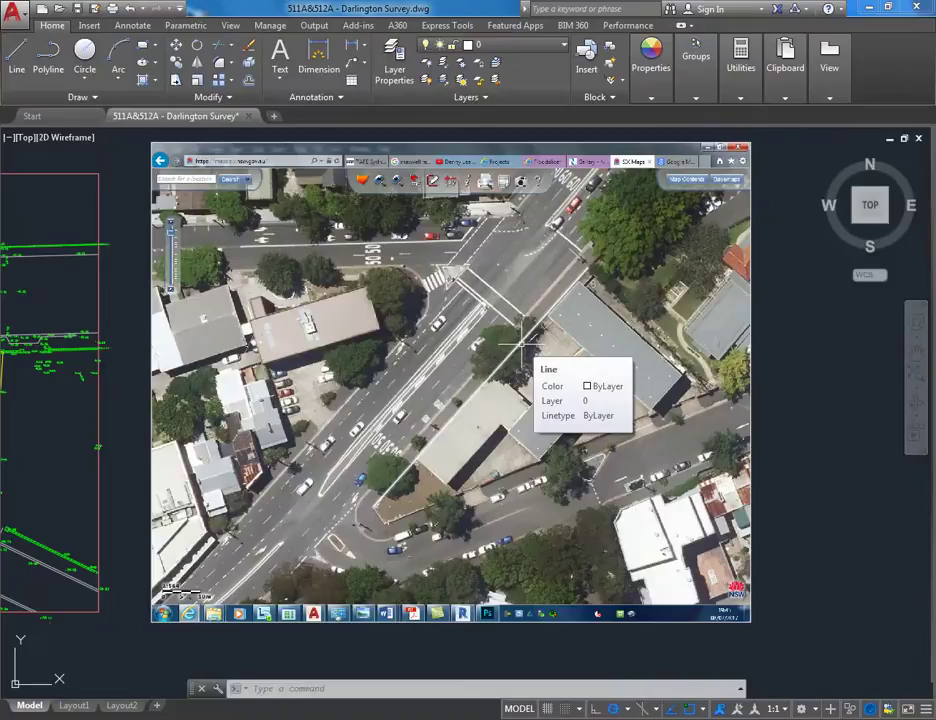
# Examine the orientation of the survey's site boundary and north arrow against the satellite image and the line drawn on it
pyautogui.scroll(-2, 337, 343)
pyautogui.moveTo(235, 351); pyautogui.dragTo(651, 418, button='middle')
pyautogui.moveTo(365, 438); pyautogui.dragTo(346, 409, button='middle')
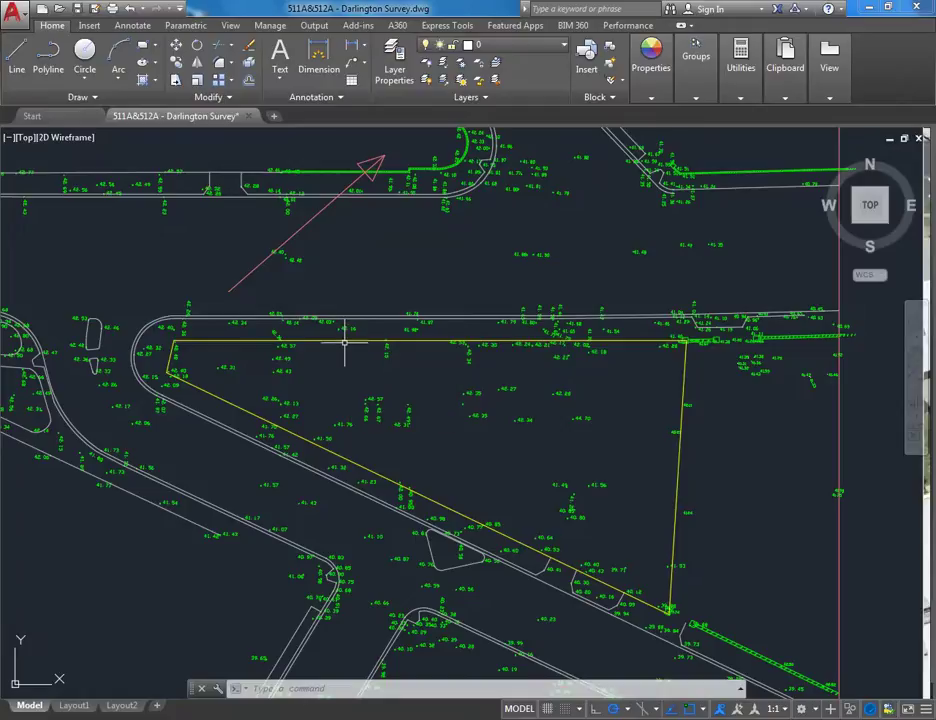
pyautogui.moveTo(344, 342)
pyautogui.scroll(-2, 315, 333)
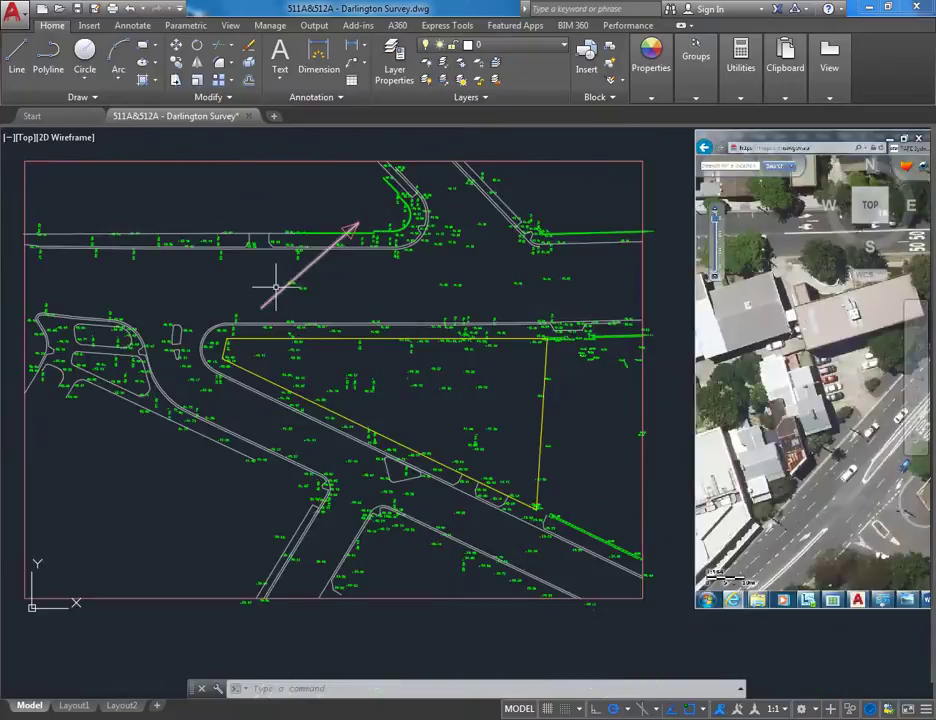
pyautogui.moveTo(281, 291)
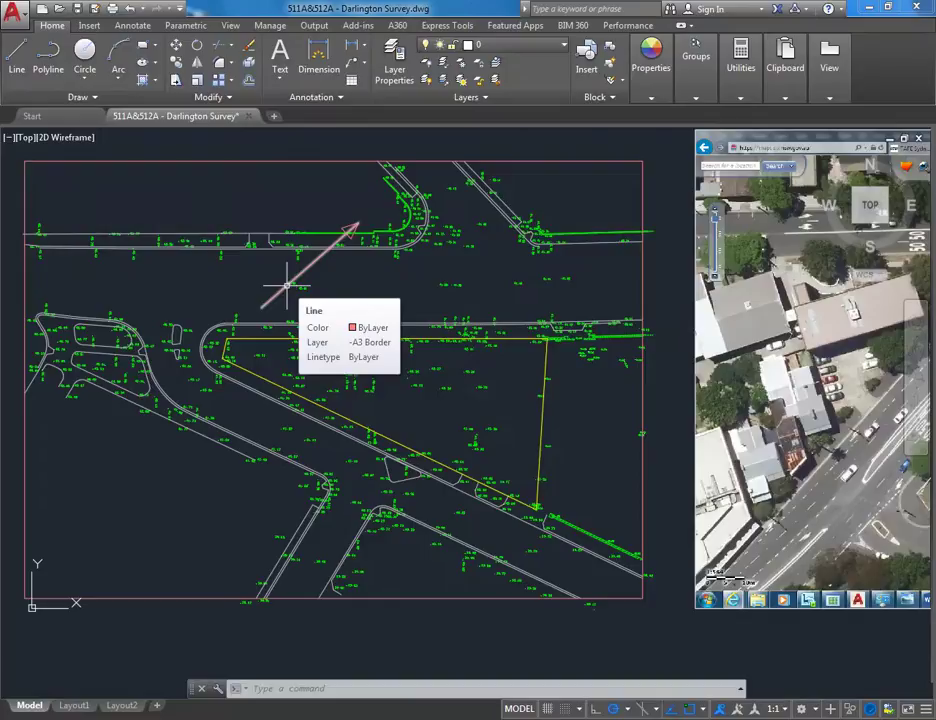
pyautogui.scroll(-2, 292, 249)
pyautogui.moveTo(292, 249); pyautogui.dragTo(271, 322, button='middle')
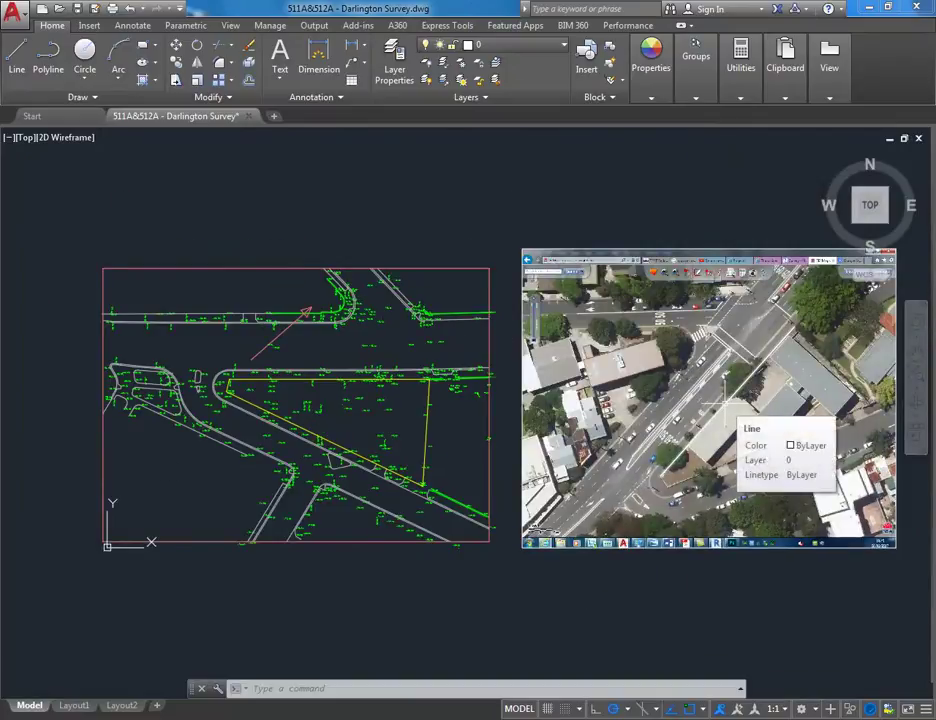
pyautogui.moveTo(728, 400); pyautogui.dragTo(645, 407, button='middle')
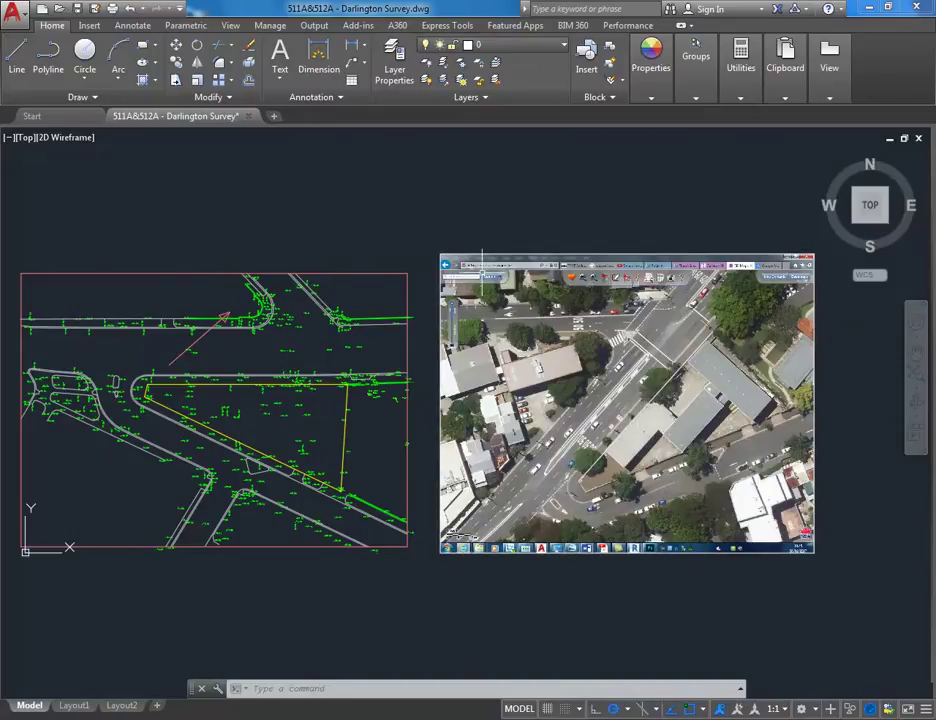
pyautogui.click(430, 226)
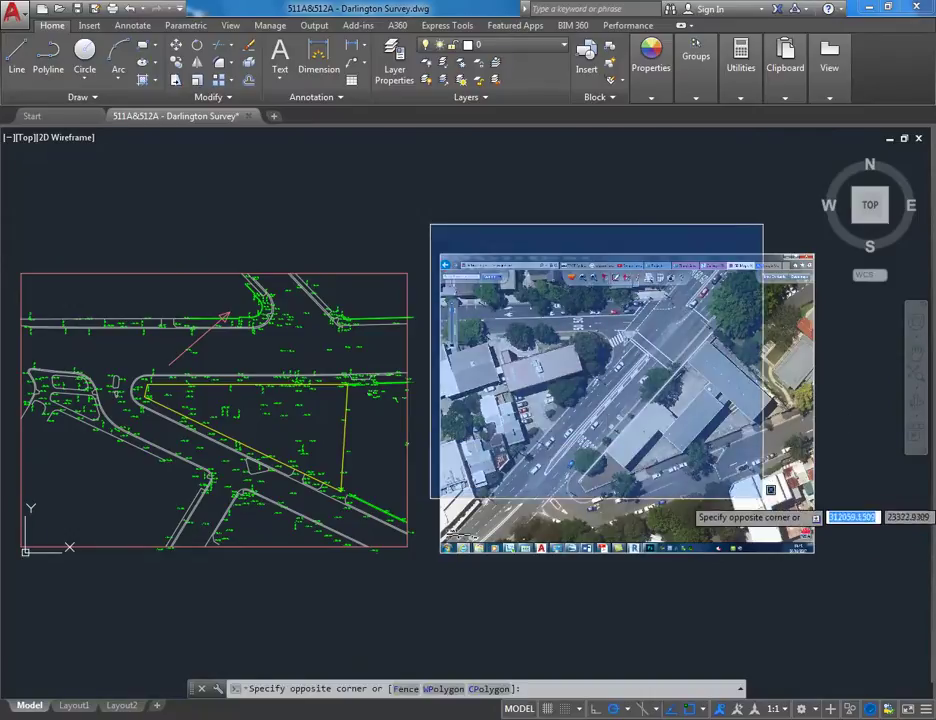
pyautogui.click(458, 235)
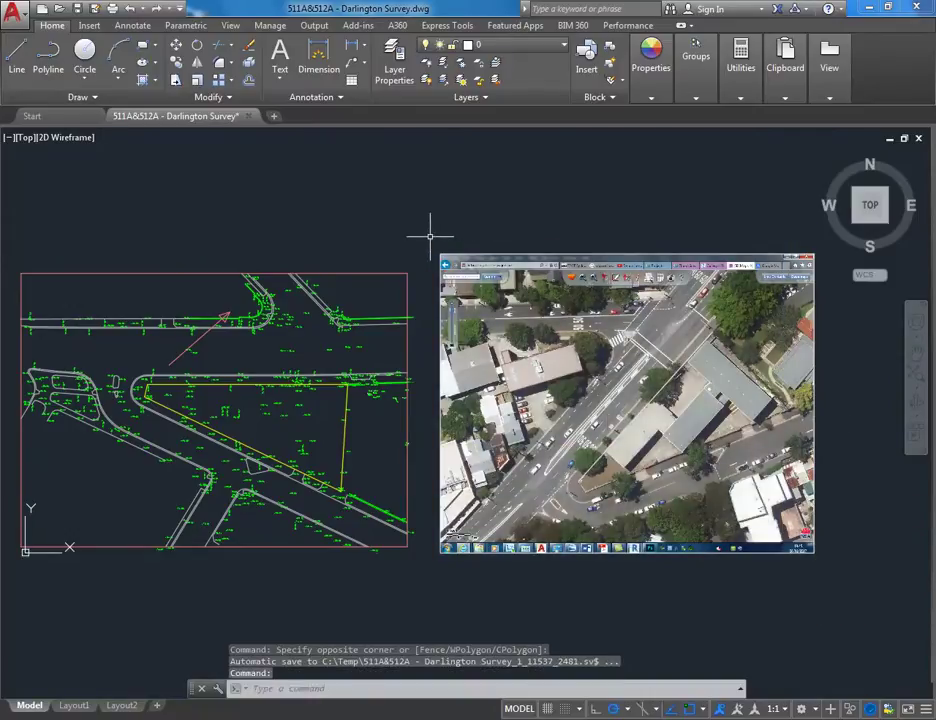
pyautogui.click(434, 238)
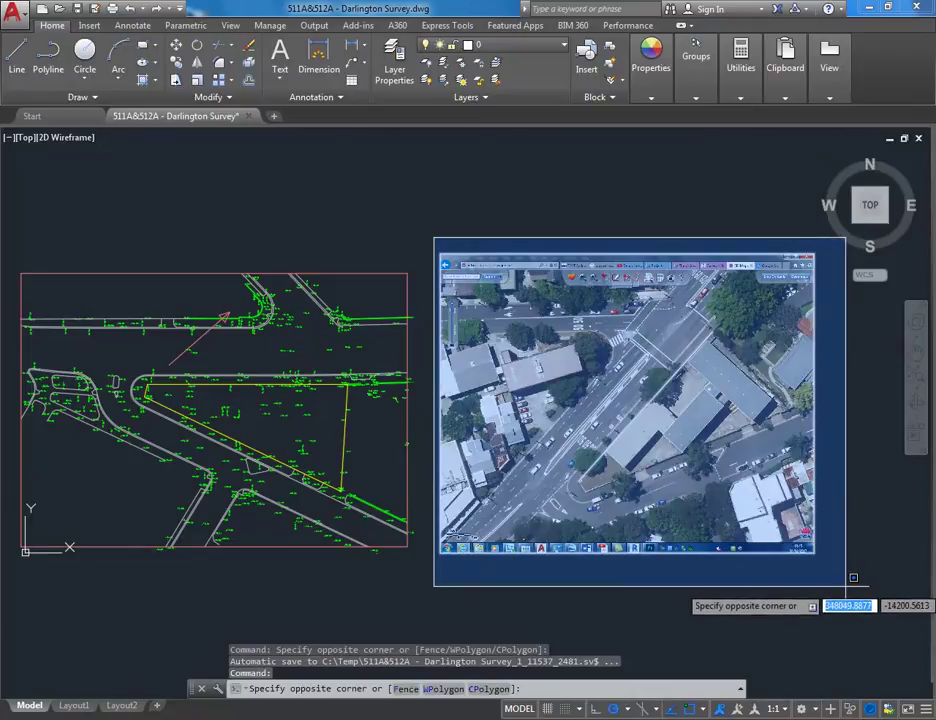
pyautogui.click(421, 240)
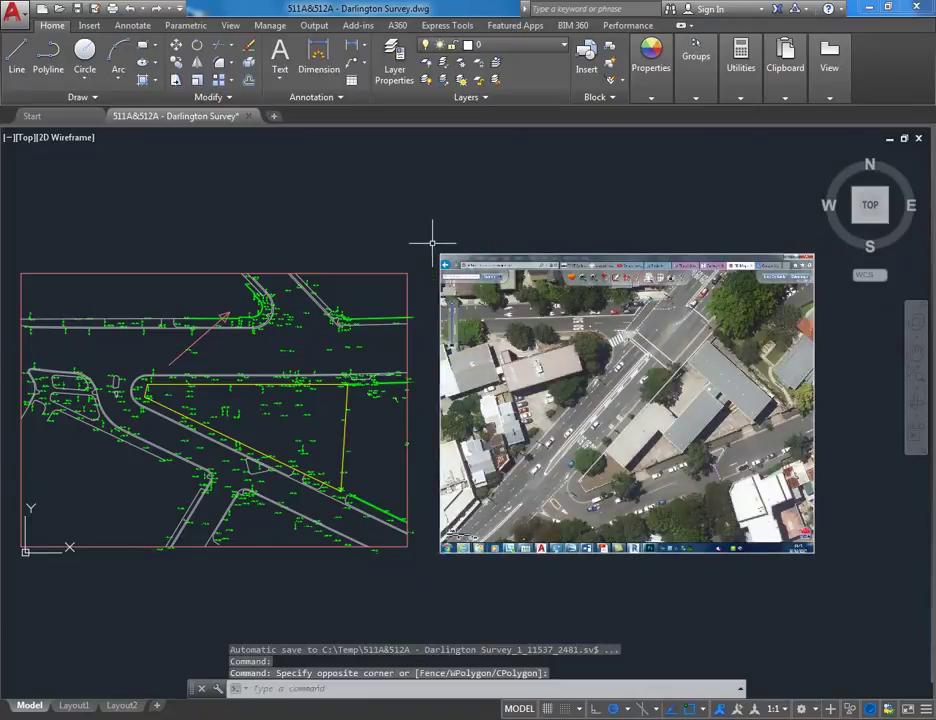
pyautogui.click(433, 244)
pyautogui.click(871, 586)
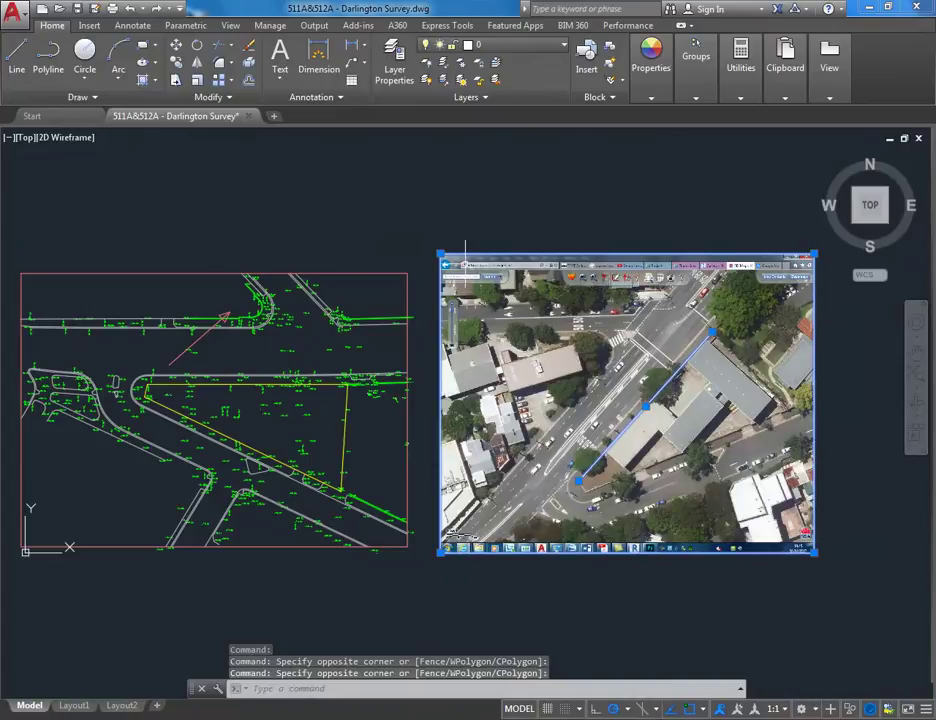
pyautogui.moveTo(595, 180)
pyautogui.mouseDown()
pyautogui.moveTo(548, 200)
pyautogui.moveTo(530, 180)
pyautogui.moveTo(566, 156)
pyautogui.moveTo(605, 152)
pyautogui.moveTo(607, 162)
pyautogui.moveTo(594, 163)
pyautogui.moveTo(600, 200)
pyautogui.mouseUp()
pyautogui.click(617, 216)
pyautogui.click(565, 184)
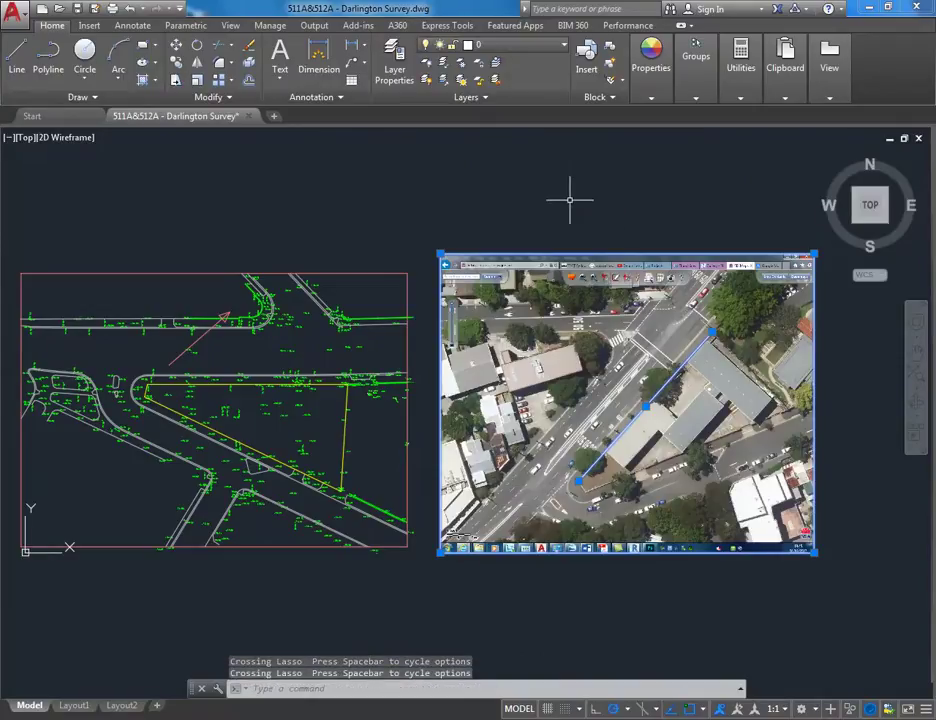
# Rotate the satellite image and its line about the line's northern endpoint, using the line as the reference angle and 180° with ortho as the new angle
pyautogui.click(433, 236)
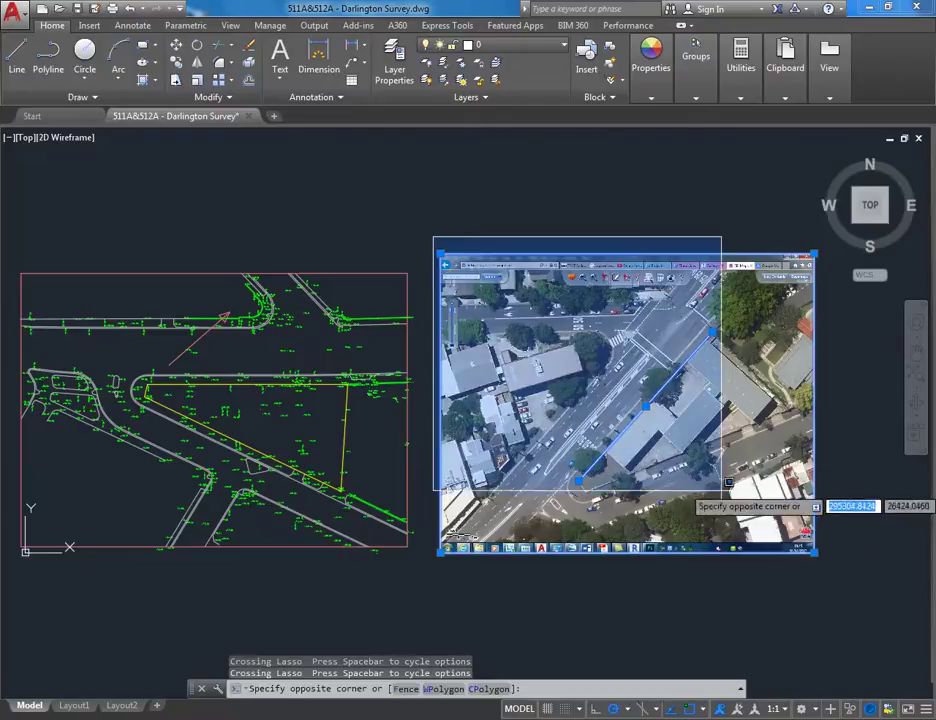
pyautogui.click(848, 590)
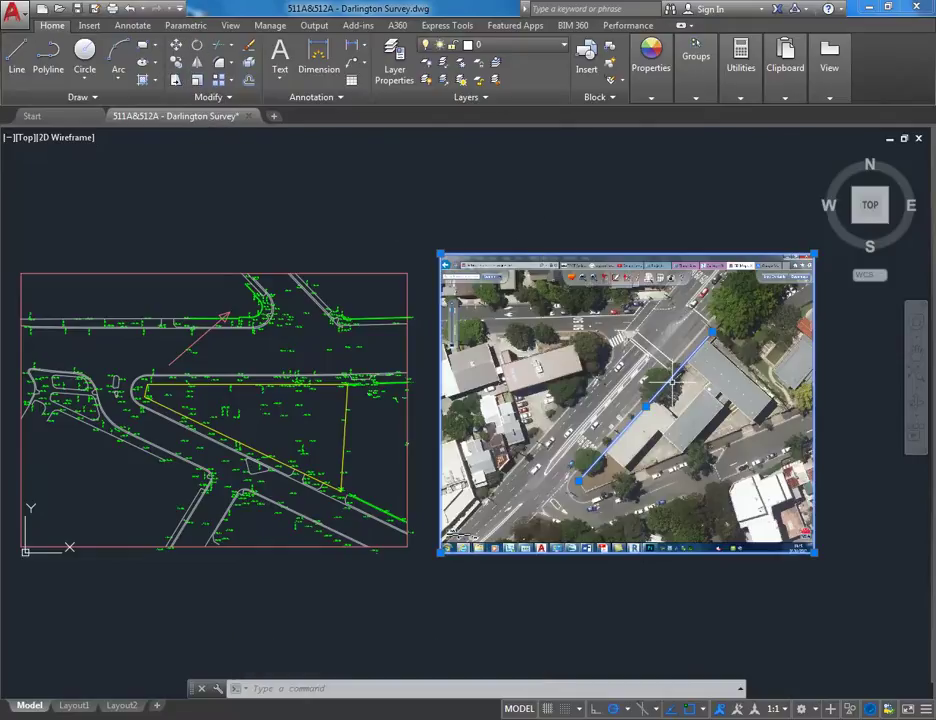
pyautogui.click(198, 46)
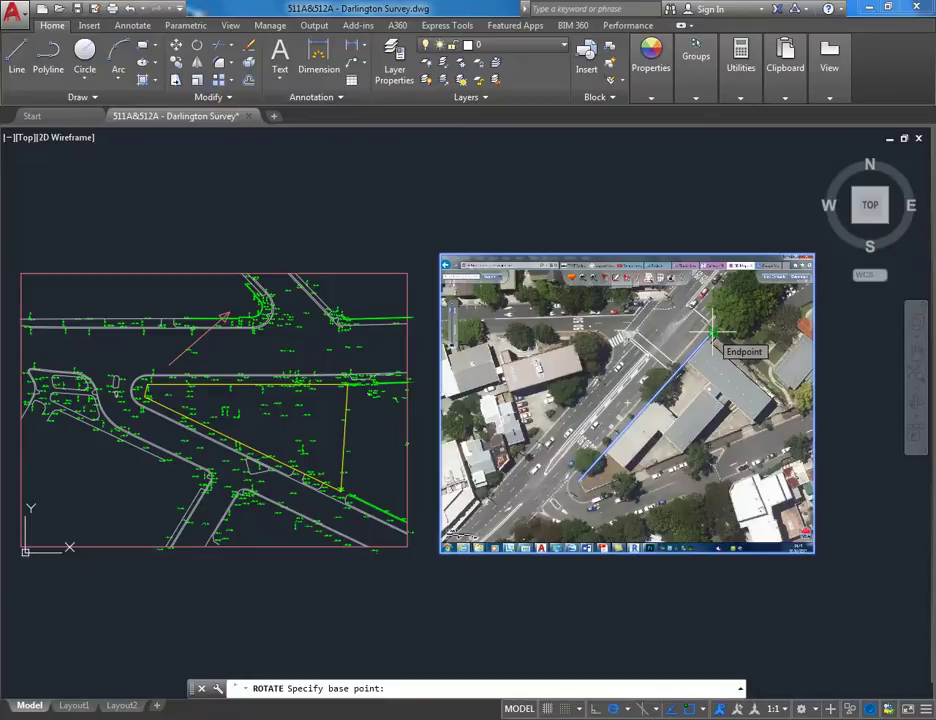
pyautogui.click(712, 330)
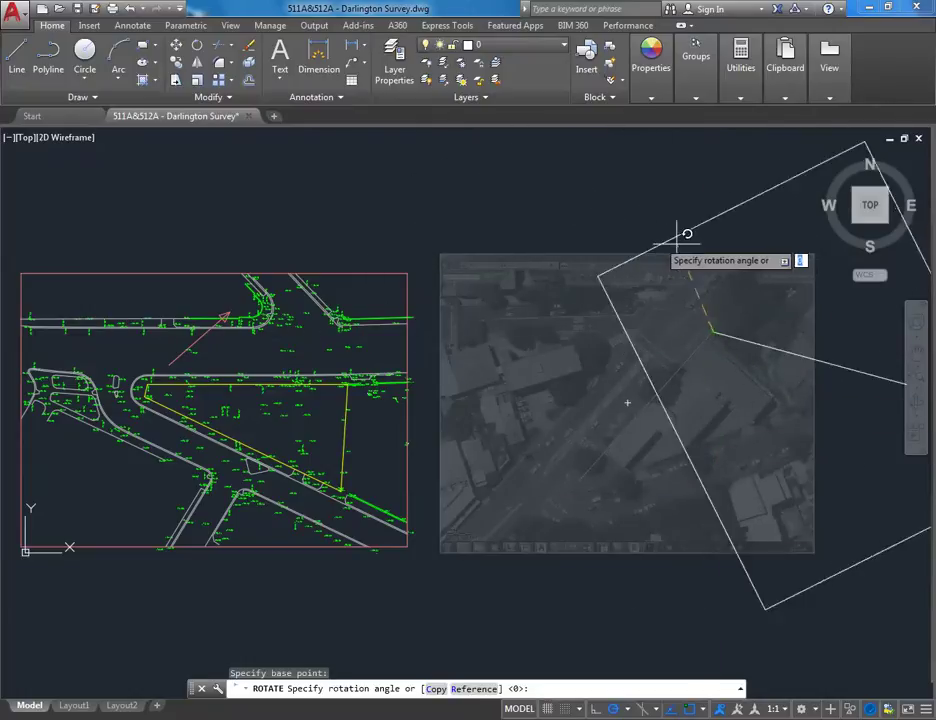
pyautogui.click(467, 690)
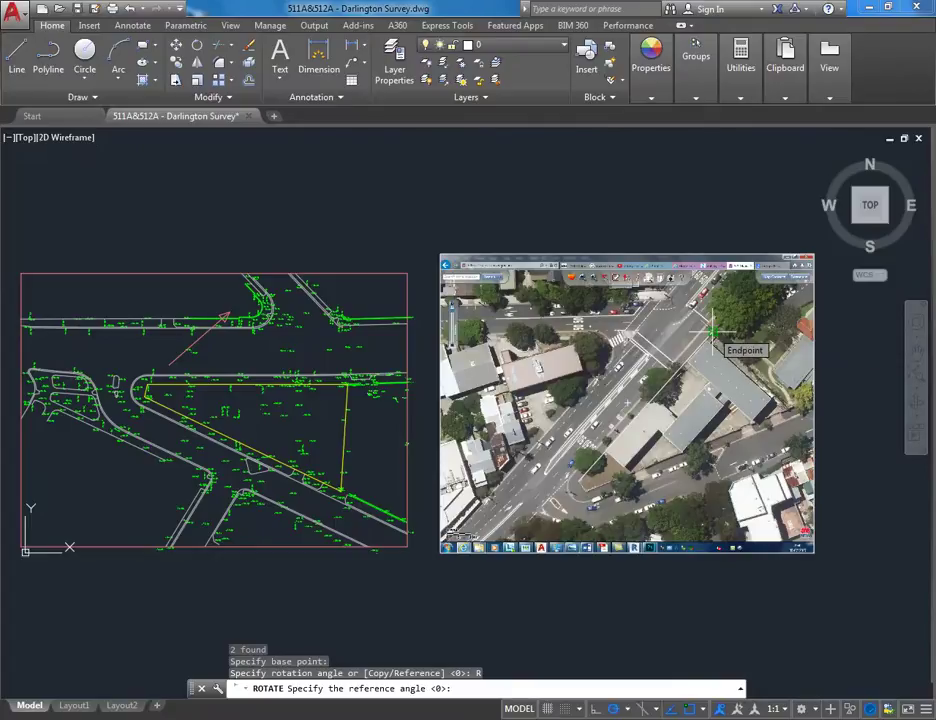
pyautogui.click(712, 331)
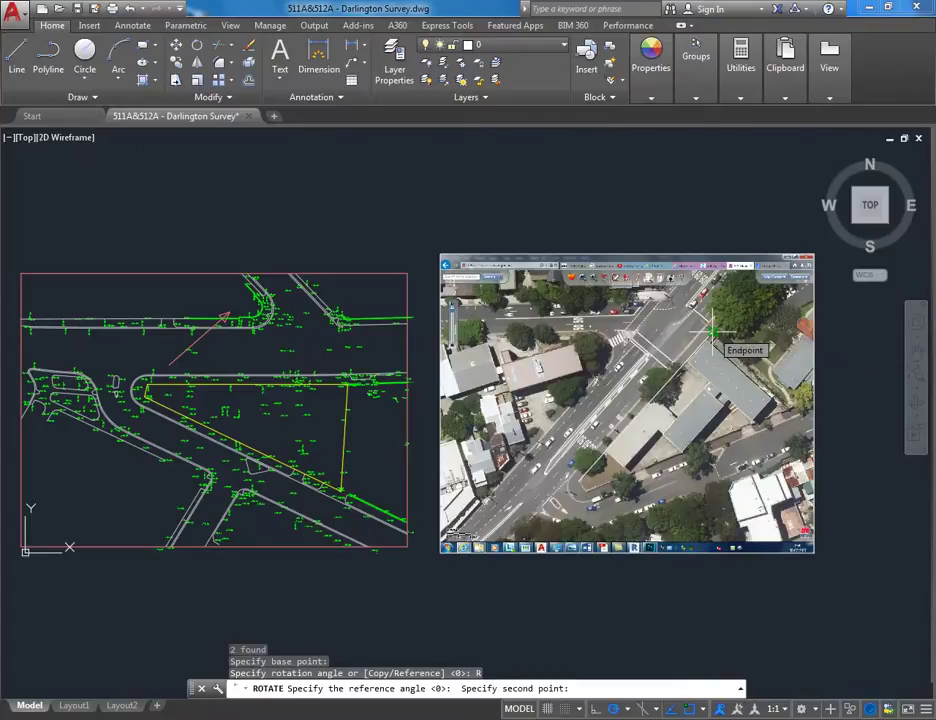
pyautogui.click(578, 481)
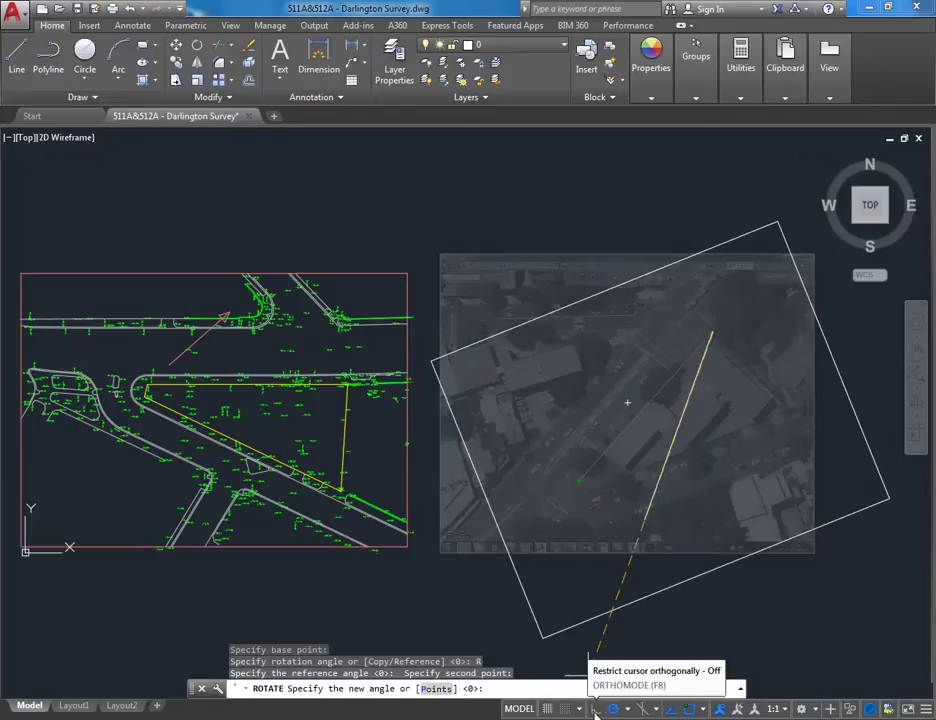
pyautogui.click(596, 708)
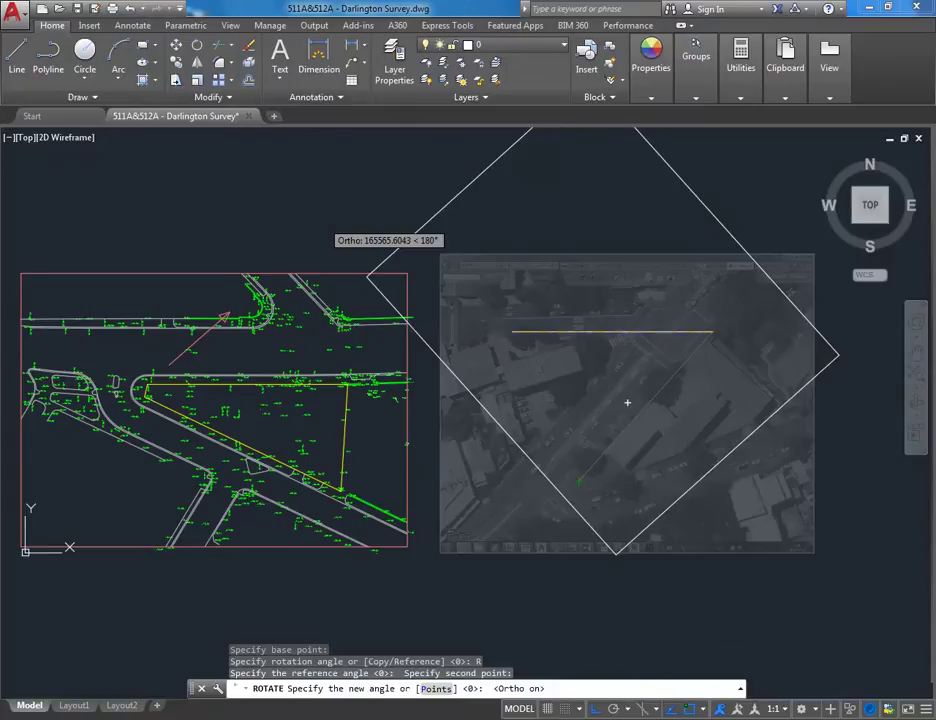
pyautogui.click(323, 215)
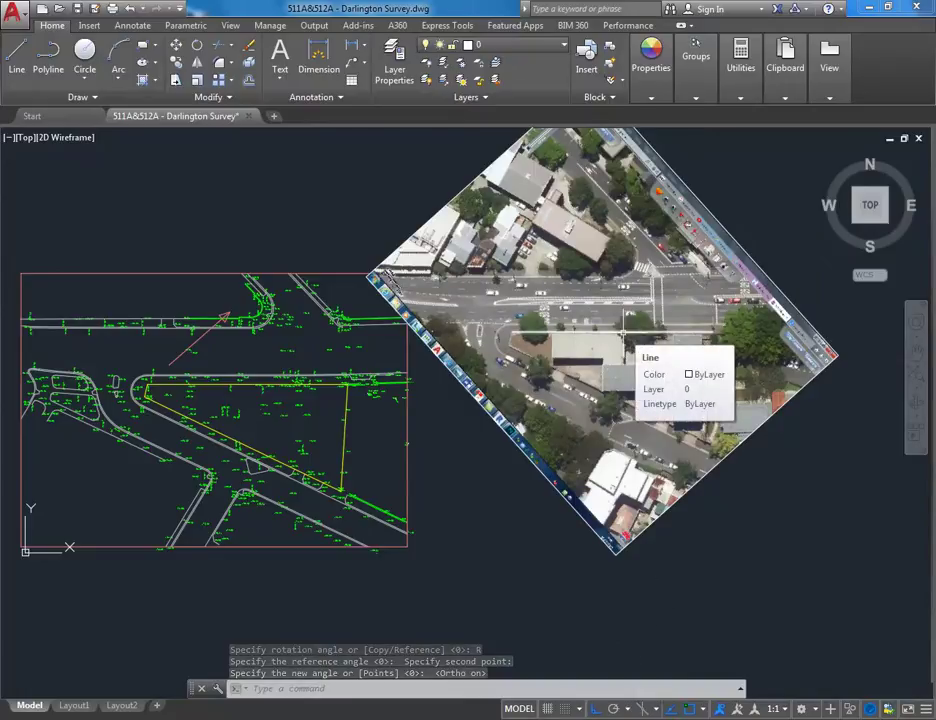
# Delete the reference line along the street-side boundary of the rotated image
pyautogui.scroll(5, 625, 328)
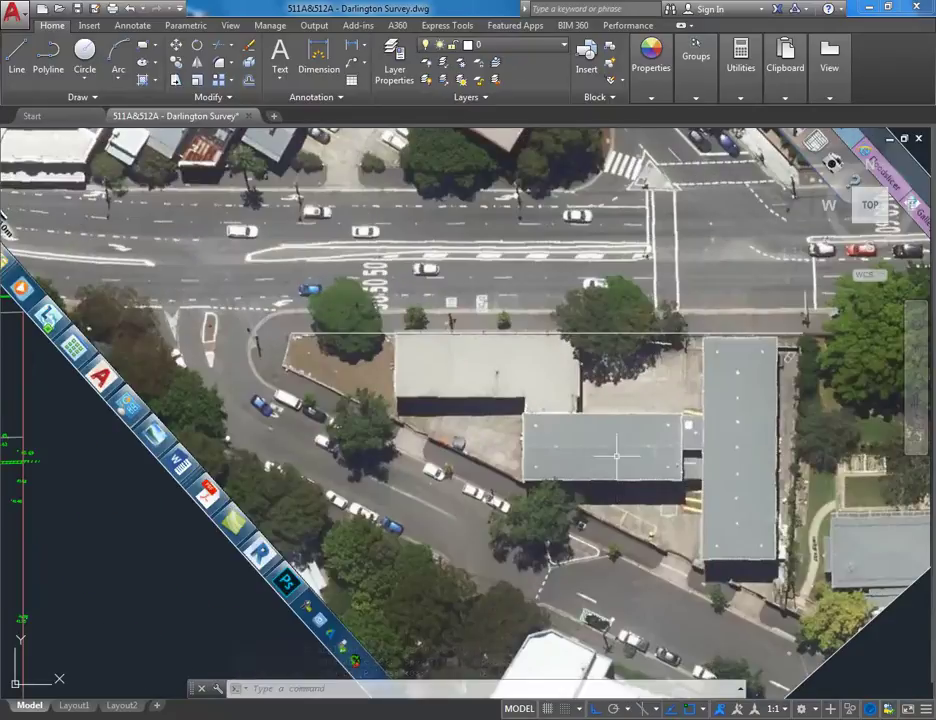
pyautogui.scroll(-5, 558, 357)
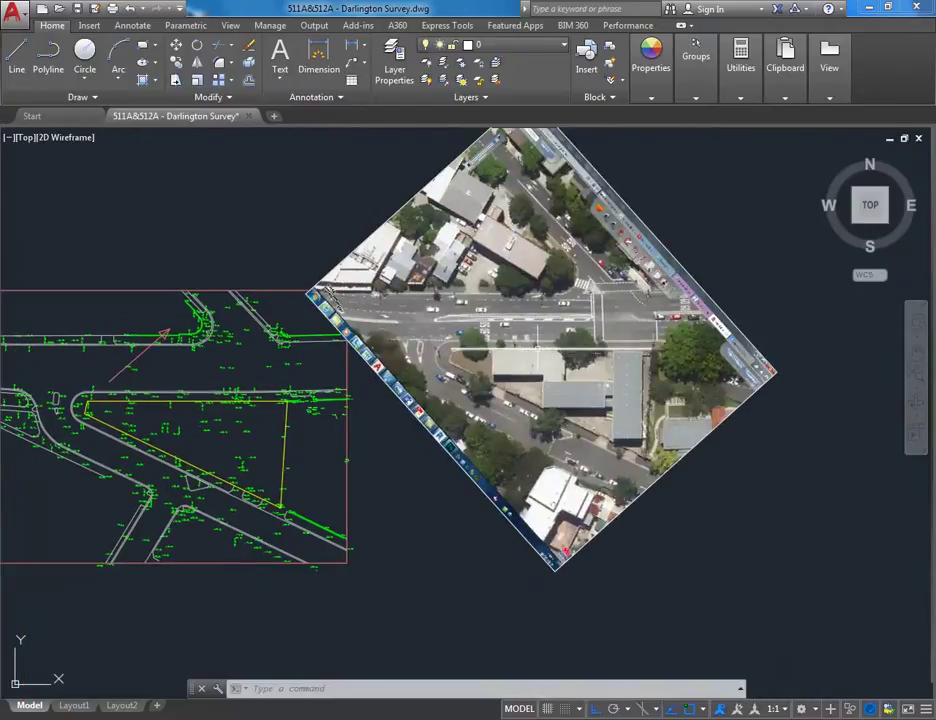
pyautogui.click(538, 348)
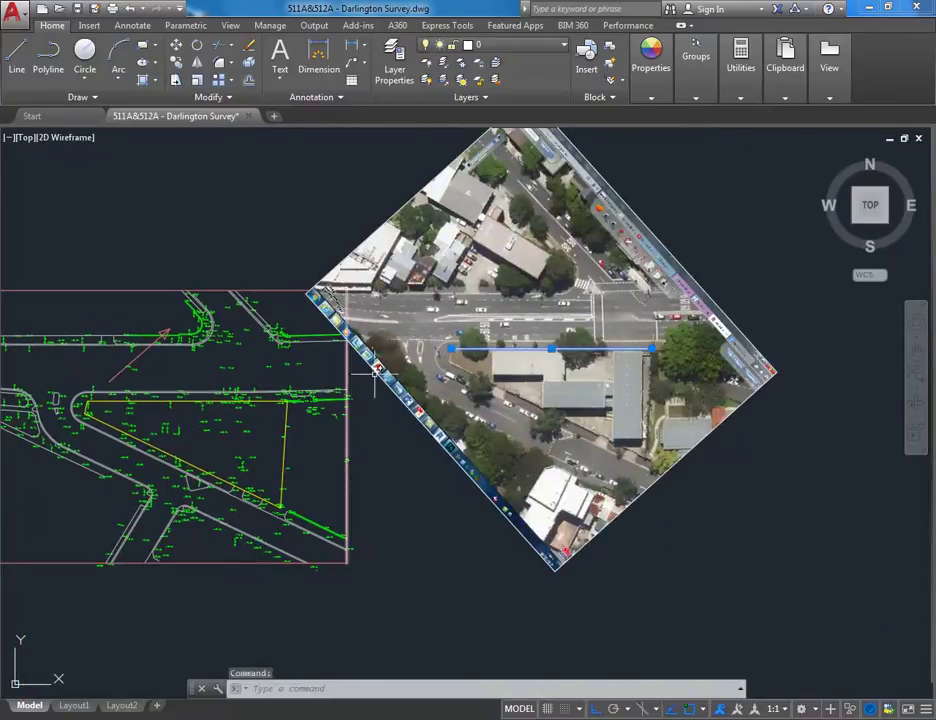
pyautogui.press('Delete')
pyautogui.scroll(-3, 439, 318)
pyautogui.scroll(3, 487, 287)
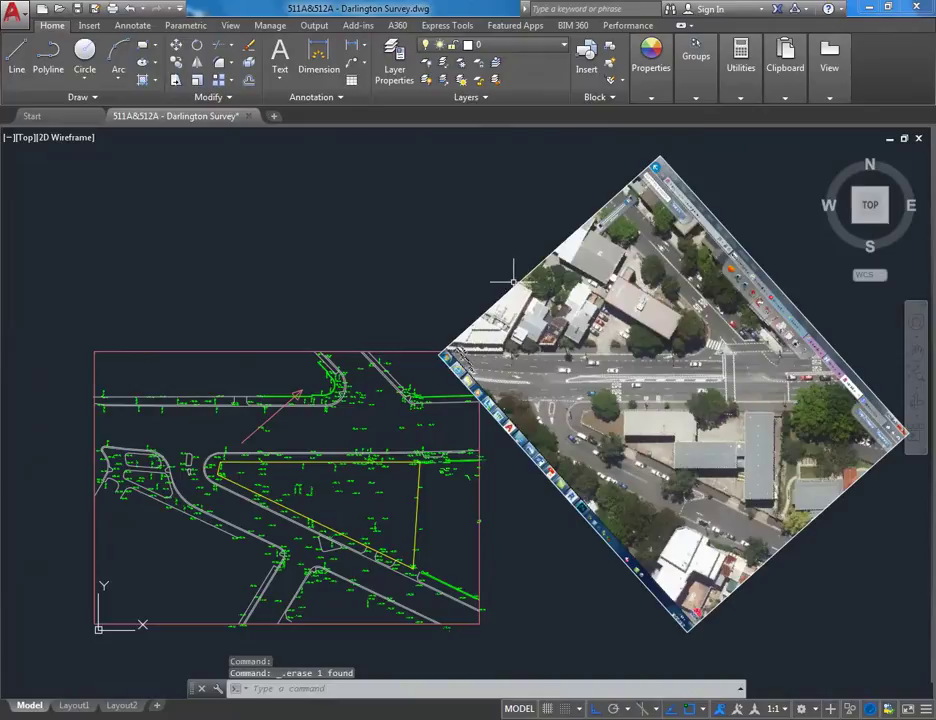
# Start moving the satellite image, using the north-western corner of the site's boundary wall in the image as the base point
pyautogui.click(503, 272)
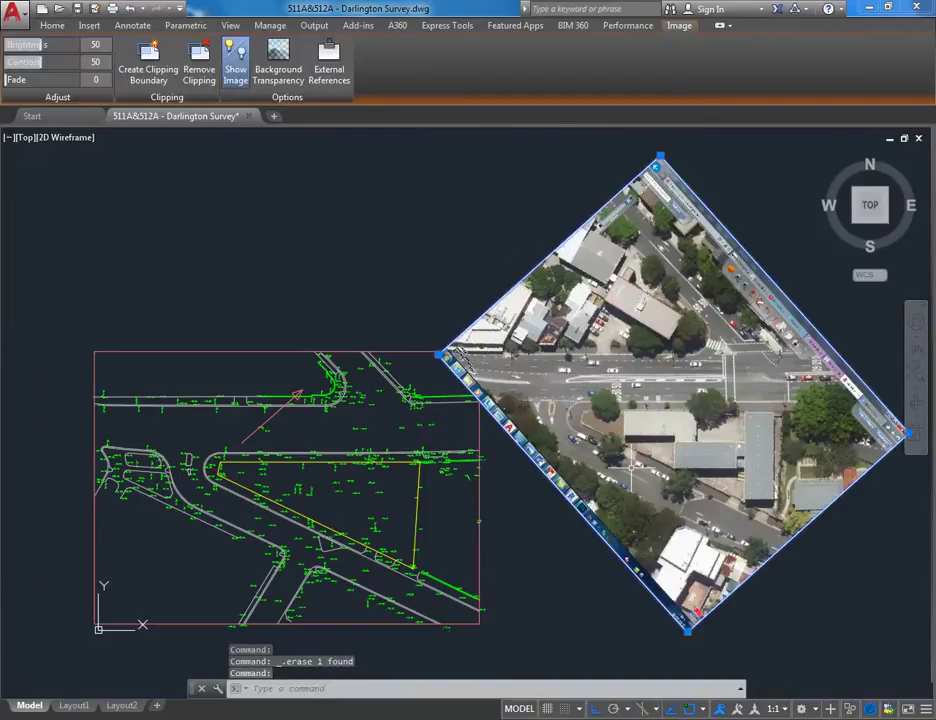
pyautogui.moveTo(690, 368); pyautogui.dragTo(631, 372, button='middle')
pyautogui.click(50, 25)
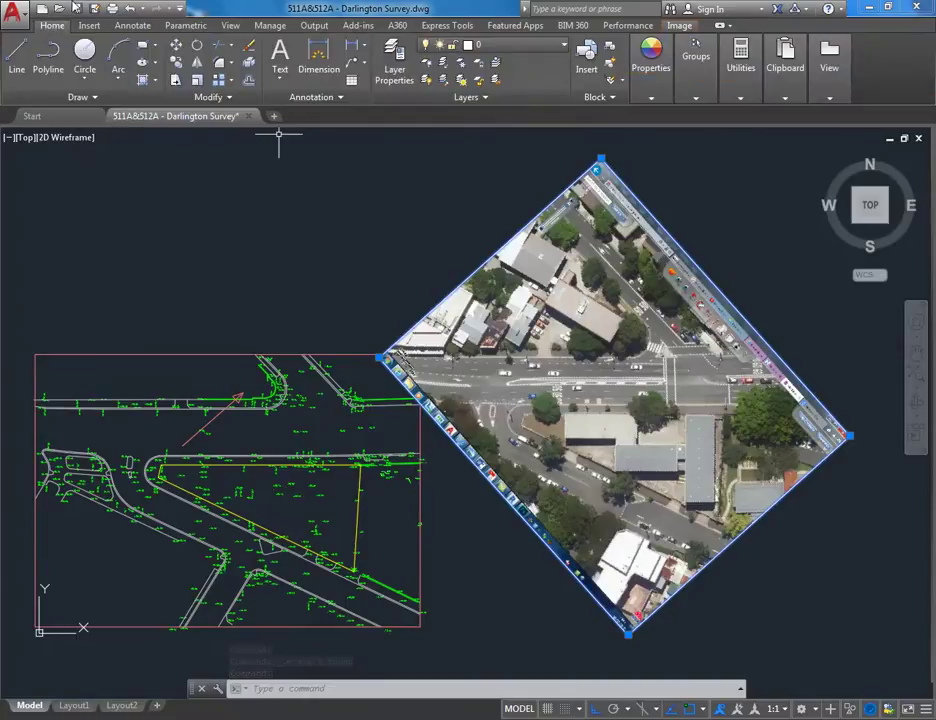
pyautogui.click(679, 25)
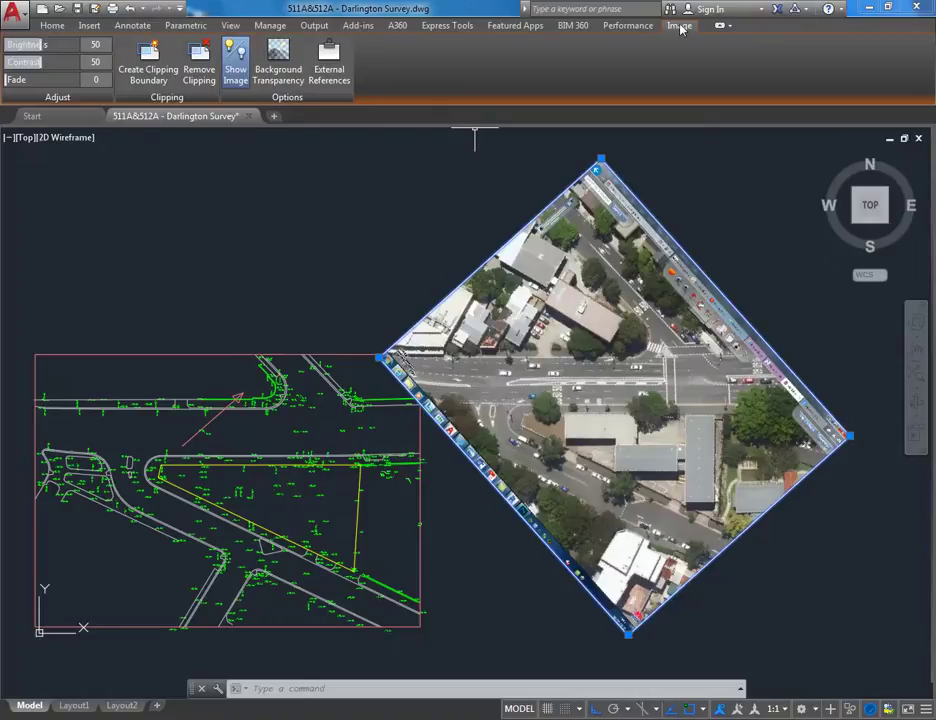
pyautogui.click(52, 26)
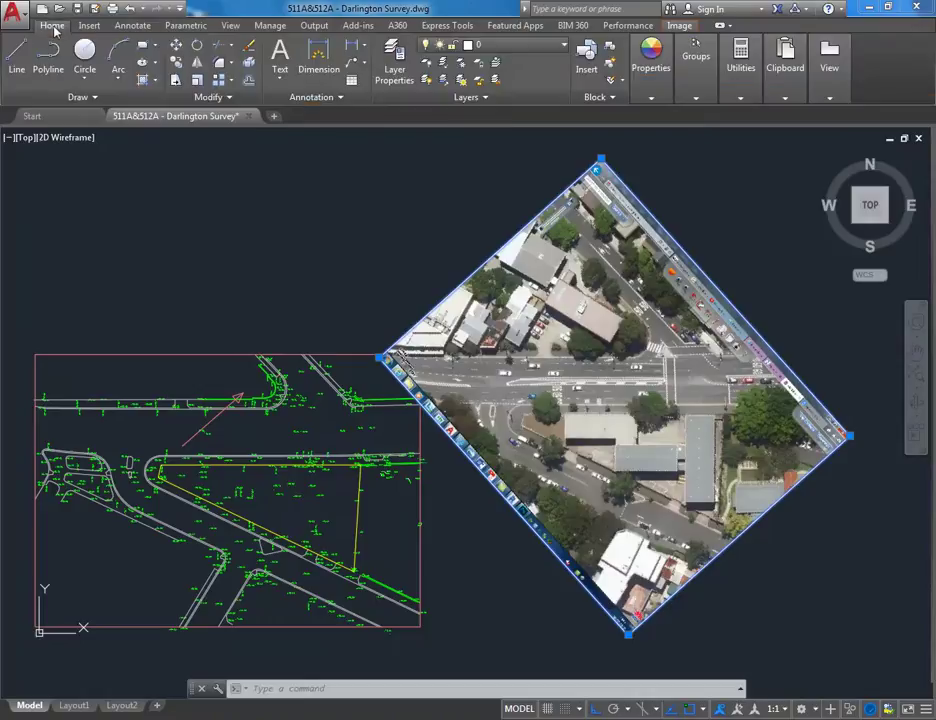
pyautogui.click(176, 46)
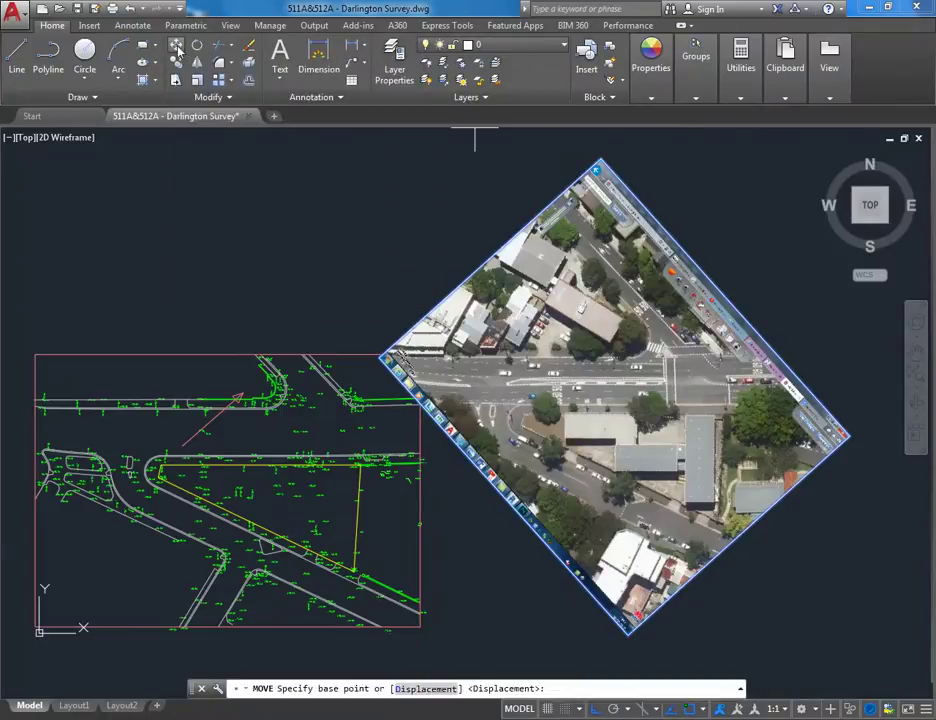
pyautogui.scroll(5, 703, 409)
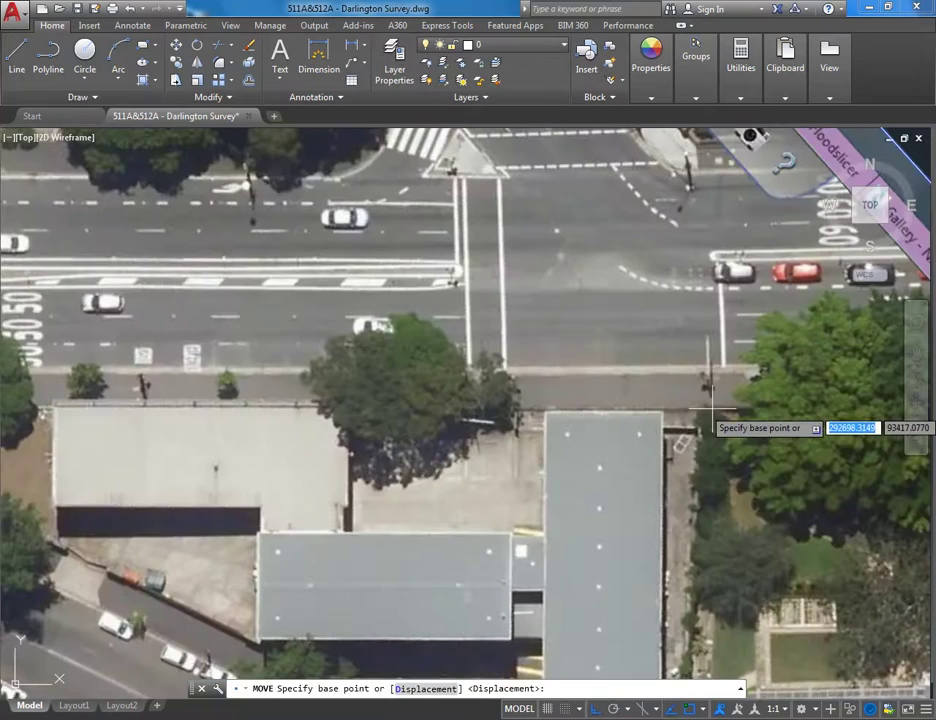
pyautogui.scroll(-3, 600, 385)
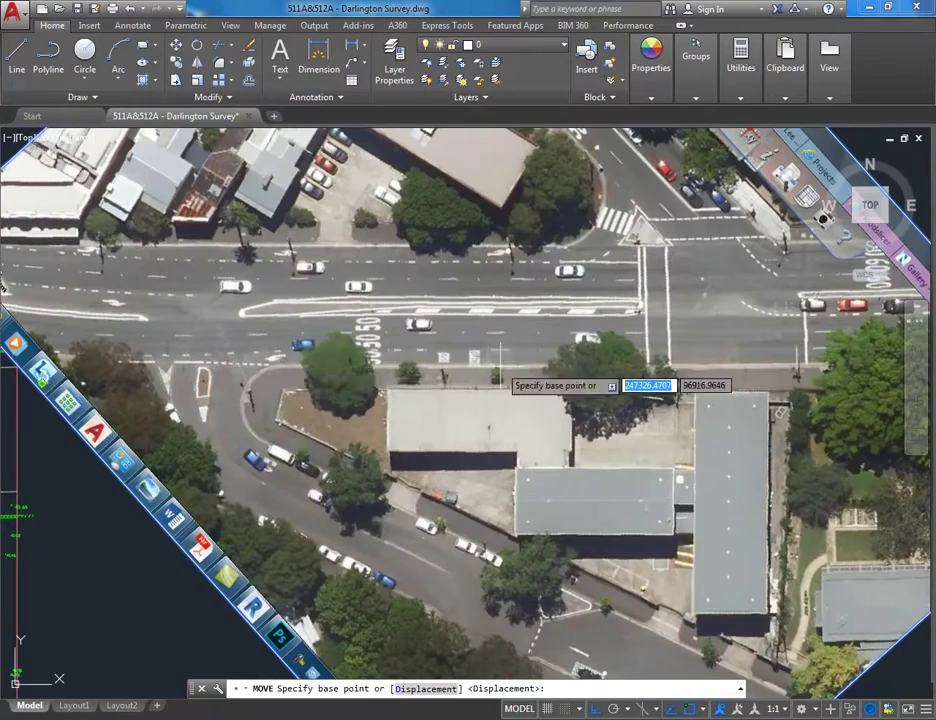
pyautogui.scroll(5, 269, 388)
pyautogui.scroll(4, 270, 389)
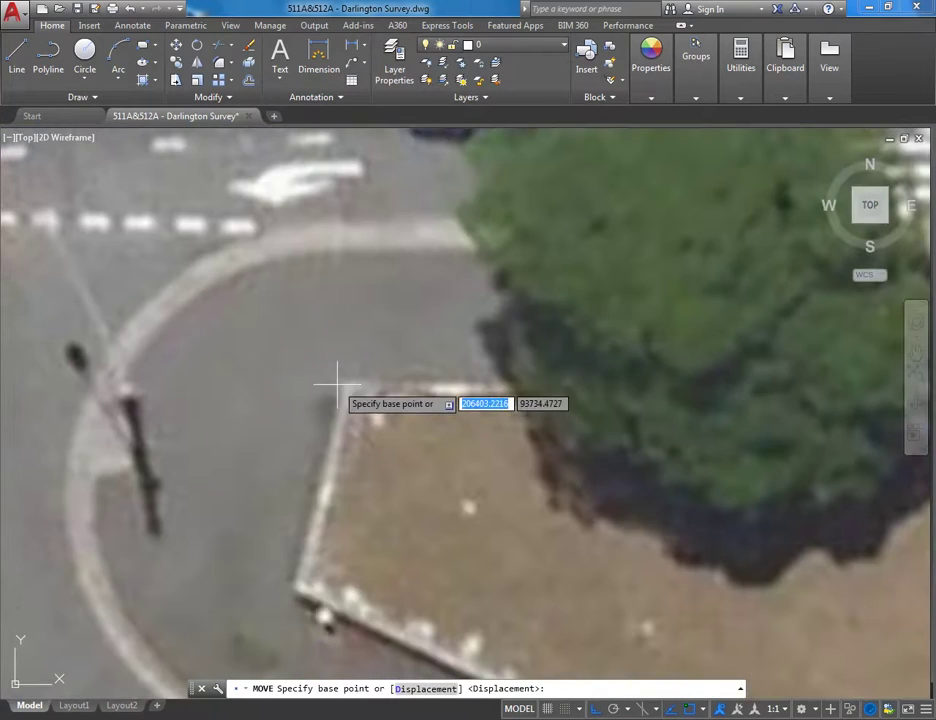
pyautogui.click(345, 381)
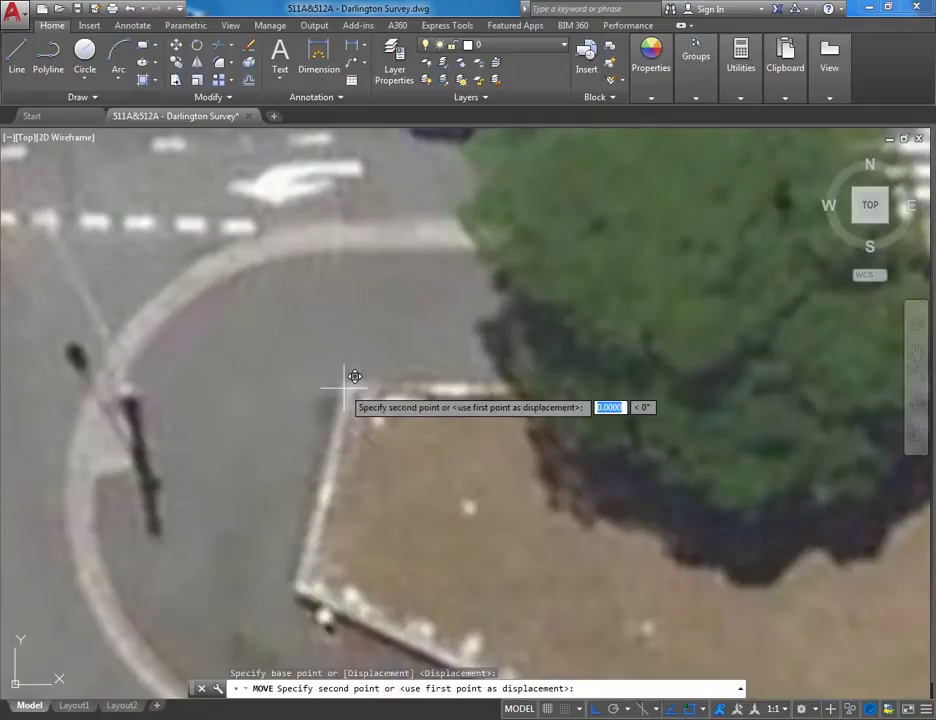
# Turn ortho off and place the image's base point on the north-western corner of the survey's yellow site boundary
pyautogui.scroll(-4, 220, 393)
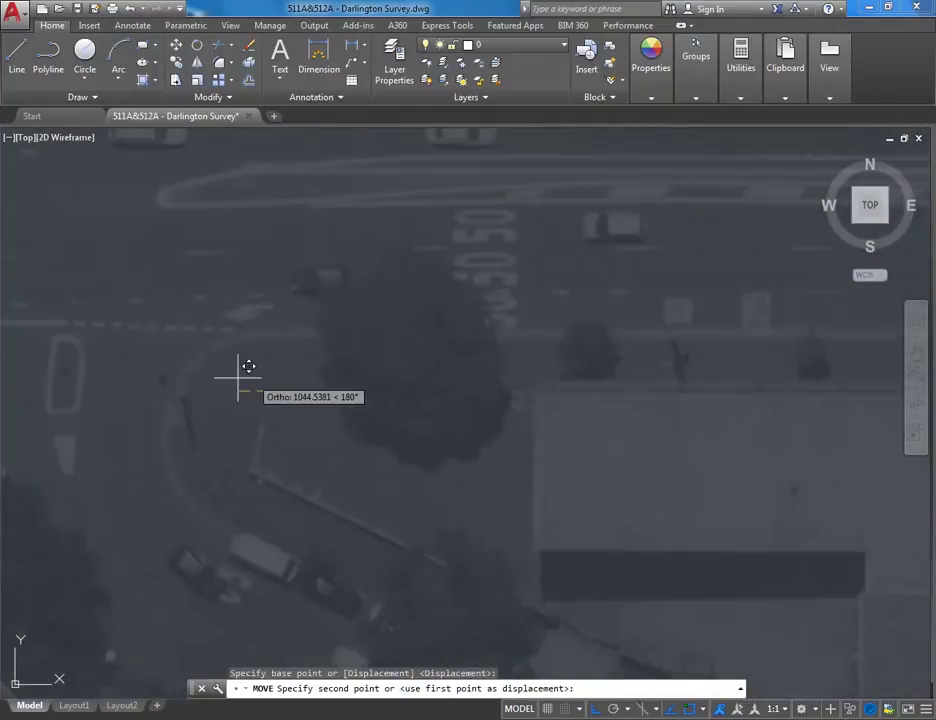
pyautogui.moveTo(189, 399); pyautogui.dragTo(427, 390, button='middle')
pyautogui.scroll(-2, 427, 390)
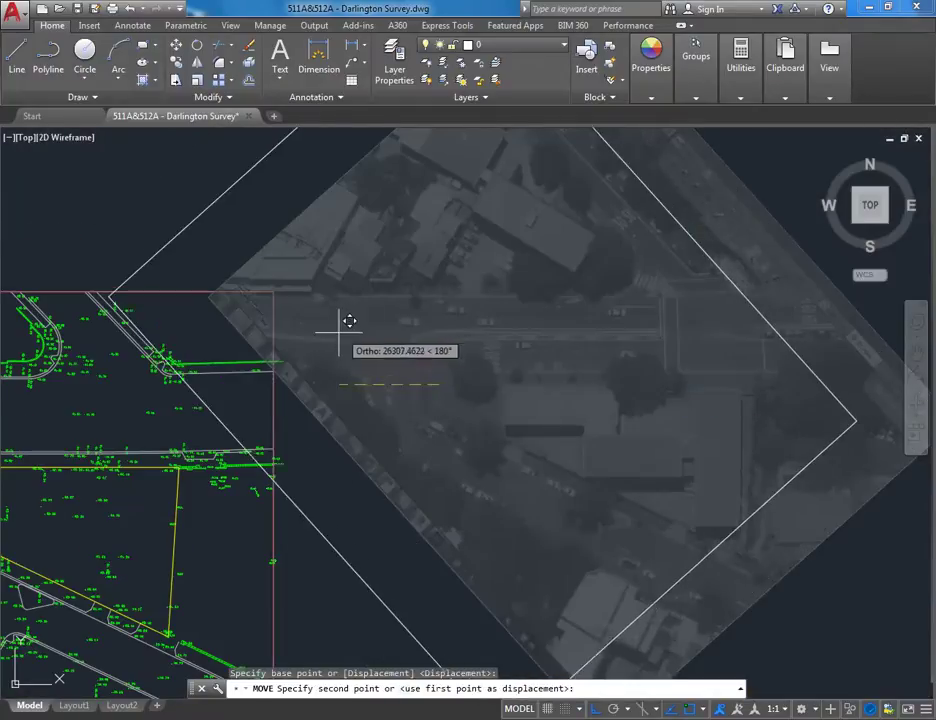
pyautogui.moveTo(352, 330); pyautogui.dragTo(543, 338, button='middle')
pyautogui.scroll(-2, 543, 338)
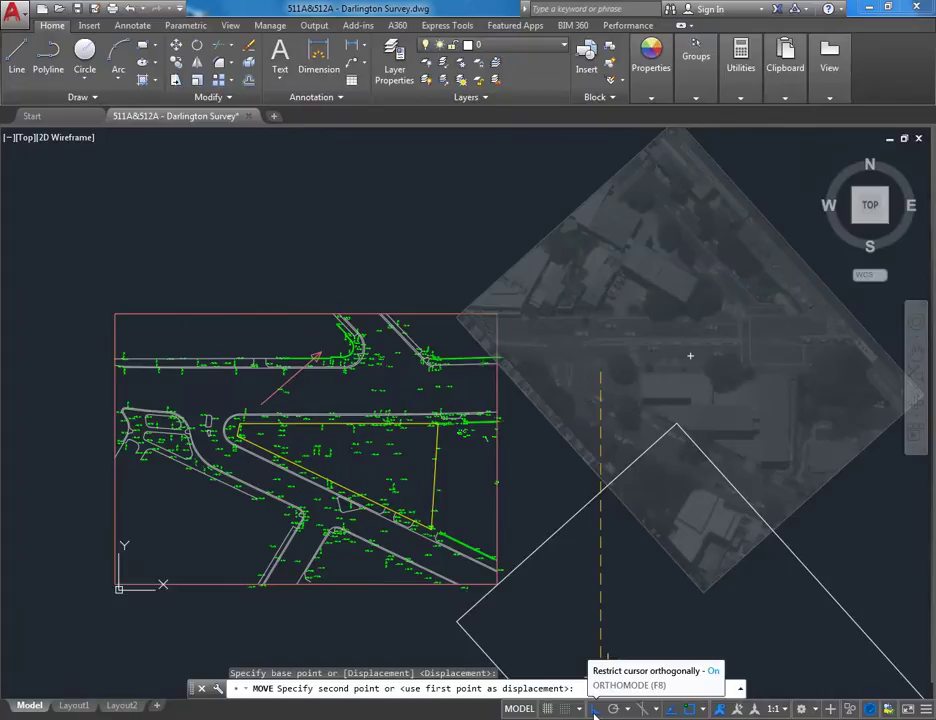
pyautogui.click(594, 708)
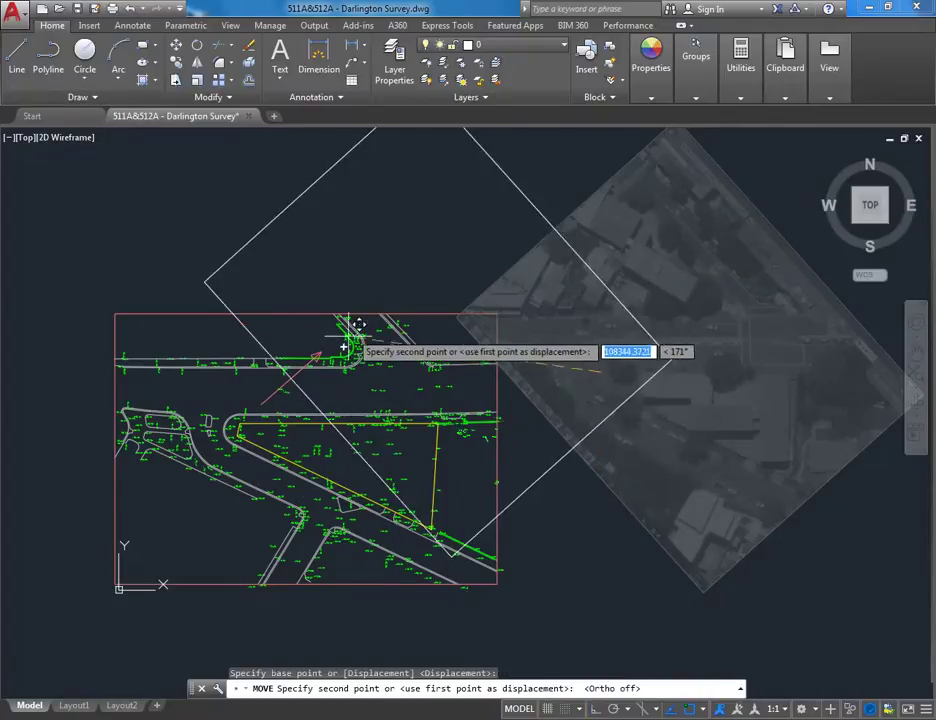
pyautogui.scroll(5, 254, 432)
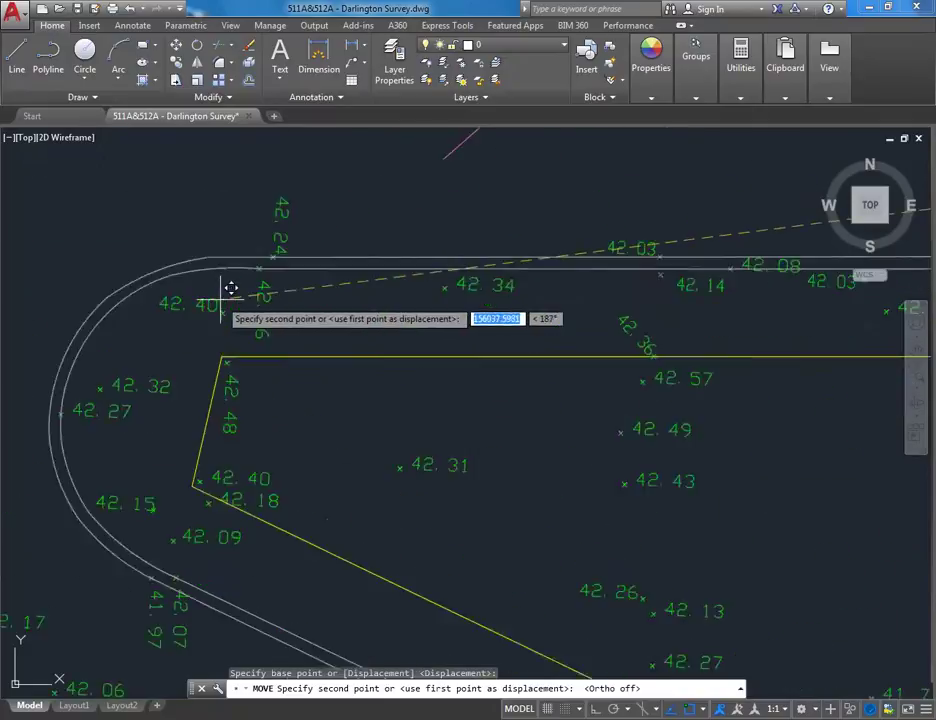
pyautogui.scroll(4, 225, 300)
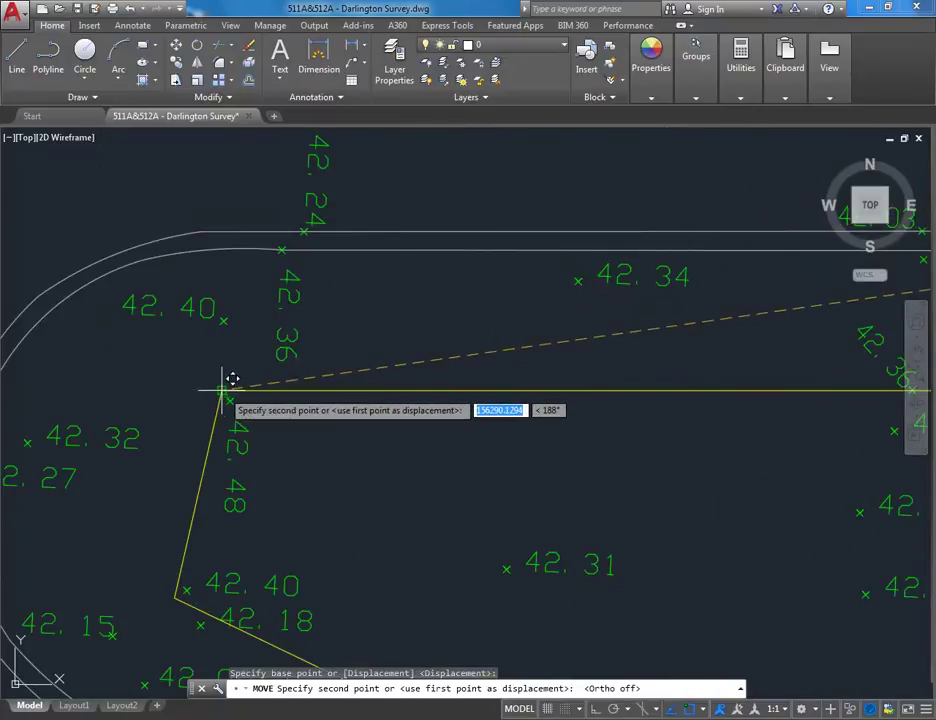
pyautogui.click(224, 389)
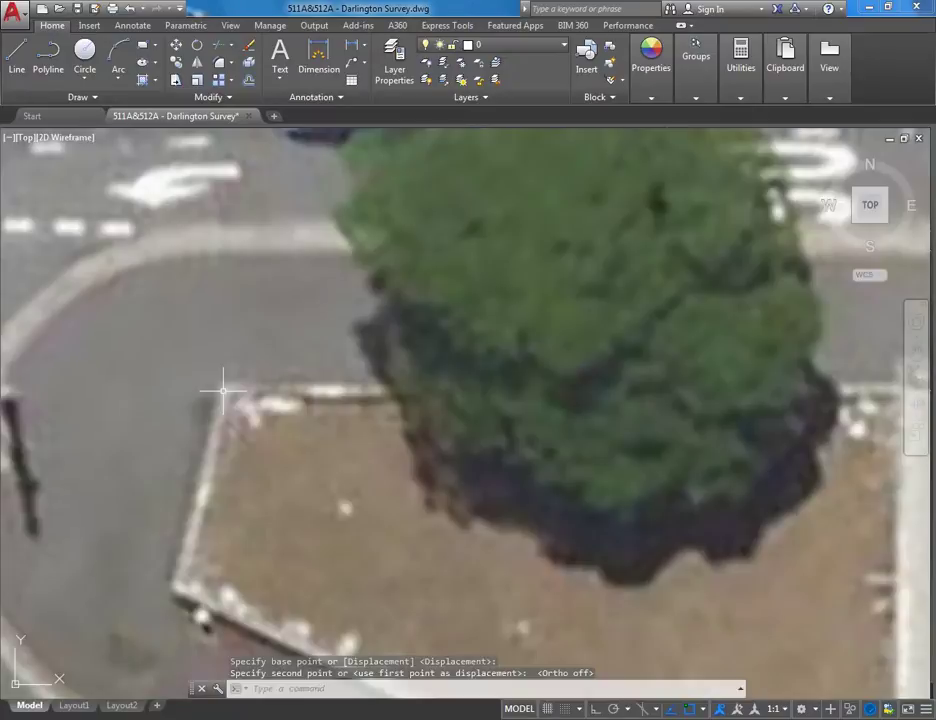
# Send the satellite image to the back of the draw order, behind the survey linework
pyautogui.scroll(-4, 224, 389)
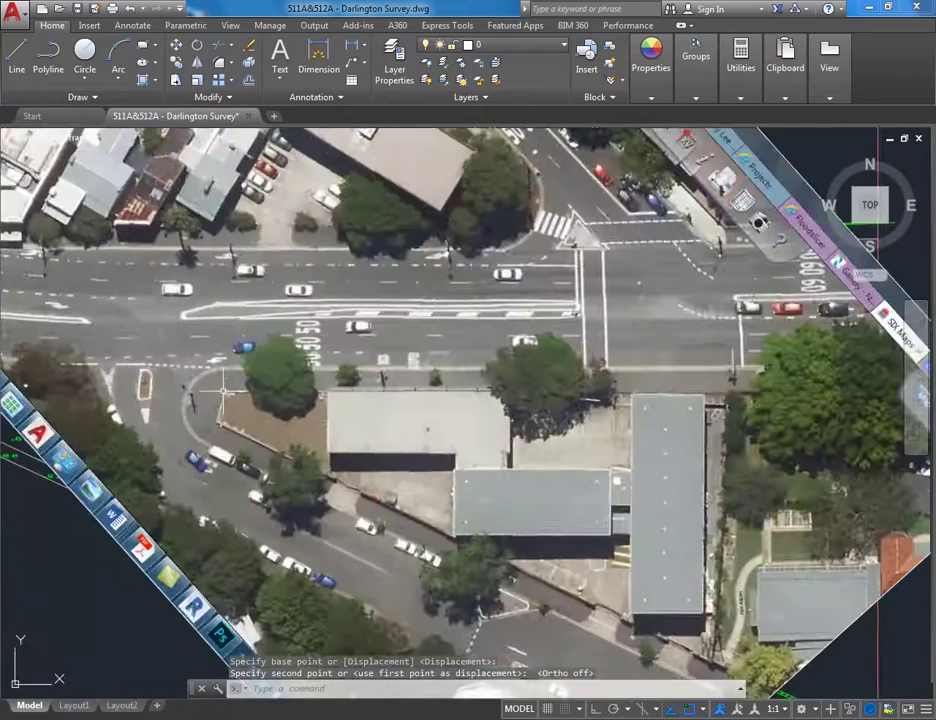
pyautogui.moveTo(318, 469); pyautogui.dragTo(300, 457, button='middle')
pyautogui.moveTo(300, 509)
pyautogui.mouseDown(button='middle')
pyautogui.moveTo(276, 490)
pyautogui.moveTo(286, 493)
pyautogui.moveTo(274, 510)
pyautogui.moveTo(283, 512)
pyautogui.mouseUp(button='middle')
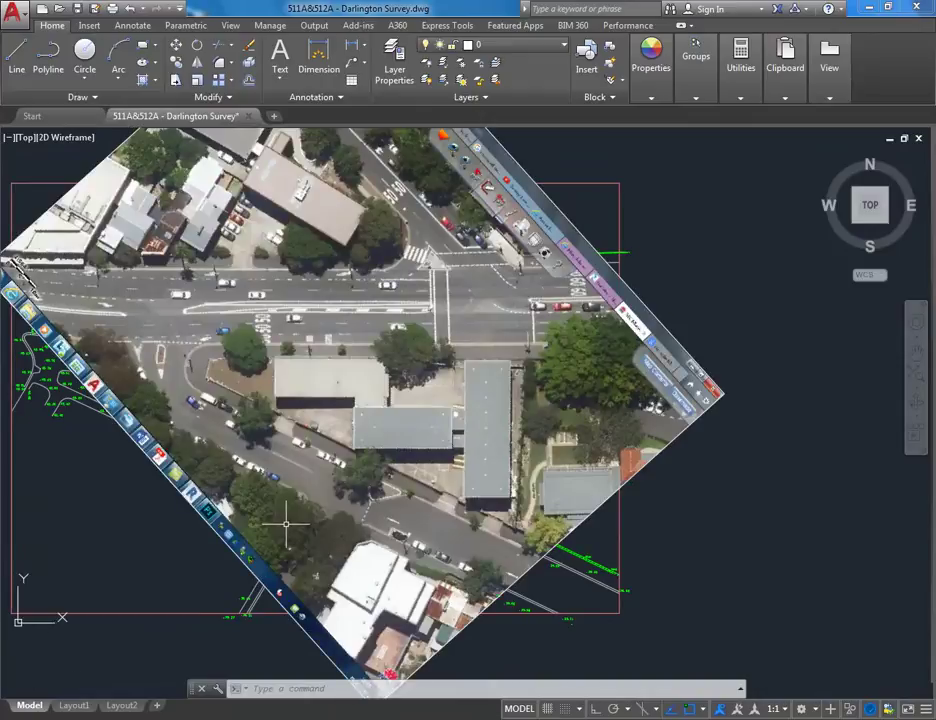
pyautogui.scroll(-1, 279, 508)
pyautogui.moveTo(240, 470); pyautogui.dragTo(288, 503, button='middle')
pyautogui.scroll(1, 312, 403)
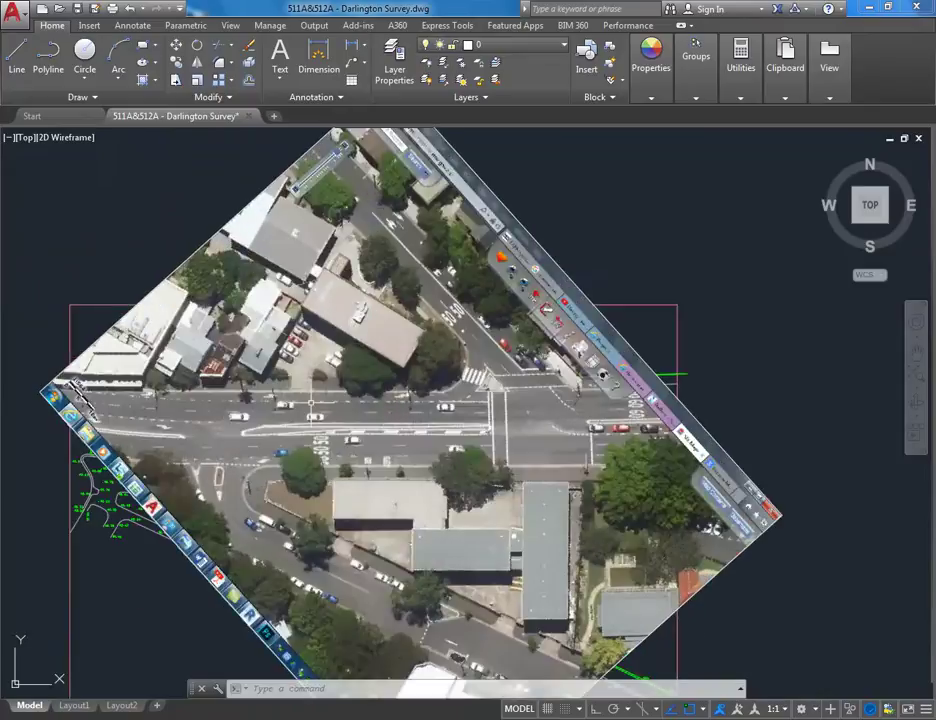
pyautogui.scroll(-1, 205, 270)
pyautogui.click(203, 267)
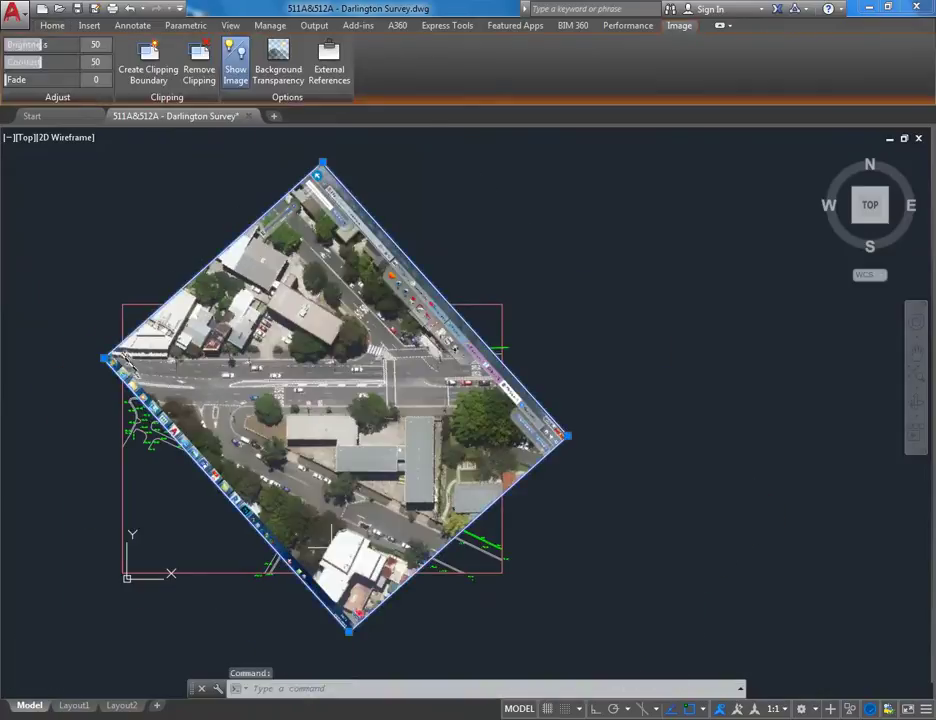
pyautogui.rightClick(206, 264)
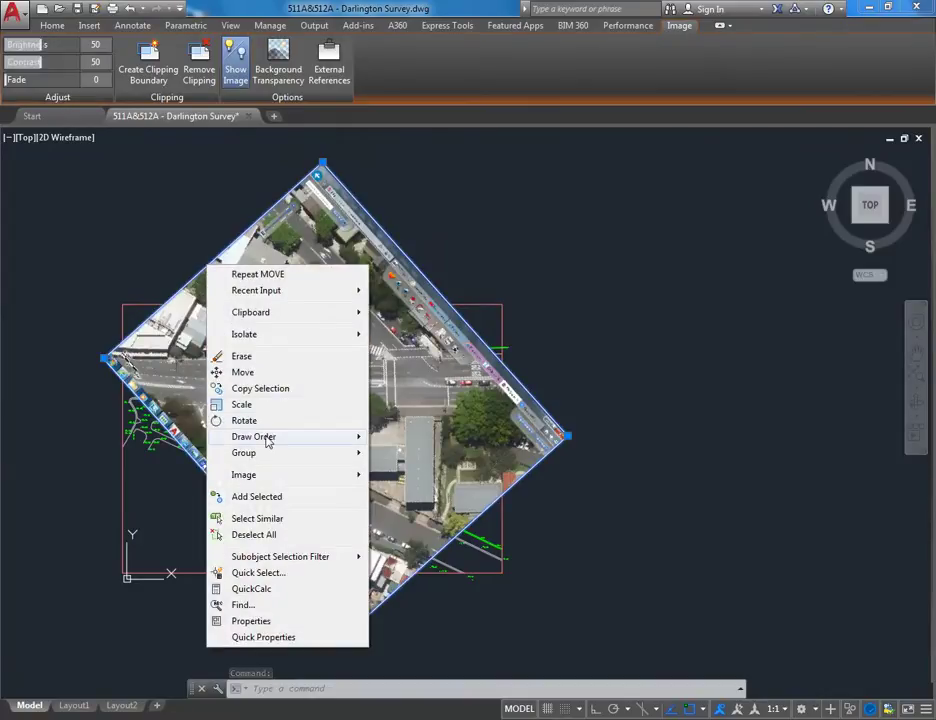
pyautogui.moveTo(268, 441)
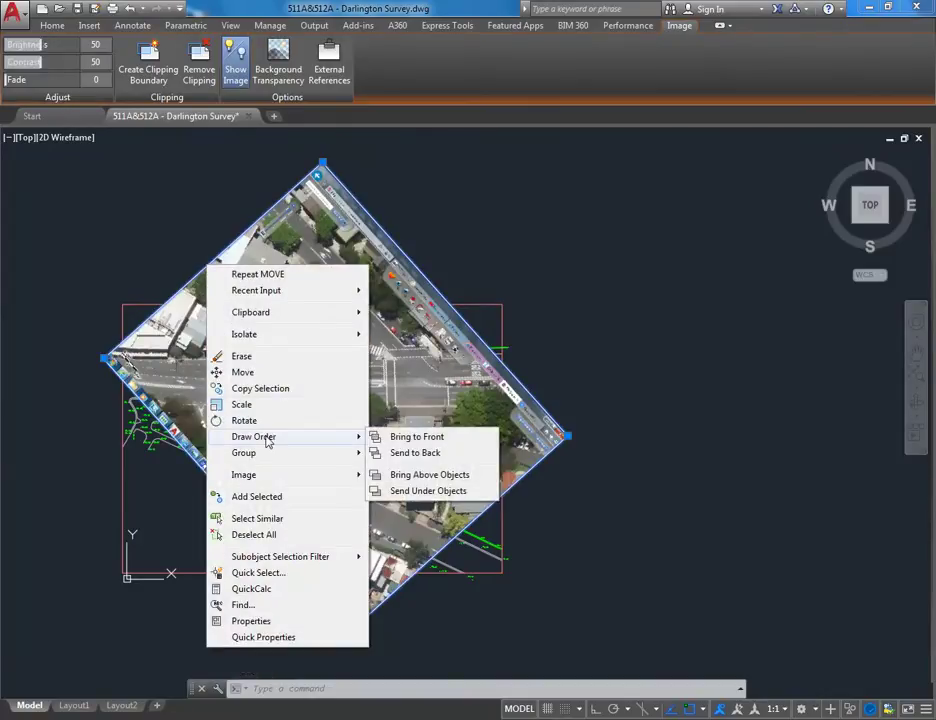
pyautogui.click(420, 453)
# Examine how the survey's site boundary, kerb lines and north arrow line up with the satellite image across the site and surrounding streets
pyautogui.scroll(2, 283, 478)
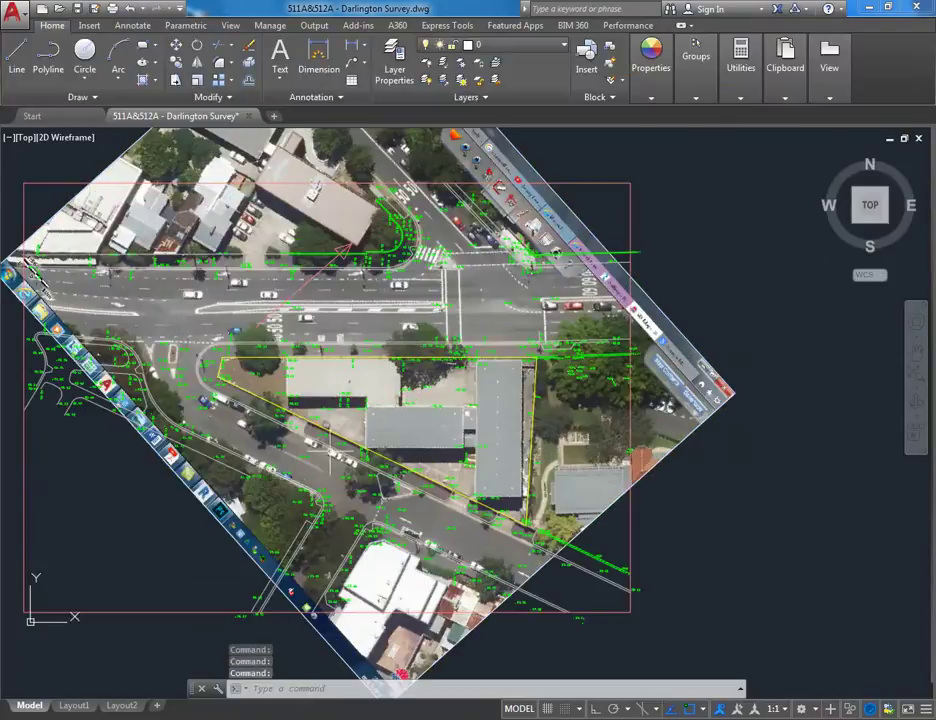
pyautogui.scroll(2, 282, 484)
pyautogui.scroll(2, 217, 494)
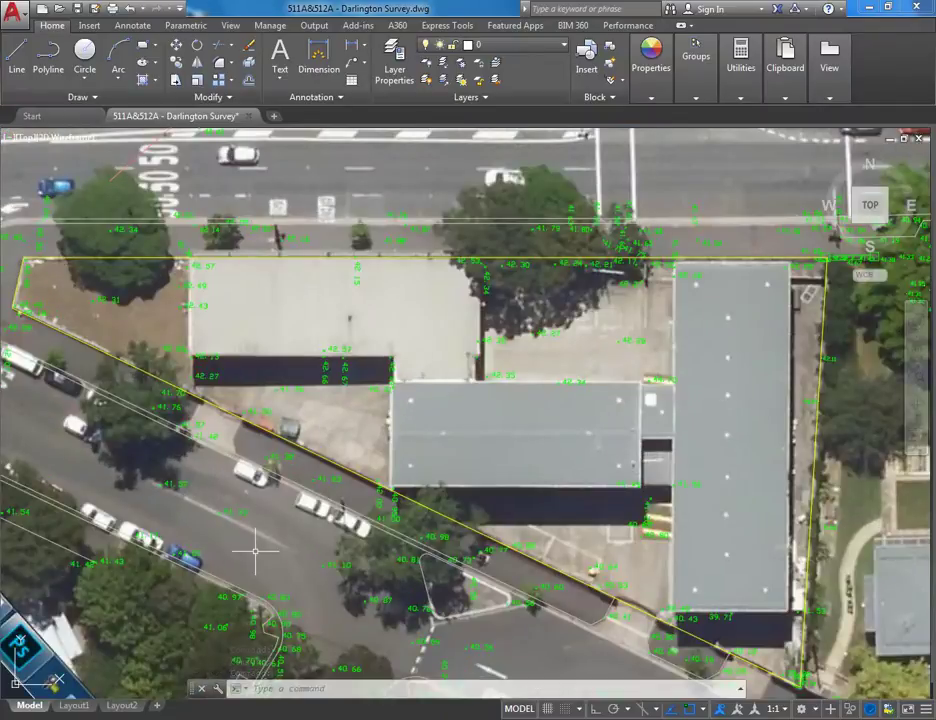
pyautogui.scroll(-4, 256, 550)
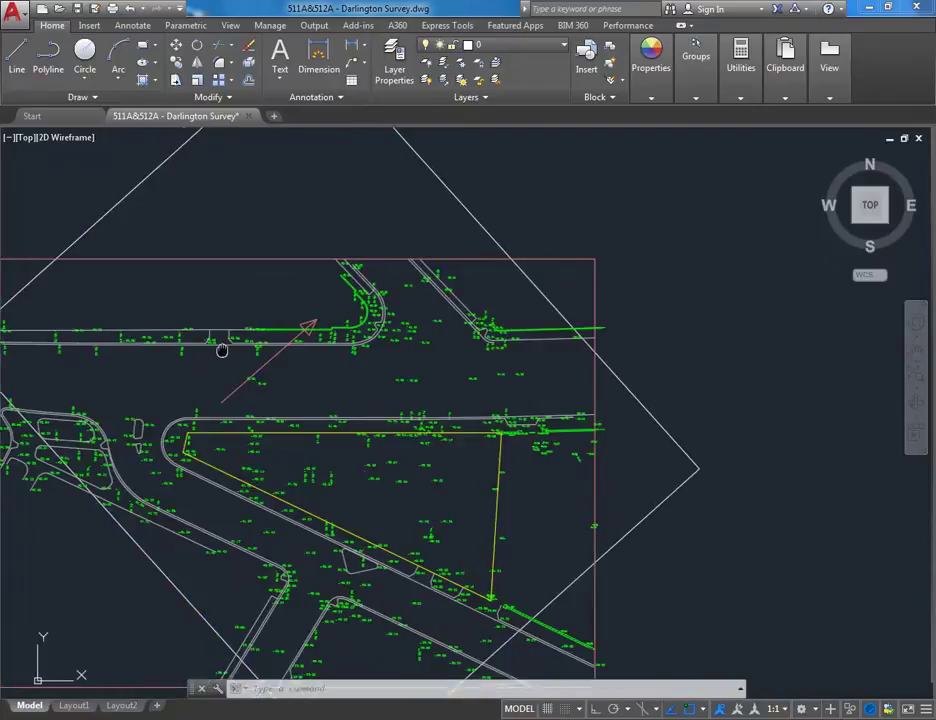
pyautogui.moveTo(194, 355); pyautogui.dragTo(253, 361, button='middle')
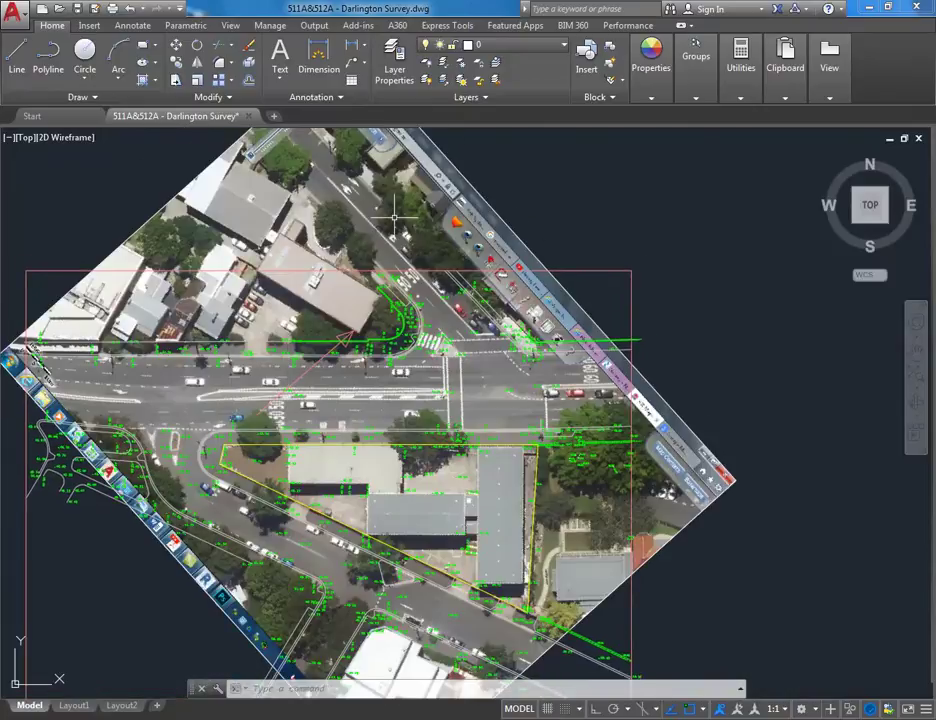
pyautogui.scroll(2, 393, 212)
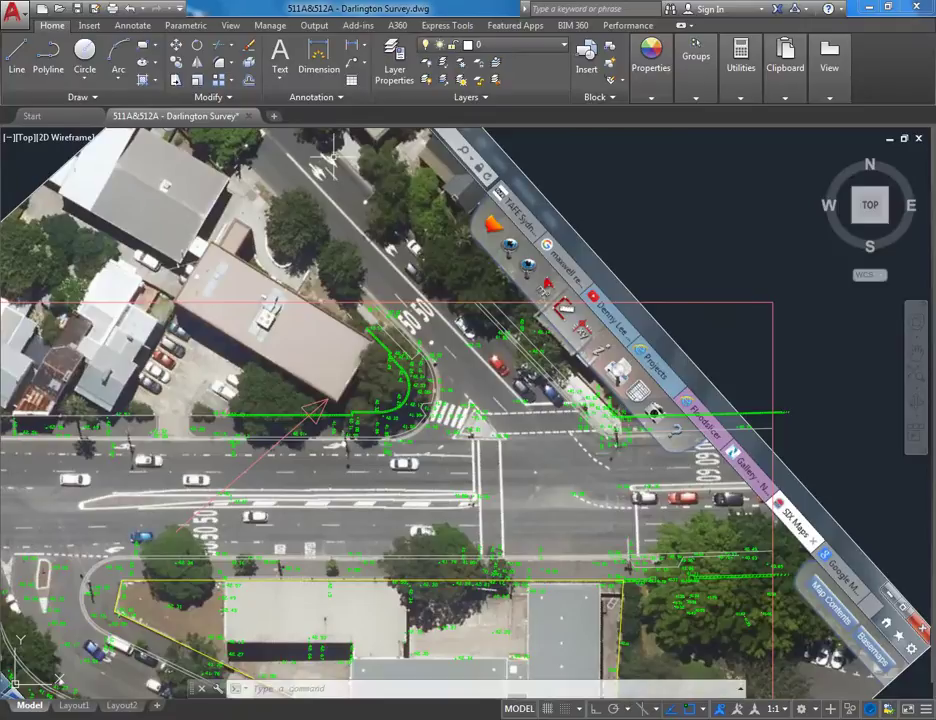
pyautogui.moveTo(362, 200); pyautogui.dragTo(375, 296, button='middle')
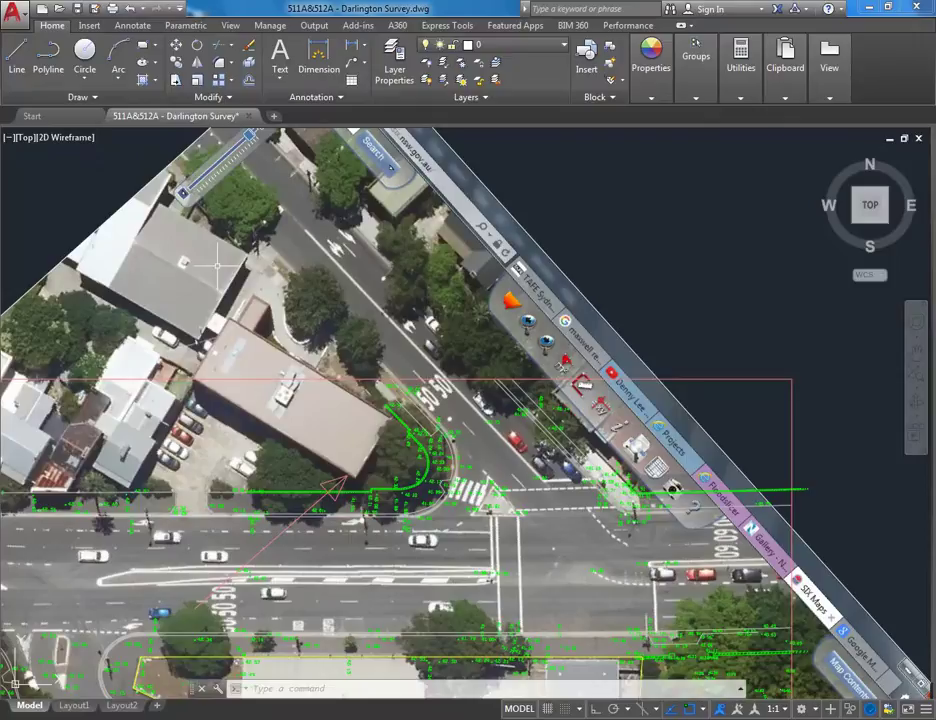
pyautogui.scroll(-2, 261, 382)
pyautogui.moveTo(262, 388)
pyautogui.mouseDown(button='middle')
pyautogui.moveTo(332, 349)
pyautogui.moveTo(328, 299)
pyautogui.mouseUp(button='middle')
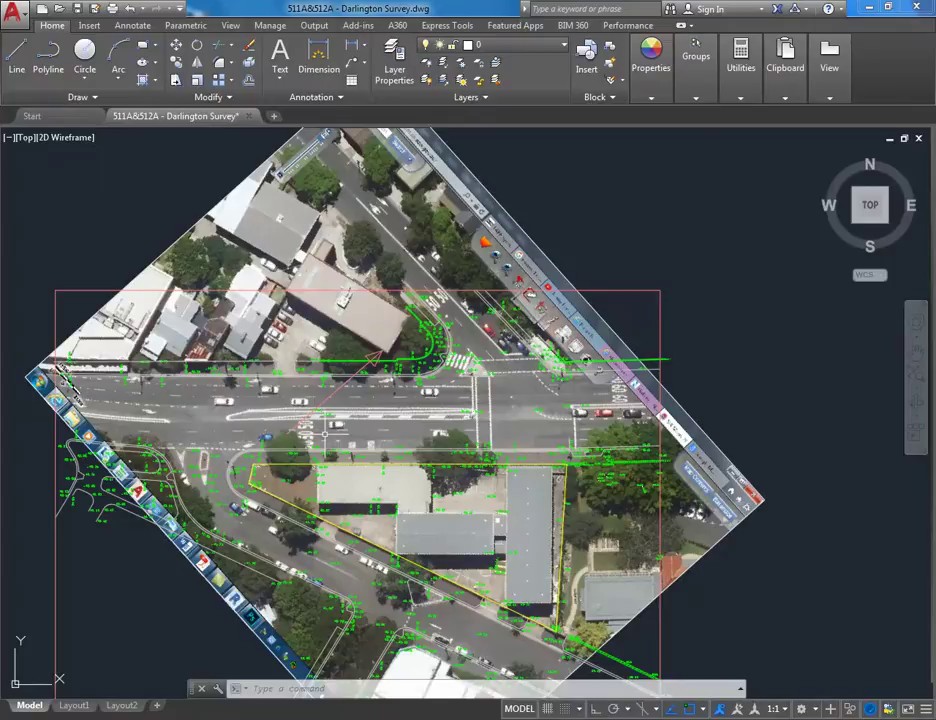
pyautogui.scroll(-2, 315, 459)
pyautogui.moveTo(315, 459); pyautogui.dragTo(341, 406, button='middle')
pyautogui.scroll(2, 341, 406)
pyautogui.scroll(-2, 130, 560)
pyautogui.moveTo(130, 560)
pyautogui.mouseDown(button='middle')
pyautogui.moveTo(198, 535)
pyautogui.moveTo(259, 539)
pyautogui.mouseUp(button='middle')
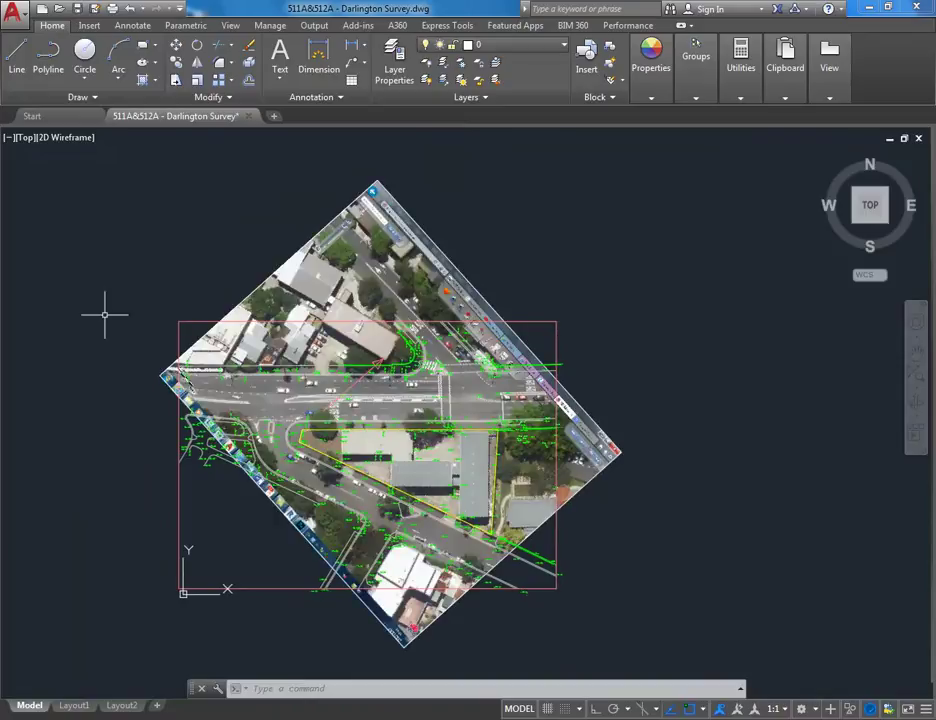
# Start saving the drawing under a new name and browse to the 2017 > Midrise folder on the home drive (U:)
pyautogui.click(14, 12)
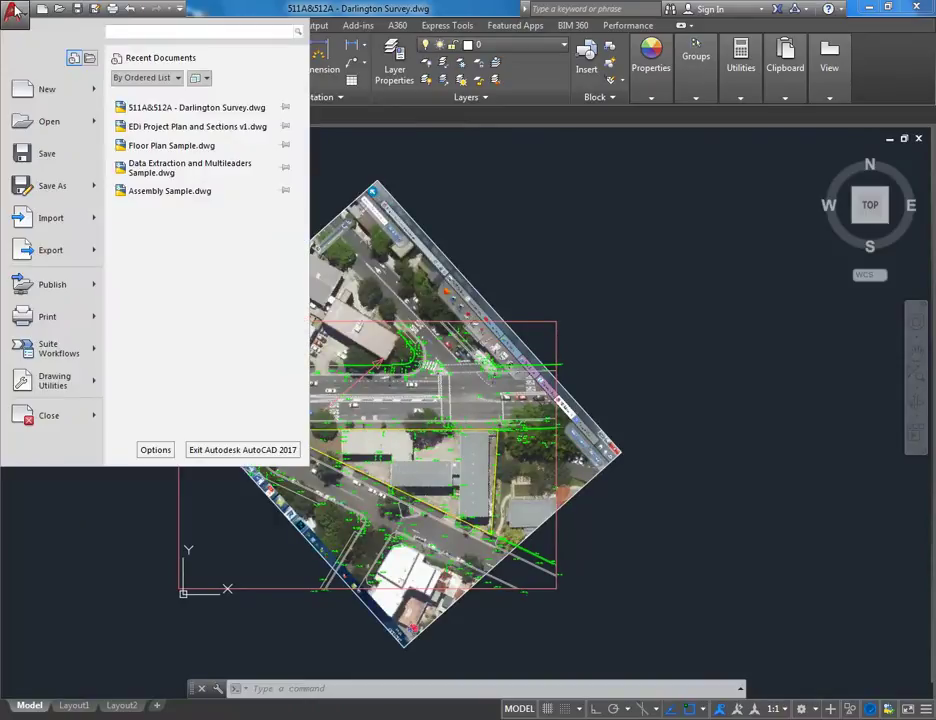
pyautogui.click(55, 190)
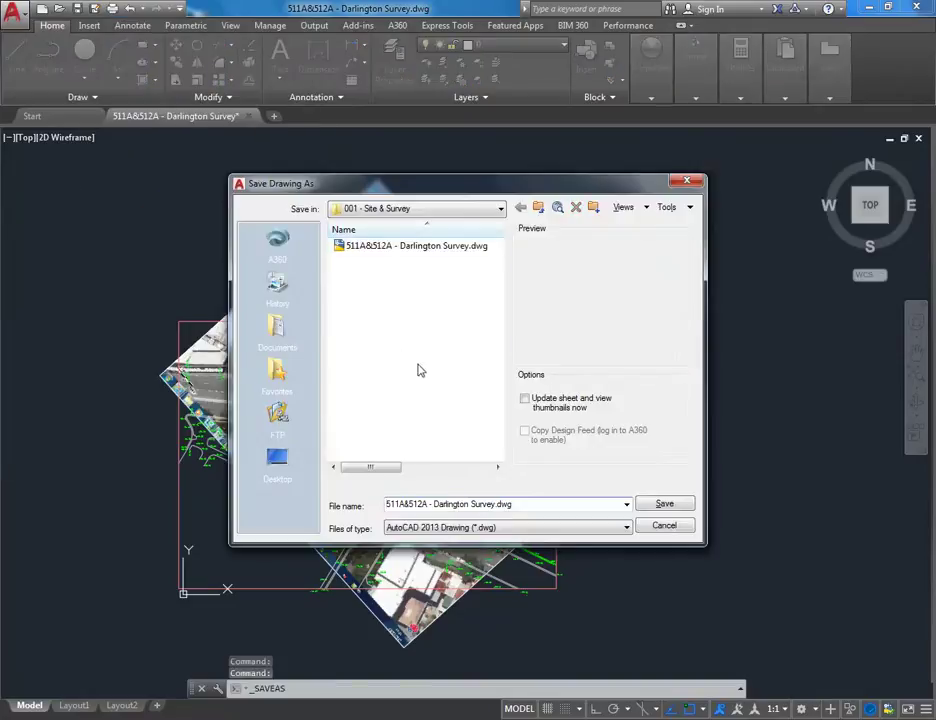
pyautogui.click(443, 212)
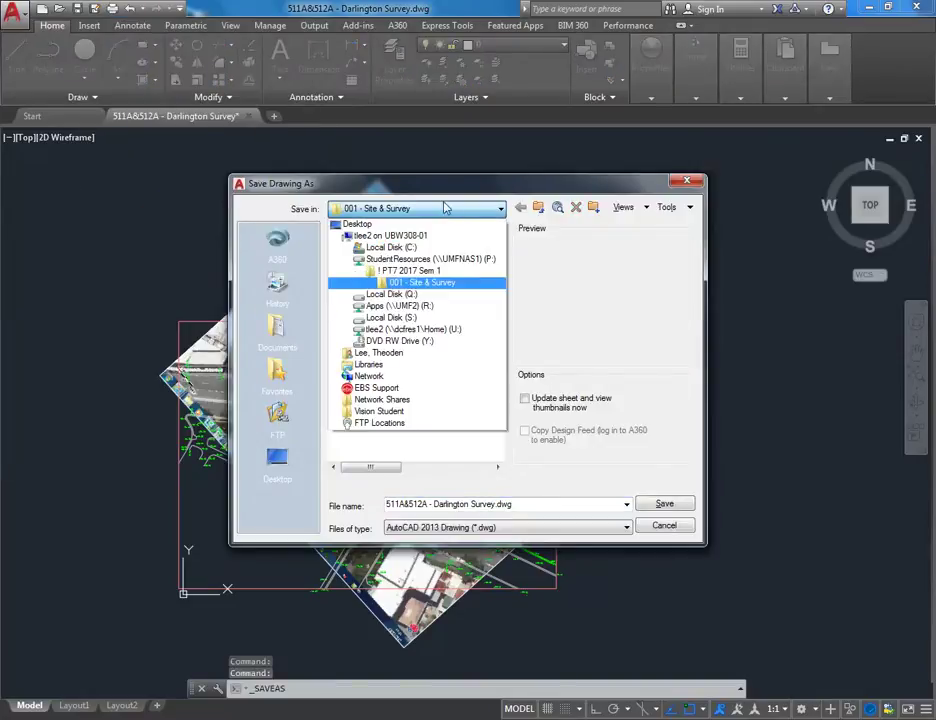
pyautogui.click(415, 329)
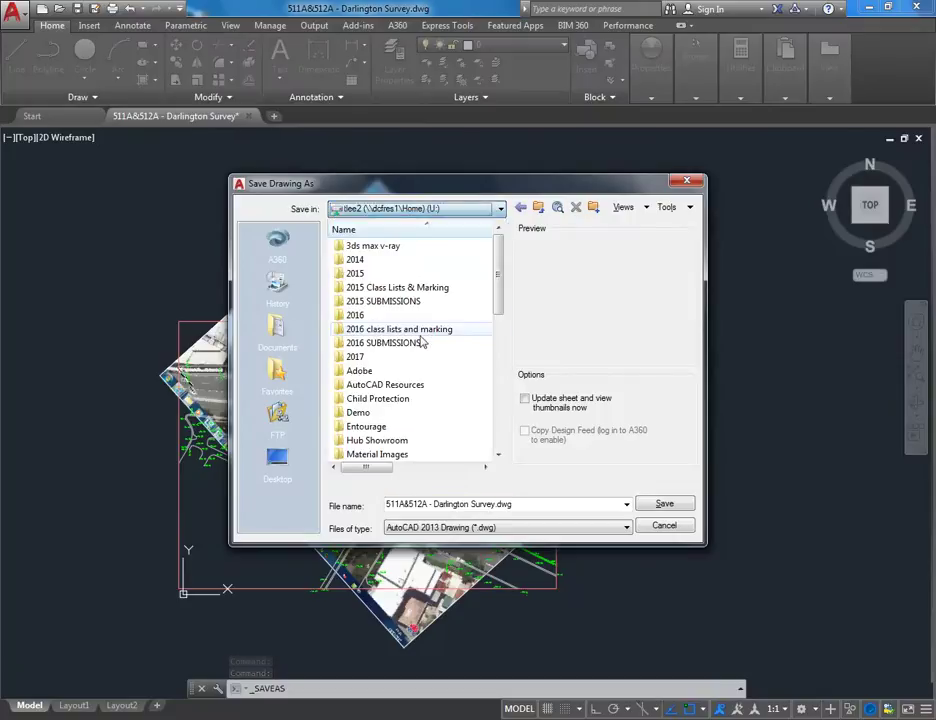
pyautogui.doubleClick(362, 356)
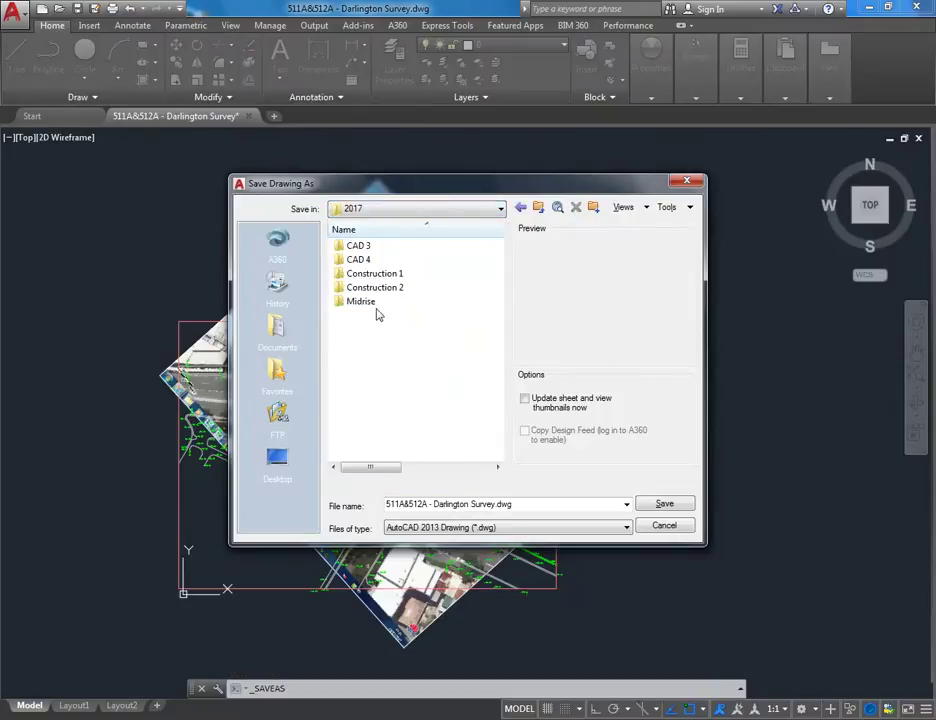
pyautogui.click(359, 304)
pyautogui.doubleClick(359, 304)
# Name the file "Darlington Survey w image" by removing the 511A&512A prefix and adding the suffix, and save it
pyautogui.click(518, 503)
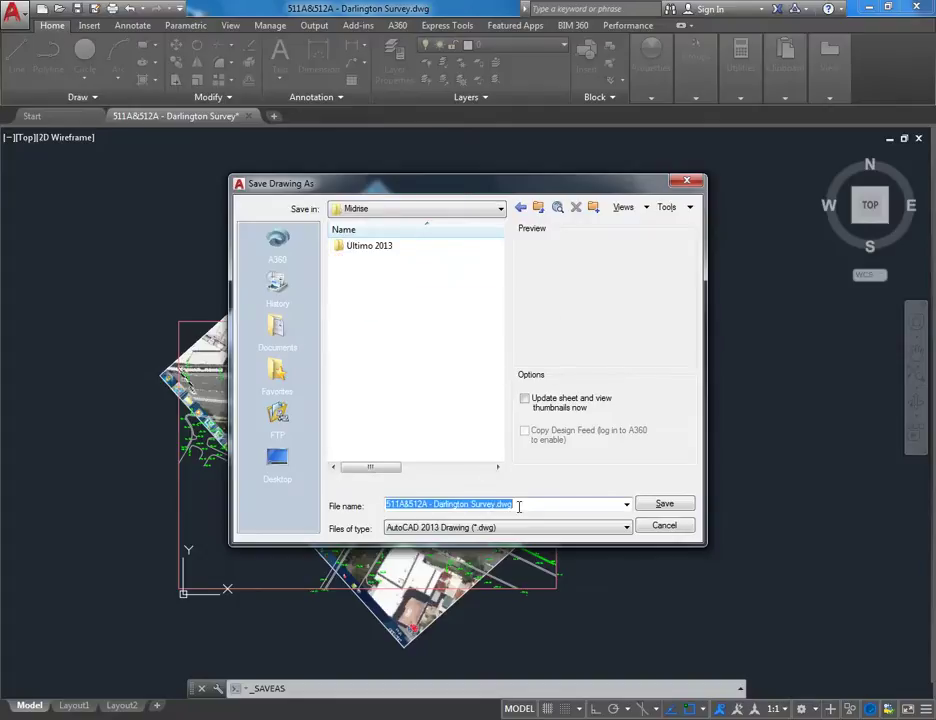
pyautogui.click(414, 355)
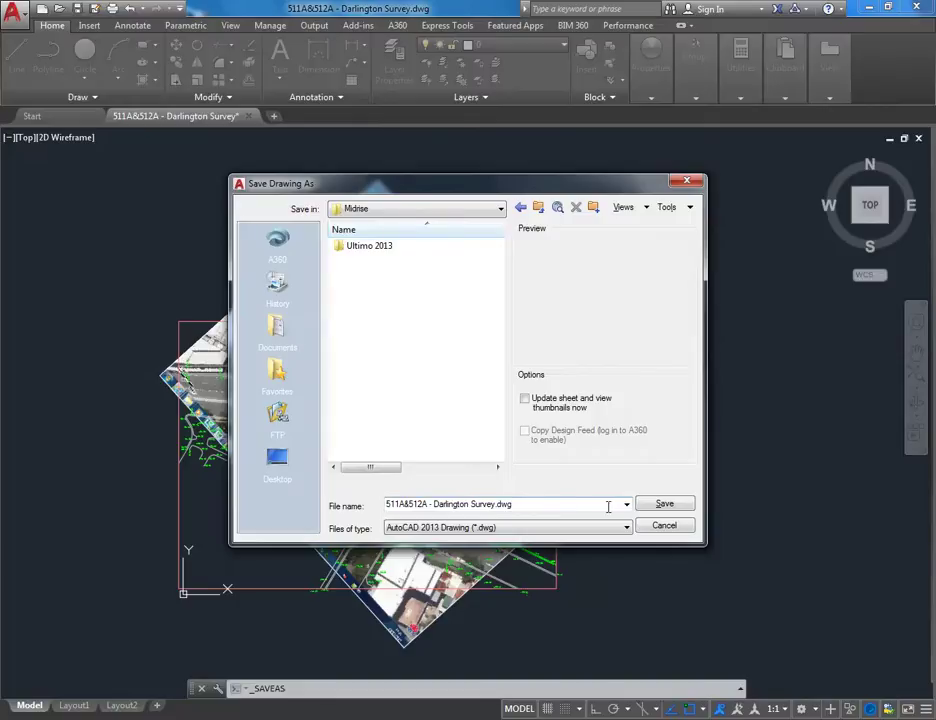
pyautogui.click(443, 505)
pyautogui.moveTo(435, 504); pyautogui.dragTo(261, 497)
pyautogui.press('BackSpace')
pyautogui.click(484, 504)
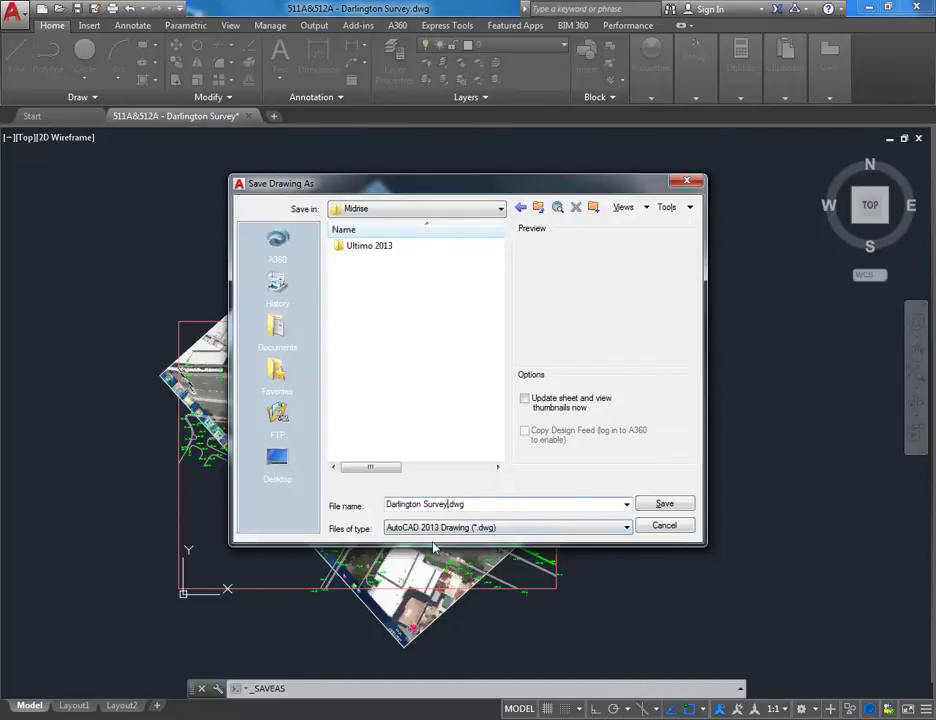
pyautogui.write('w image')
pyautogui.click(664, 503)
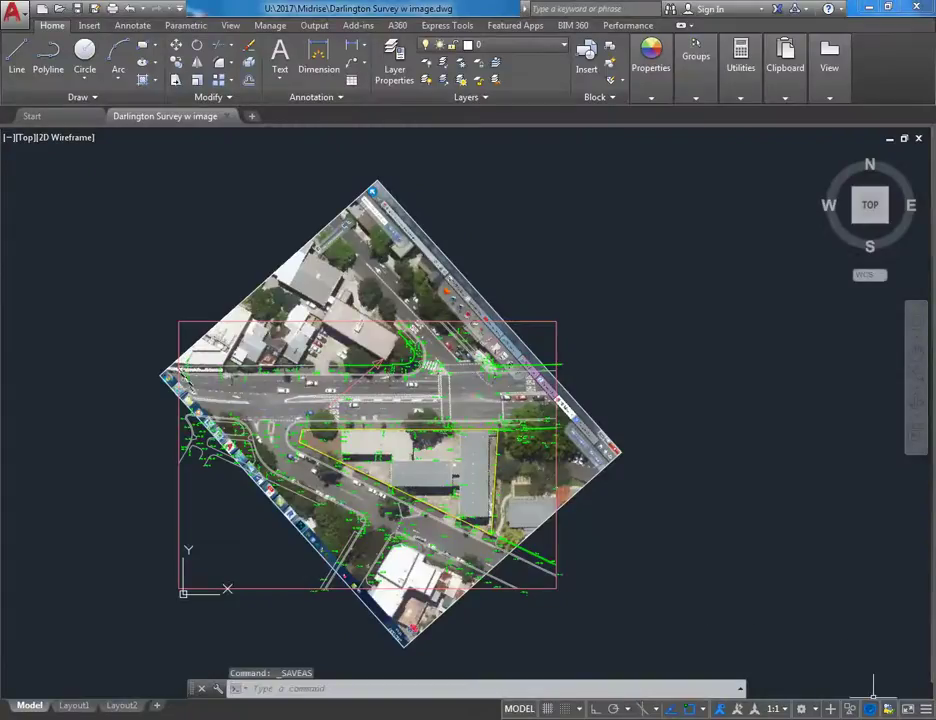
# Show the desktop and switch to Revit 2017
pyautogui.click(930, 716)
pyautogui.click(338, 286)
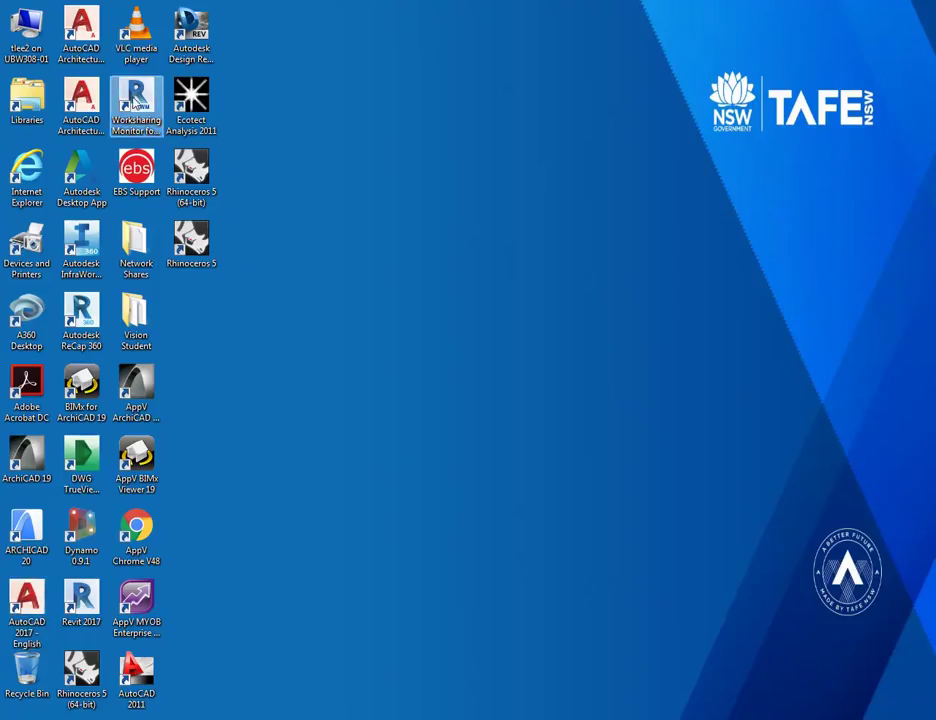
pyautogui.click(84, 603)
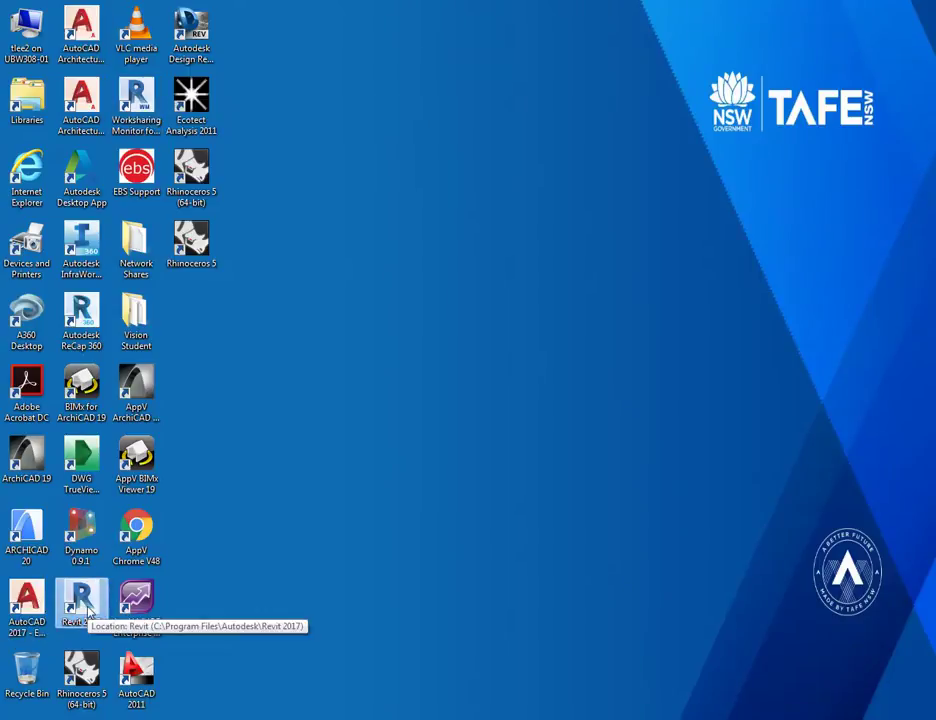
pyautogui.click(228, 361)
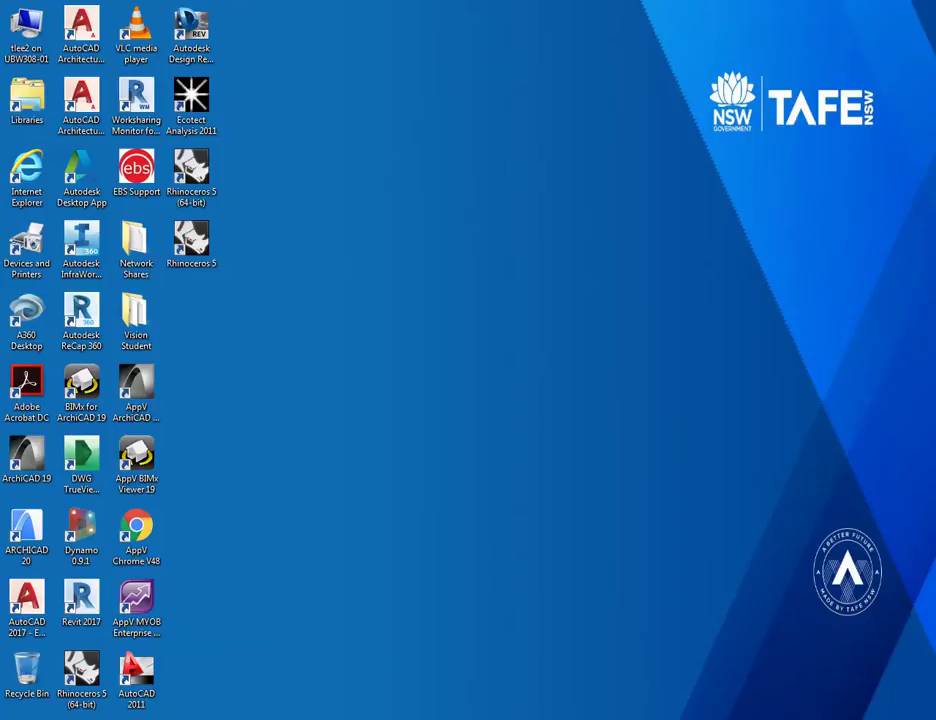
pyautogui.moveTo(443, 677)
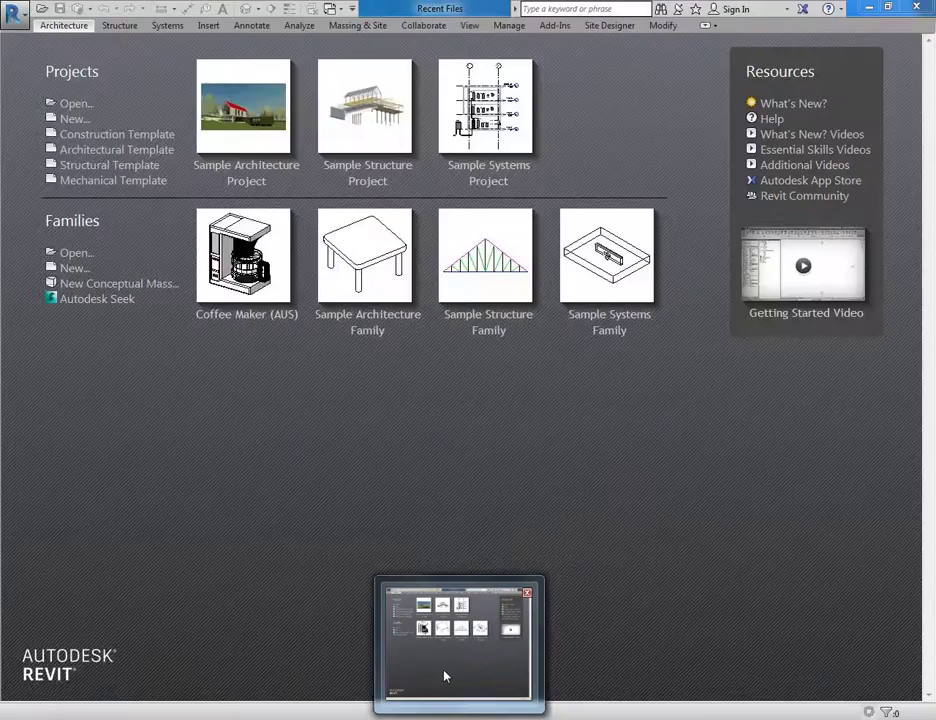
pyautogui.click(445, 677)
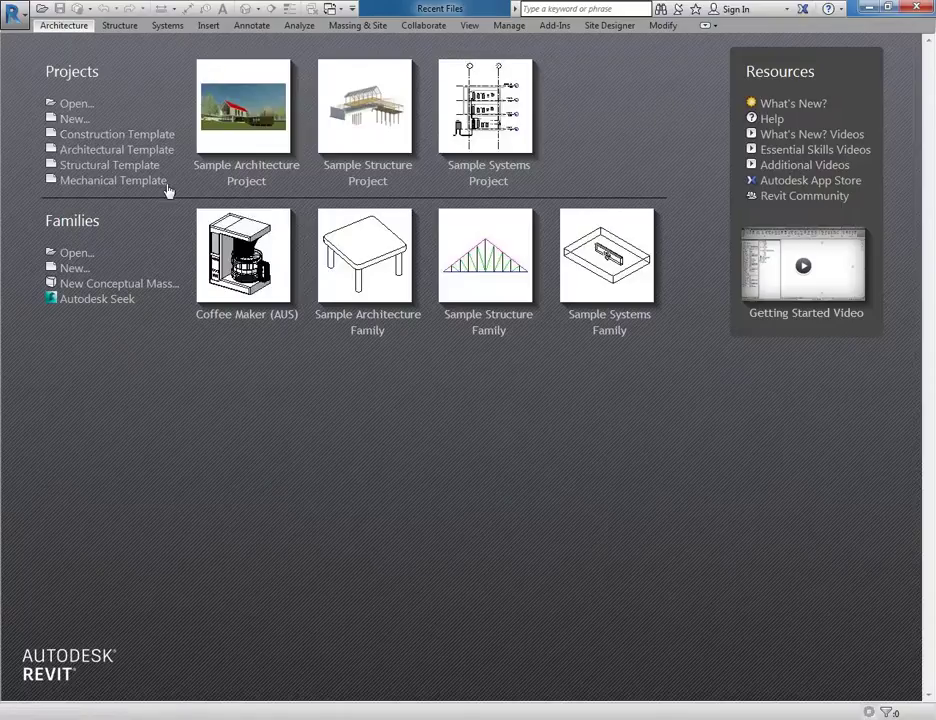
# Create a new project from the Architectural Template and open its Site floor plan
pyautogui.click(91, 152)
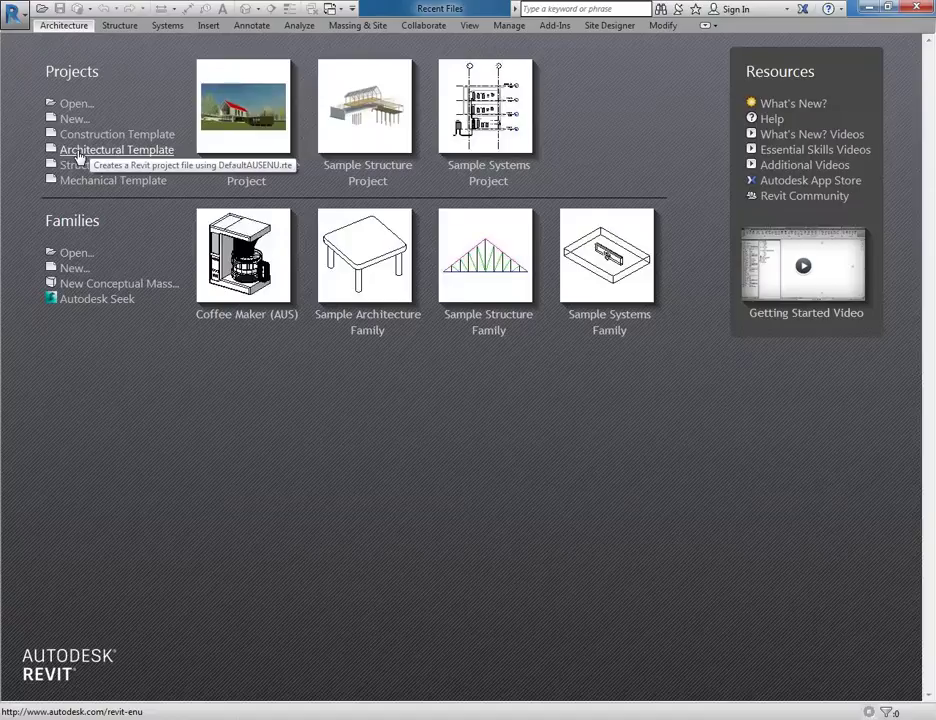
pyautogui.click(78, 153)
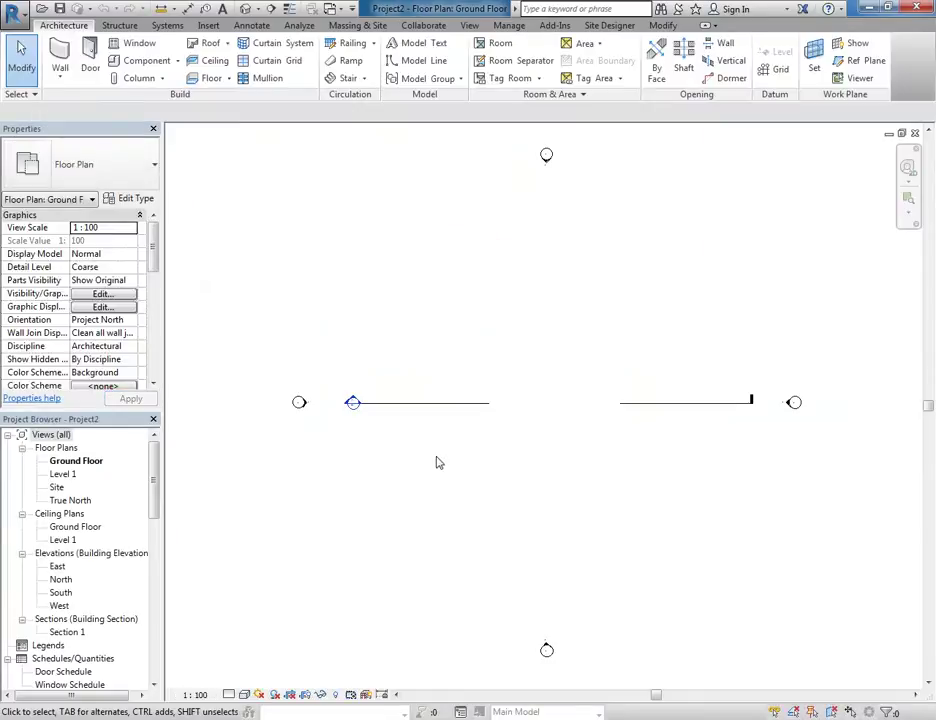
pyautogui.click(52, 461)
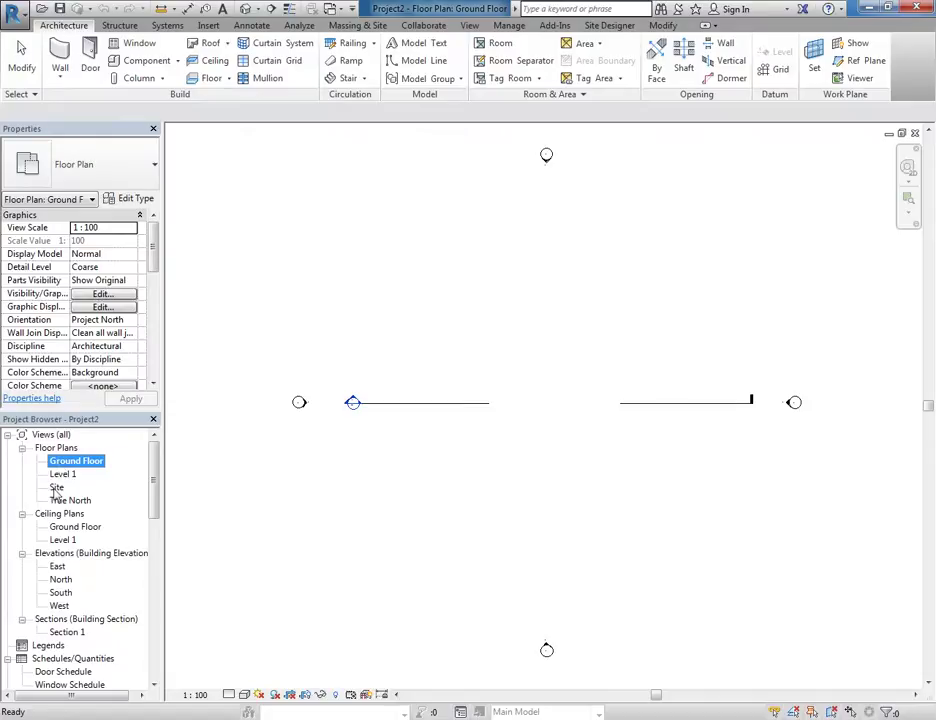
pyautogui.click(57, 487)
pyautogui.doubleClick(57, 488)
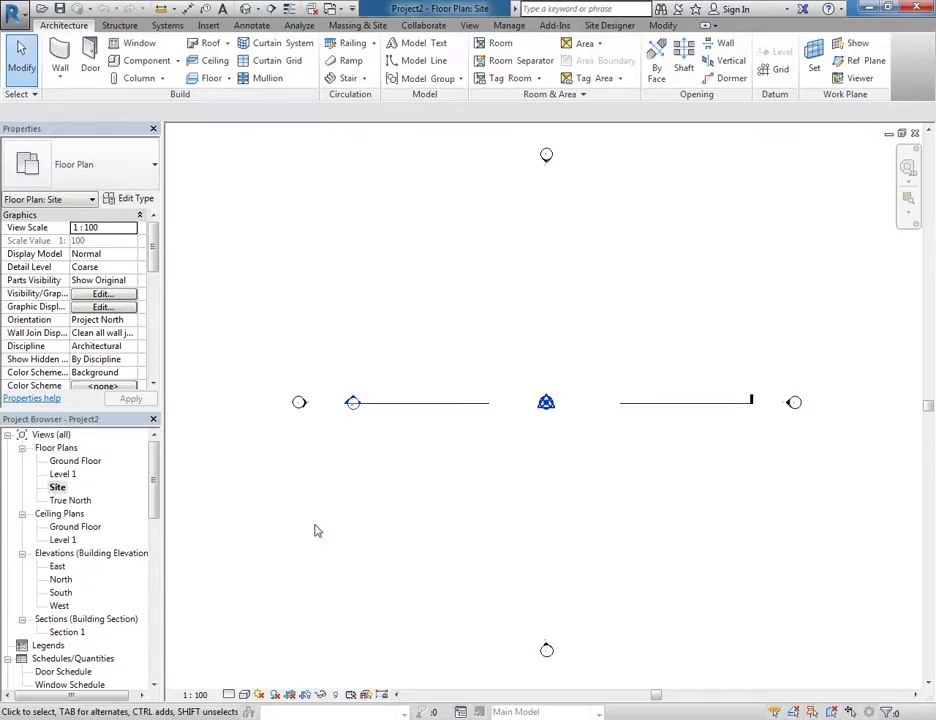
# Duplicate the Site floor plan without detailing and rename the copy "Site Satelite"
pyautogui.rightClick(57, 488)
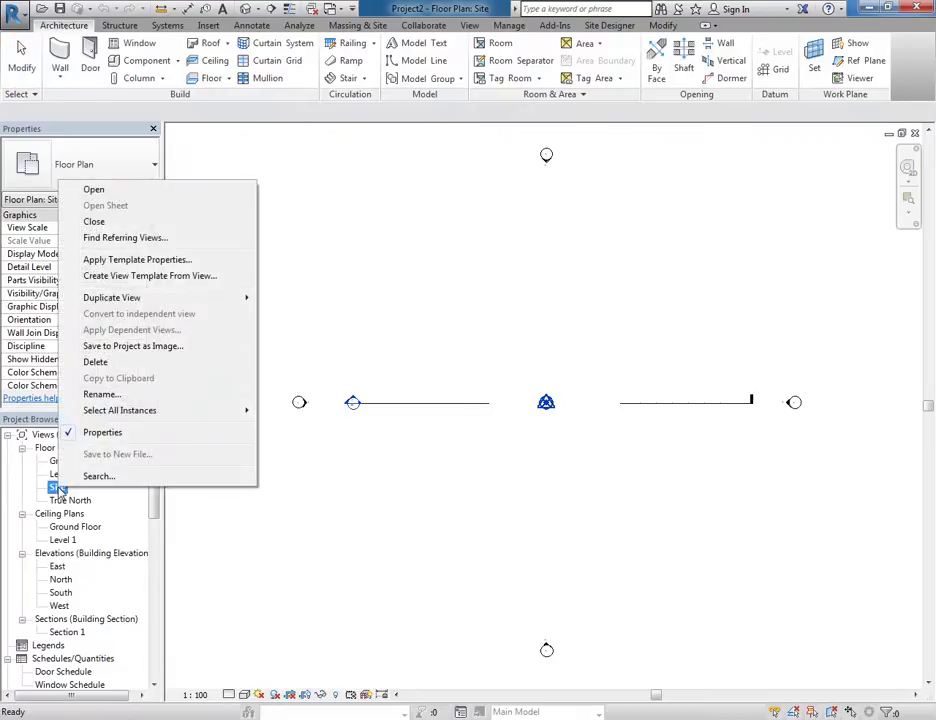
pyautogui.moveTo(240, 300)
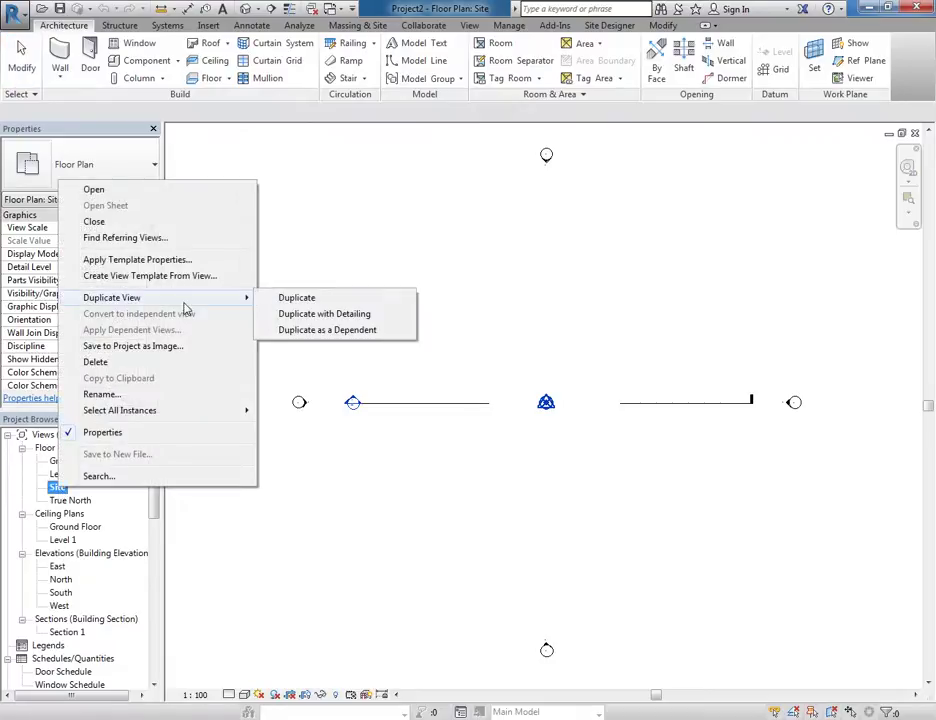
pyautogui.click(303, 298)
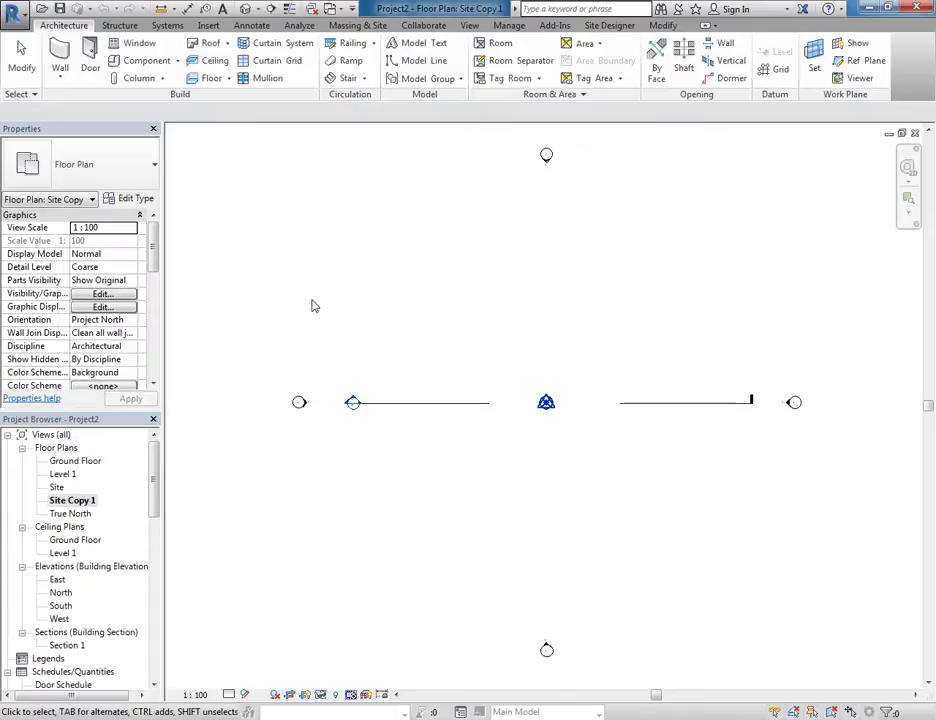
pyautogui.rightClick(69, 503)
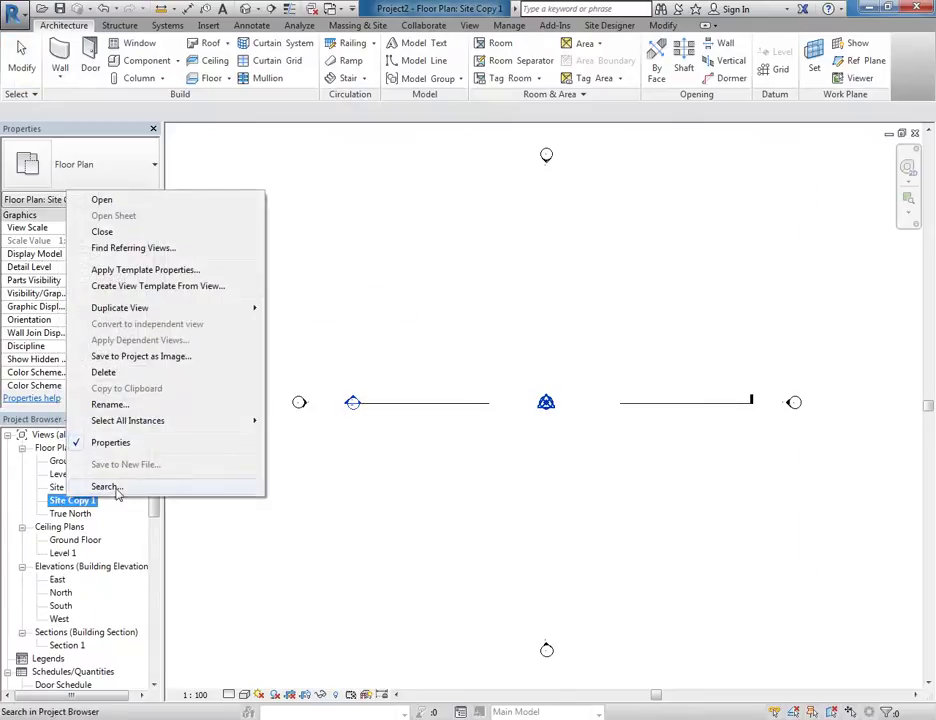
pyautogui.click(107, 404)
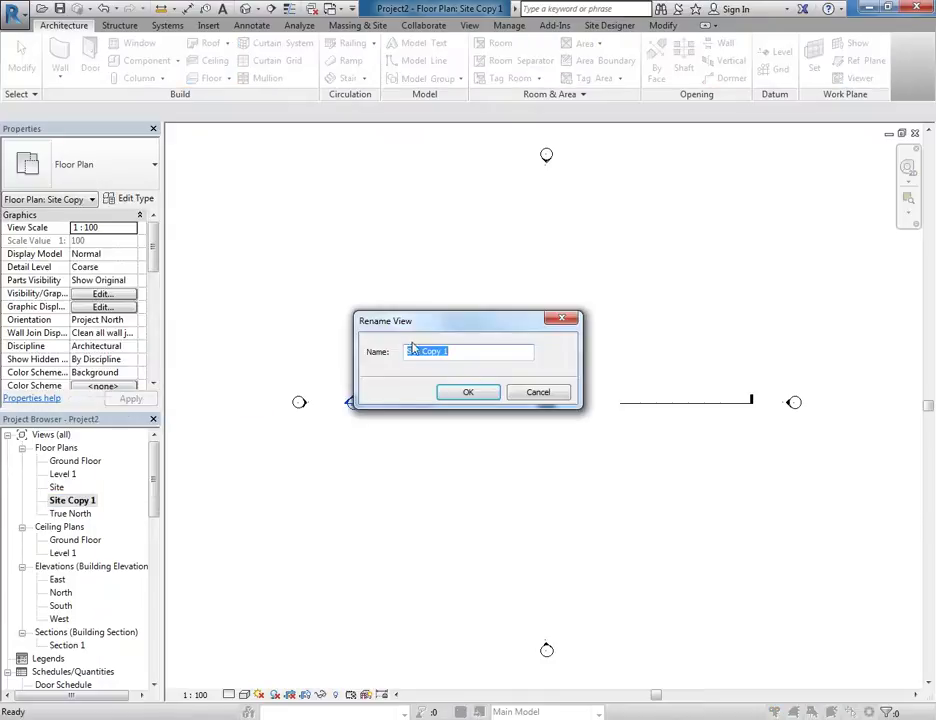
pyautogui.moveTo(421, 351); pyautogui.dragTo(512, 347)
pyautogui.press('BackSpace')
pyautogui.write('Satellite')
pyautogui.click(476, 394)
pyautogui.scroll(-2, 447, 303)
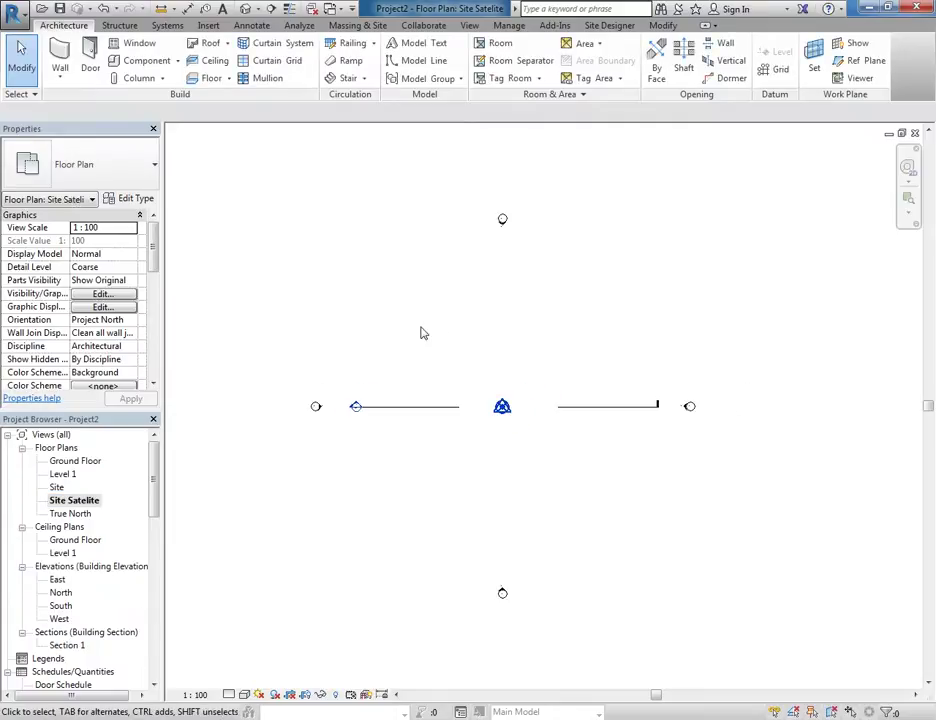
# Start linking a CAD drawing into the Site Satelite plan and browse to the home drive (U:)
pyautogui.click(208, 25)
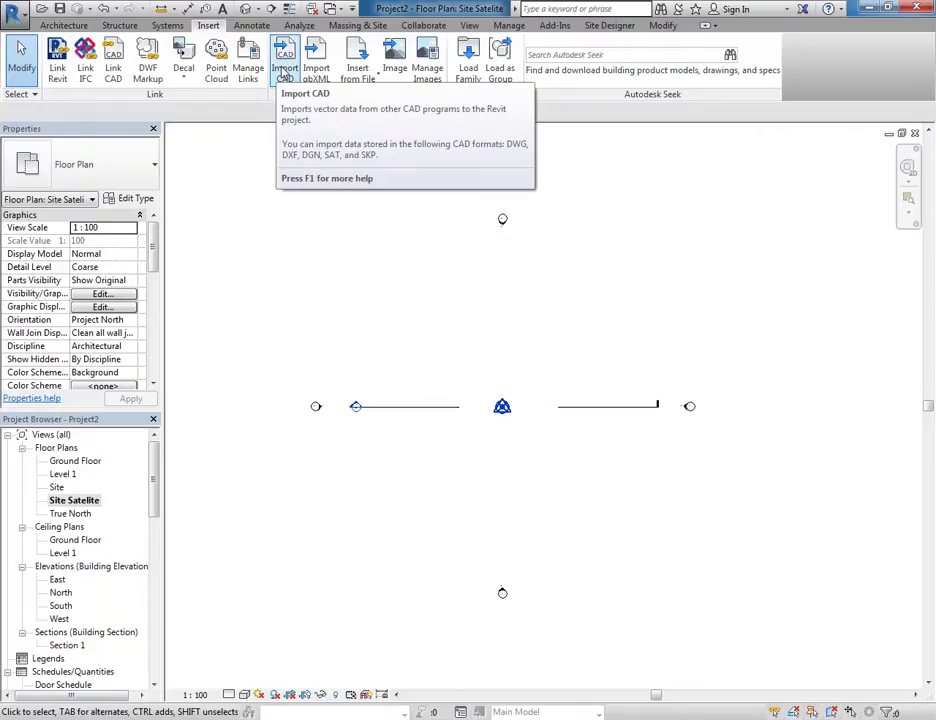
pyautogui.click(115, 66)
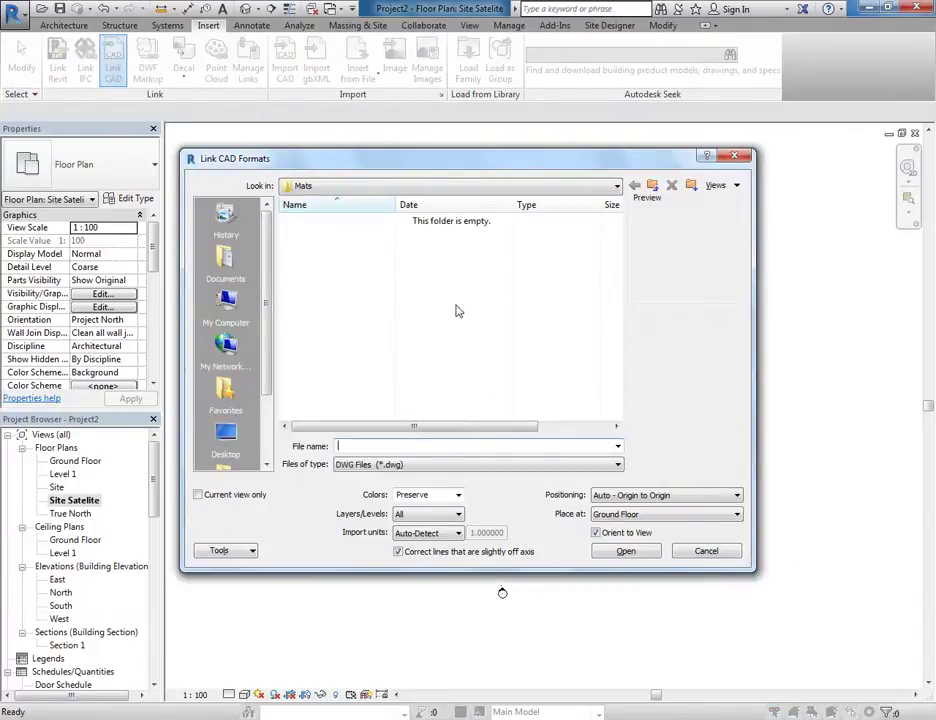
pyautogui.click(417, 188)
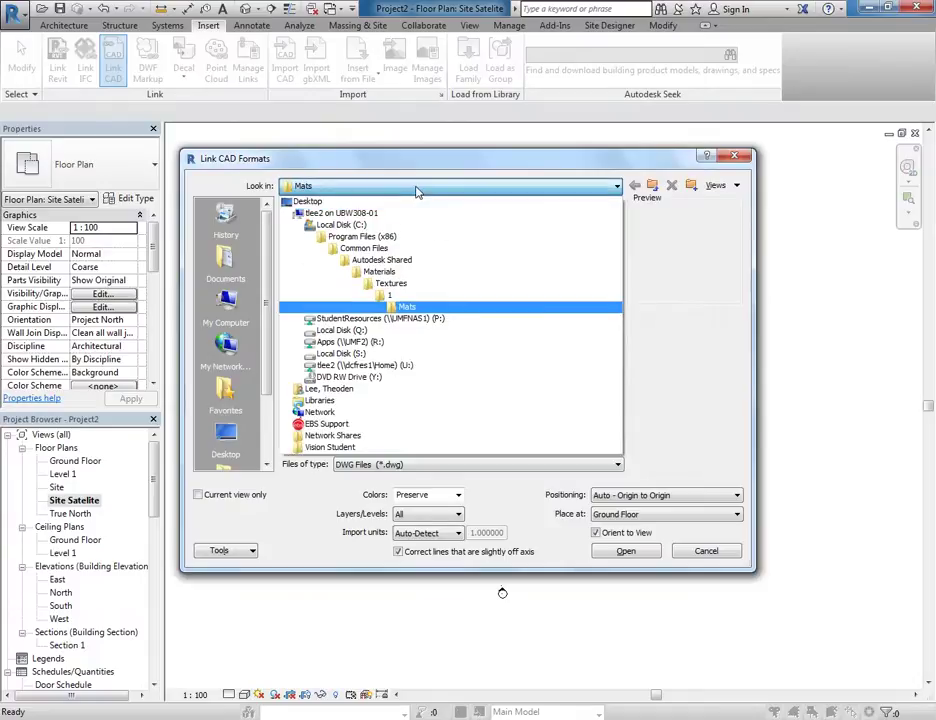
pyautogui.click(388, 366)
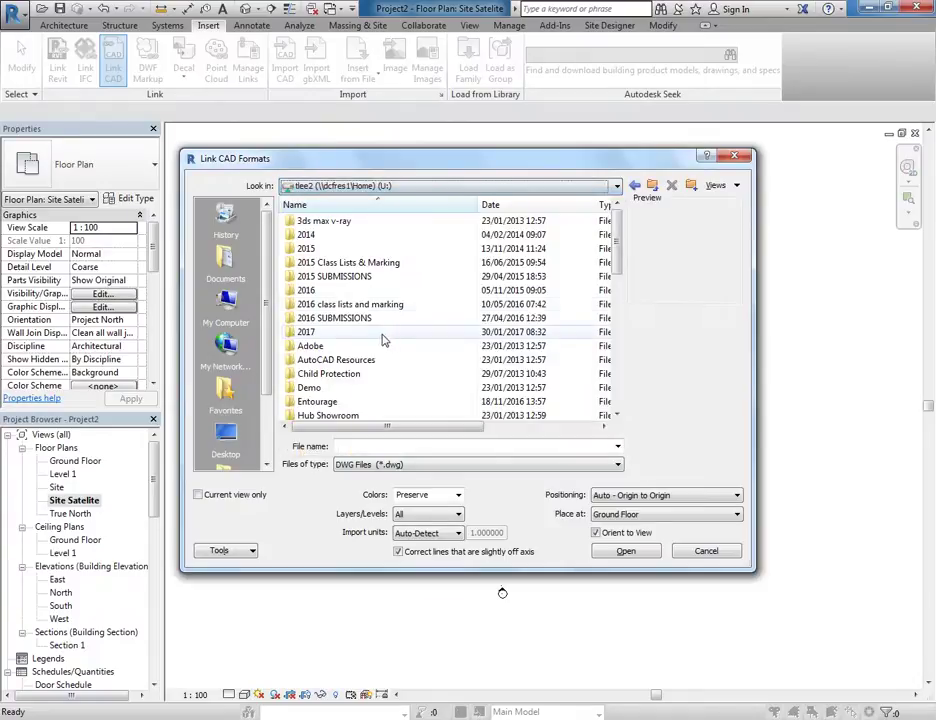
# Browse to the 2017 > Midrise folder and select Darlington Survey w image.dwg as the CAD file to link
pyautogui.doubleClick(306, 332)
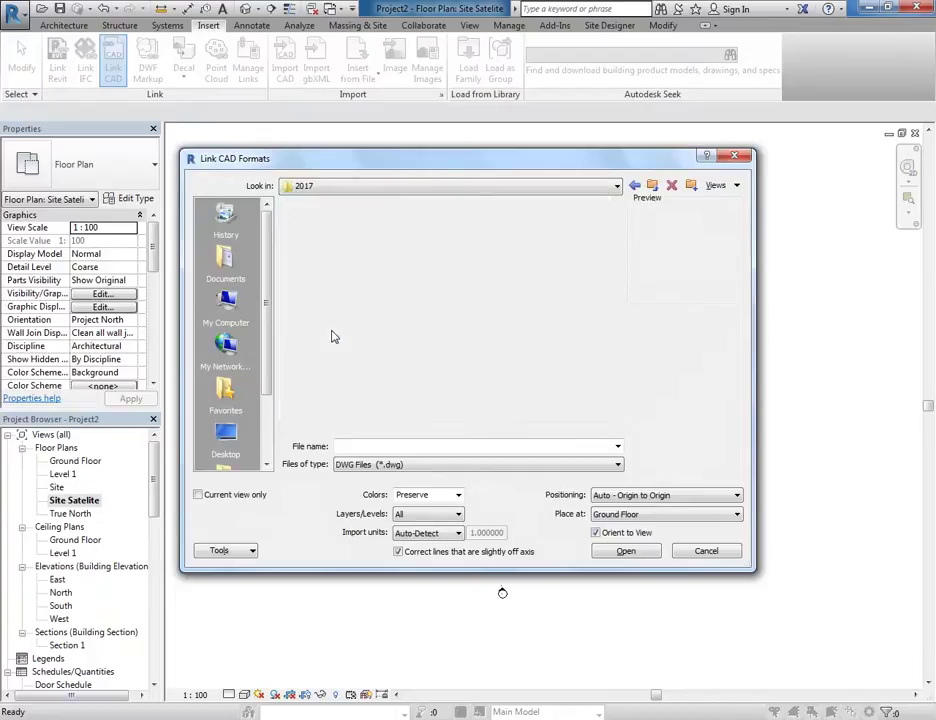
pyautogui.doubleClick(317, 279)
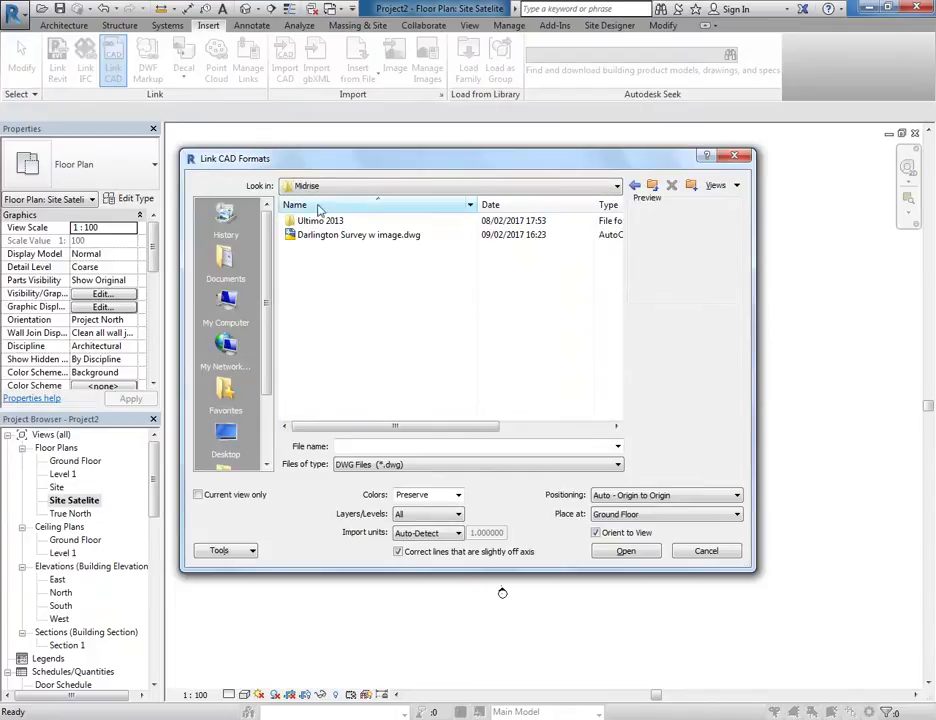
pyautogui.click(322, 236)
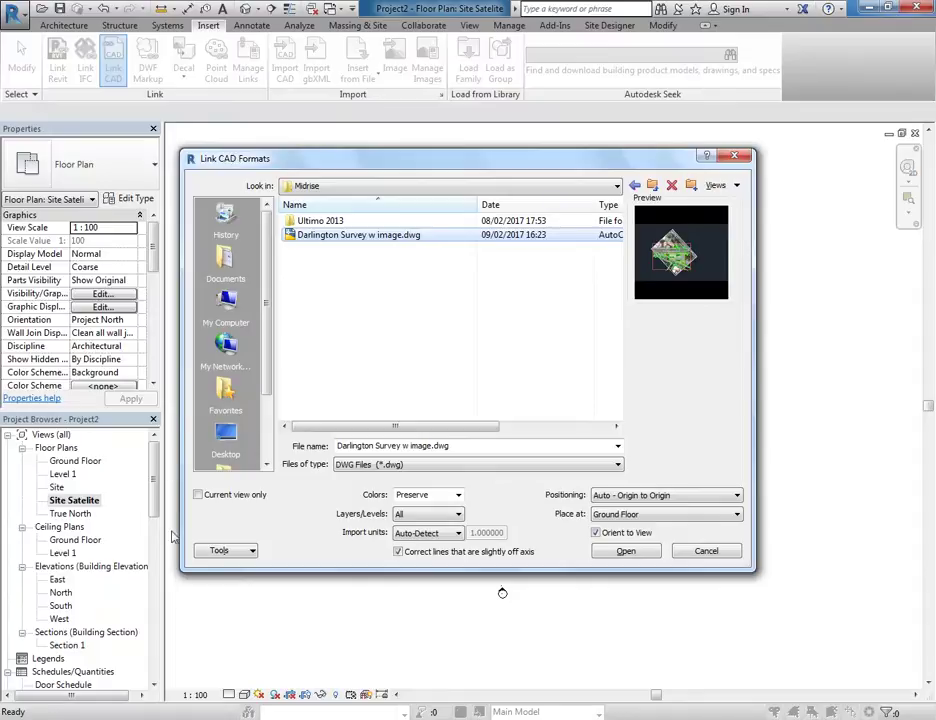
# Limit the CAD link to the current view, with millimeter import units, preserved colors and Manual - Center positioning
pyautogui.click(198, 494)
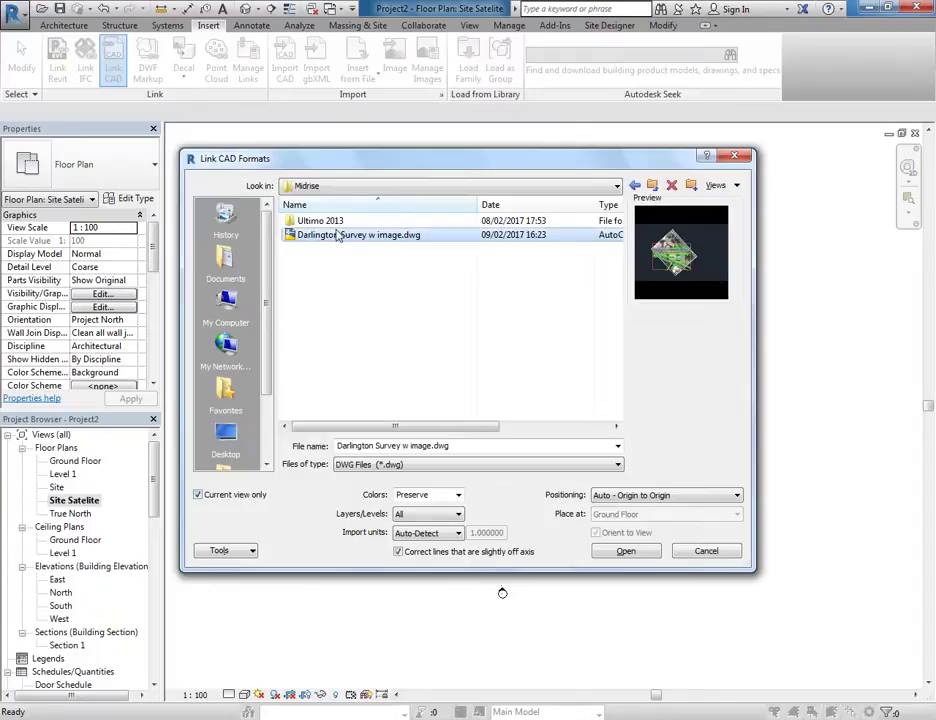
pyautogui.click(418, 535)
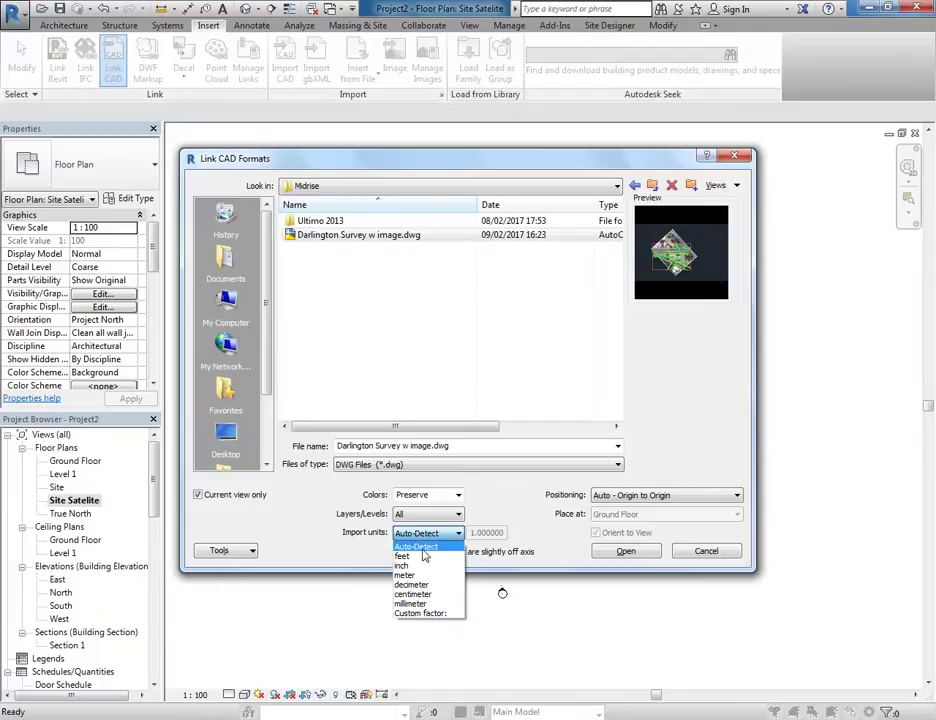
pyautogui.click(414, 605)
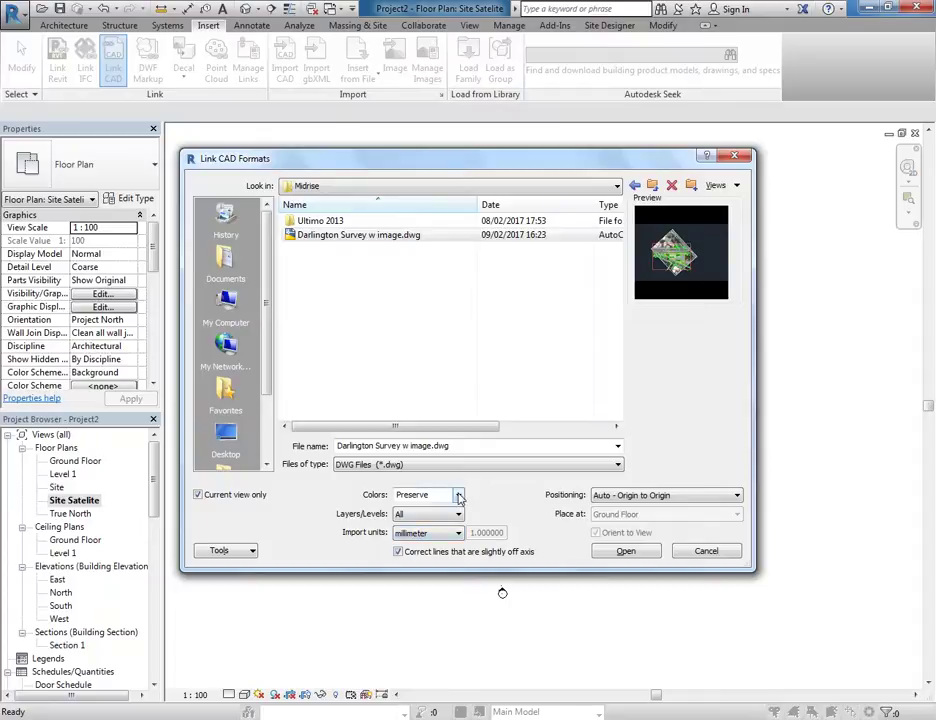
pyautogui.click(458, 496)
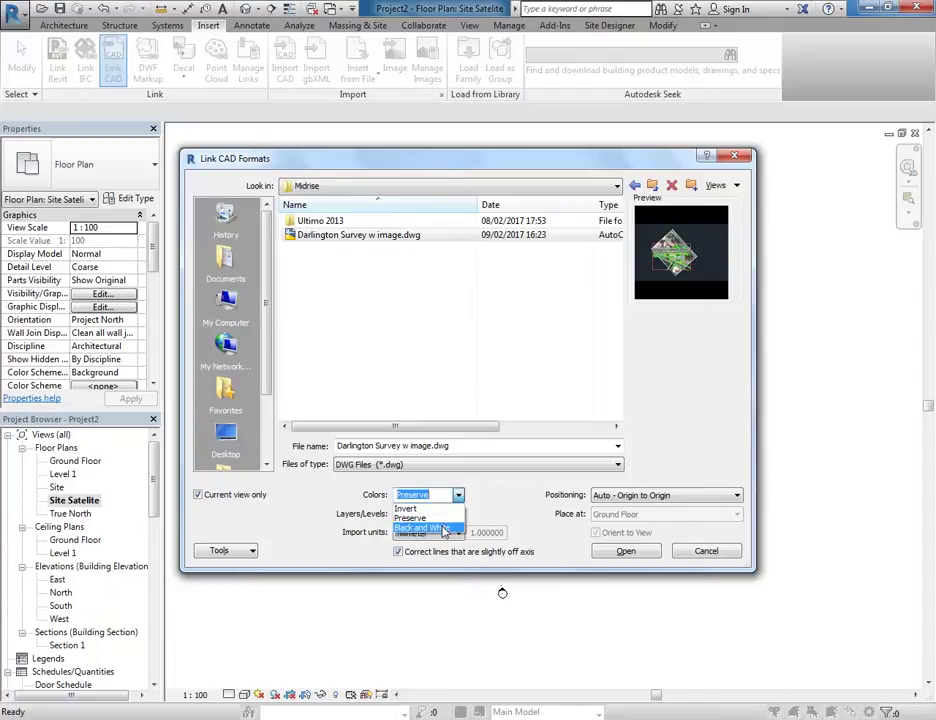
pyautogui.click(458, 496)
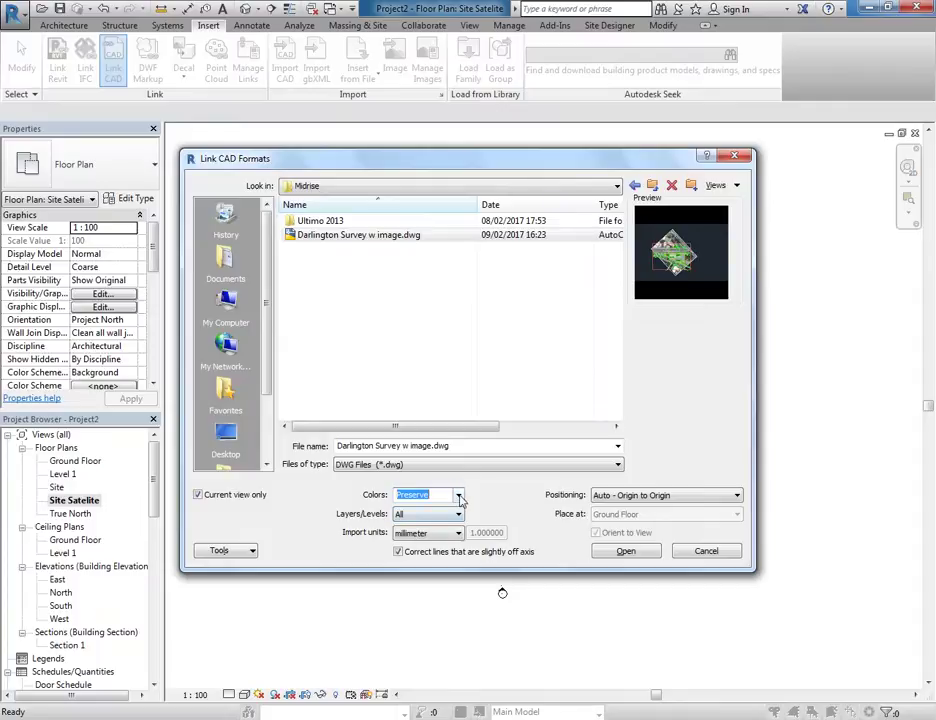
pyautogui.click(705, 497)
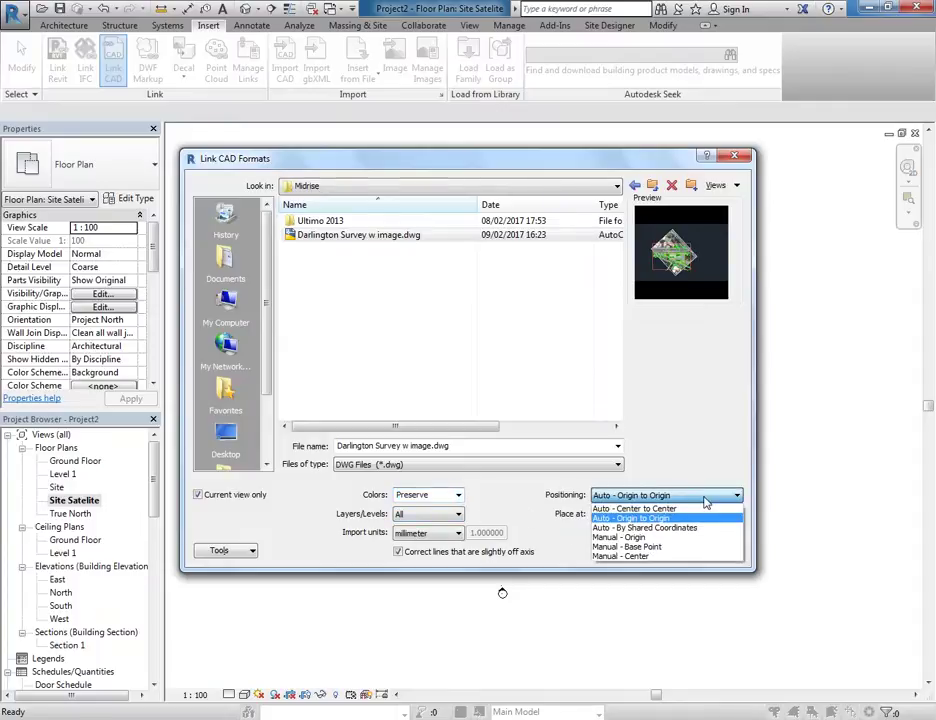
pyautogui.click(644, 557)
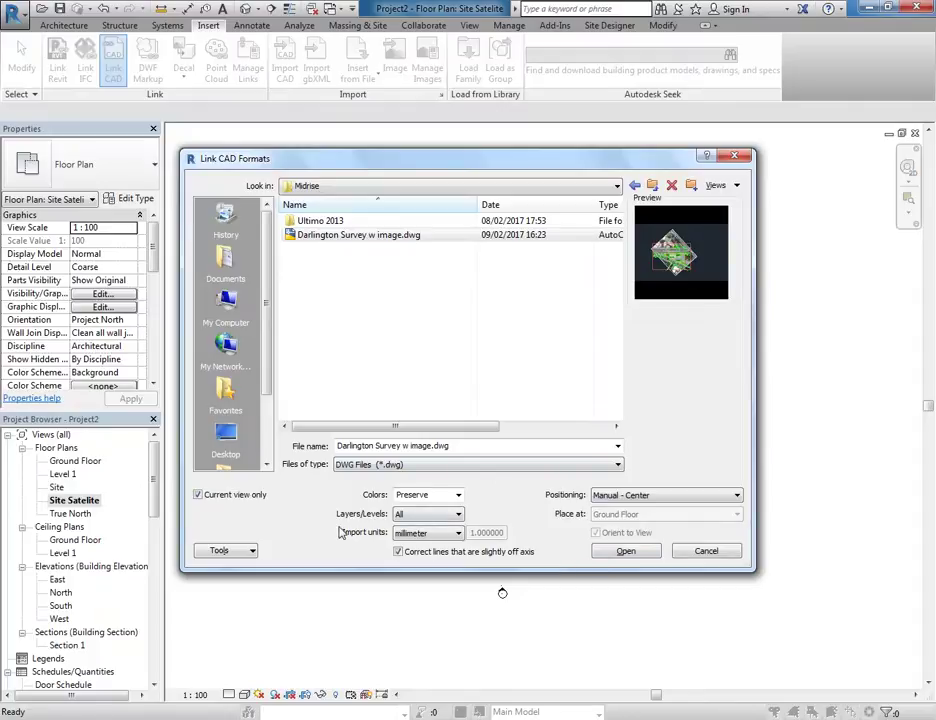
# Load the survey drawing and place it around the site markers in the Site Satelite plan
pyautogui.click(626, 551)
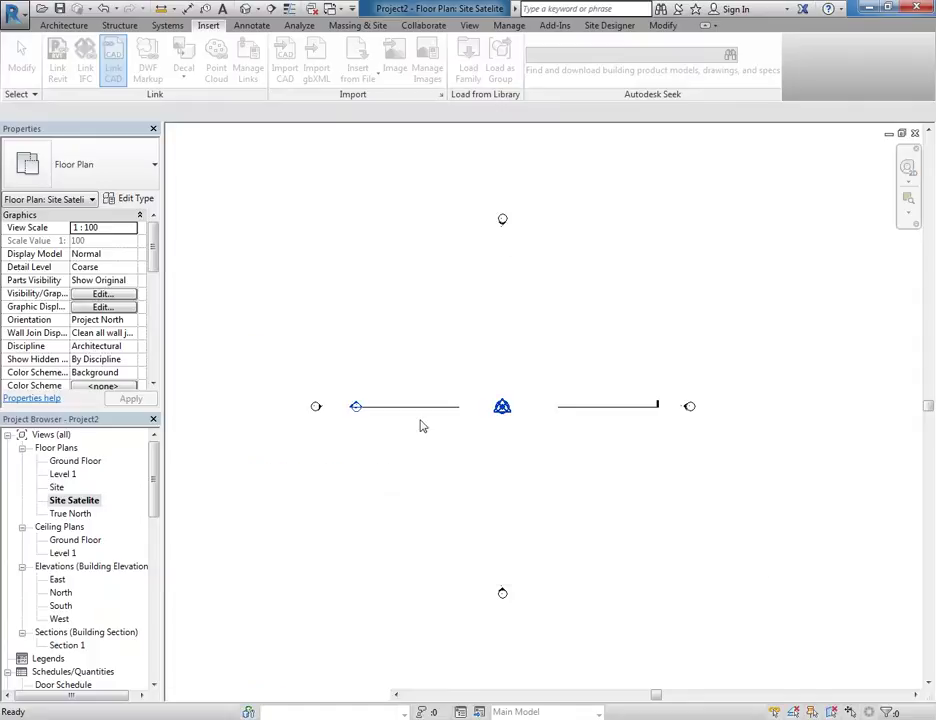
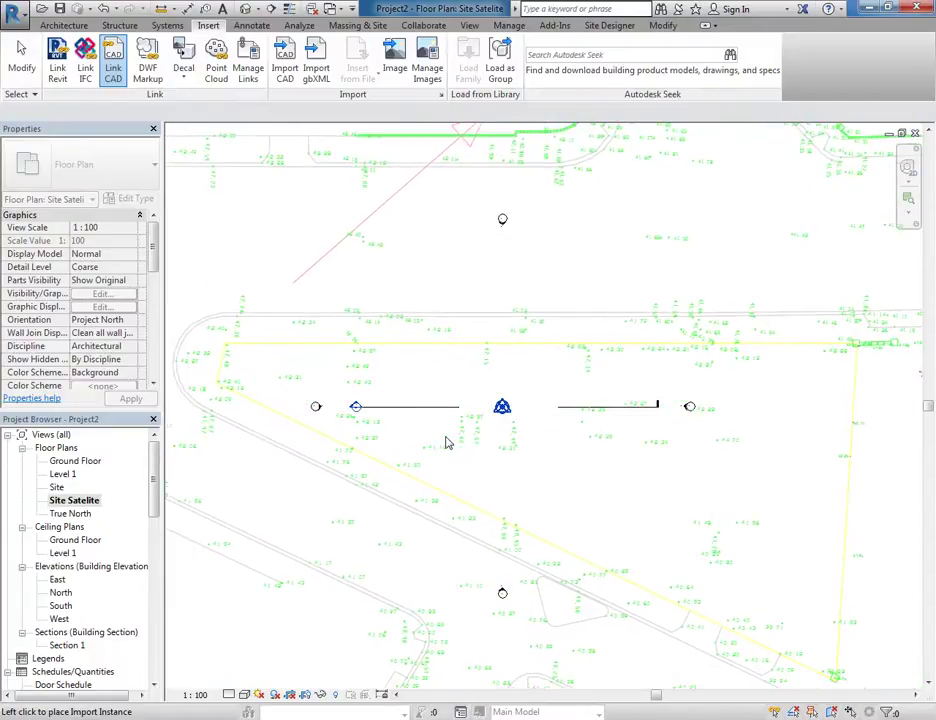
pyautogui.click(447, 443)
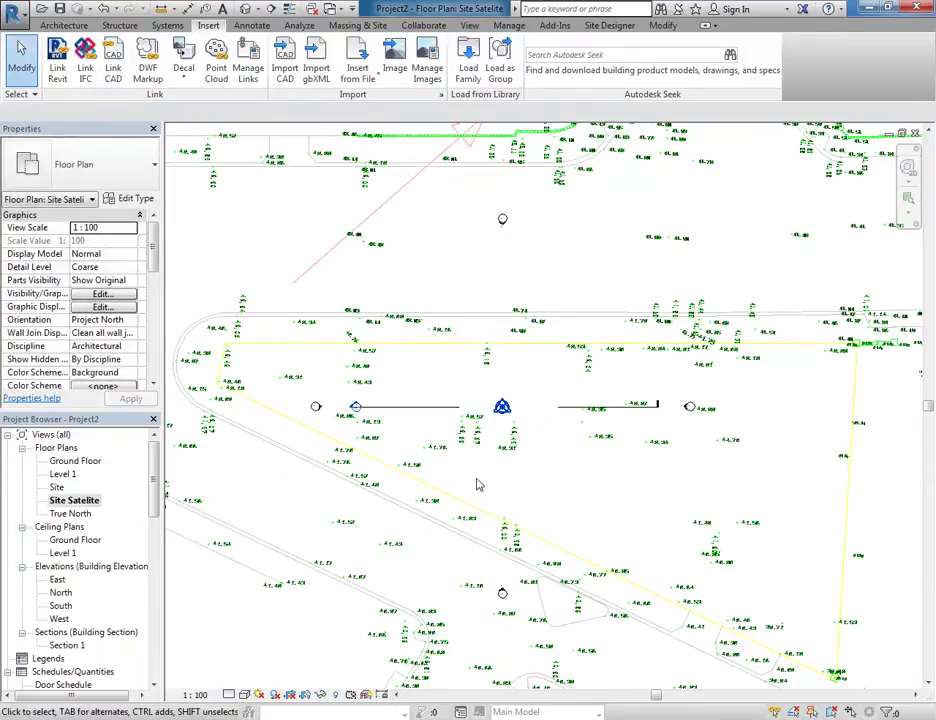
pyautogui.scroll(-5, 477, 485)
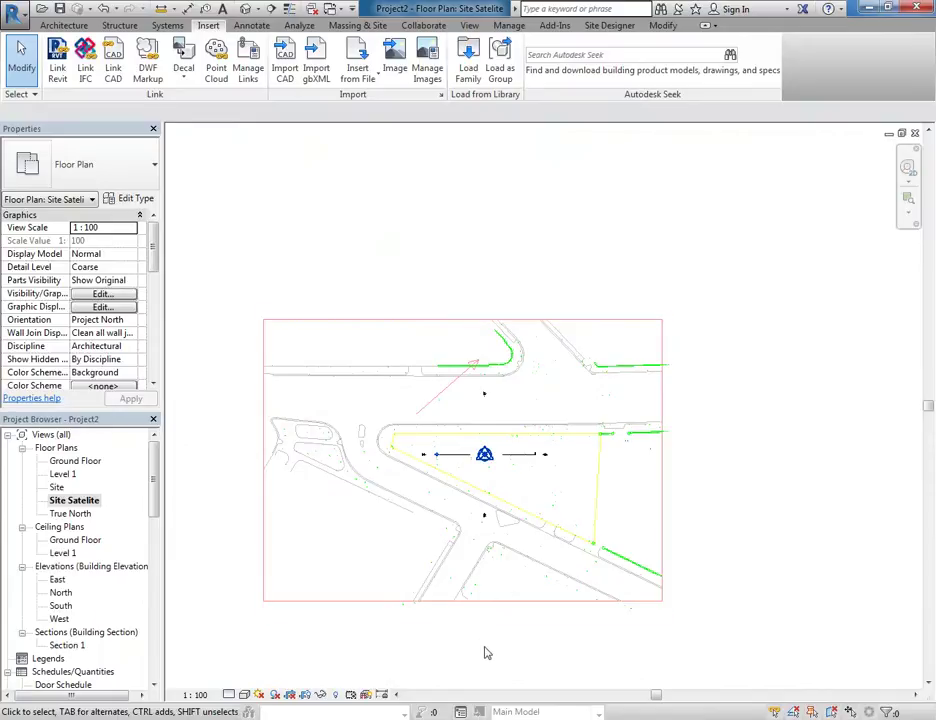
pyautogui.click(422, 515)
pyautogui.scroll(2, 423, 514)
pyautogui.scroll(-2, 422, 515)
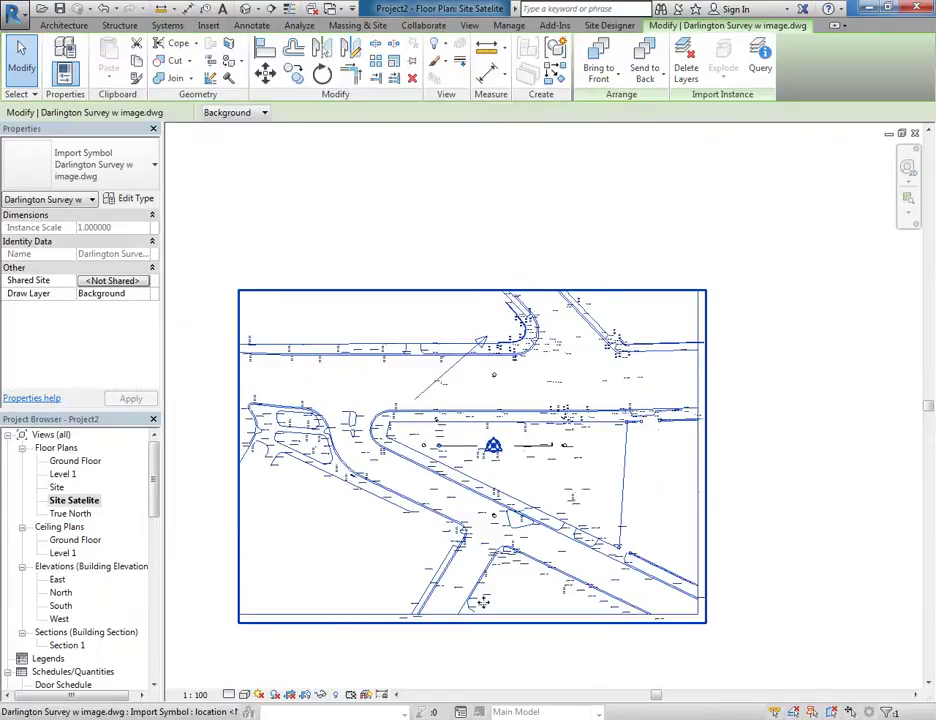
pyautogui.click(516, 658)
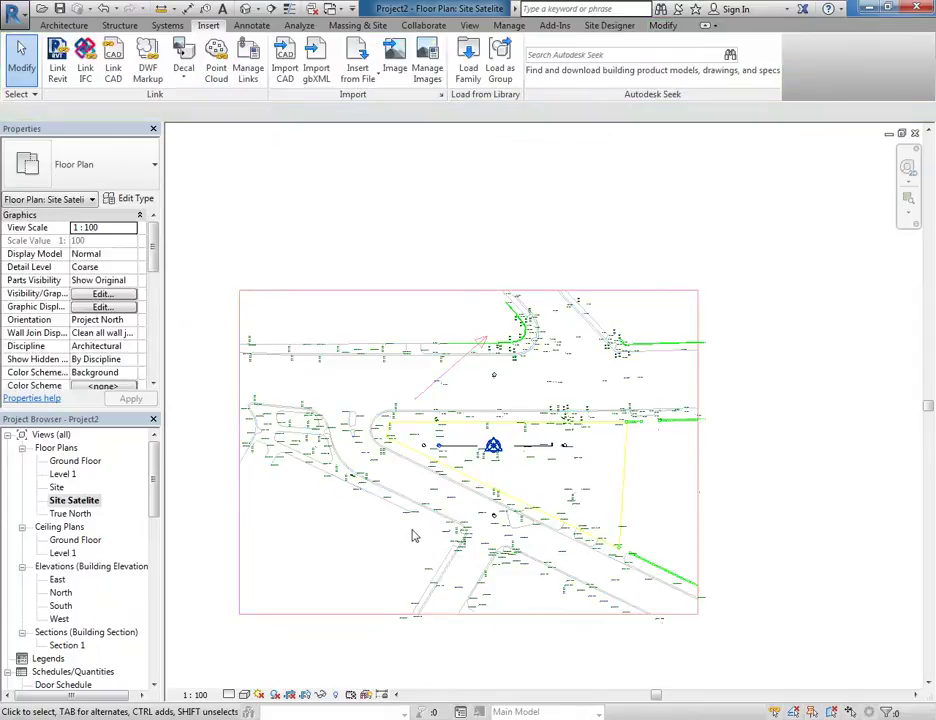
pyautogui.moveTo(412, 533); pyautogui.dragTo(455, 529, button='middle')
pyautogui.scroll(2, 445, 524)
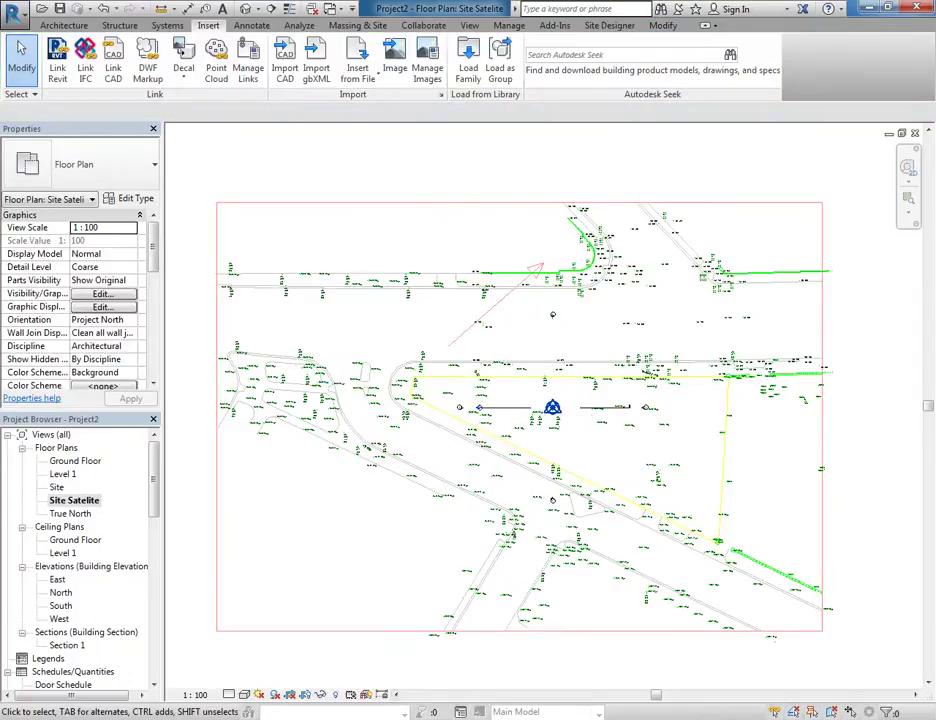
# Switch to AutoCAD, save the Darlington Survey w image drawing, and return to Revit
pyautogui.moveTo(548, 717)
pyautogui.click(548, 655)
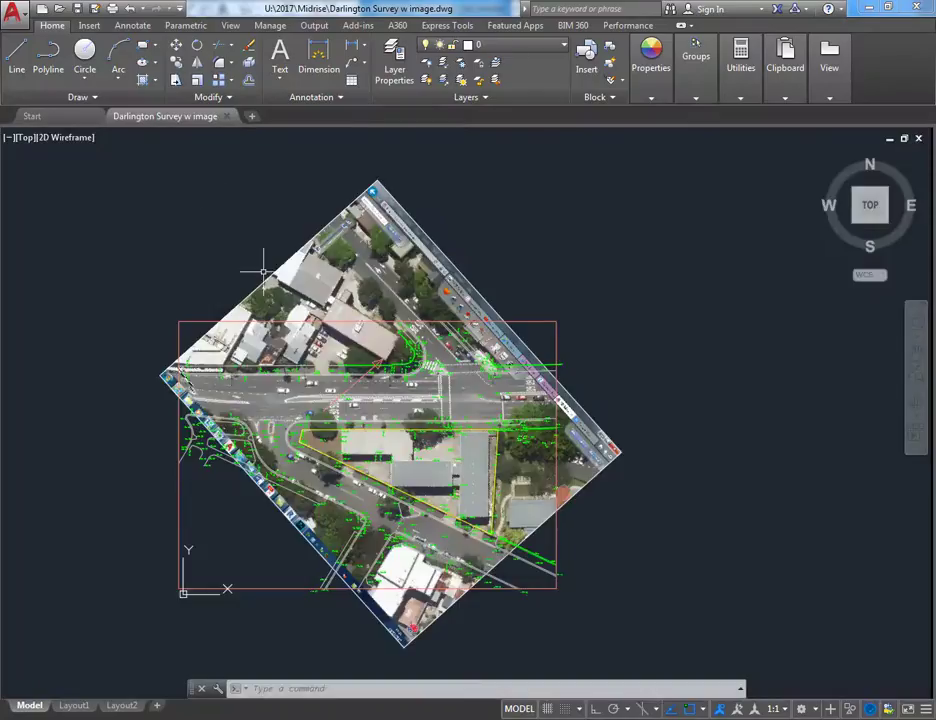
pyautogui.click(78, 9)
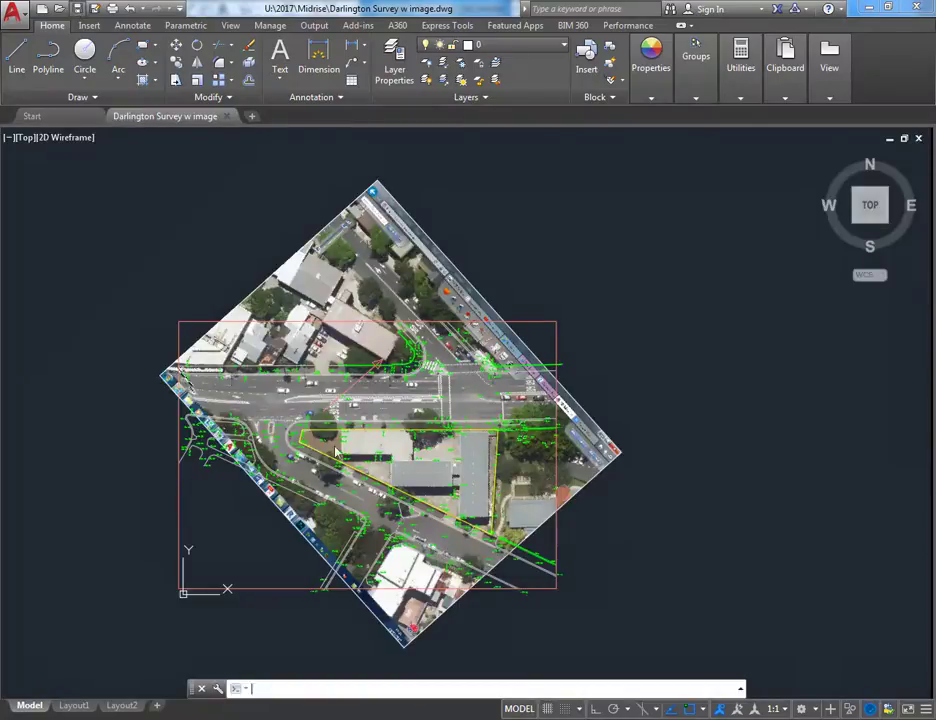
pyautogui.hotkey('alt', 'Tab')
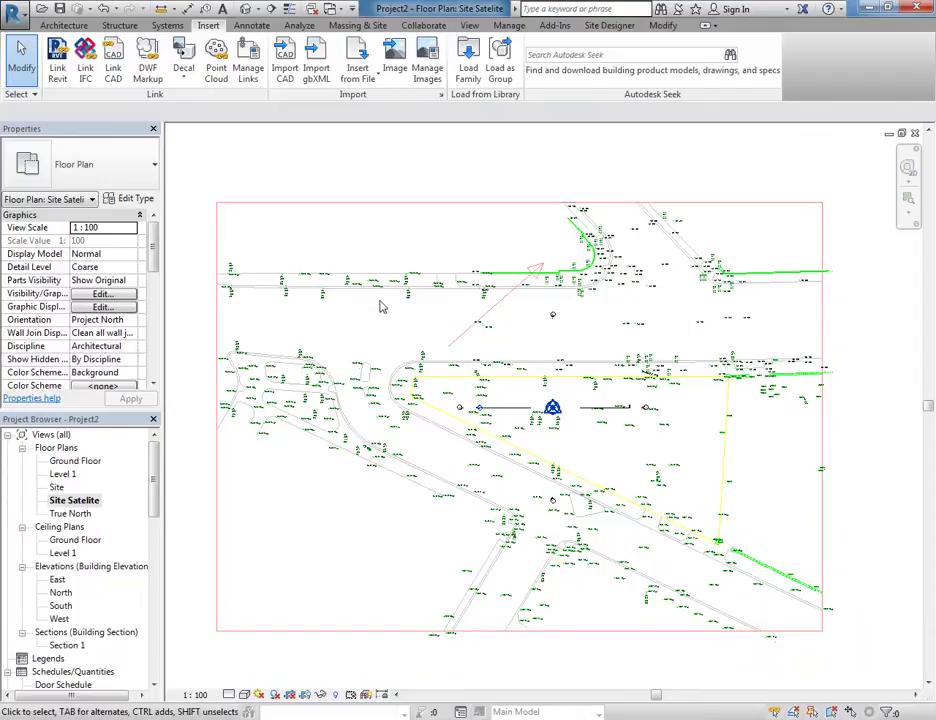
# Reload the Darlington Survey w image.dwg link among the project's linked CAD formats
pyautogui.scroll(-2, 360, 325)
pyautogui.moveTo(351, 376); pyautogui.dragTo(359, 397, button='middle')
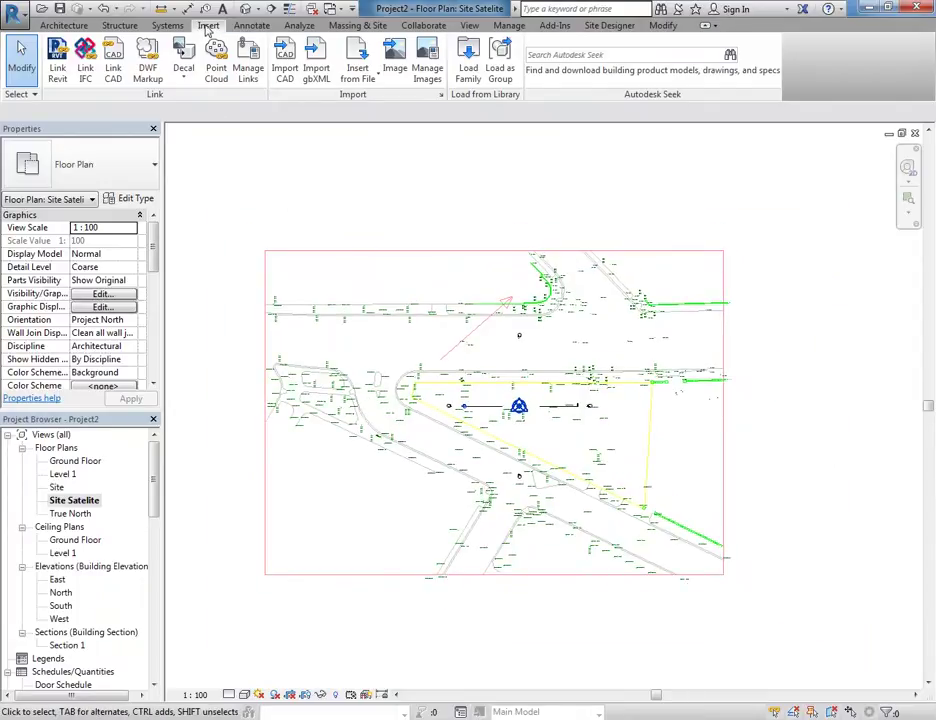
pyautogui.click(247, 70)
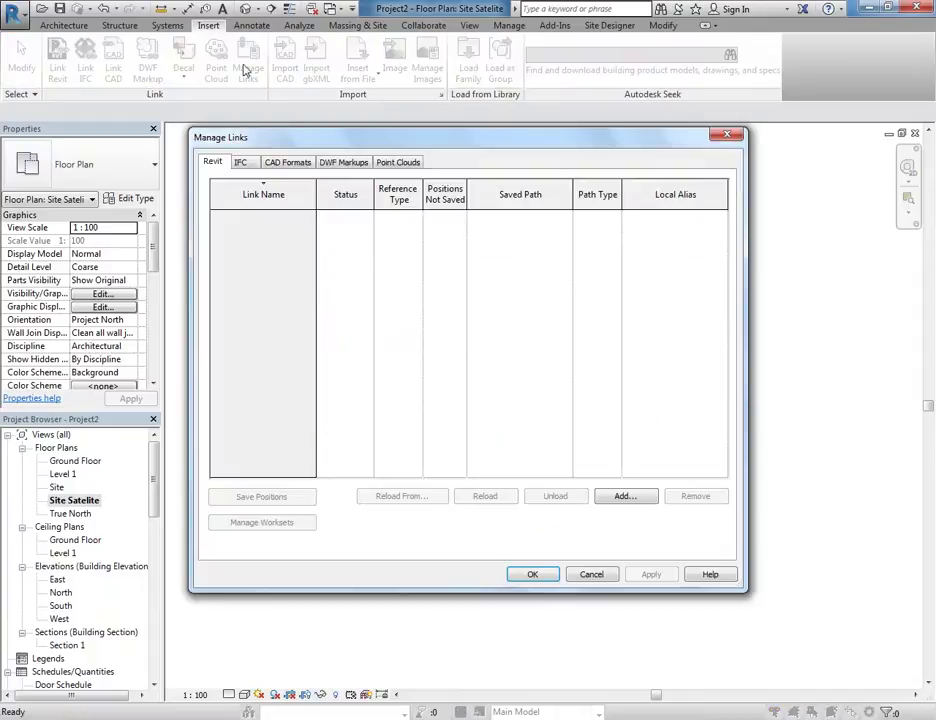
pyautogui.click(289, 163)
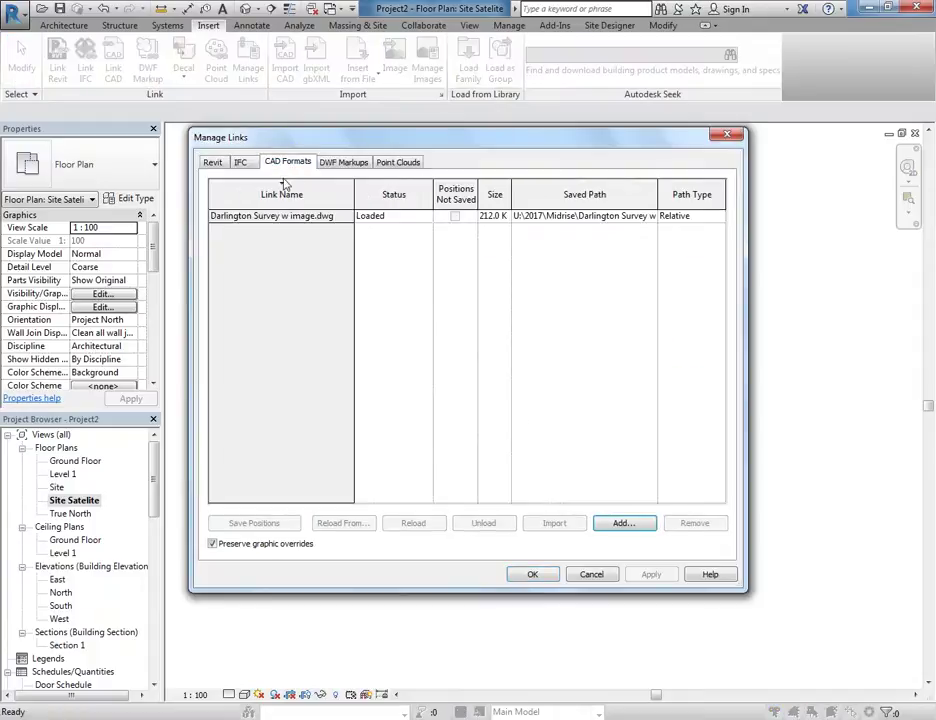
pyautogui.click(258, 215)
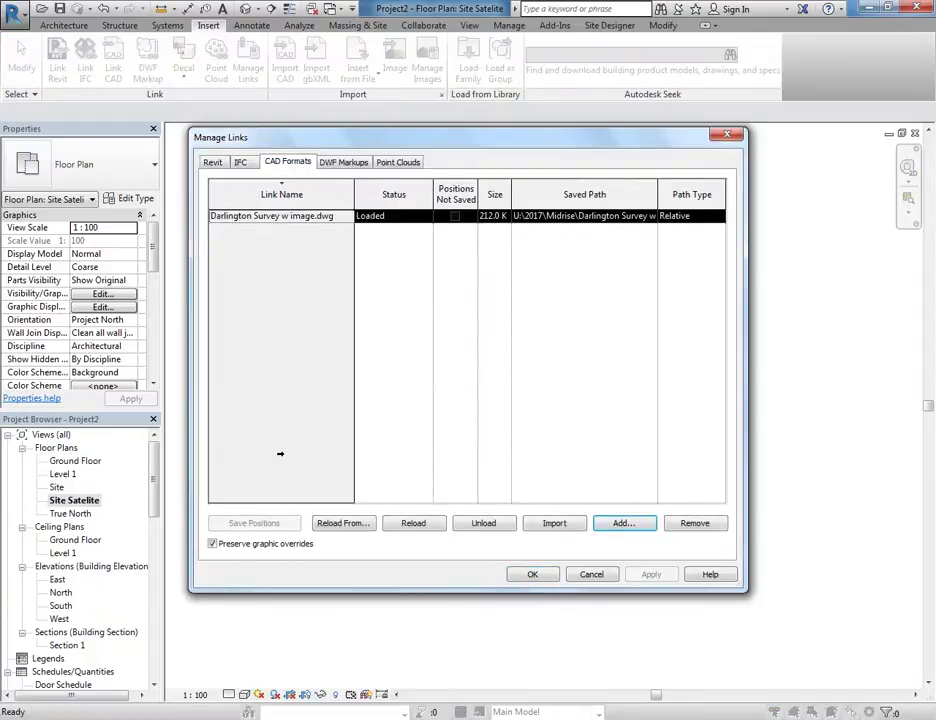
pyautogui.click(414, 524)
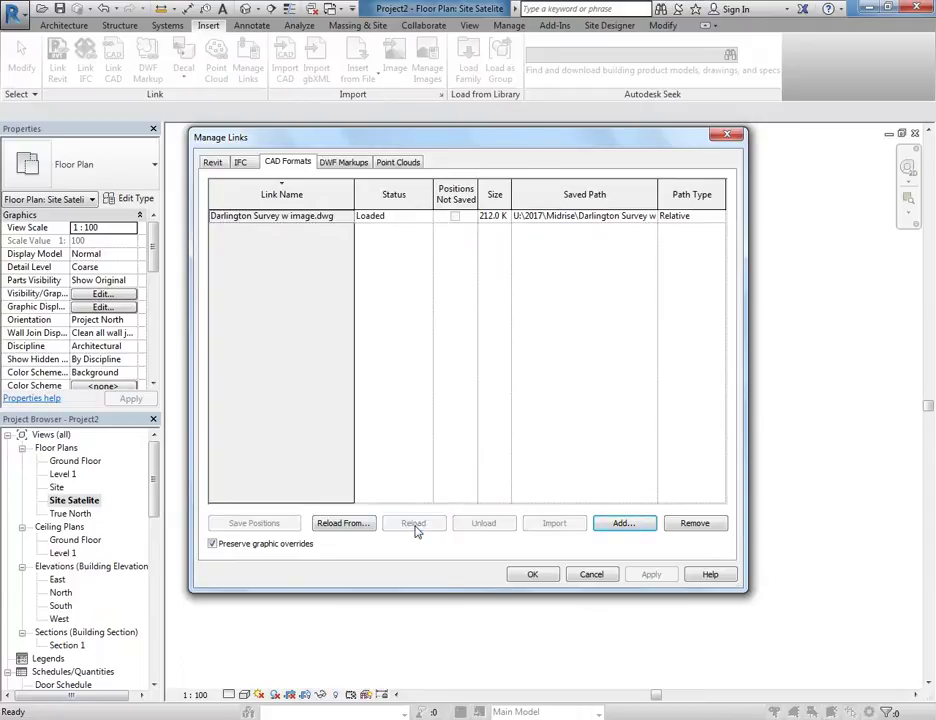
pyautogui.click(533, 577)
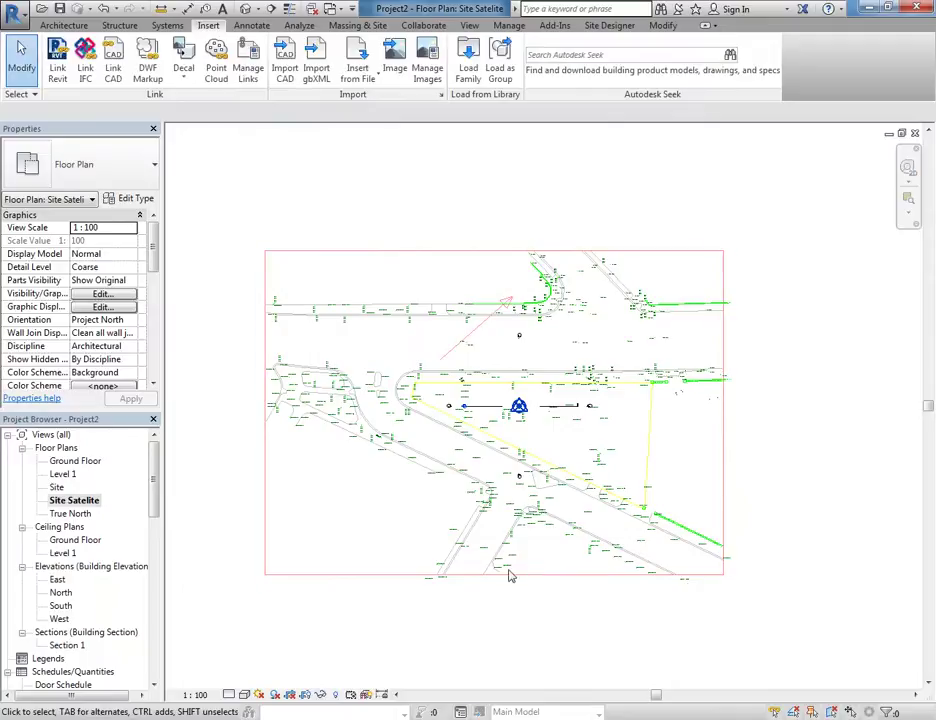
# Delete the linked survey drawing from the Site Satelite plan
pyautogui.click(425, 573)
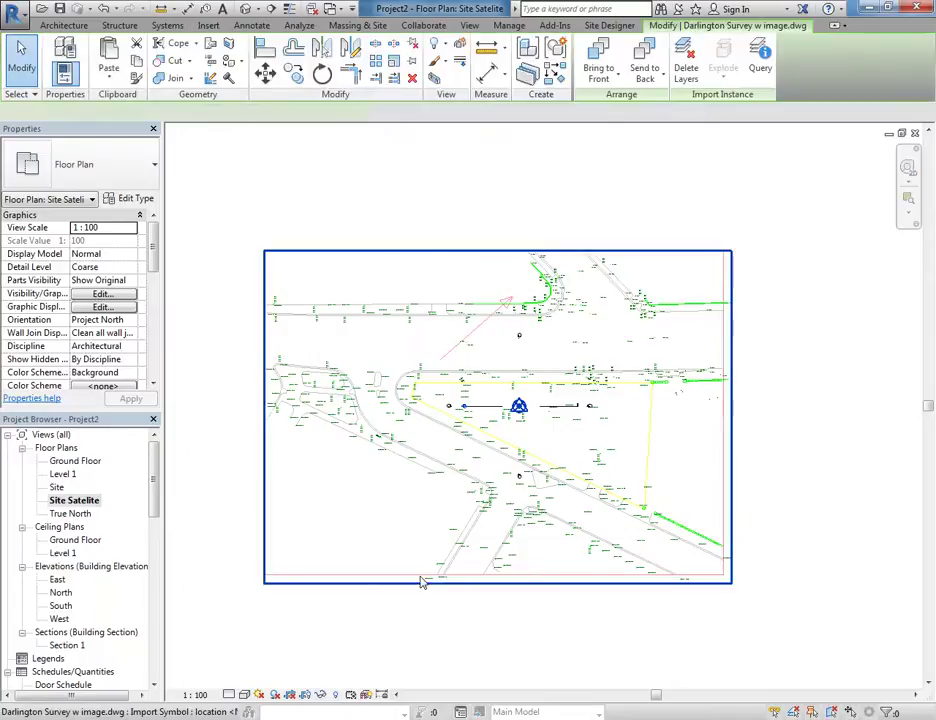
pyautogui.press('Delete')
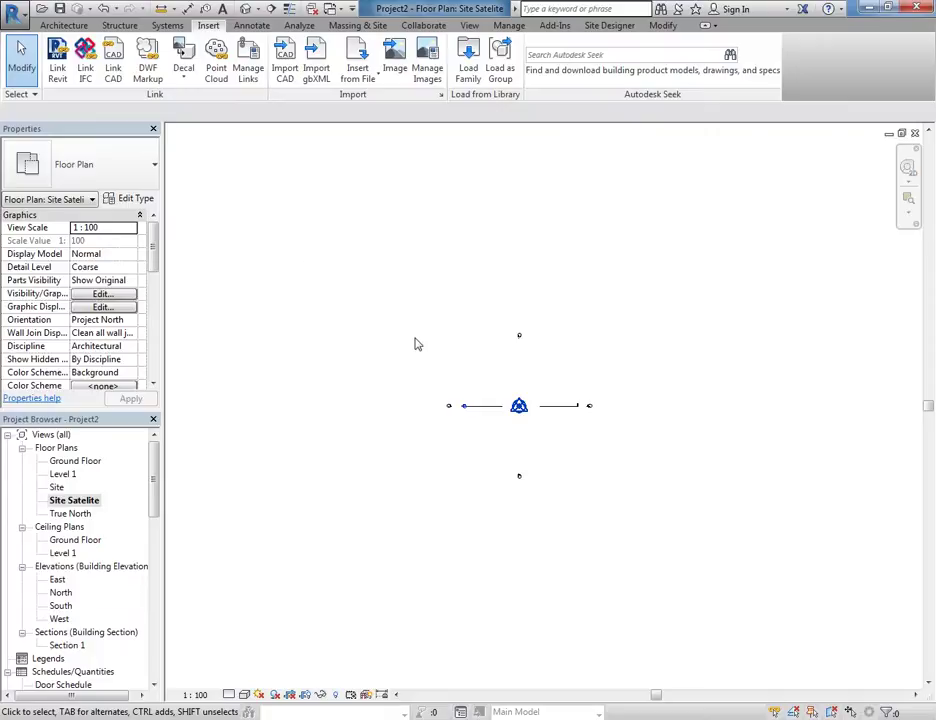
pyautogui.moveTo(422, 310); pyautogui.dragTo(372, 340, button='middle')
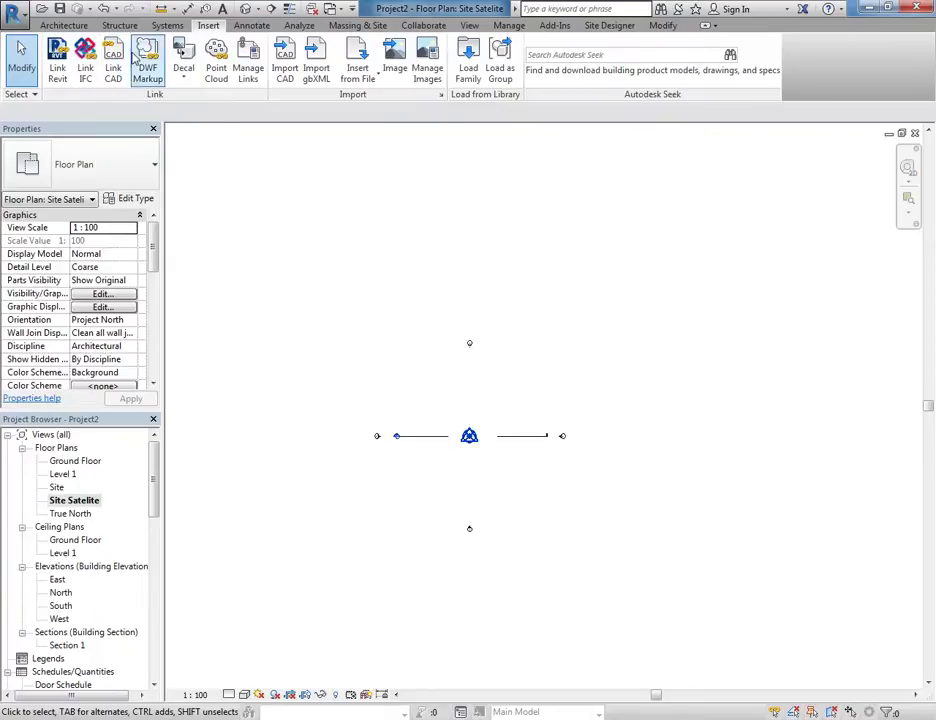
# Link Darlington Survey w image.dwg again with the same settings and place its center on the project base point symbol
pyautogui.click(113, 62)
pyautogui.click(338, 236)
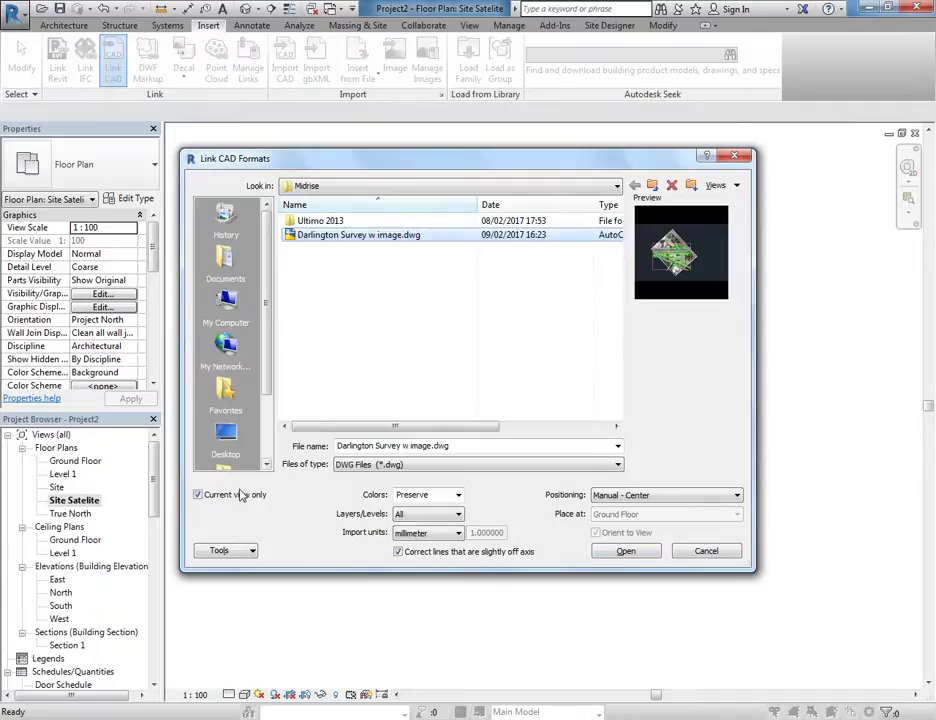
pyautogui.click(624, 552)
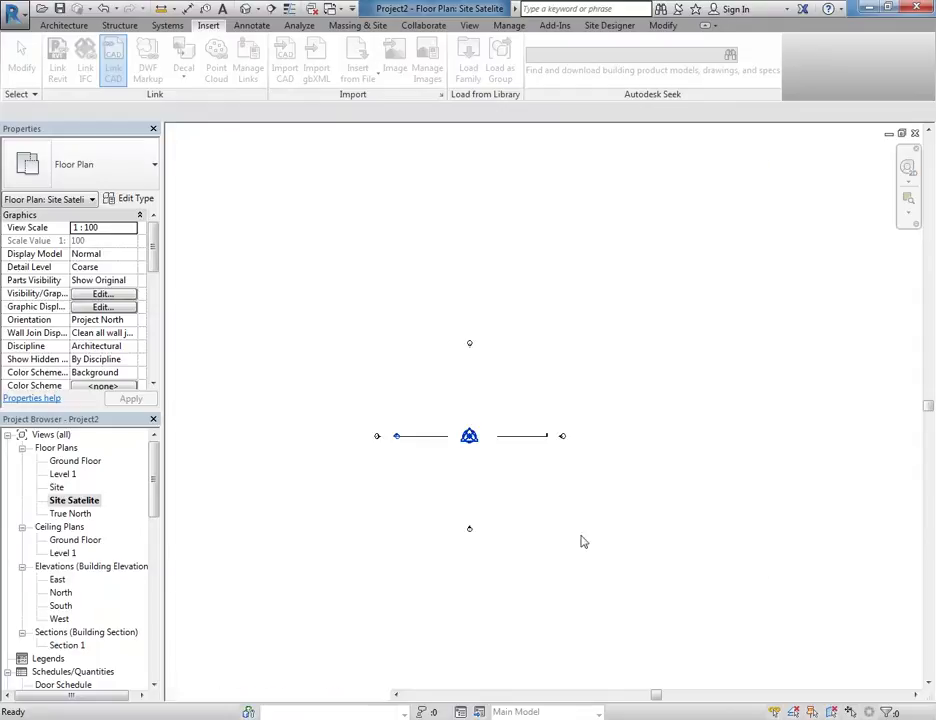
pyautogui.click(471, 437)
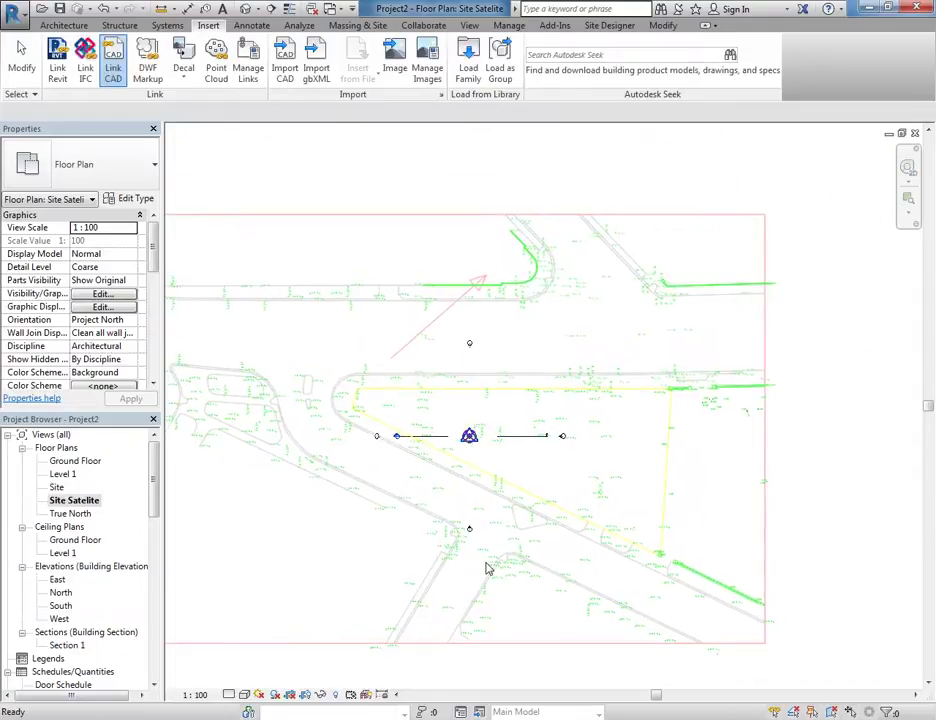
# Remove the newly placed survey link from the floor plan
pyautogui.scroll(-3, 495, 348)
pyautogui.scroll(3, 478, 340)
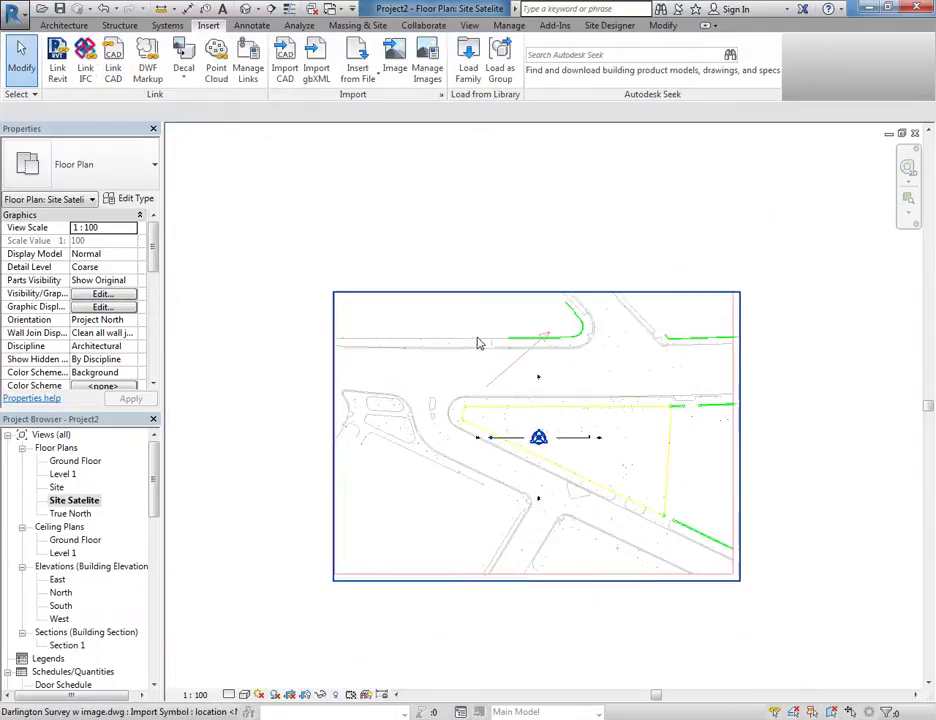
pyautogui.click(460, 358)
pyautogui.press('Delete')
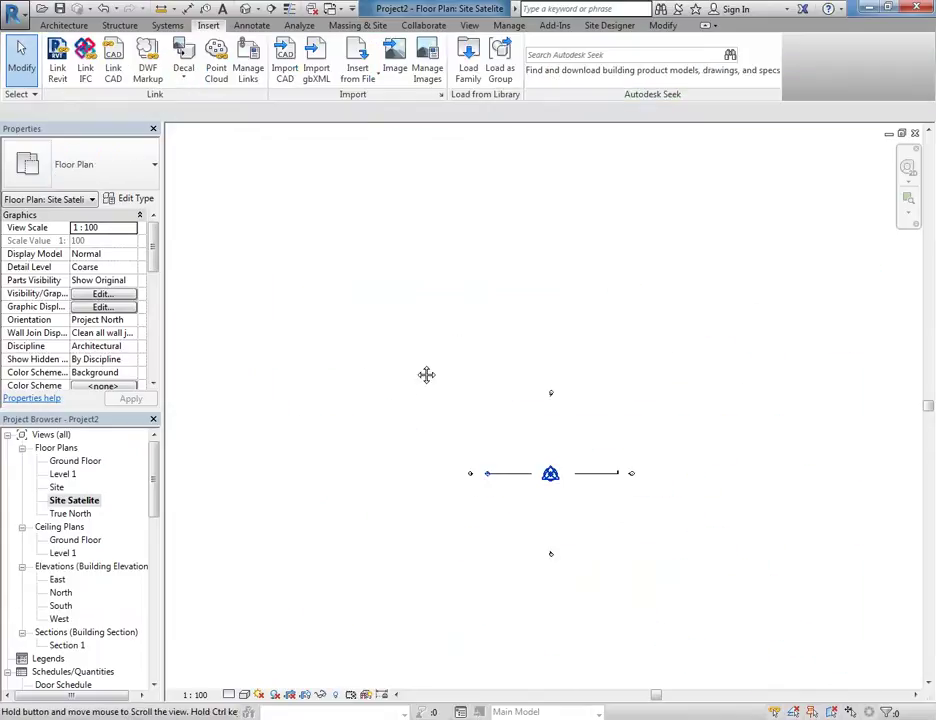
# Browse the Midrise, Ultimo 2013 and Attachments_2013_02_4 folders for survey drawings to link, and leave without linking one
pyautogui.click(113, 68)
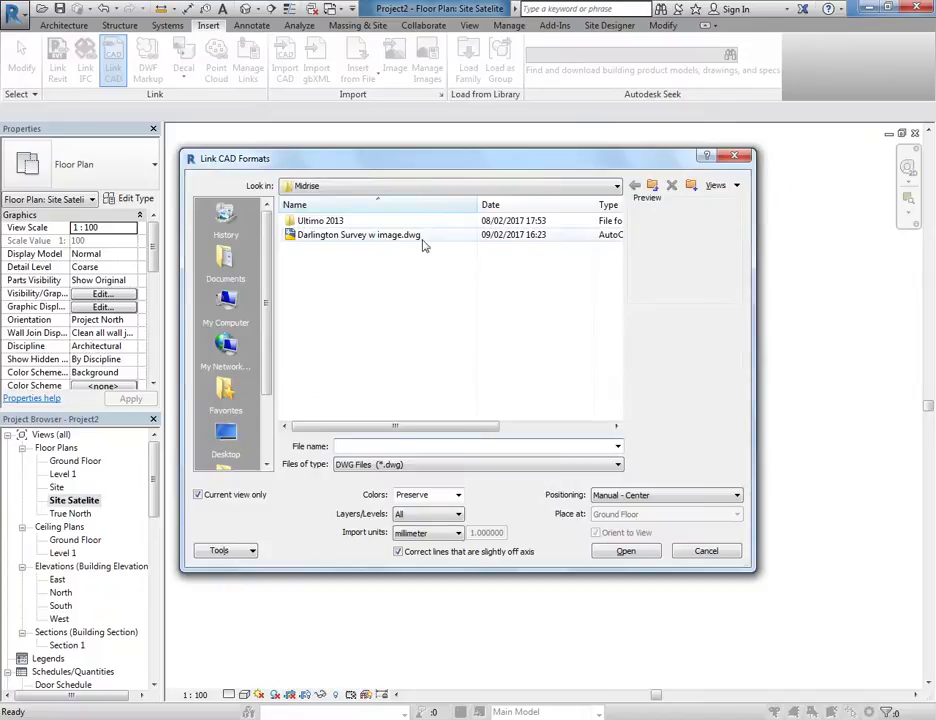
pyautogui.doubleClick(330, 221)
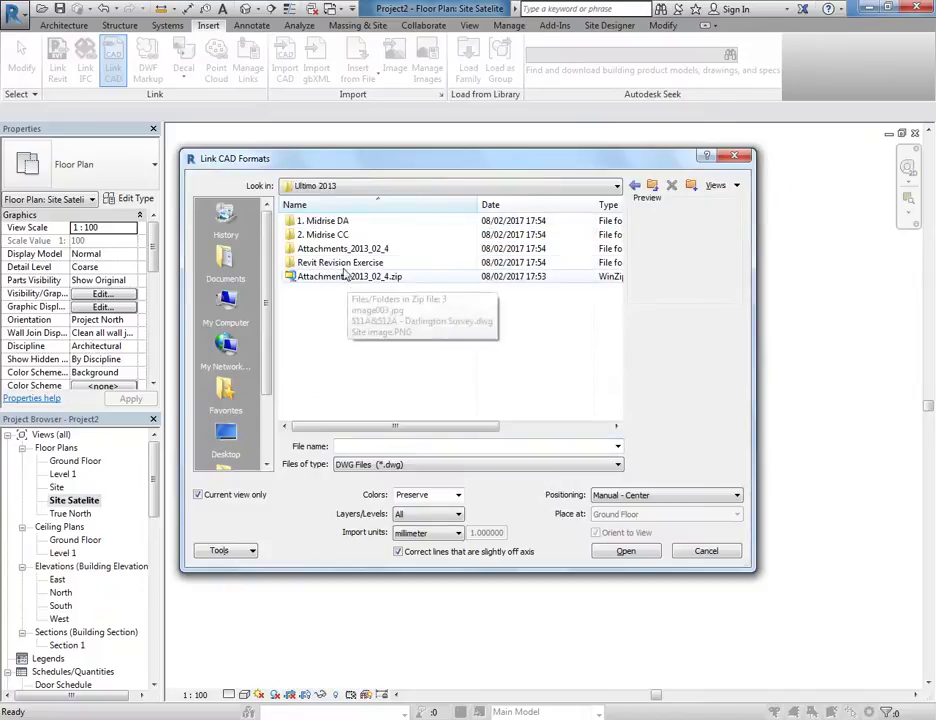
pyautogui.click(400, 186)
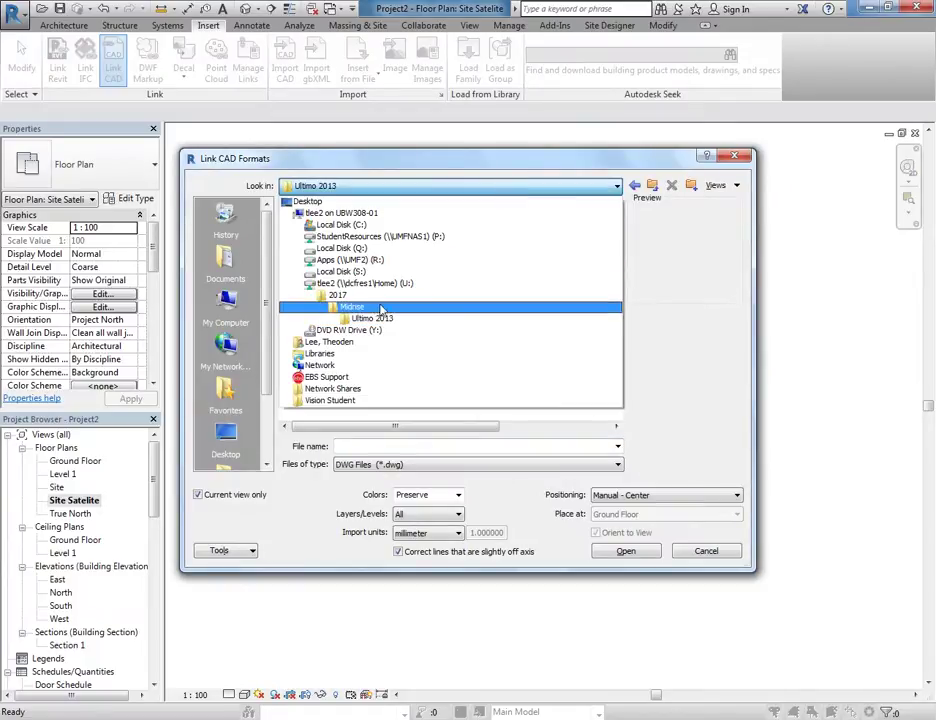
pyautogui.click(360, 296)
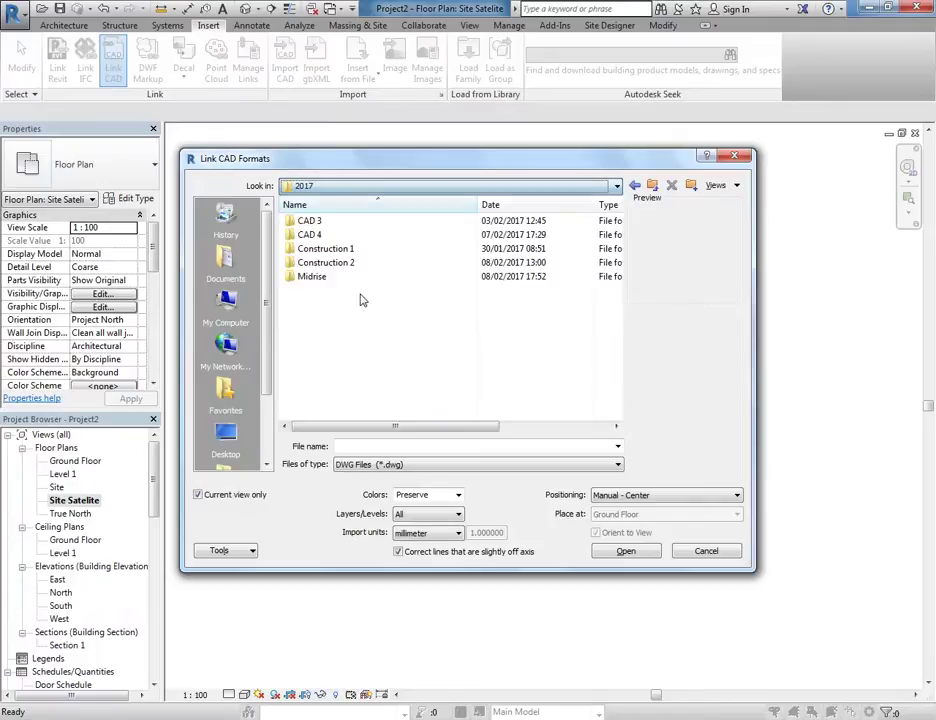
pyautogui.doubleClick(310, 278)
pyautogui.doubleClick(316, 222)
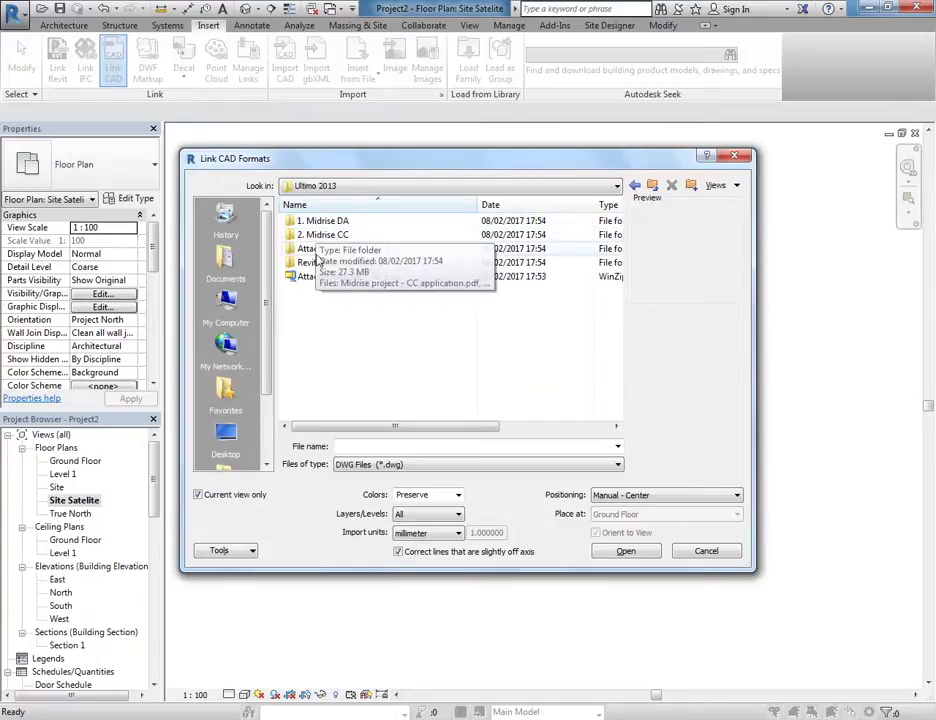
pyautogui.doubleClick(316, 249)
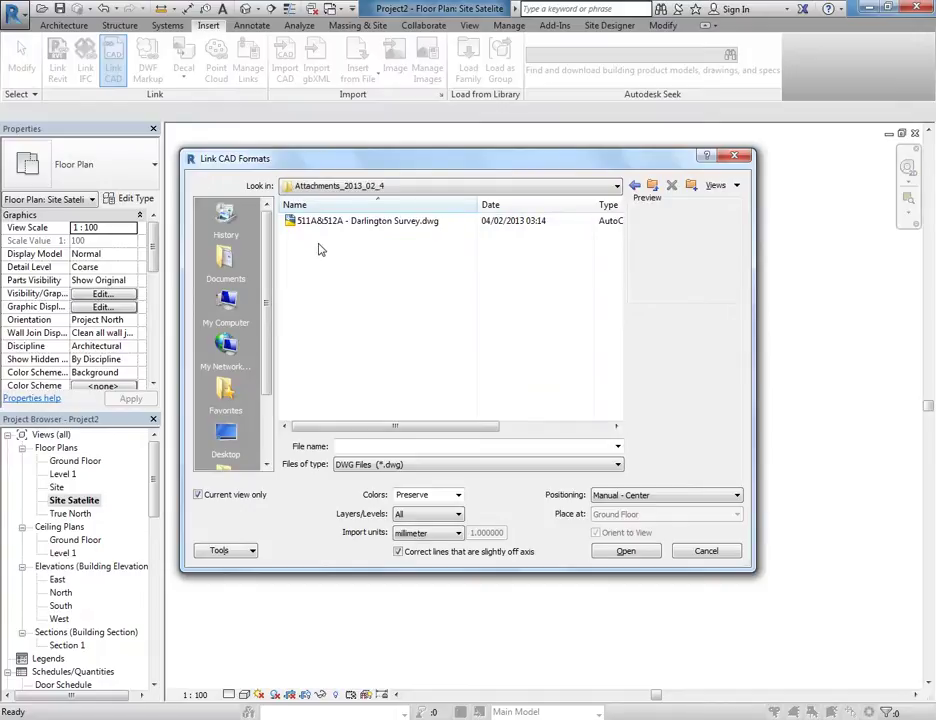
pyautogui.click(322, 221)
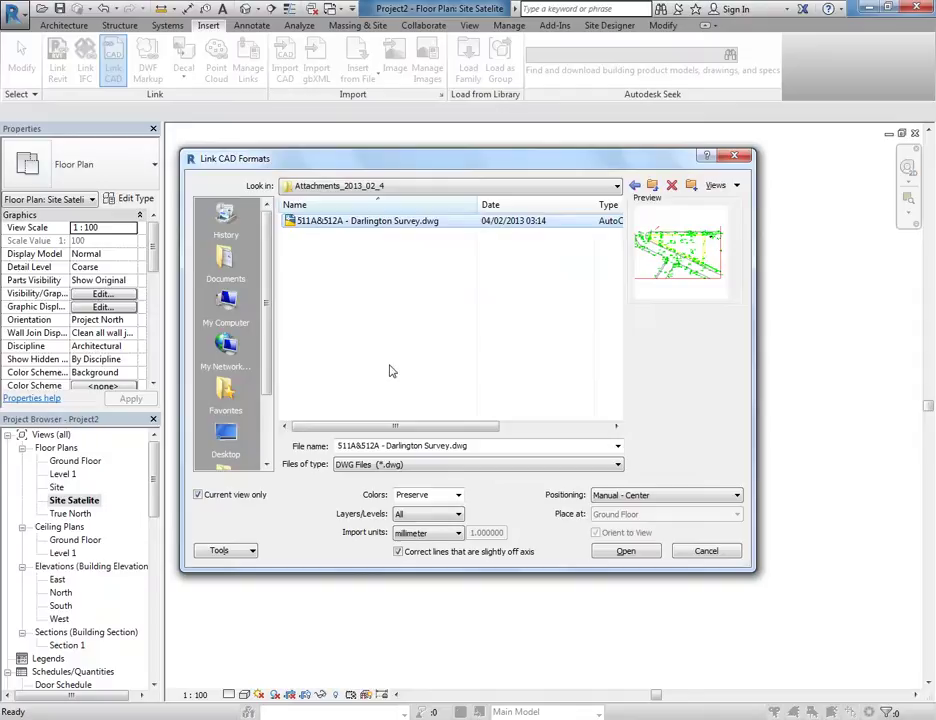
pyautogui.click(508, 323)
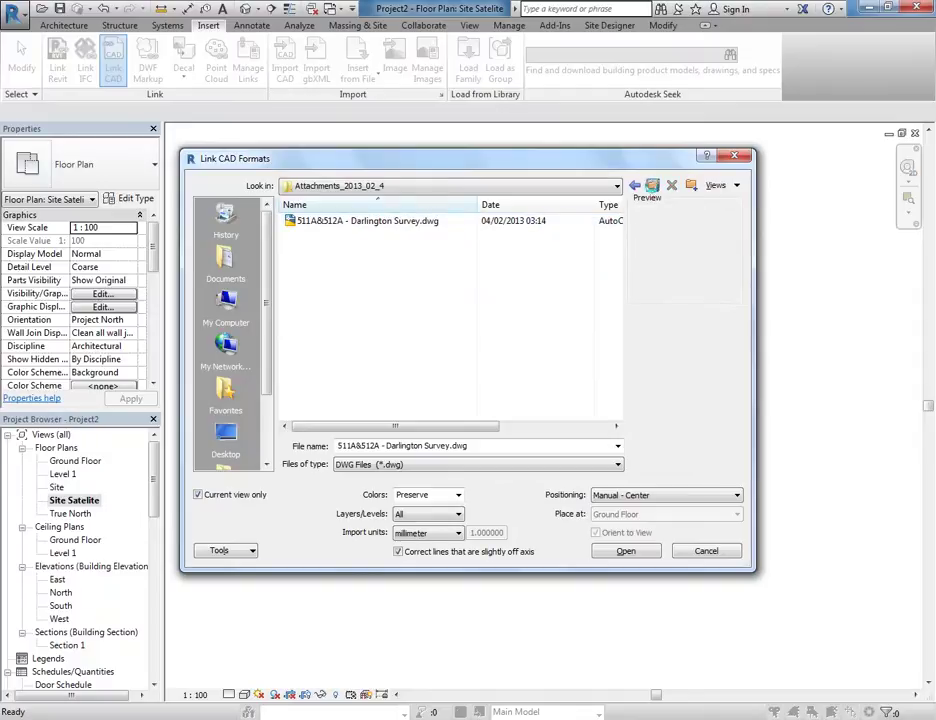
pyautogui.click(636, 185)
pyautogui.click(636, 185)
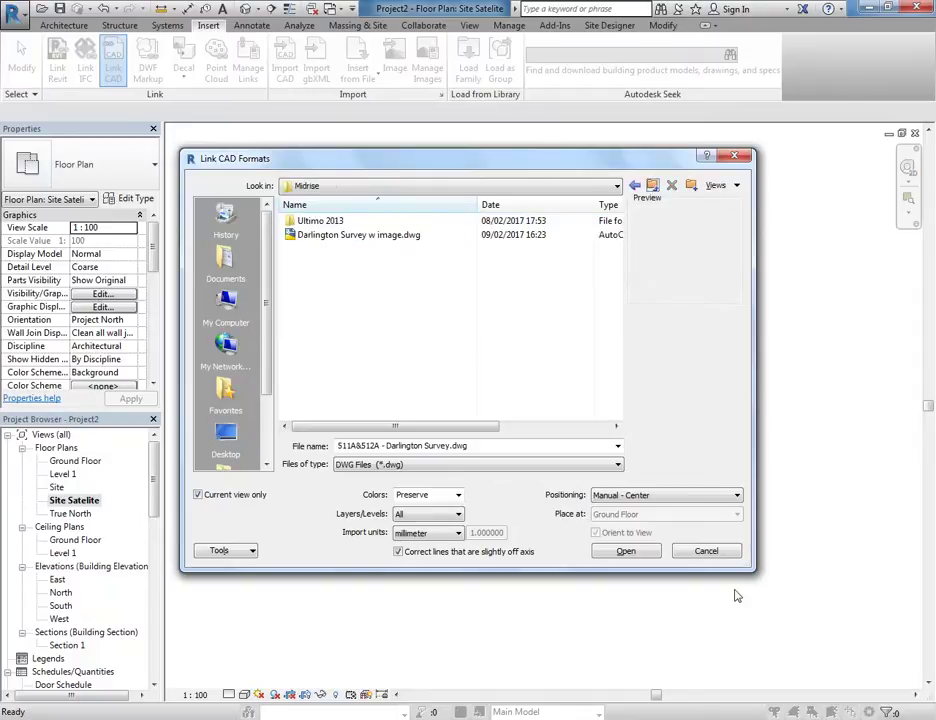
pyautogui.click(706, 551)
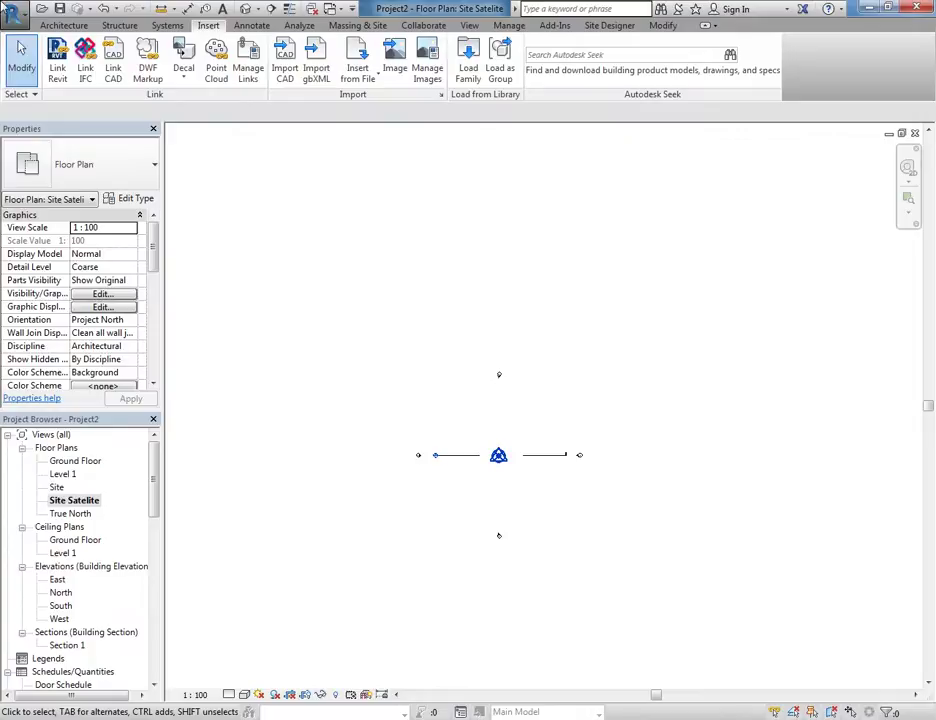
# Close the current project and start a new project from the Architectural Template
pyautogui.click(12, 11)
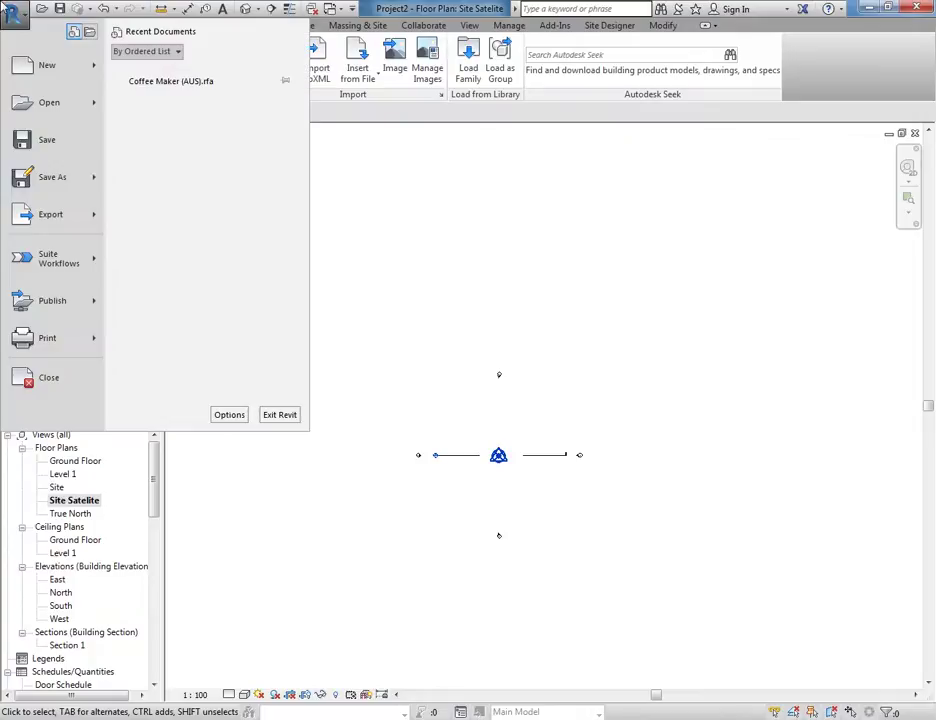
pyautogui.click(58, 379)
pyautogui.click(503, 369)
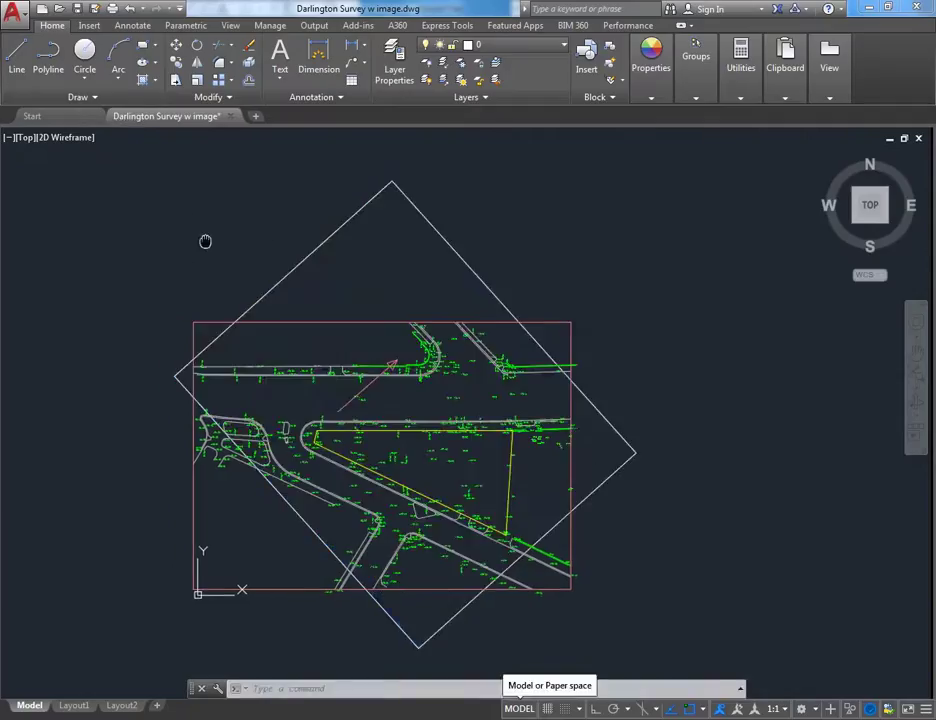
pyautogui.click(78, 10)
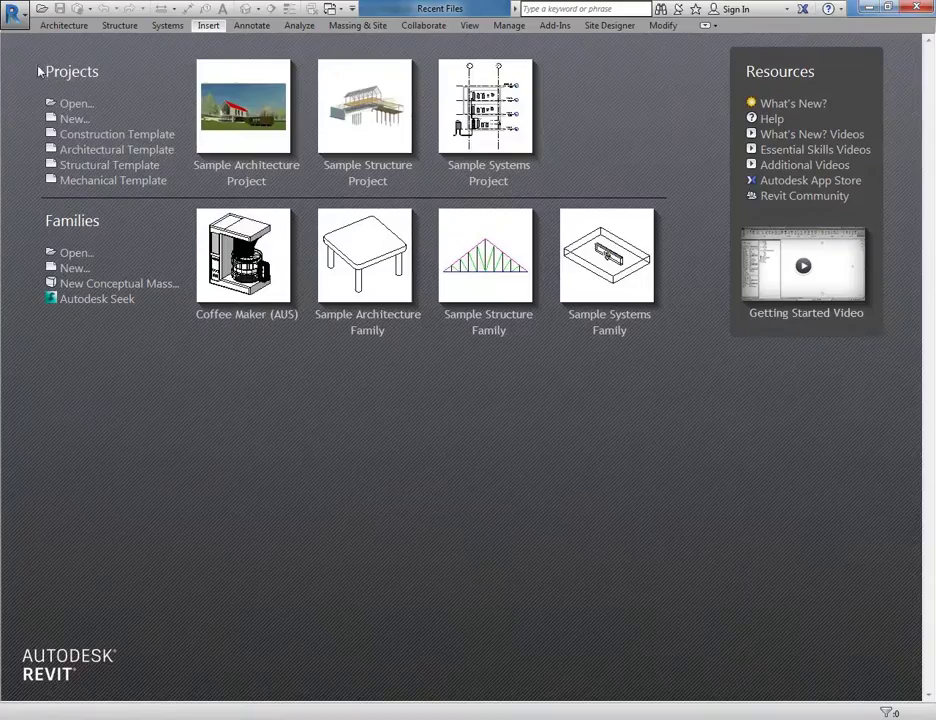
pyautogui.click(78, 150)
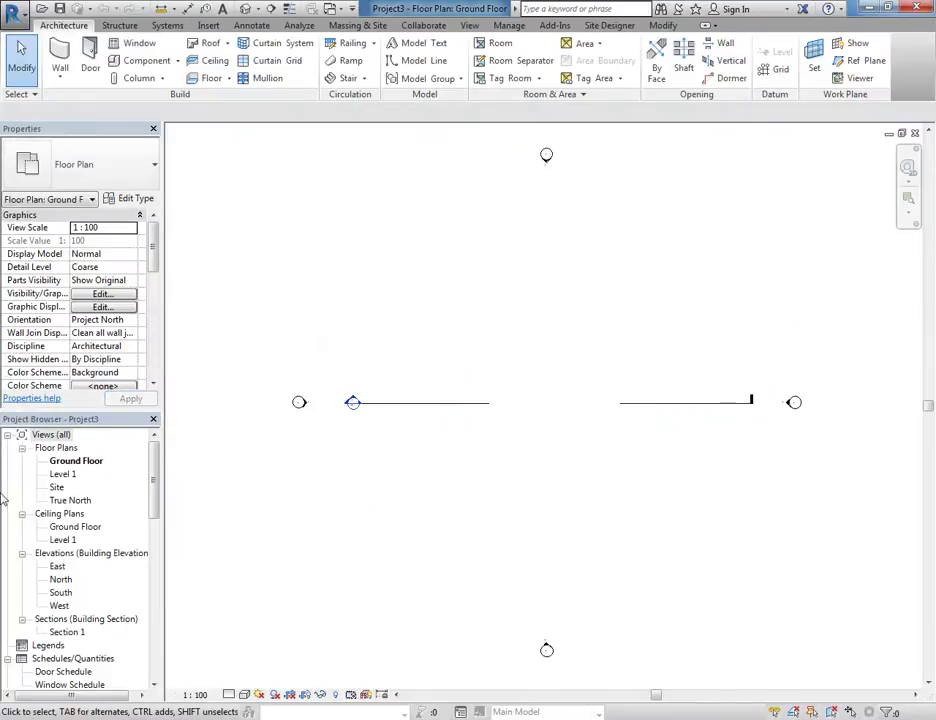
# Open the Site floor plan, duplicate it without detailing, and undo the duplication
pyautogui.doubleClick(57, 487)
pyautogui.rightClick(57, 487)
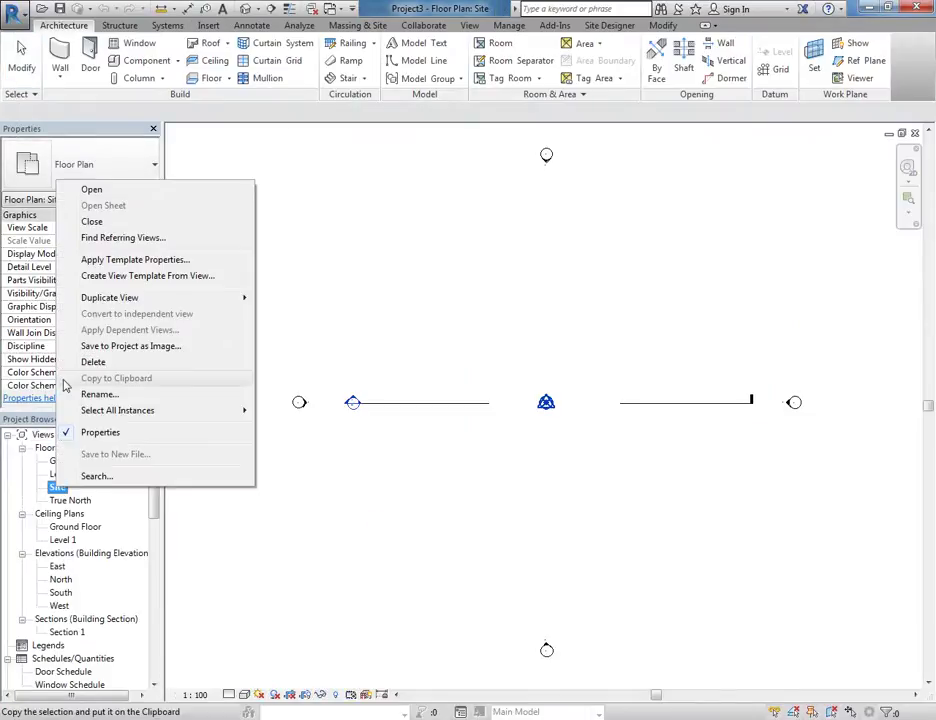
pyautogui.moveTo(200, 297)
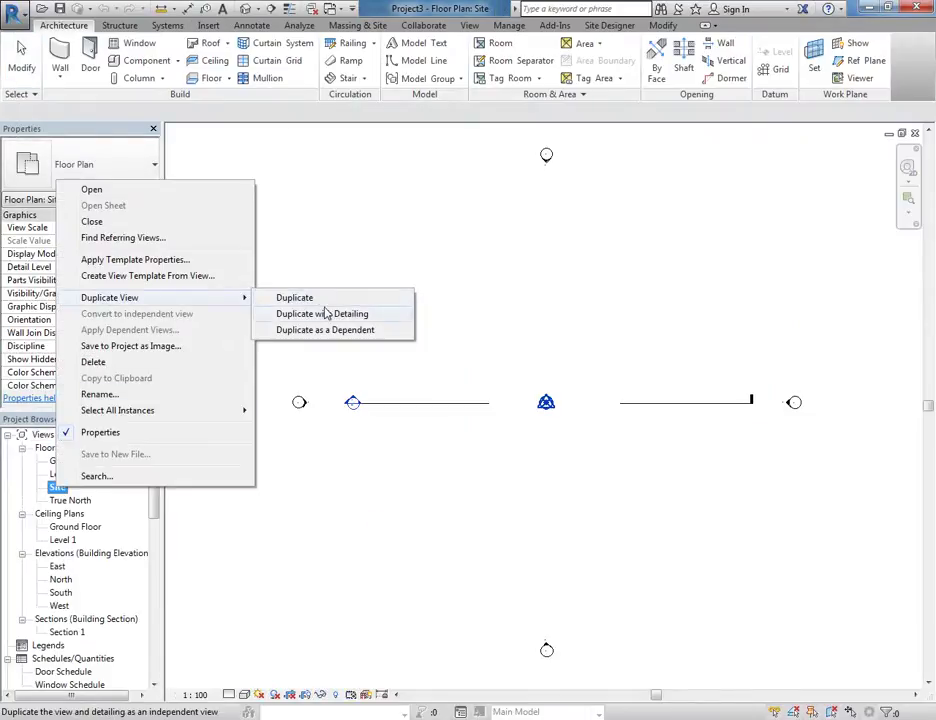
pyautogui.click(320, 297)
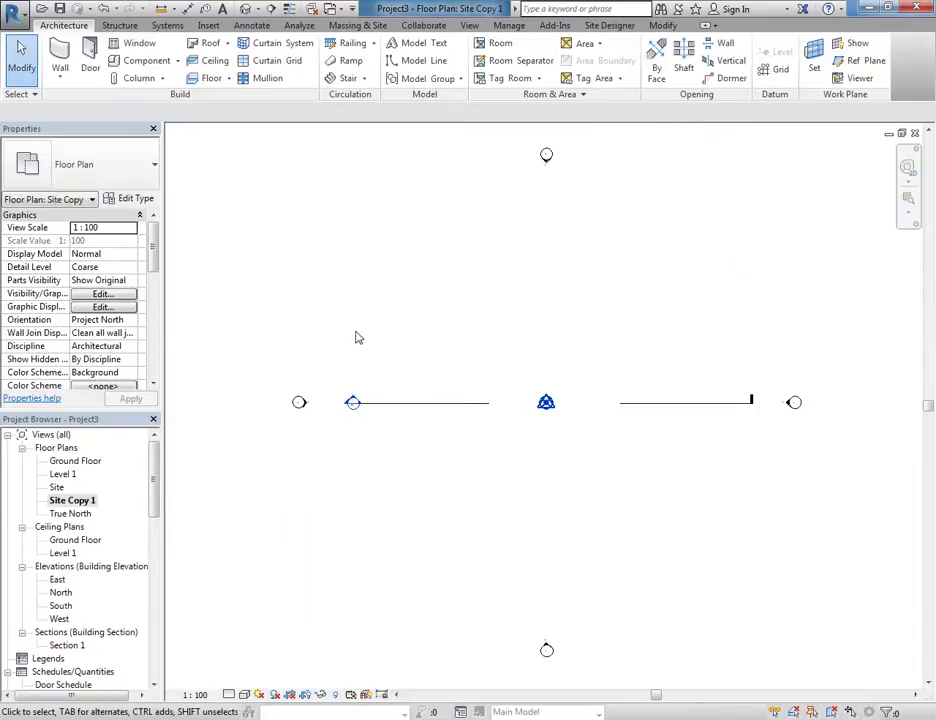
pyautogui.click(103, 9)
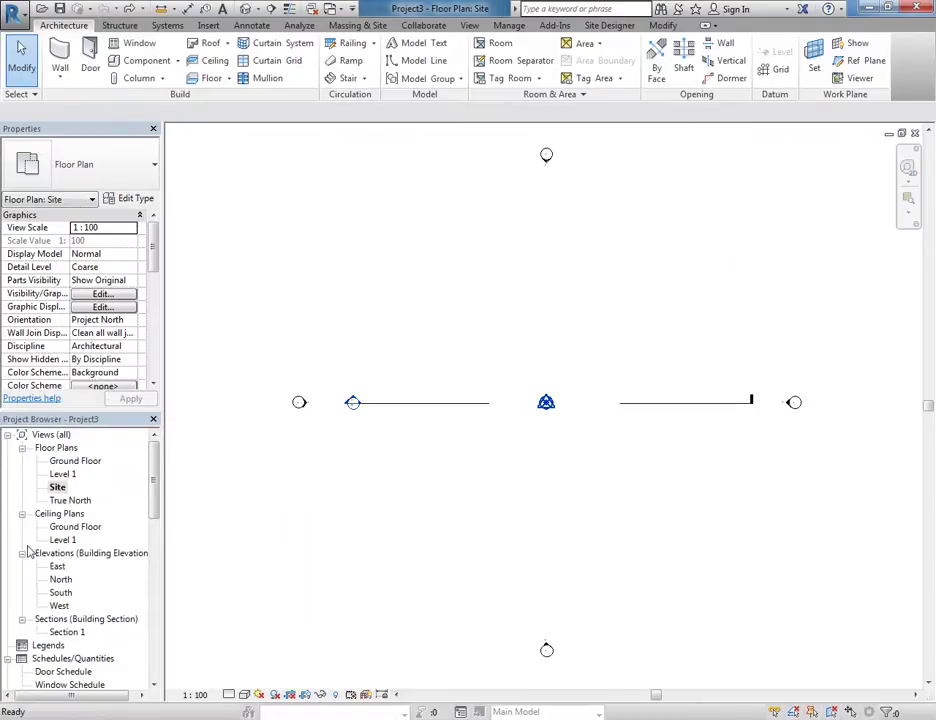
# Duplicate the Site floor plan with detailing
pyautogui.rightClick(59, 492)
pyautogui.moveTo(113, 301)
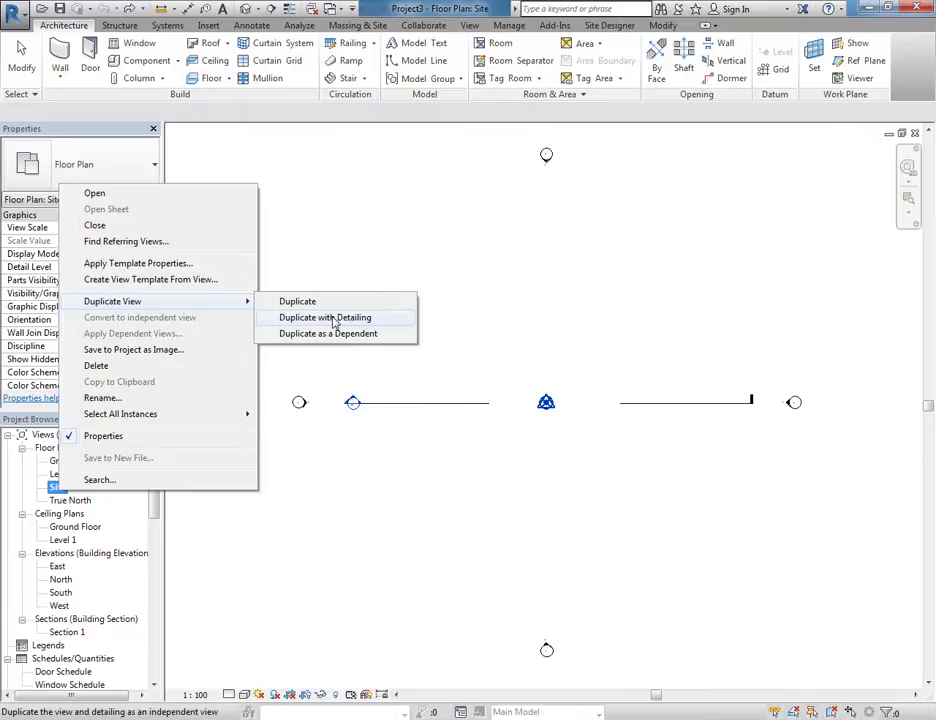
pyautogui.click(335, 318)
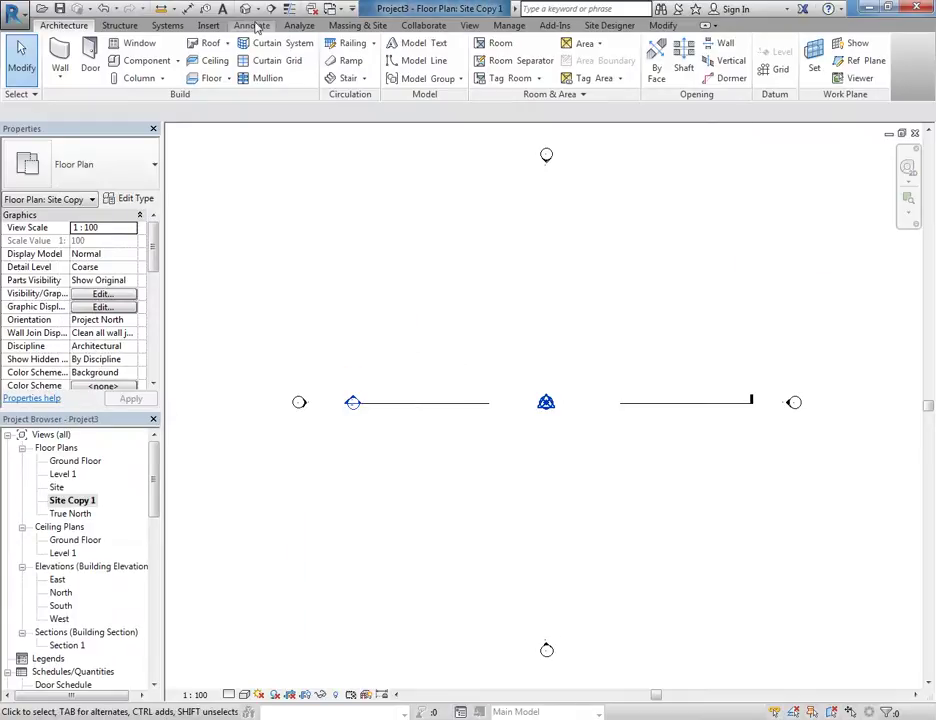
# Link Darlington Survey w image.dwg into the duplicated site plan with Manual - Center positioning, placing it near the project base point symbol
pyautogui.click(208, 25)
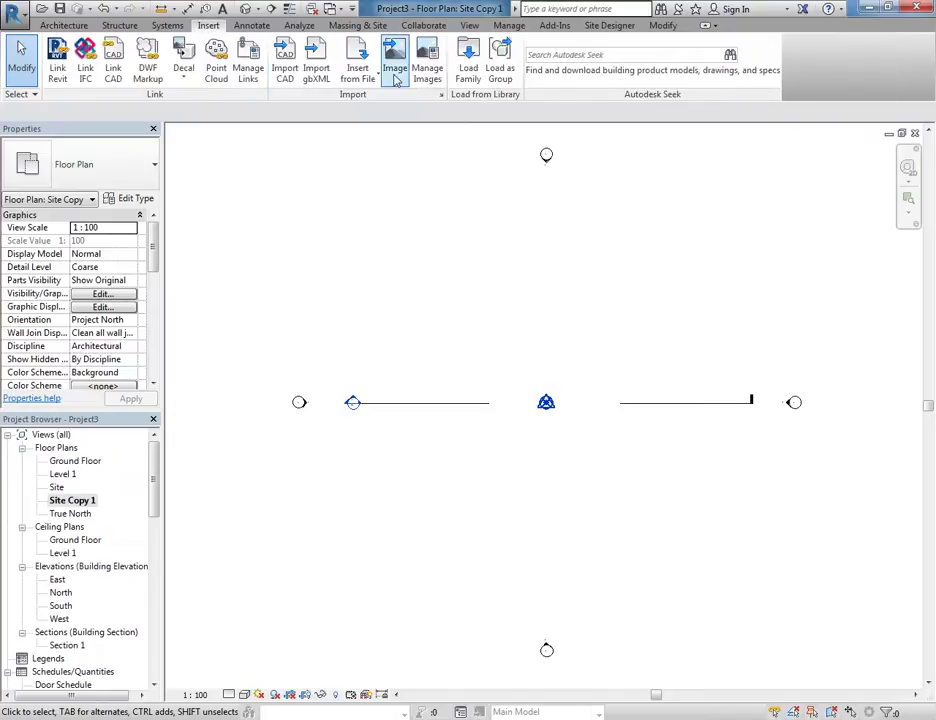
pyautogui.click(113, 66)
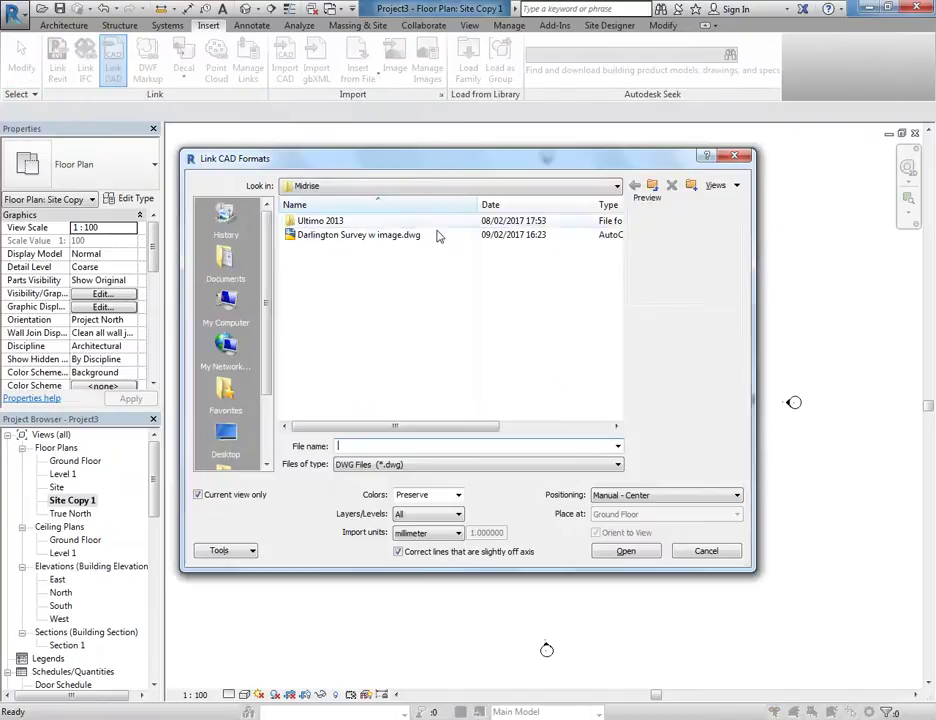
pyautogui.click(381, 234)
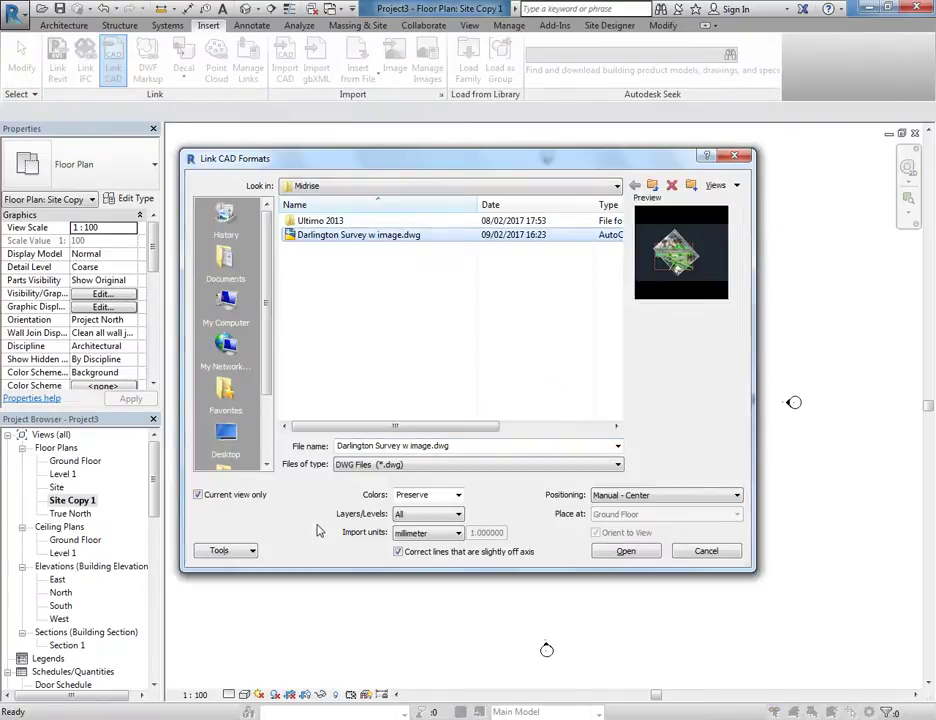
pyautogui.click(626, 550)
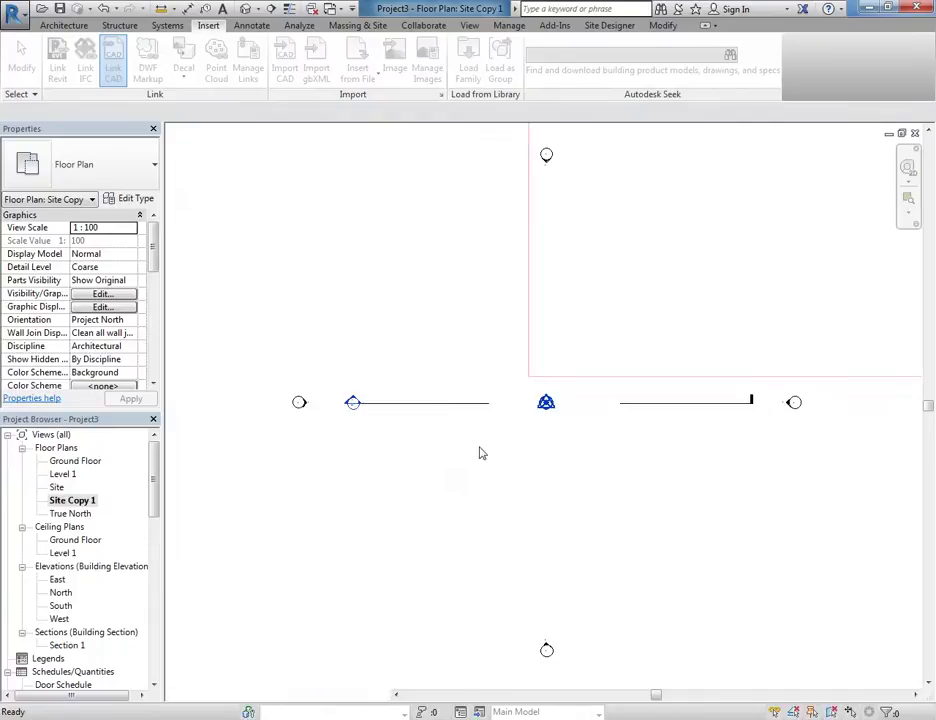
pyautogui.click(532, 435)
pyautogui.scroll(-5, 532, 435)
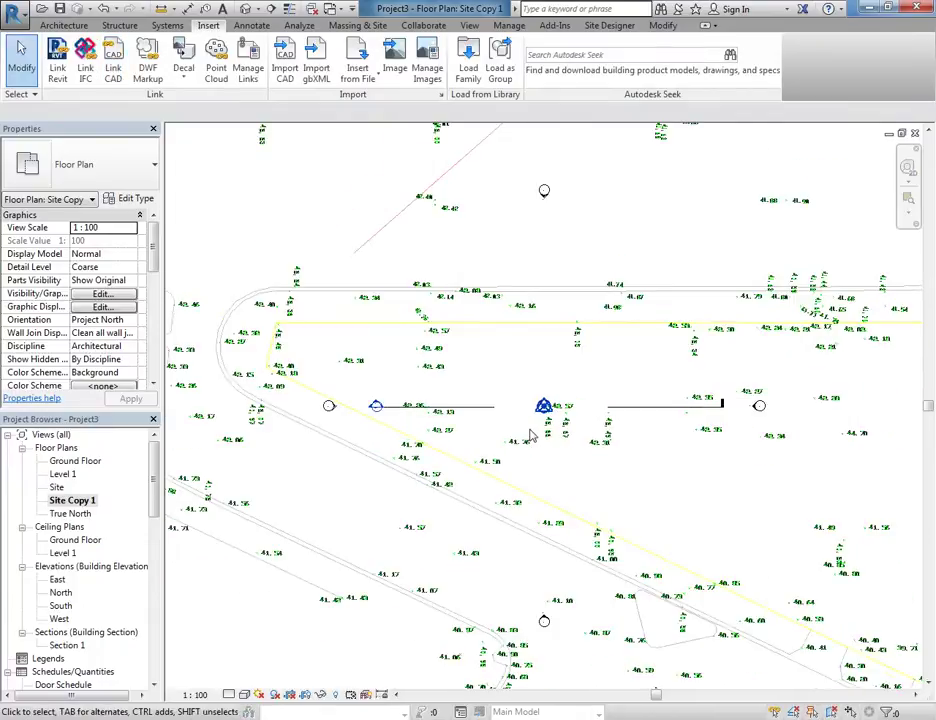
pyautogui.scroll(2, 532, 435)
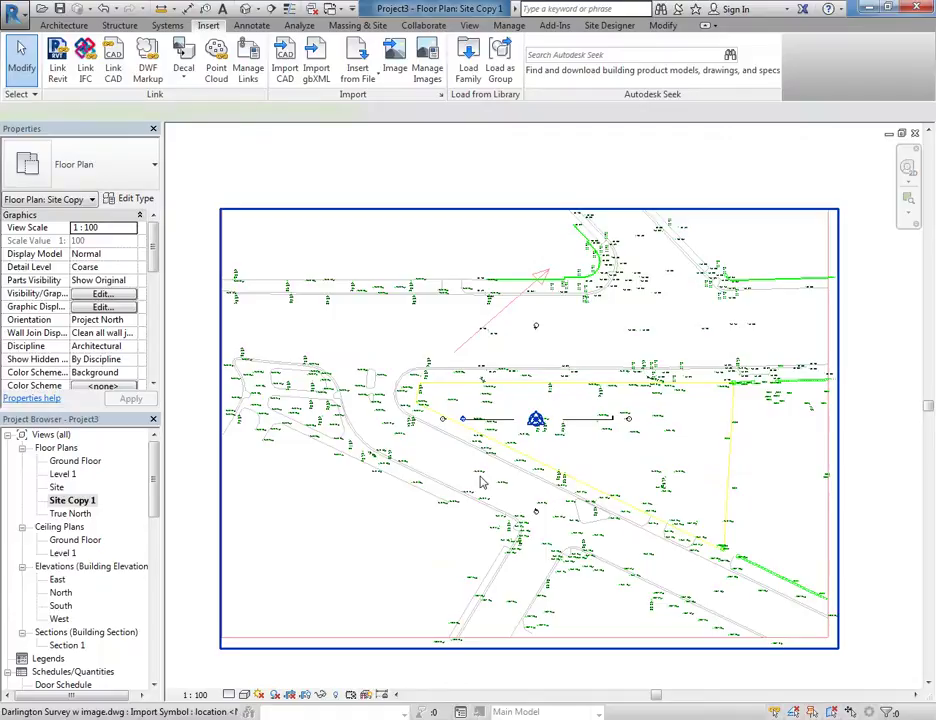
# Delete the linked survey drawing from the duplicated site plan
pyautogui.click(481, 483)
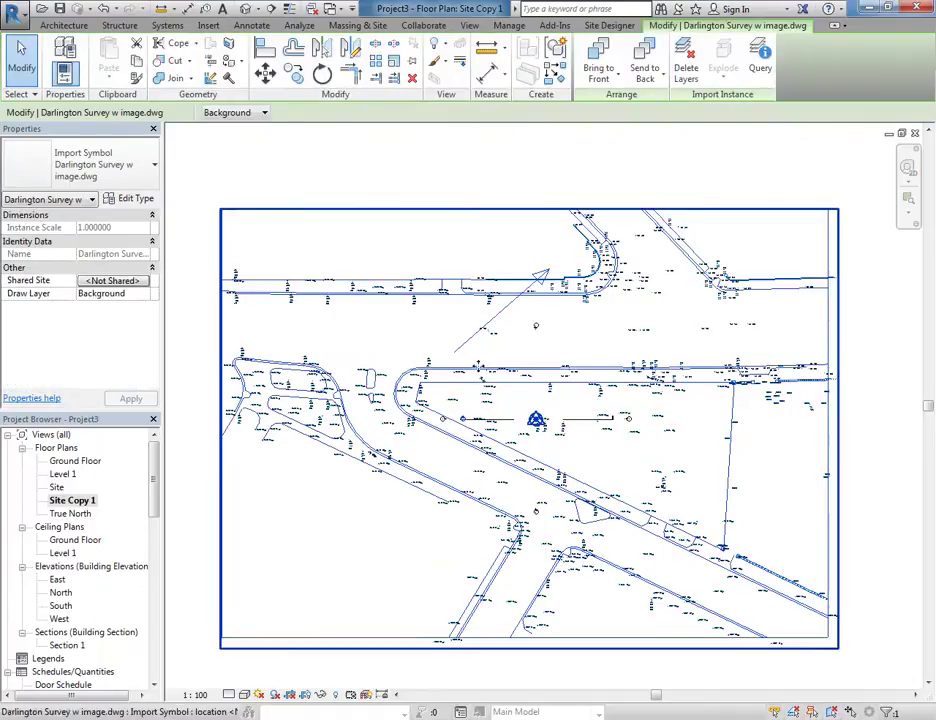
pyautogui.press('Delete')
pyautogui.scroll(-2, 386, 267)
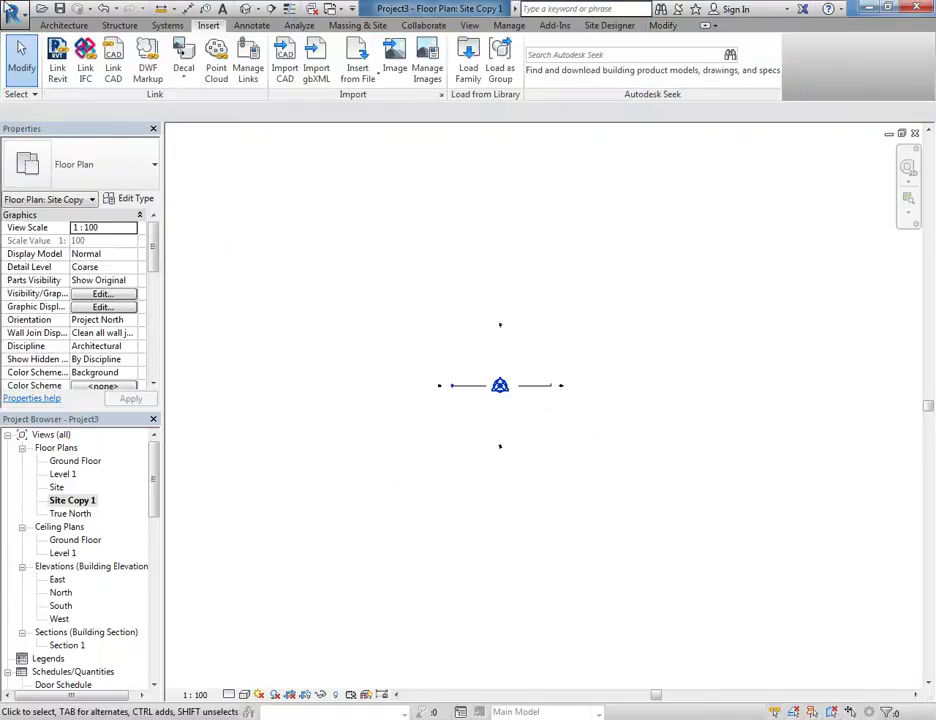
pyautogui.scroll(2, 311, 319)
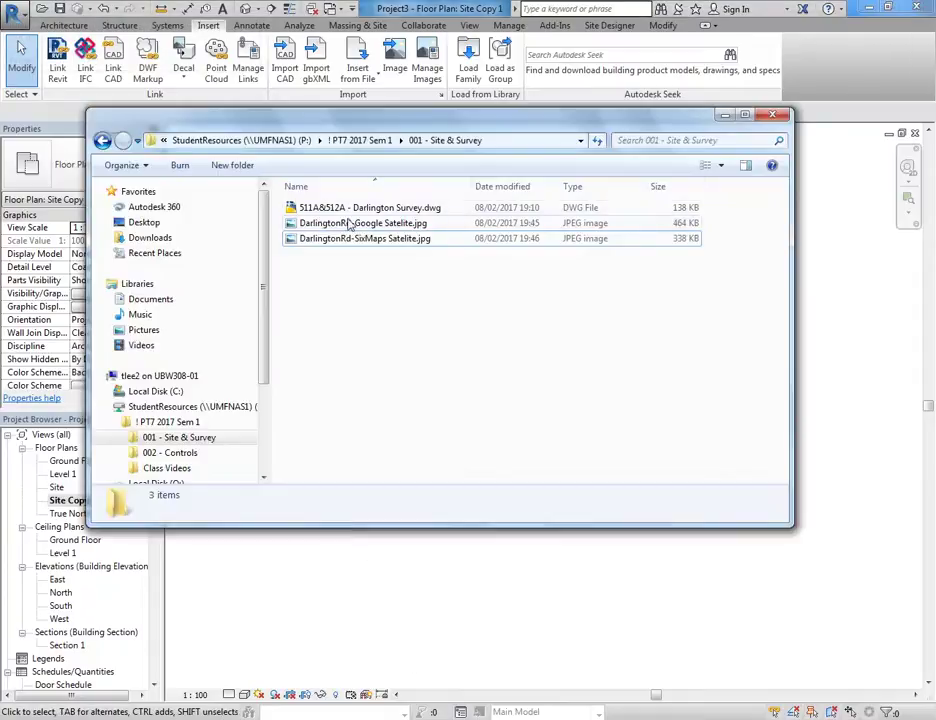
# In Windows Explorer, copy DarlingtonRd-Google Satelite.jpg and DarlingtonRd-SixMaps Satelite.jpg from the 001 - Site & Survey folder
pyautogui.moveTo(386, 298); pyautogui.dragTo(320, 222)
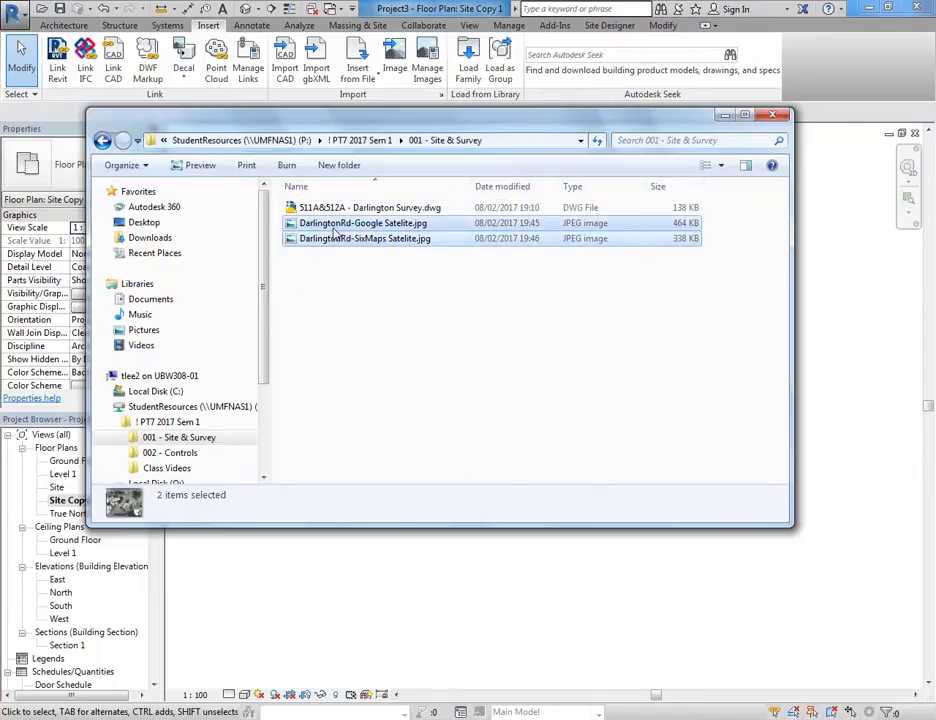
pyautogui.rightClick(333, 229)
pyautogui.click(385, 466)
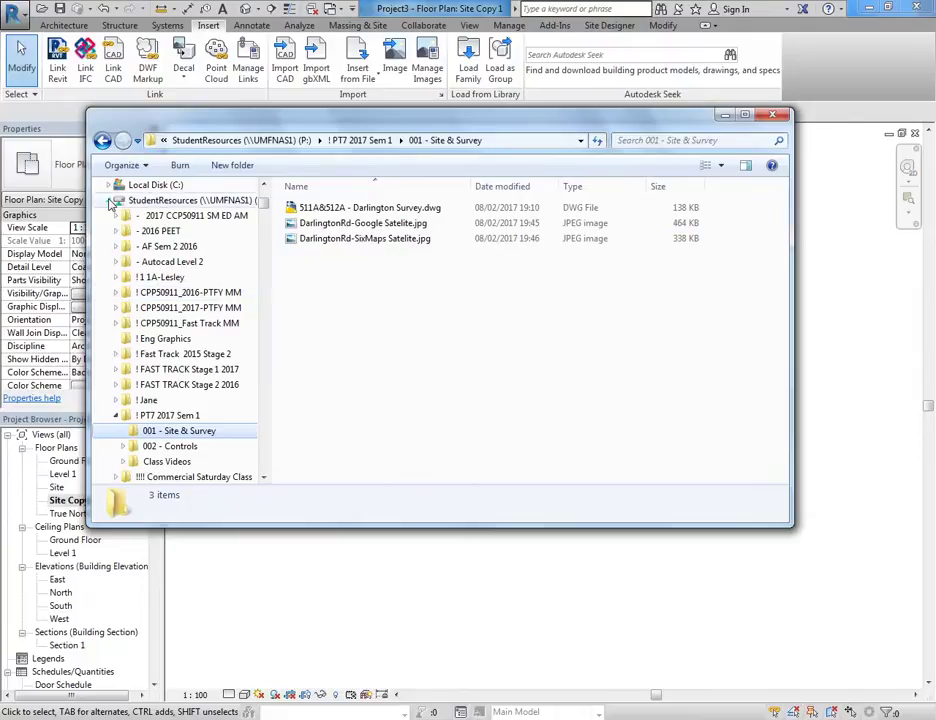
# Paste the two copied satellite images into the 2017 > Midrise folder on the U: drive, and minimise the file window
pyautogui.click(108, 200)
pyautogui.click(183, 399)
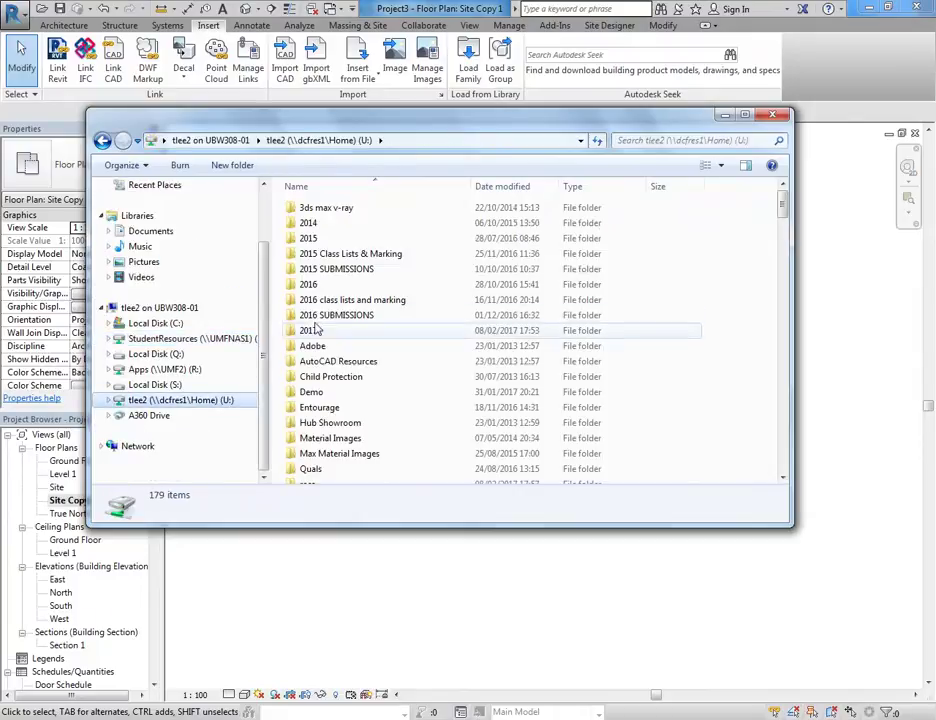
pyautogui.doubleClick(309, 330)
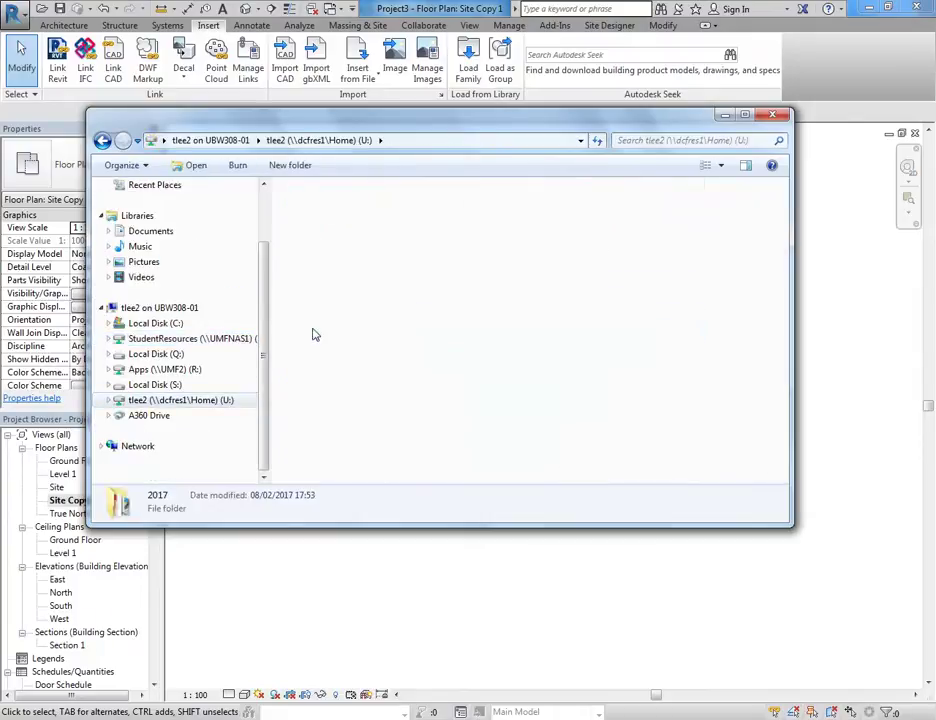
pyautogui.doubleClick(313, 268)
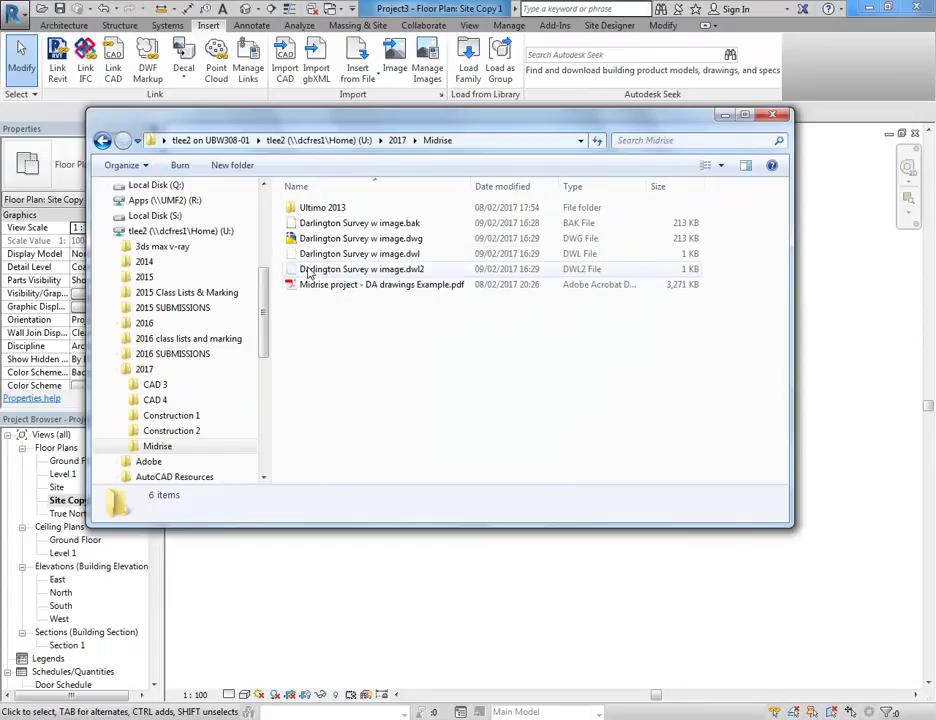
pyautogui.rightClick(330, 328)
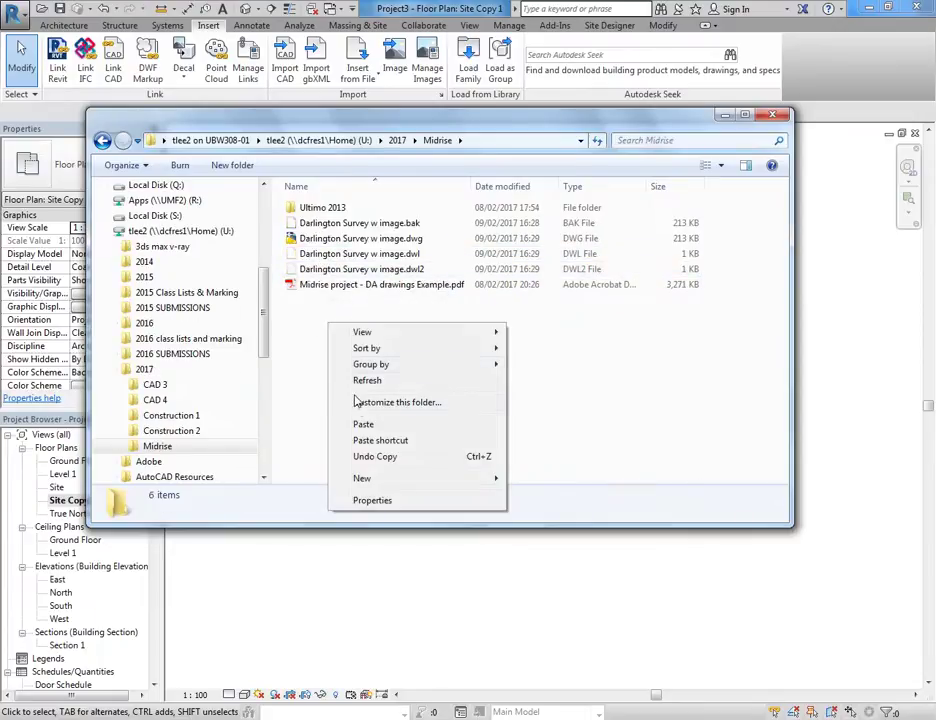
pyautogui.click(366, 424)
pyautogui.click(403, 419)
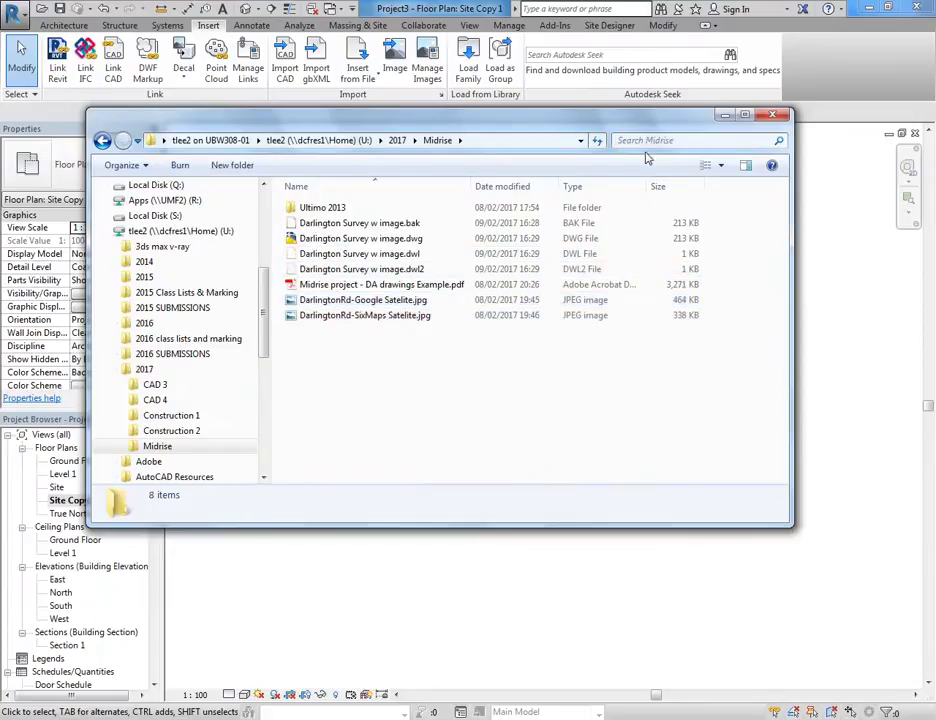
pyautogui.click(727, 116)
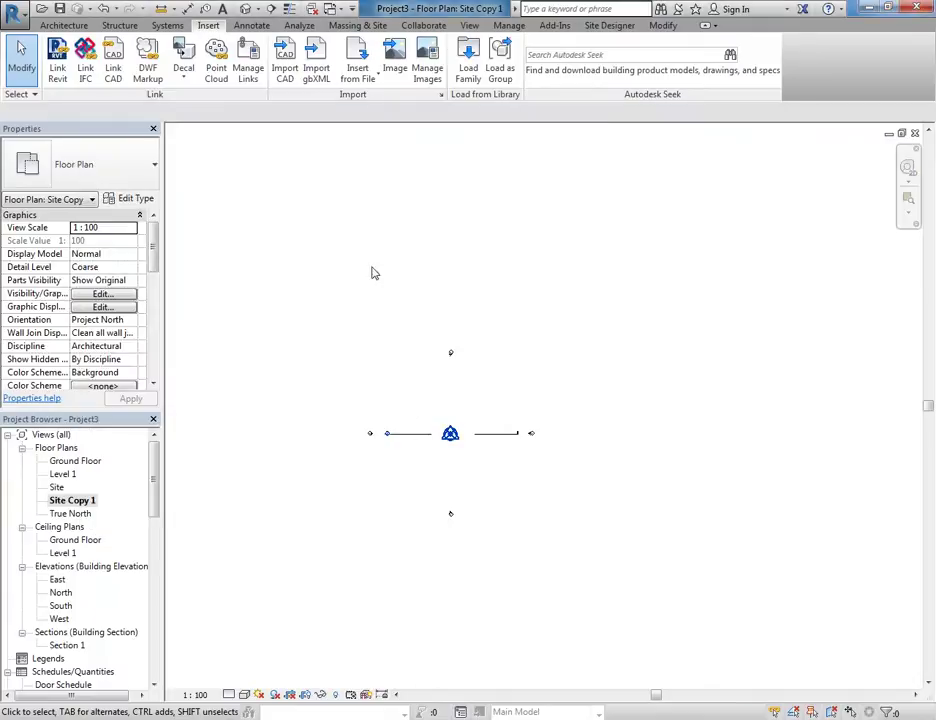
# Check the CAD links in Revit, and relink Darlington Survey w image.dwg with Manual - Center positioning in millimetres at the project base point
pyautogui.click(247, 62)
pyautogui.click(286, 162)
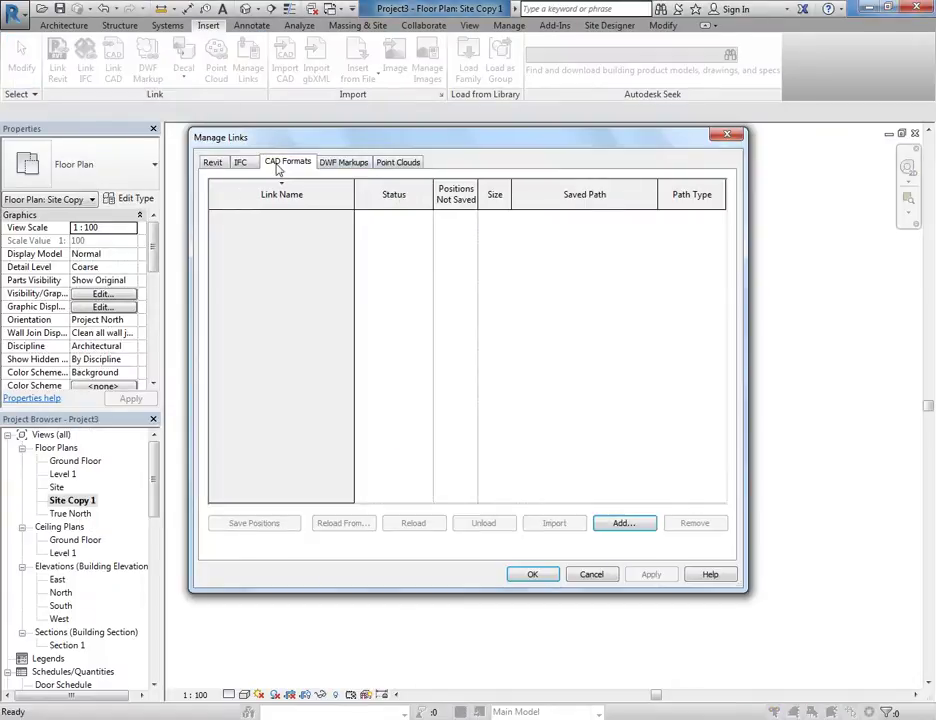
pyautogui.click(528, 576)
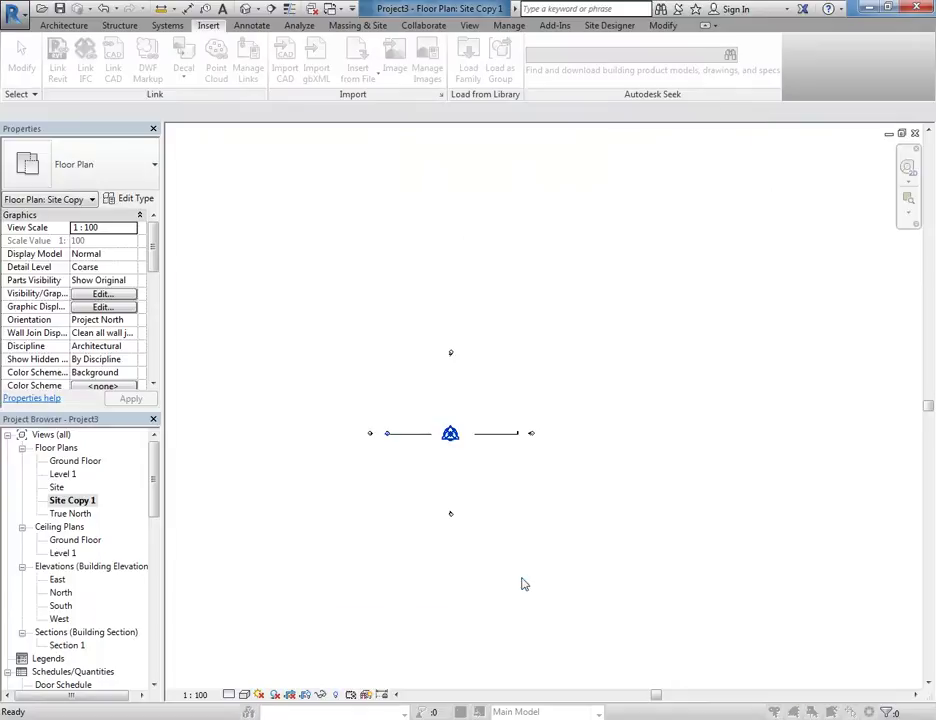
pyautogui.click(112, 60)
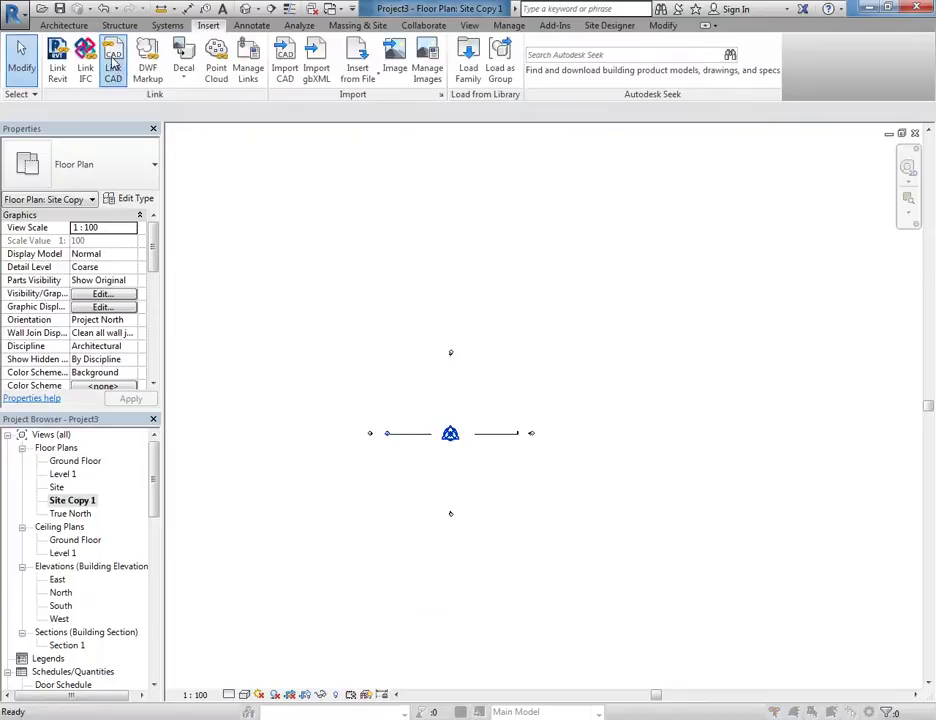
pyautogui.click(340, 236)
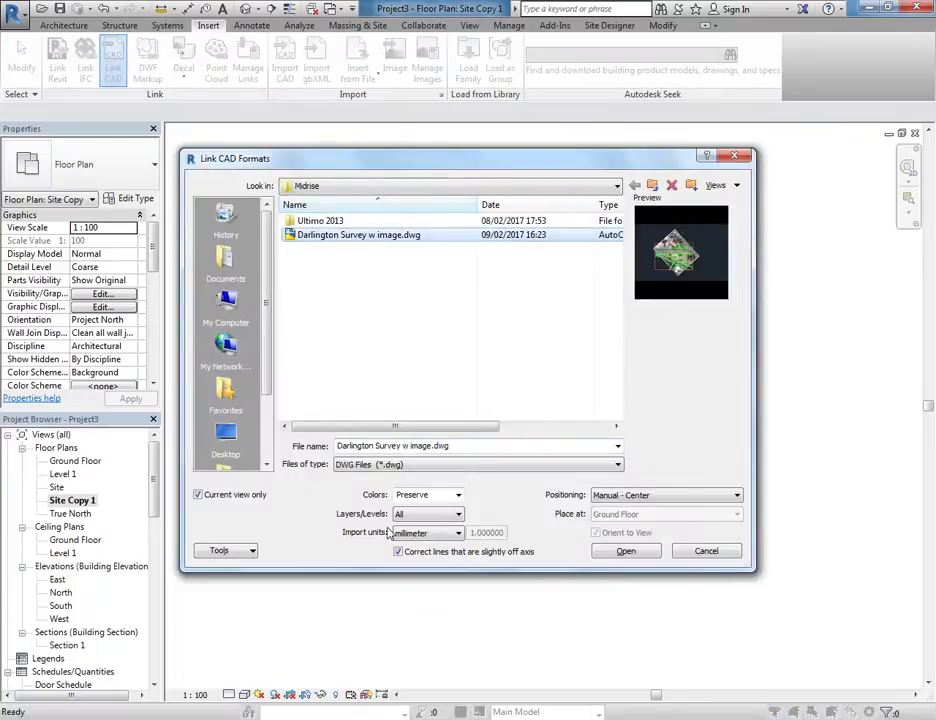
pyautogui.click(616, 556)
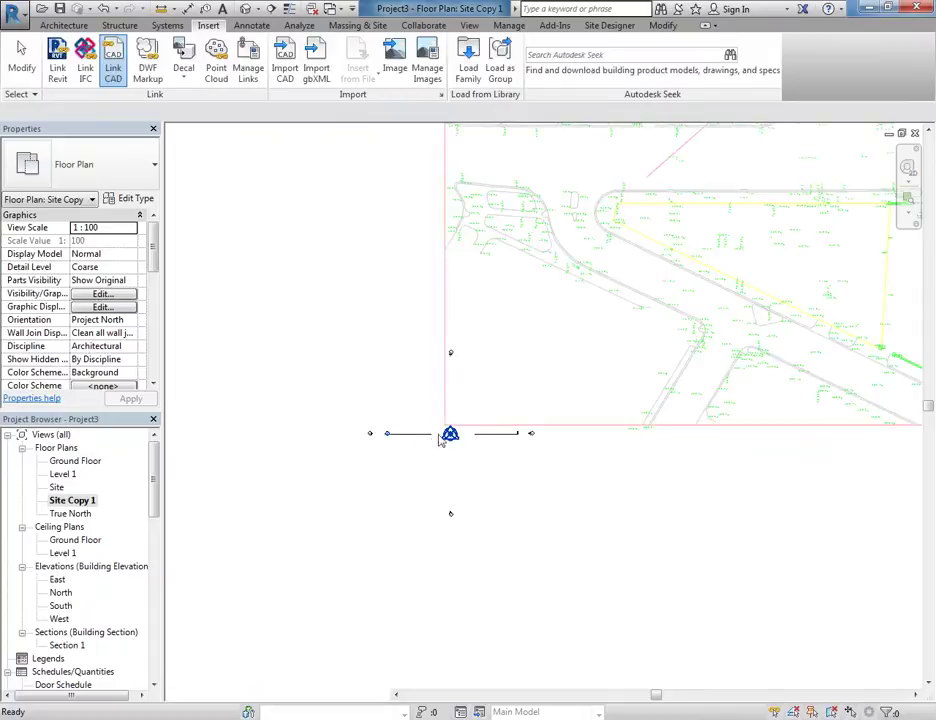
pyautogui.click(453, 437)
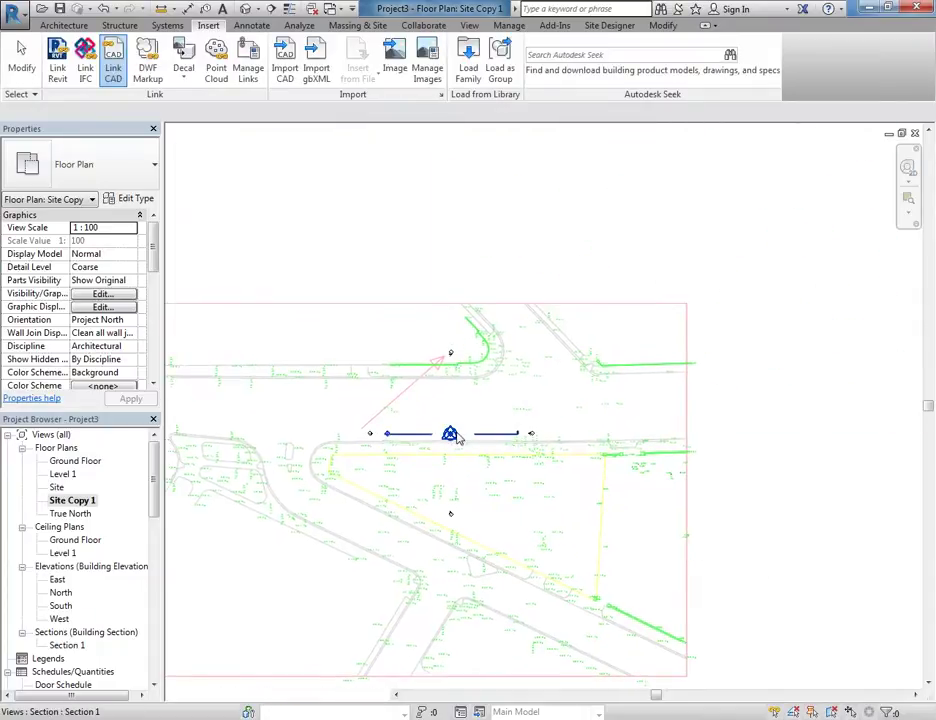
pyautogui.scroll(-2, 393, 404)
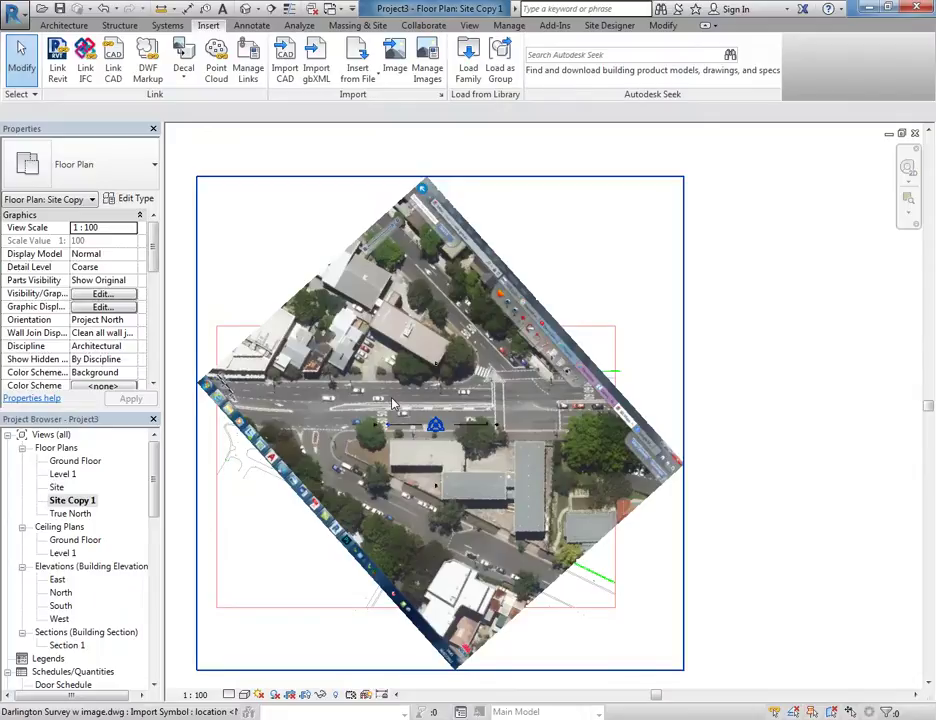
pyautogui.scroll(-1, 267, 285)
pyautogui.moveTo(270, 284); pyautogui.dragTo(332, 284, button='middle')
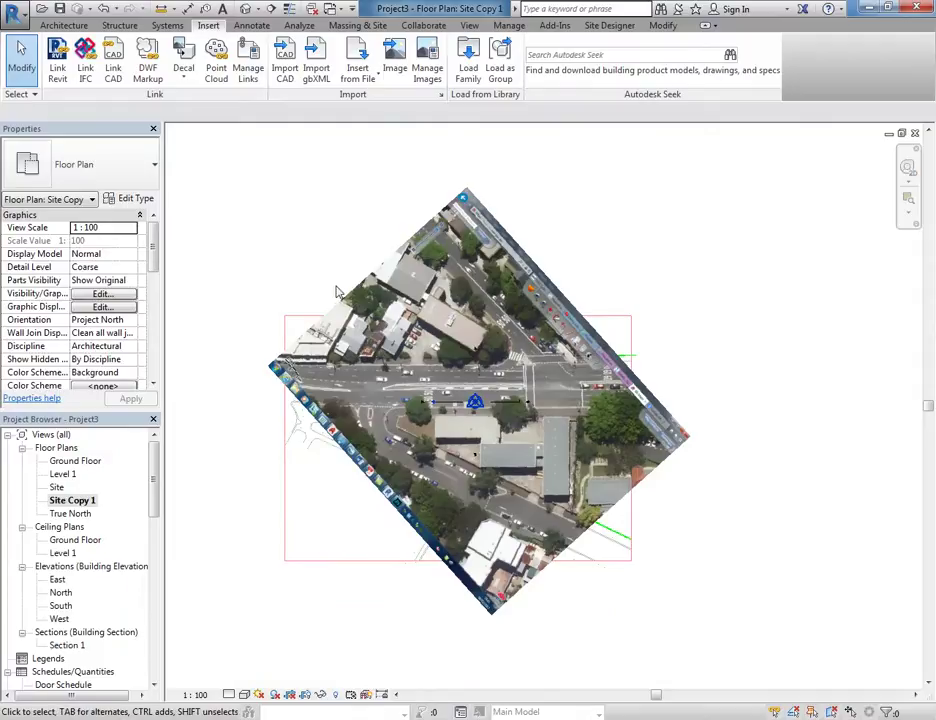
pyautogui.scroll(1, 335, 260)
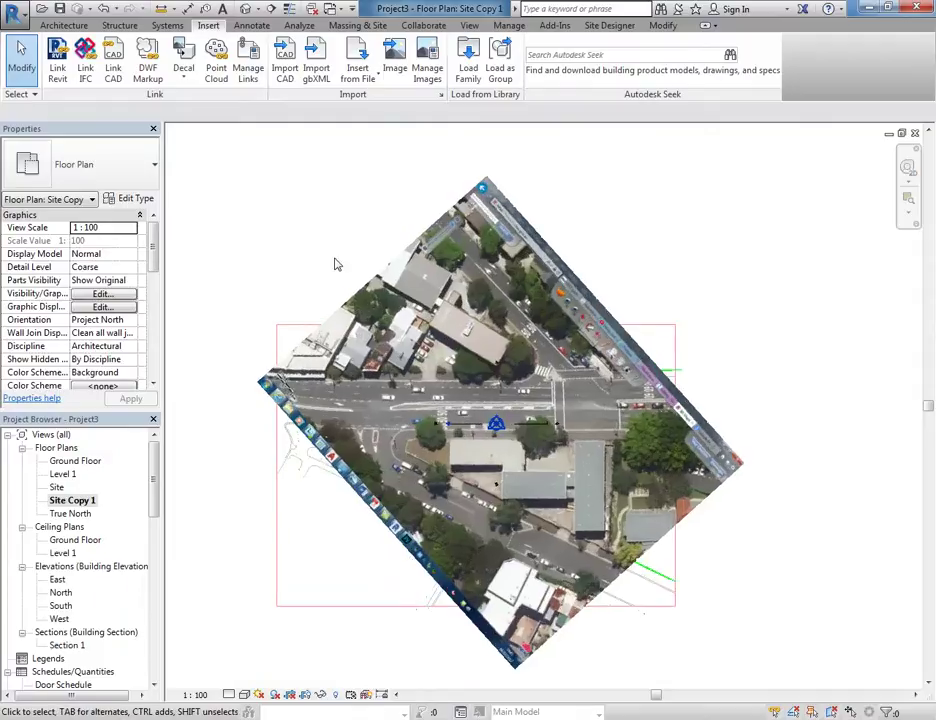
# Rename the Site Copy 1 floor plan view as Site Satelite
pyautogui.rightClick(72, 507)
pyautogui.click(114, 410)
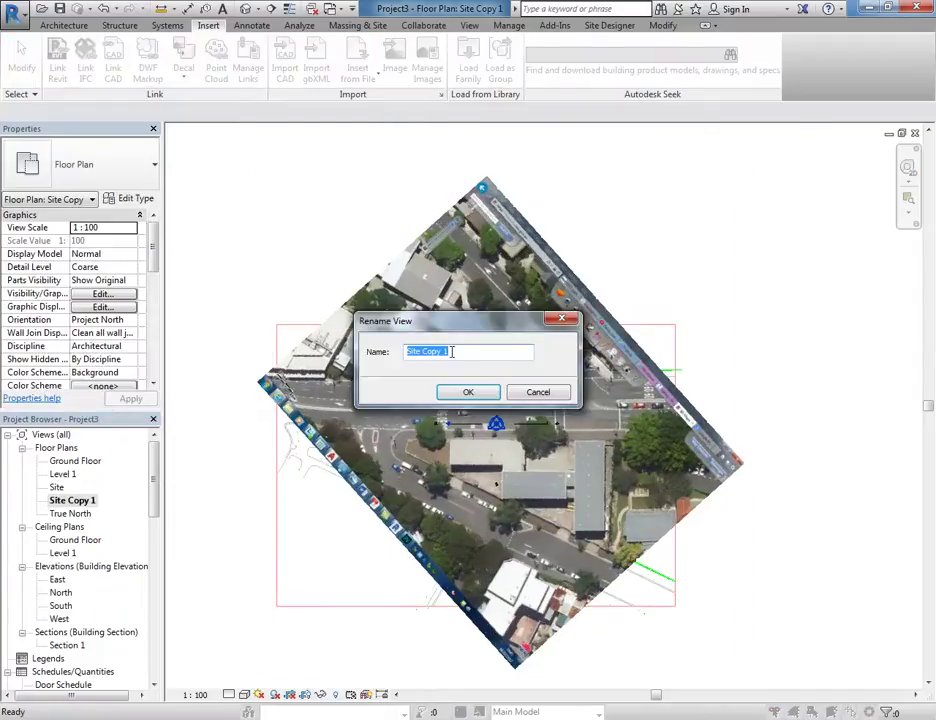
pyautogui.moveTo(422, 352); pyautogui.dragTo(516, 349)
pyautogui.write('Site Satellite')
pyautogui.press('Return')
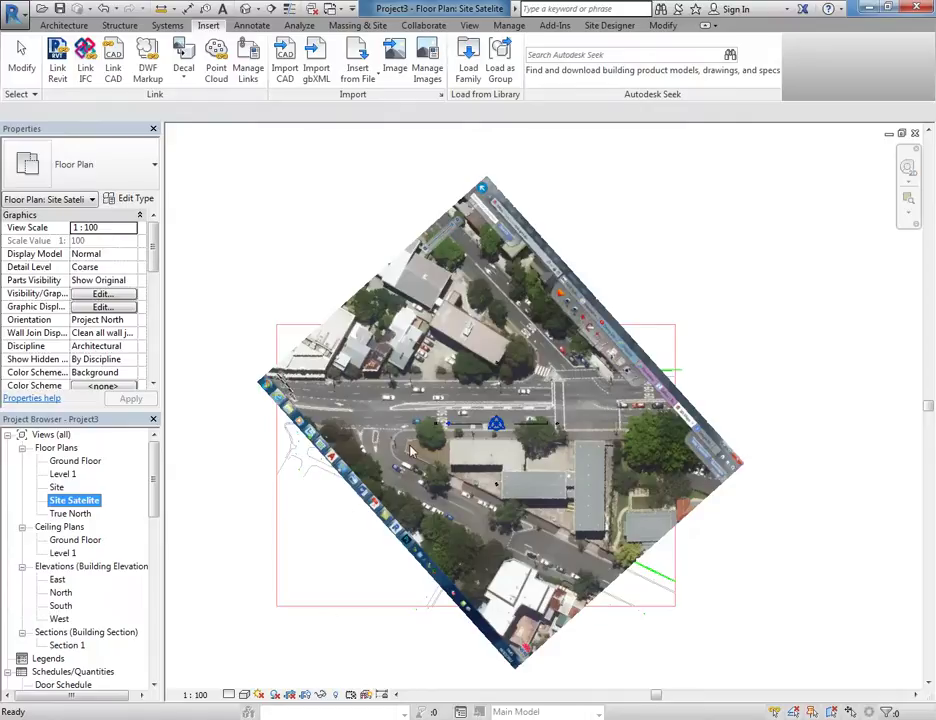
pyautogui.click(330, 468)
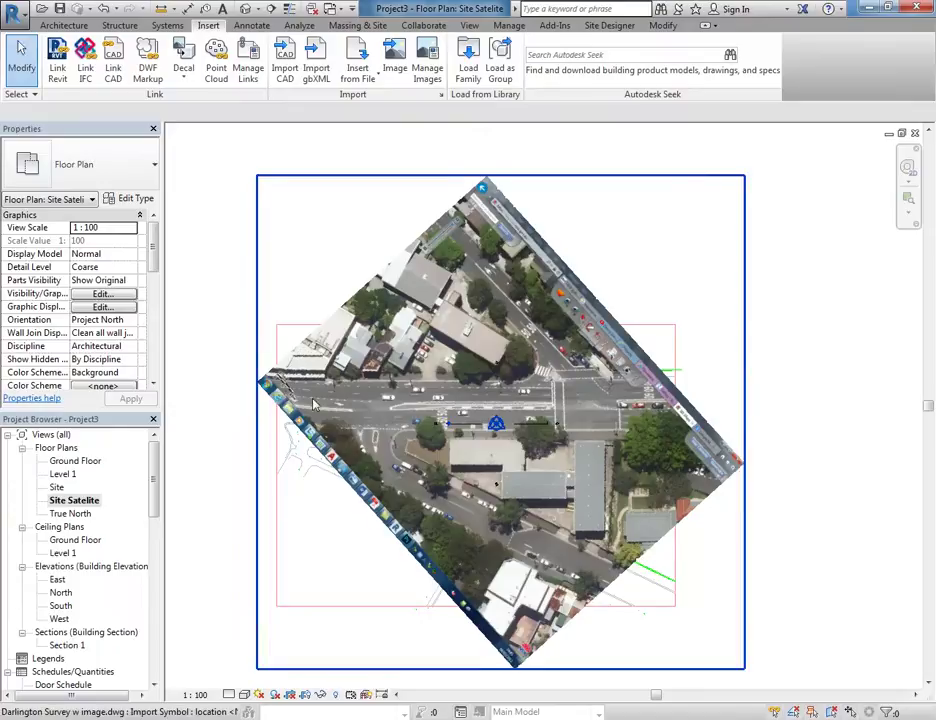
# Examine how the linked survey's linework and spot levels display against the satellite image
pyautogui.scroll(5, 311, 481)
pyautogui.scroll(2, 311, 481)
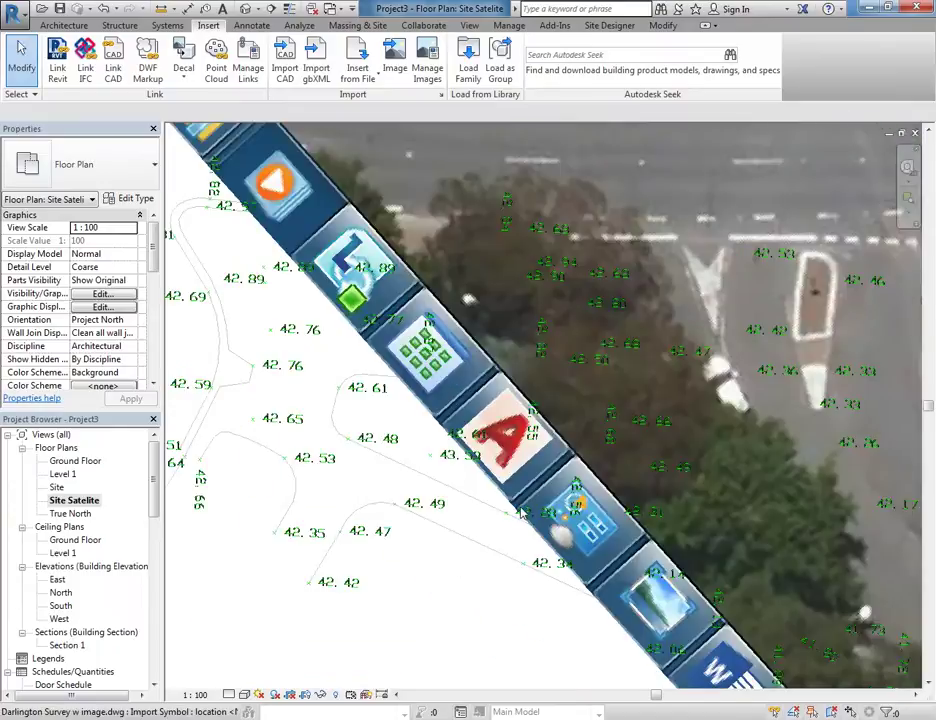
pyautogui.scroll(3, 557, 546)
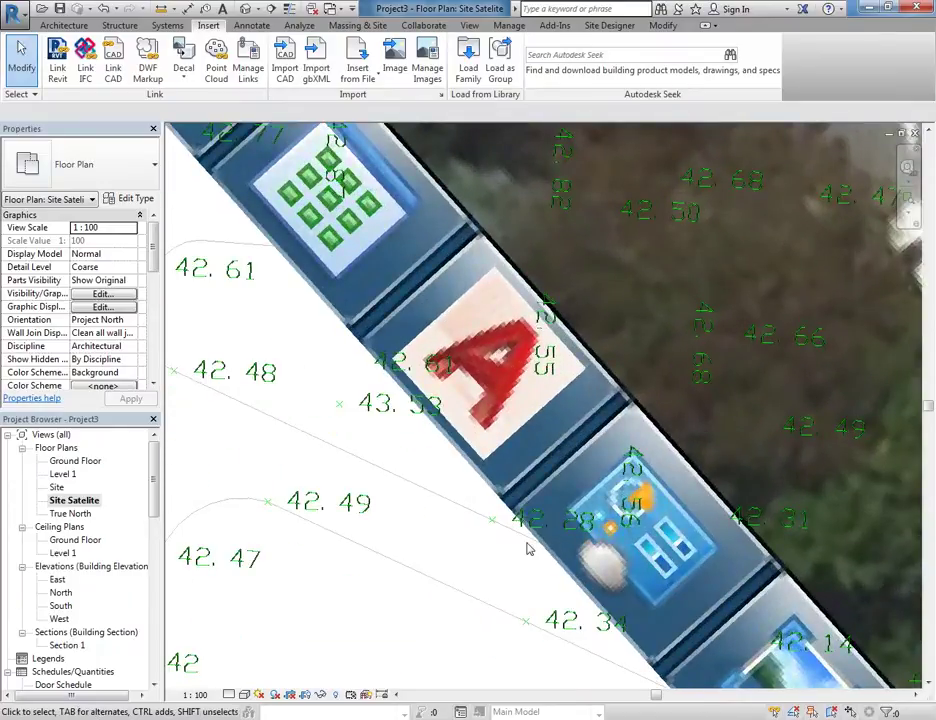
pyautogui.scroll(-5, 500, 480)
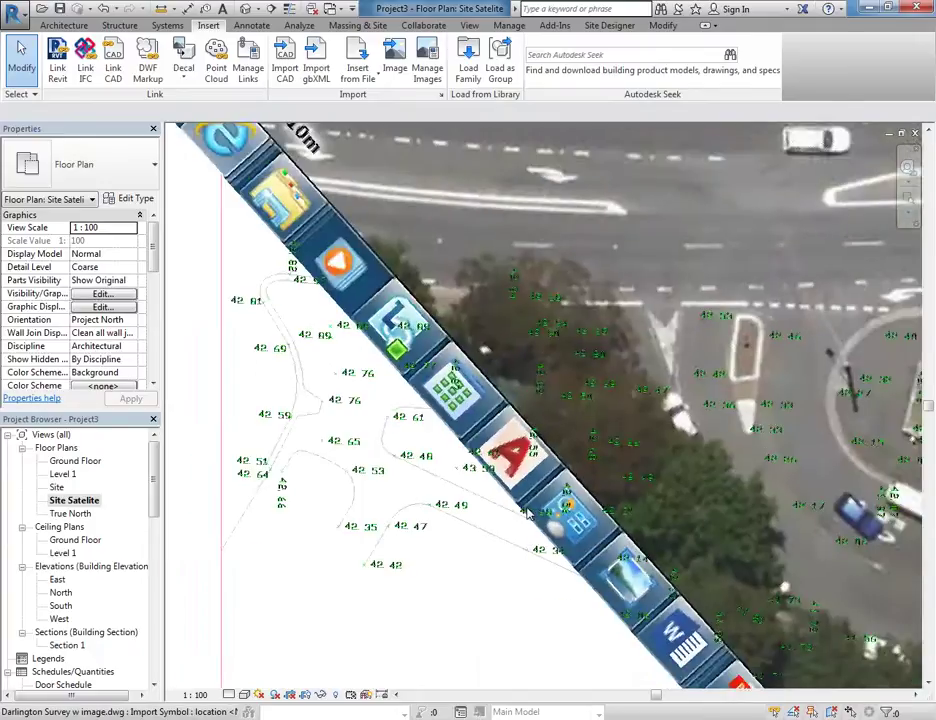
pyautogui.click(497, 474)
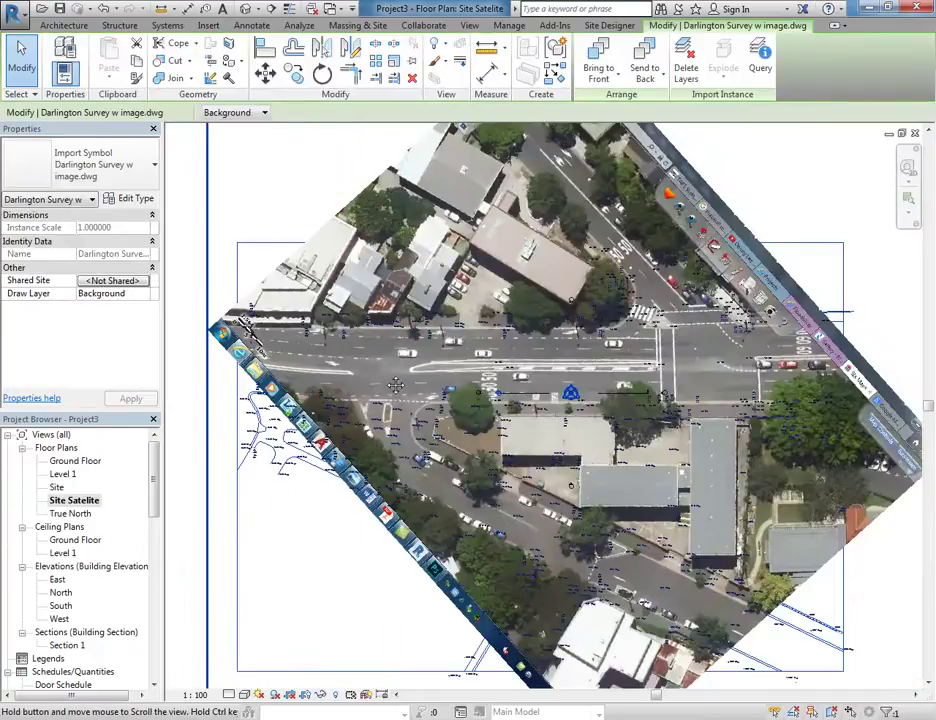
pyautogui.scroll(-2, 386, 372)
pyautogui.moveTo(569, 386); pyautogui.dragTo(413, 383, button='middle')
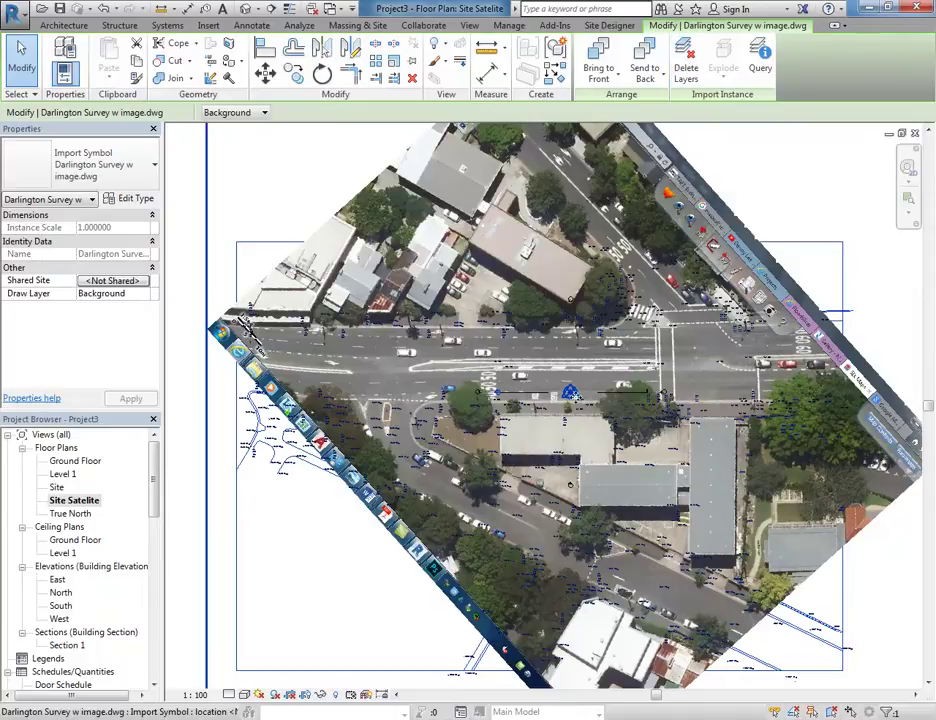
pyautogui.scroll(-1, 210, 300)
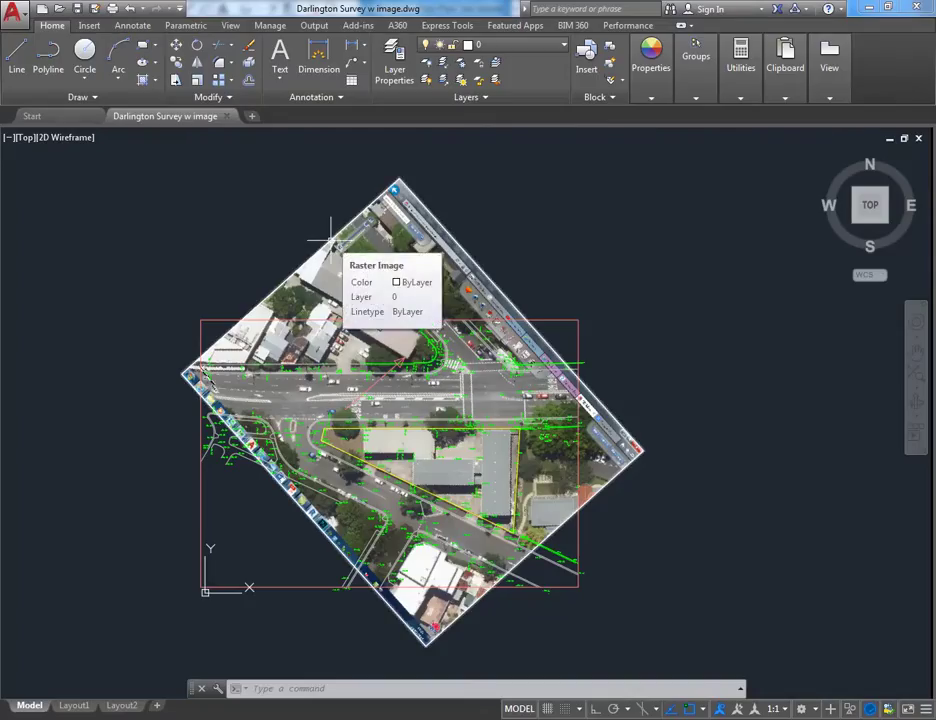
# In AutoCAD, create a layer named Image with colour 210 in Darlington Survey w image.dwg
pyautogui.press('Escape')
pyautogui.press('Escape')
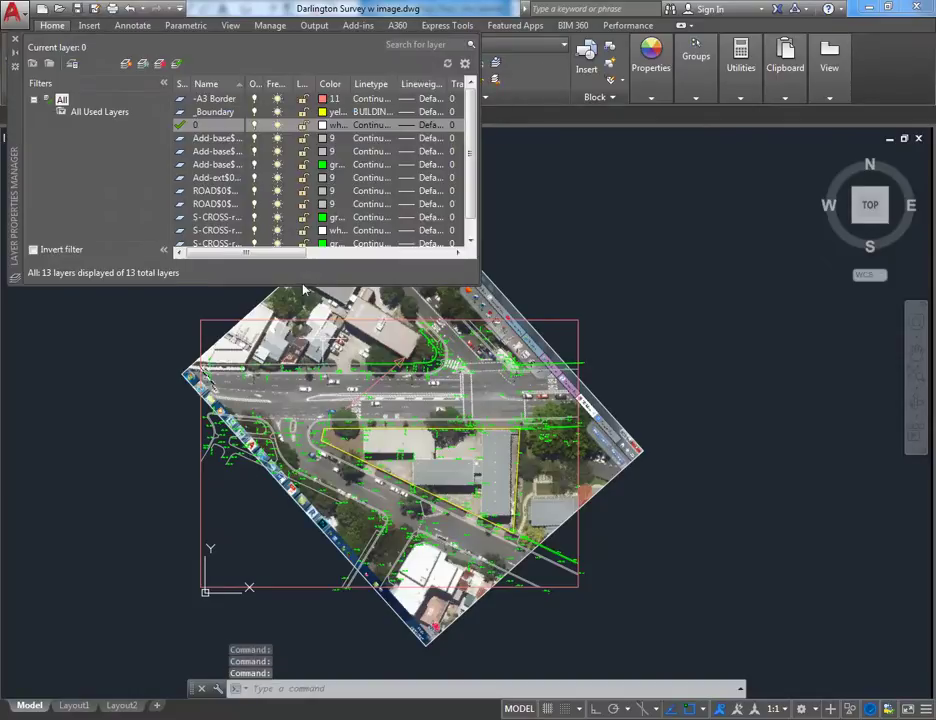
pyautogui.click(126, 64)
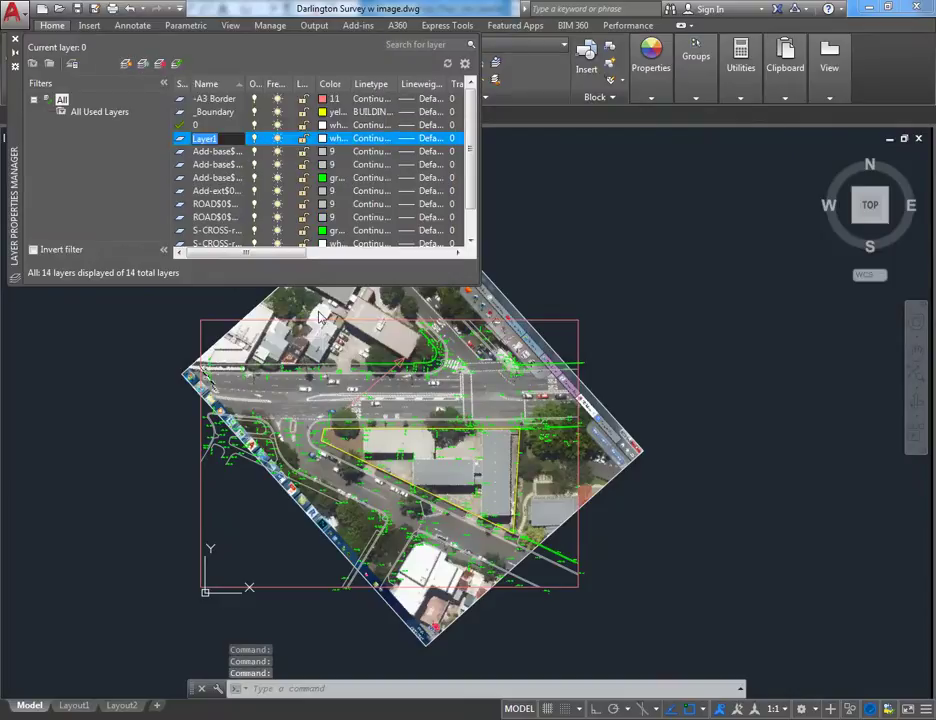
pyautogui.write('Image')
pyautogui.press('Return')
pyautogui.click(321, 138)
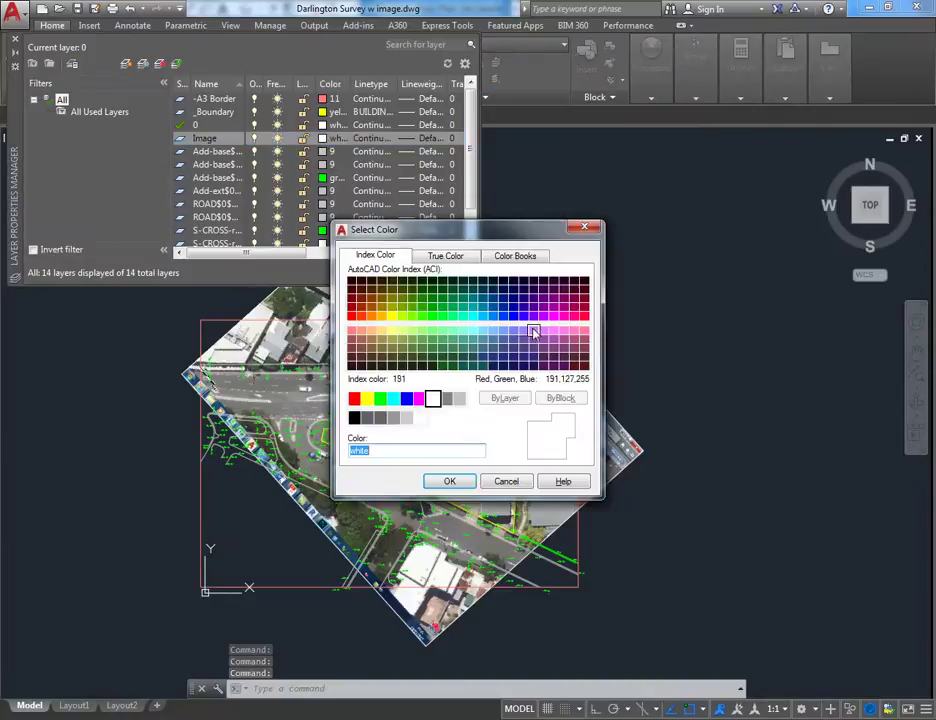
pyautogui.click(526, 331)
pyautogui.click(554, 316)
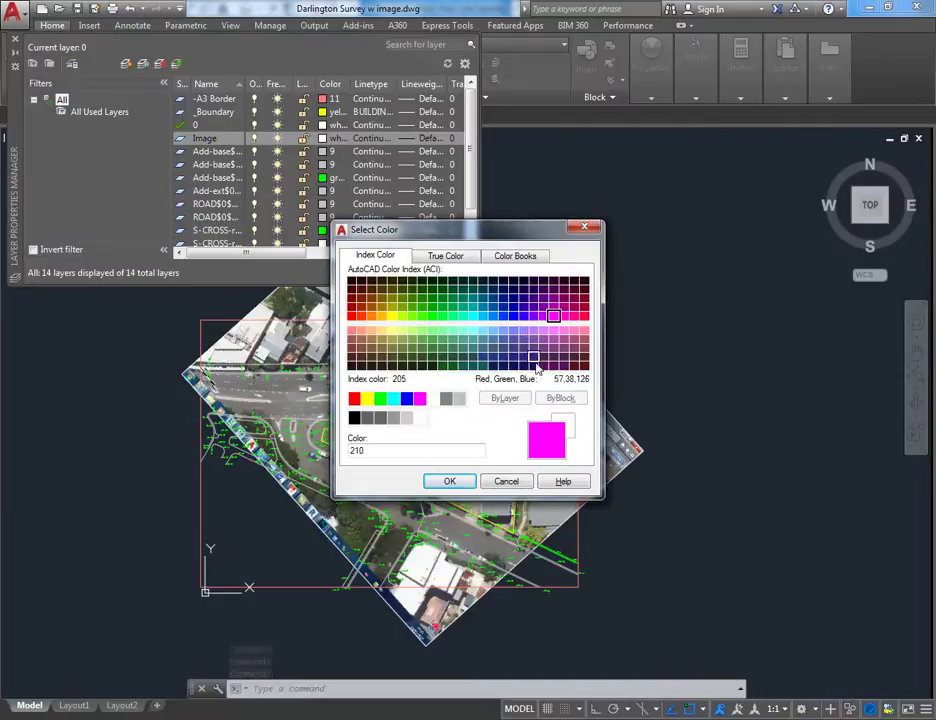
pyautogui.click(453, 480)
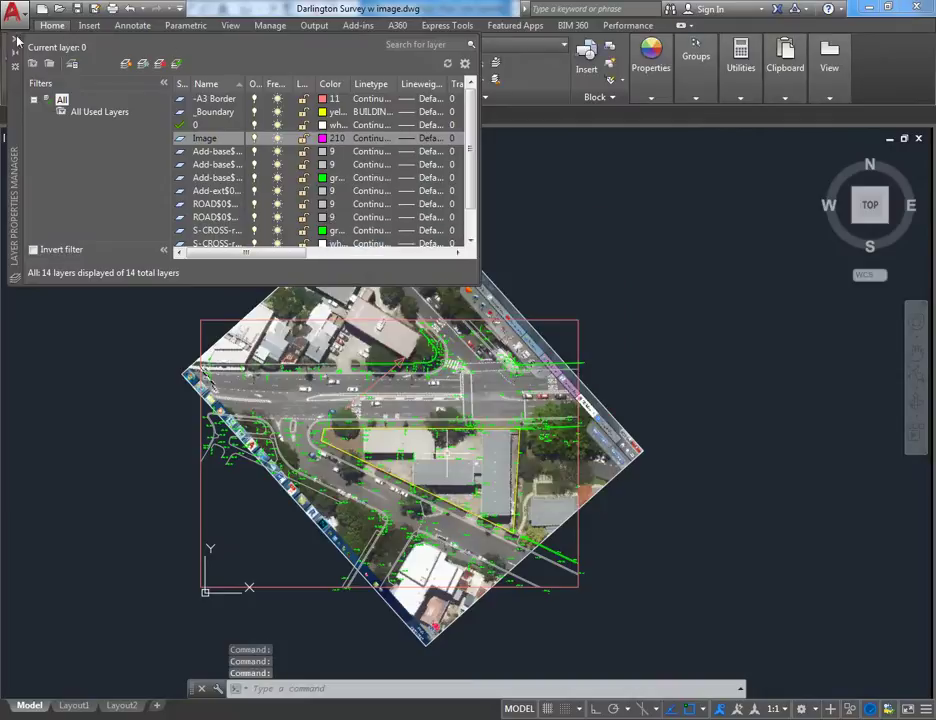
pyautogui.click(16, 40)
# Move the satellite raster image onto the Image layer and save the drawing
pyautogui.click(336, 234)
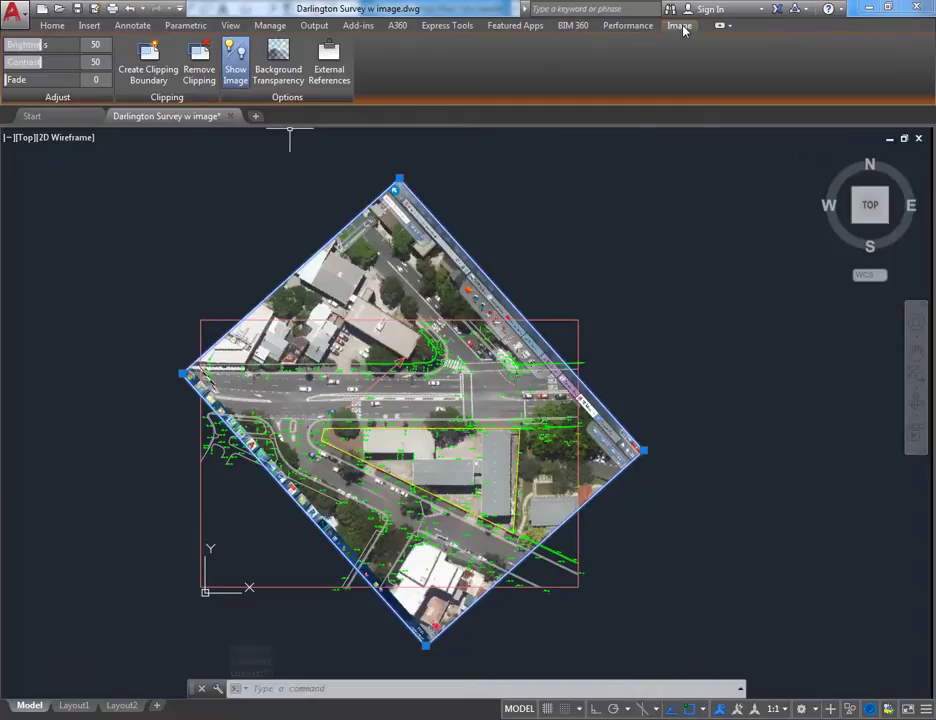
pyautogui.click(46, 25)
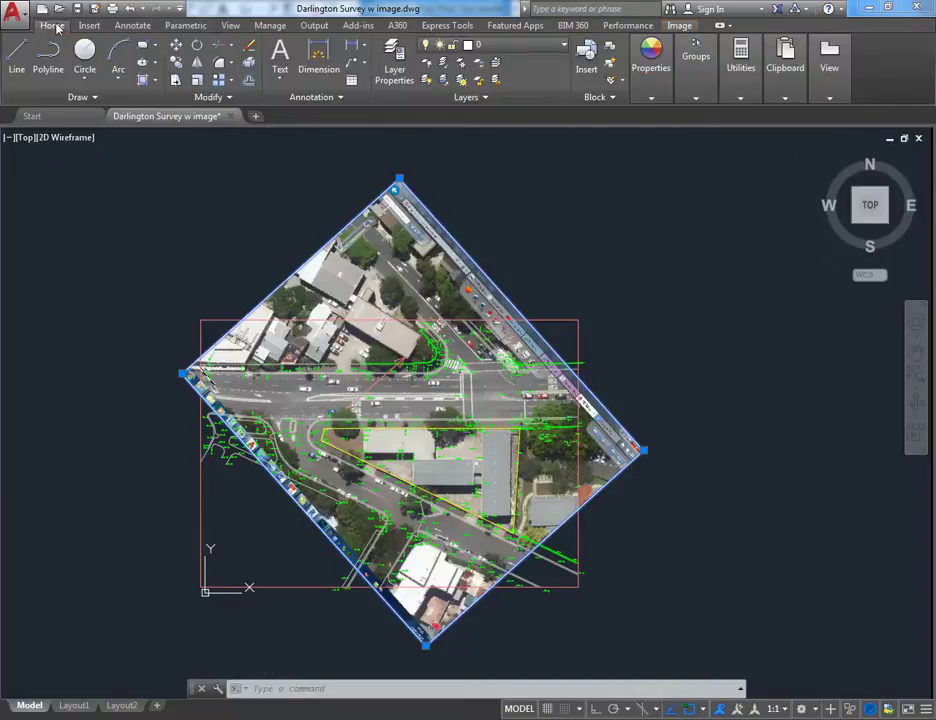
pyautogui.click(521, 46)
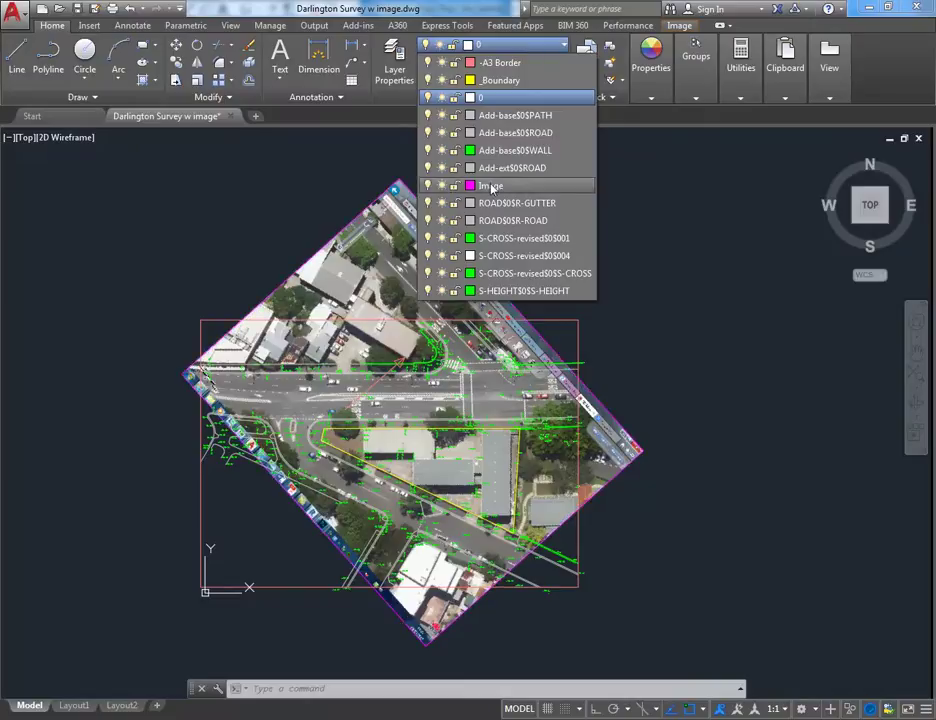
pyautogui.click(495, 186)
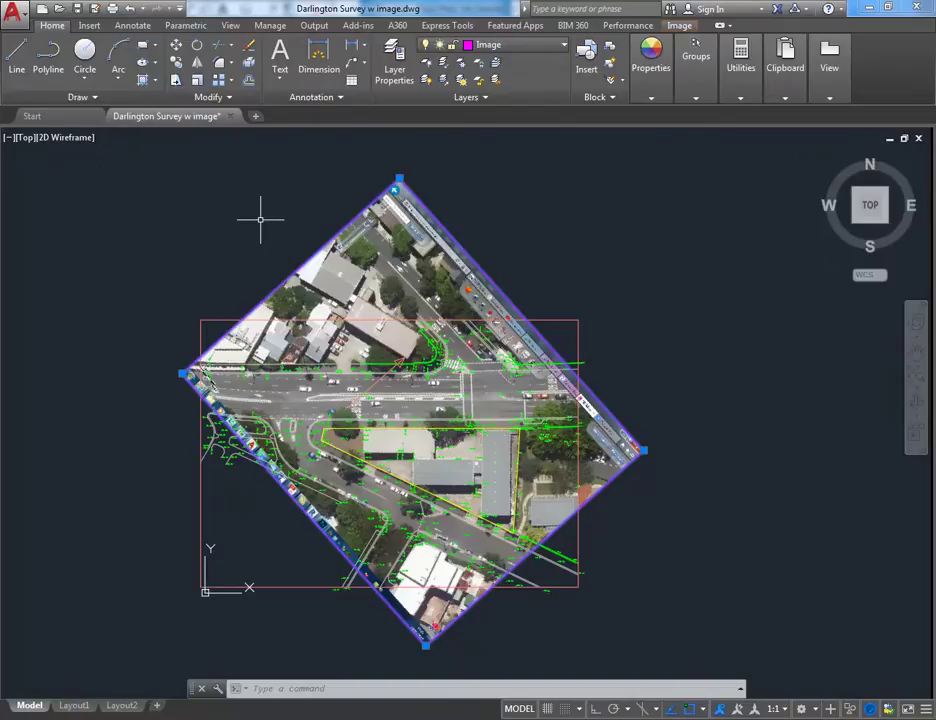
pyautogui.press('Escape')
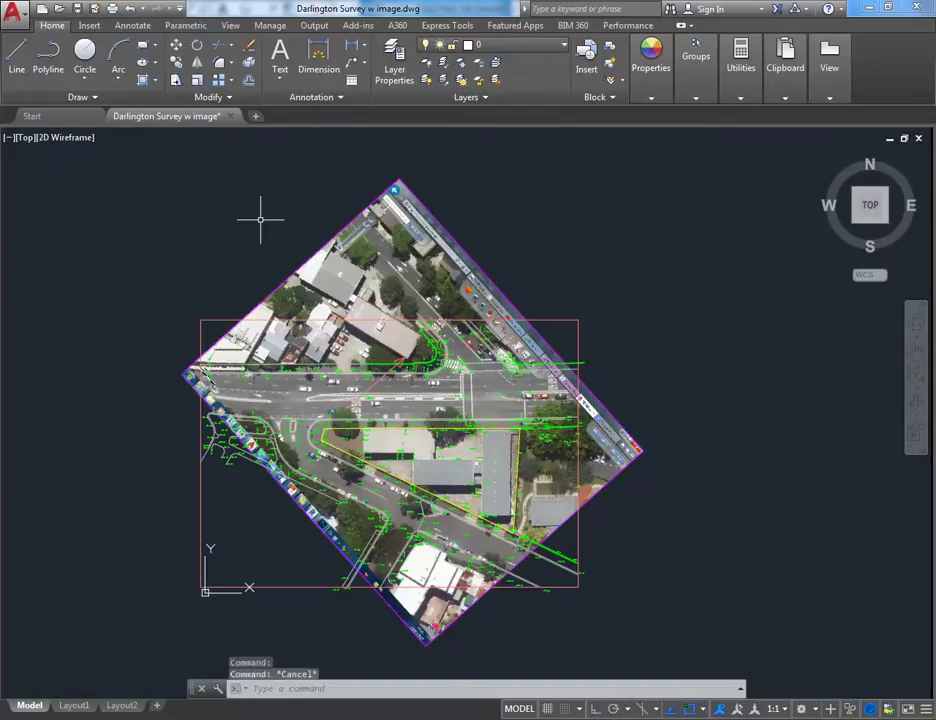
pyautogui.click(78, 10)
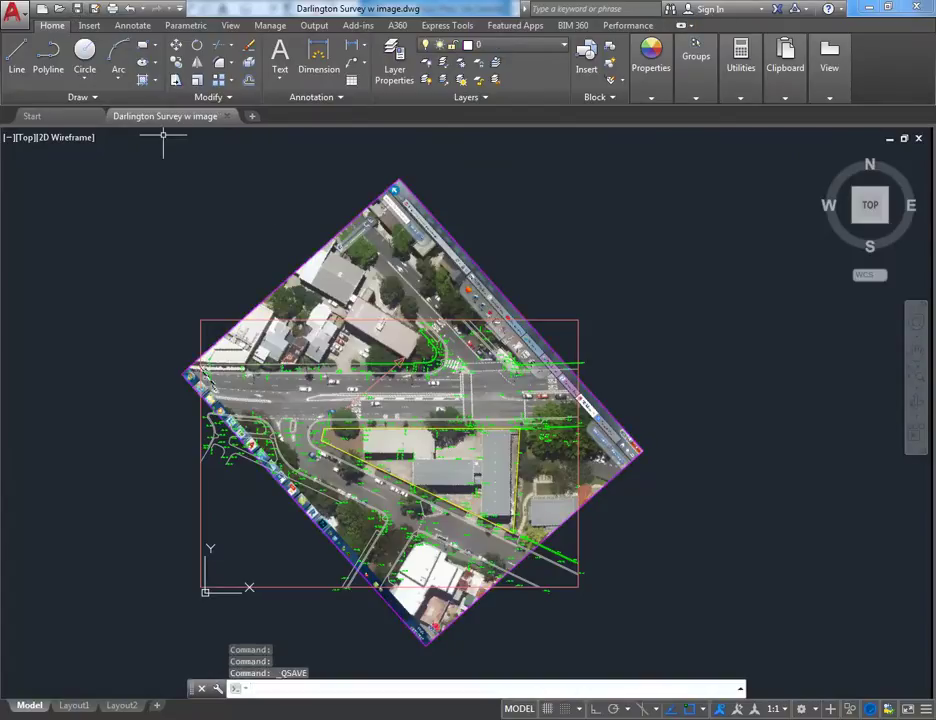
# Switch to Revit and duplicate the Site Satelite floor plan view with detailing
pyautogui.click(455, 651)
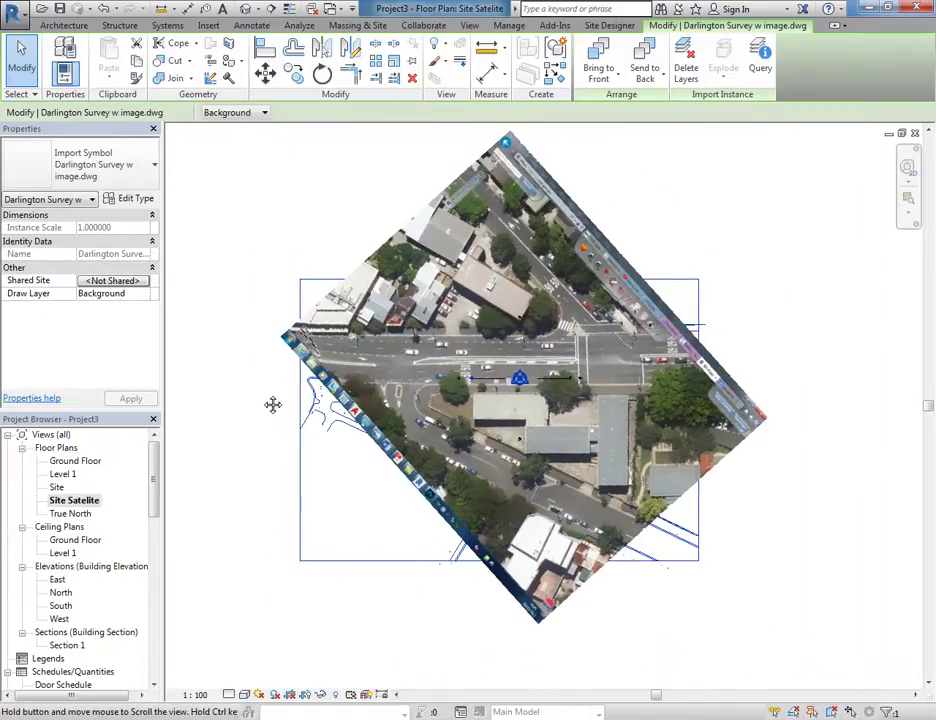
pyautogui.click(75, 502)
pyautogui.rightClick(73, 503)
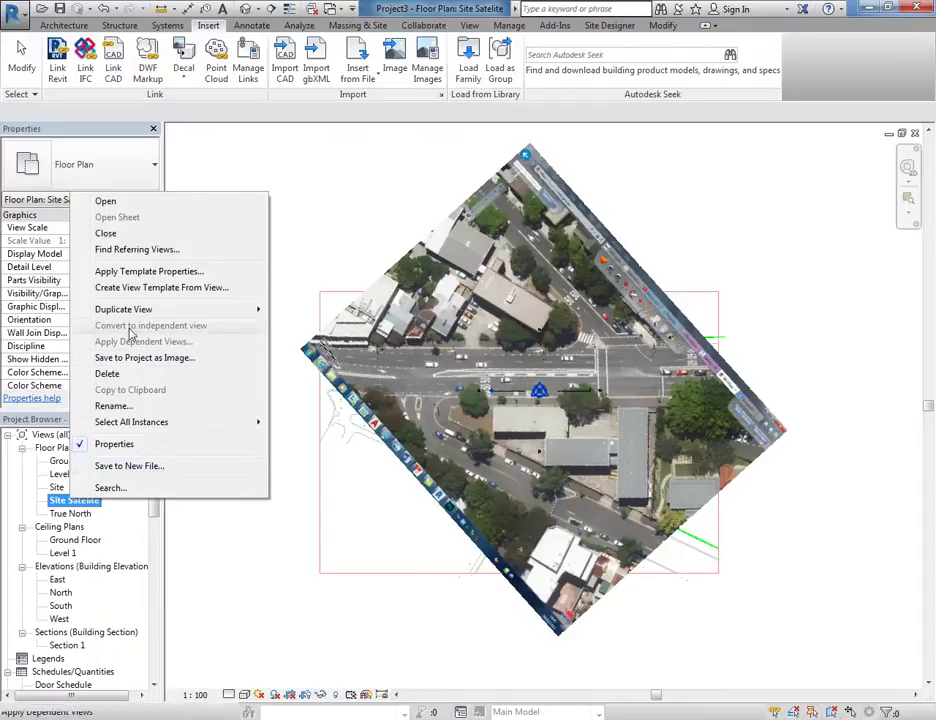
pyautogui.moveTo(143, 318)
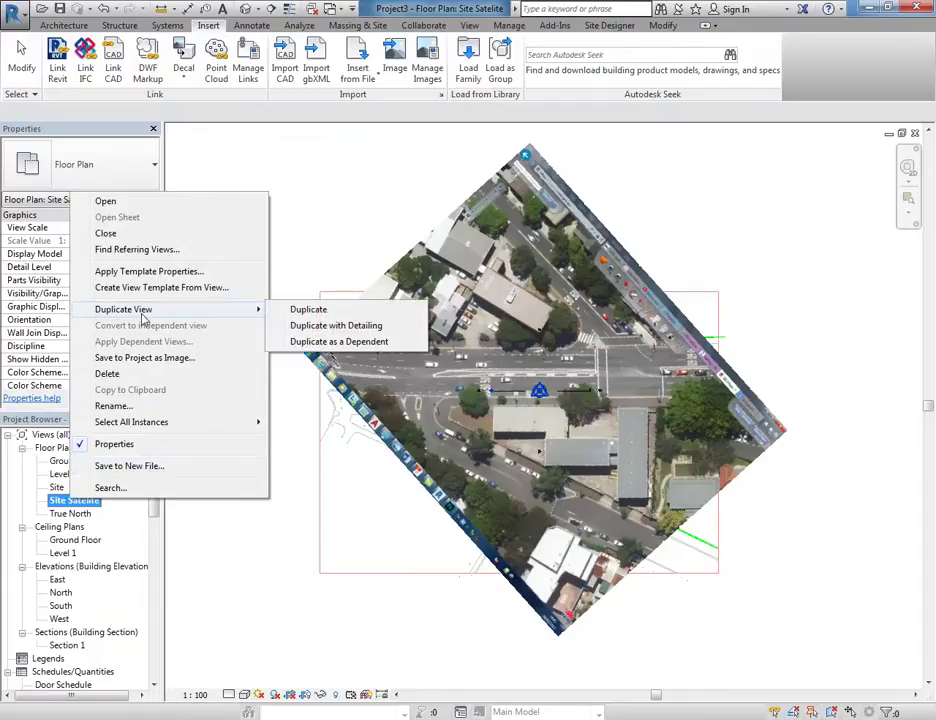
pyautogui.click(316, 331)
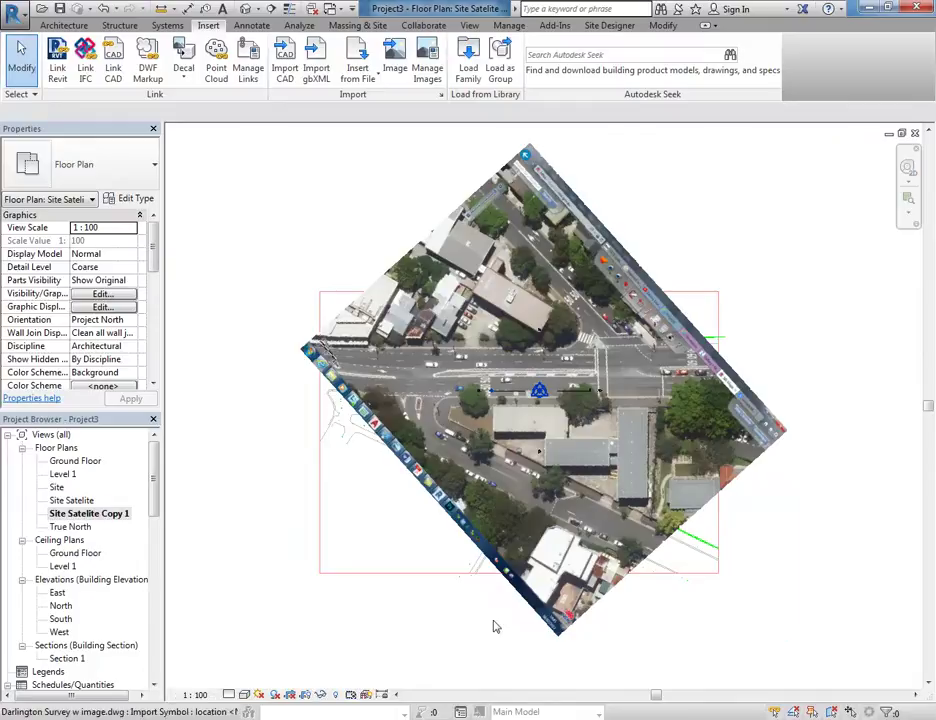
# Rename the duplicated Site Satelite Copy 1 view as Site Survey
pyautogui.rightClick(70, 513)
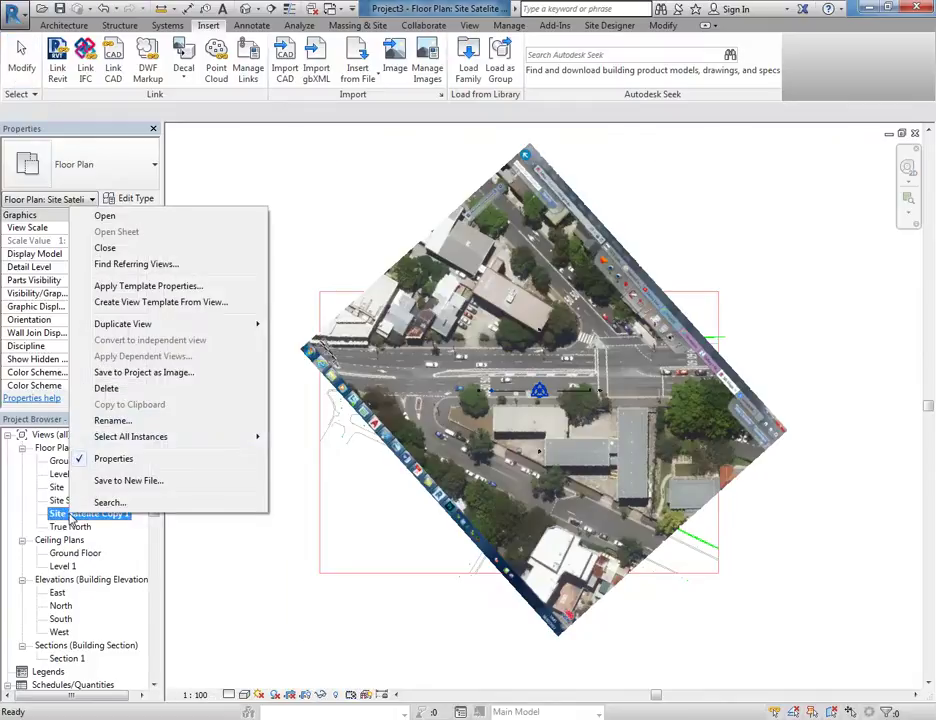
pyautogui.click(111, 421)
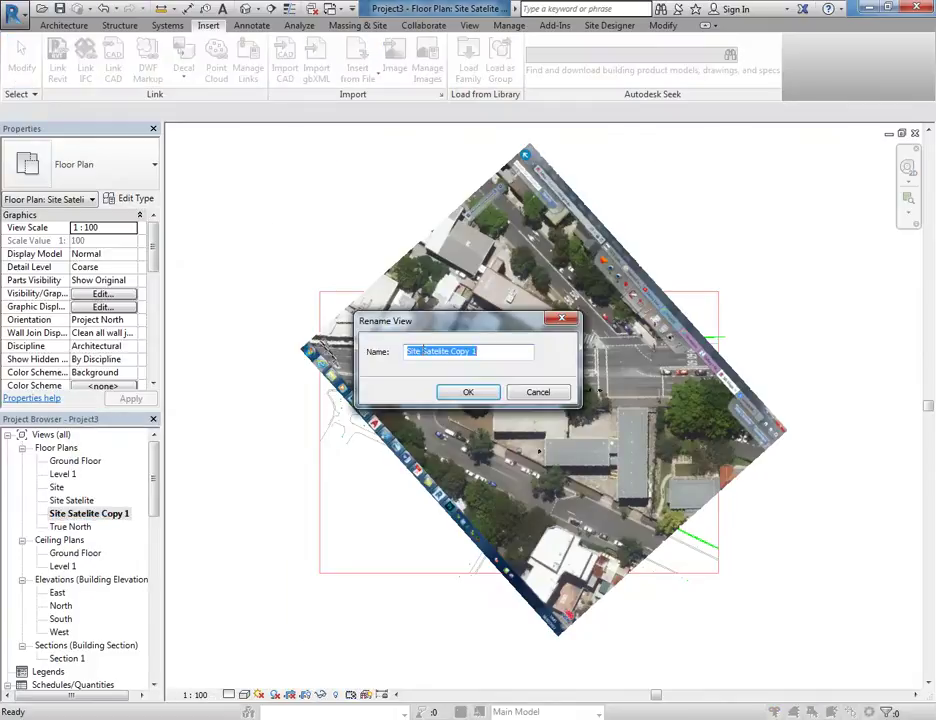
pyautogui.moveTo(426, 351); pyautogui.dragTo(621, 354)
pyautogui.write('urvey')
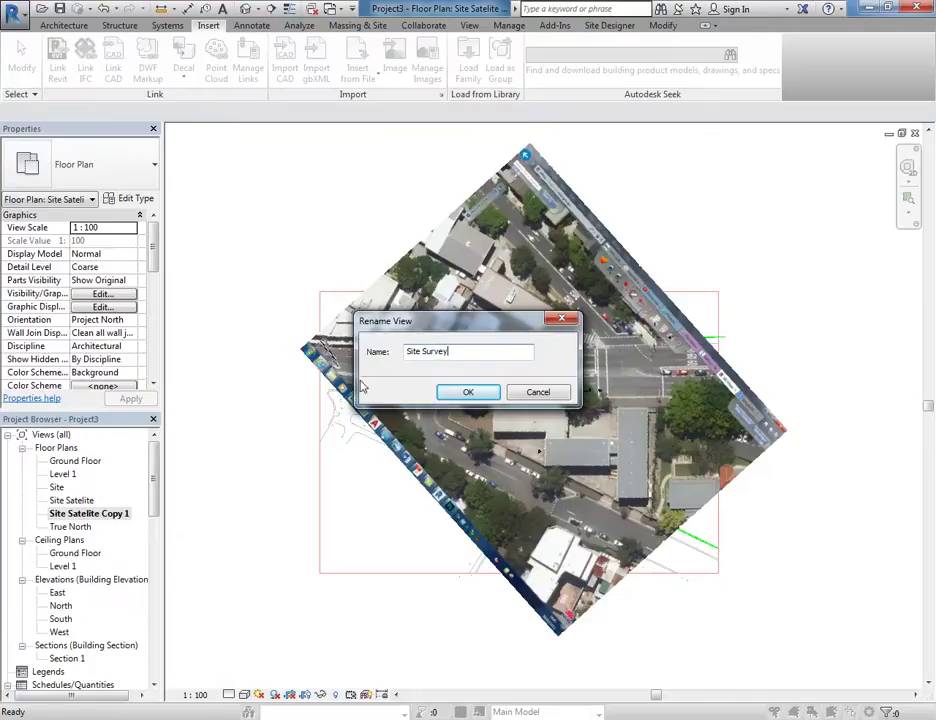
pyautogui.click(468, 392)
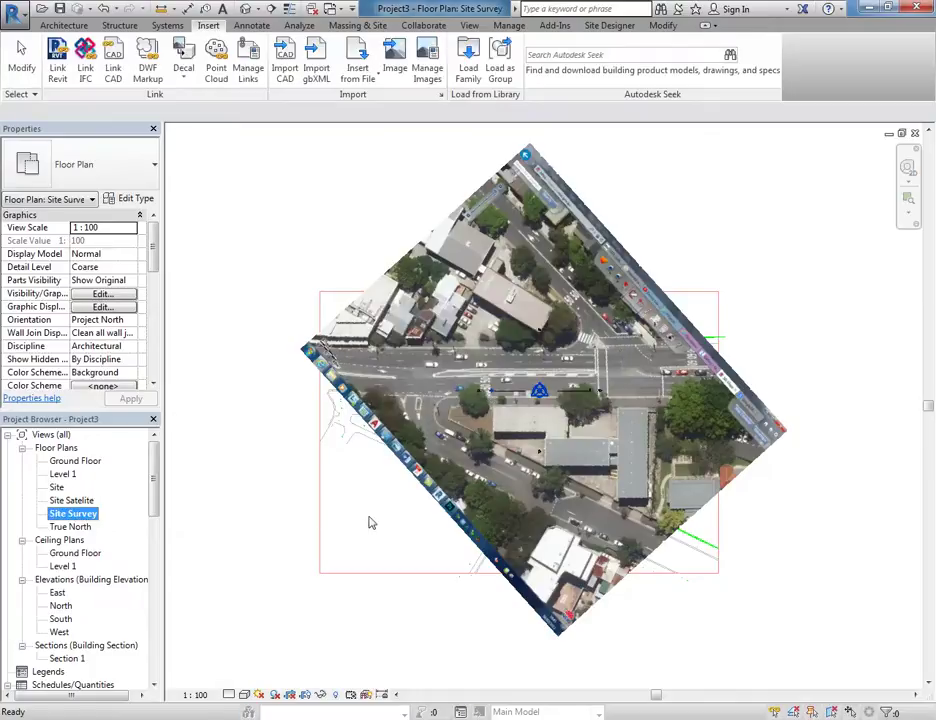
pyautogui.click(324, 172)
pyautogui.scroll(-1, 306, 211)
pyautogui.scroll(1, 306, 211)
pyautogui.moveTo(313, 211); pyautogui.dragTo(302, 264, button='middle')
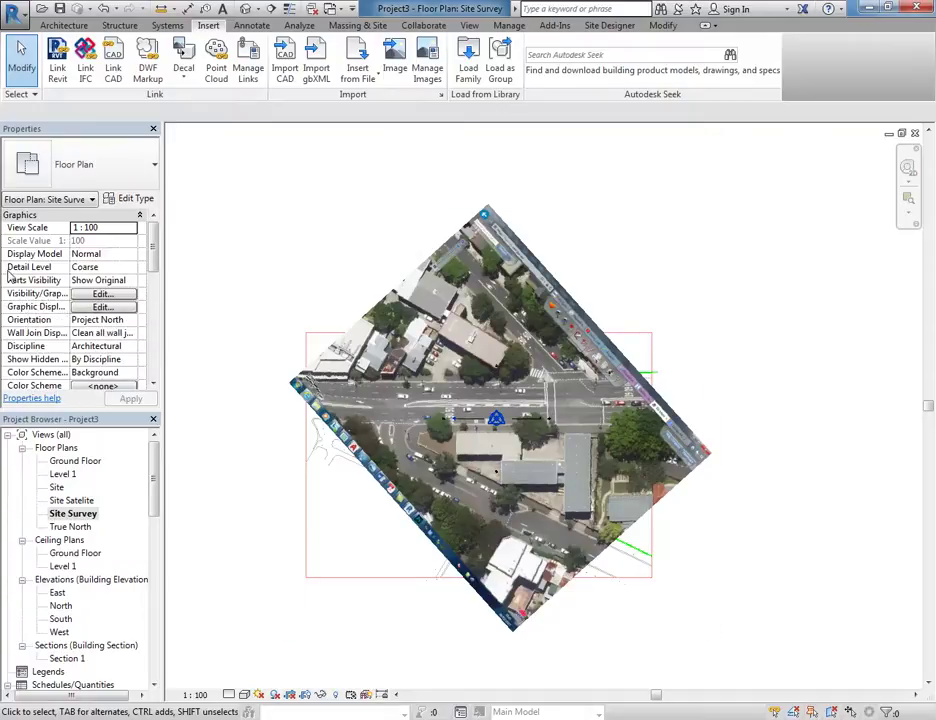
pyautogui.click(101, 294)
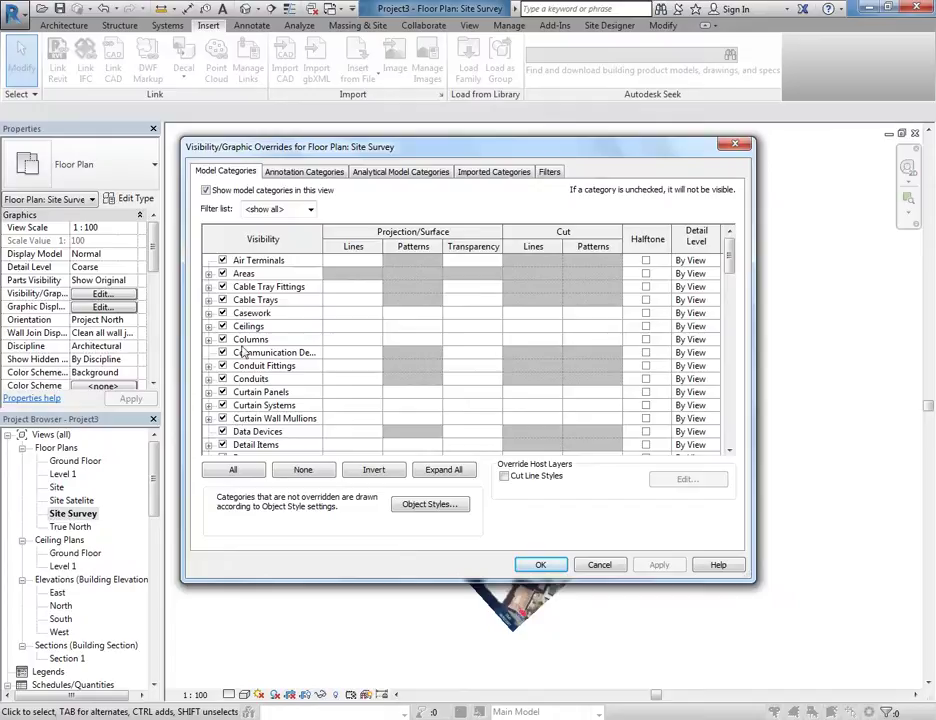
pyautogui.click(597, 566)
pyautogui.click(420, 364)
pyautogui.rightClick(420, 363)
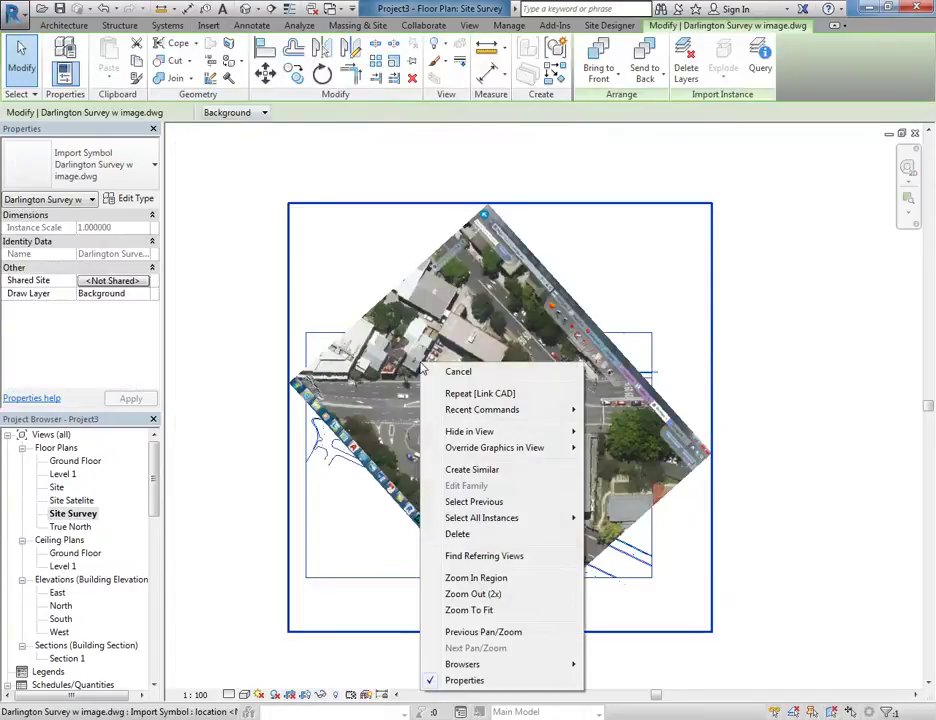
pyautogui.moveTo(480, 432)
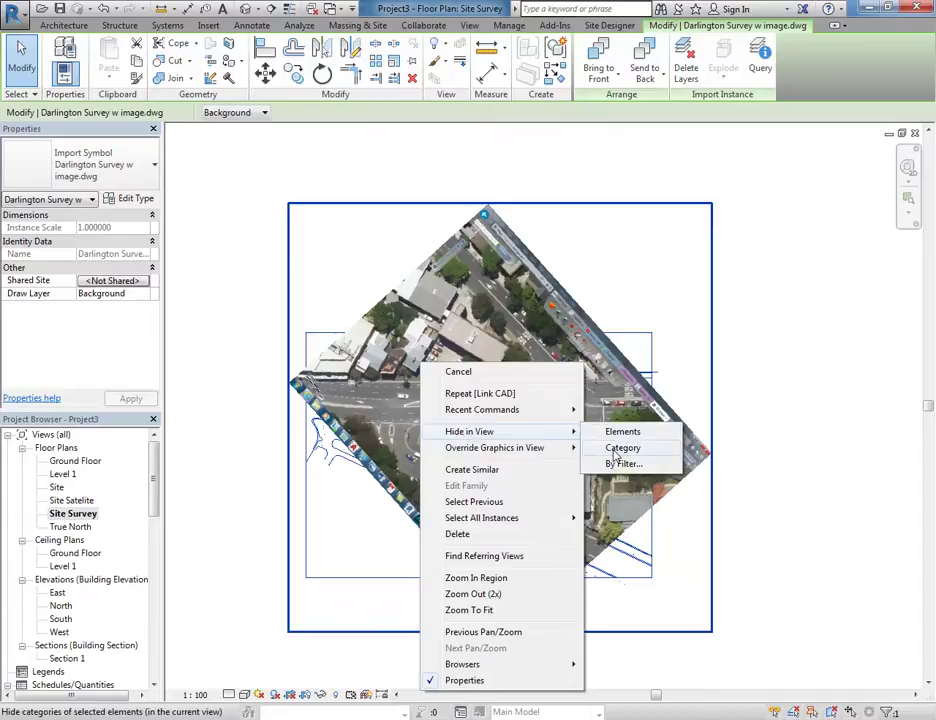
pyautogui.click(212, 248)
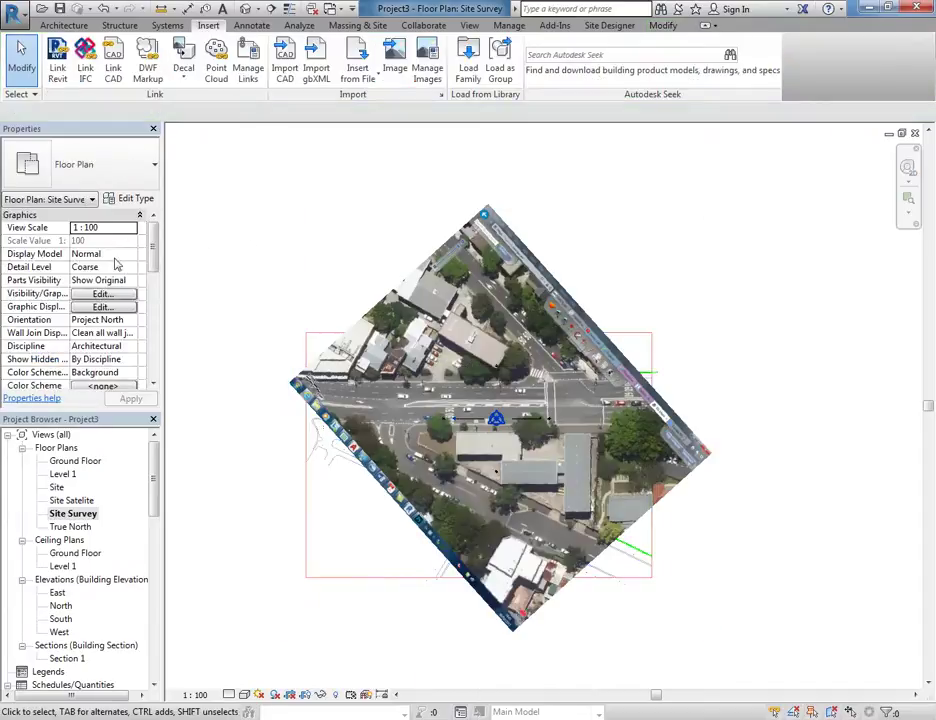
# Check which layers of Darlington Survey w image.dwg are listed in the Site Survey view's imported category visibility settings
pyautogui.click(103, 293)
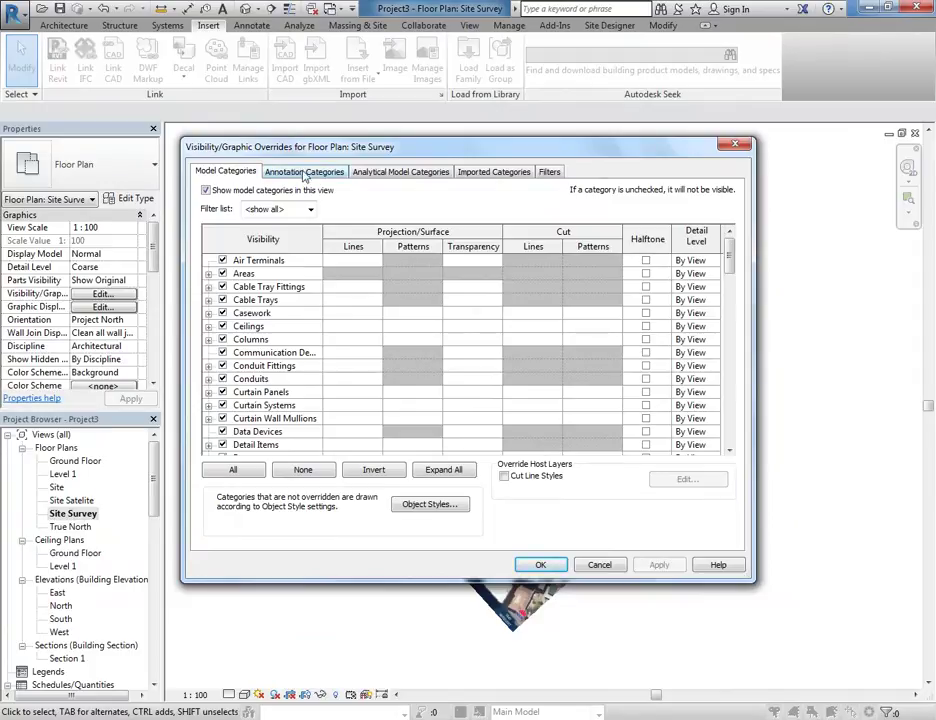
pyautogui.click(312, 174)
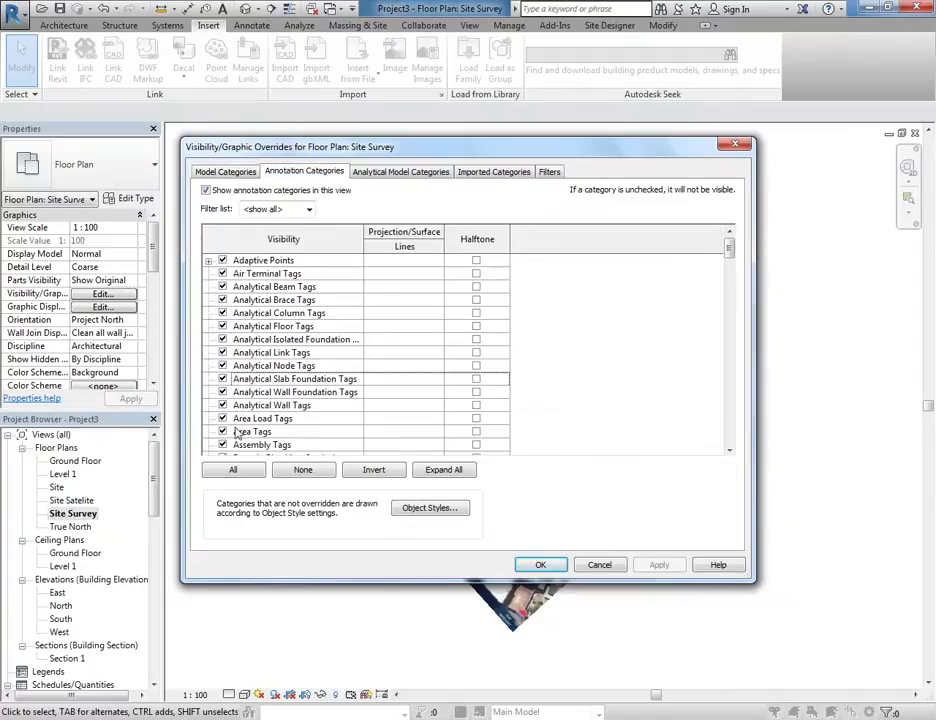
pyautogui.moveTo(729, 247)
pyautogui.mouseDown()
pyautogui.moveTo(737, 342)
pyautogui.moveTo(733, 361)
pyautogui.moveTo(735, 242)
pyautogui.moveTo(729, 418)
pyautogui.moveTo(730, 245)
pyautogui.mouseUp()
pyautogui.click(505, 175)
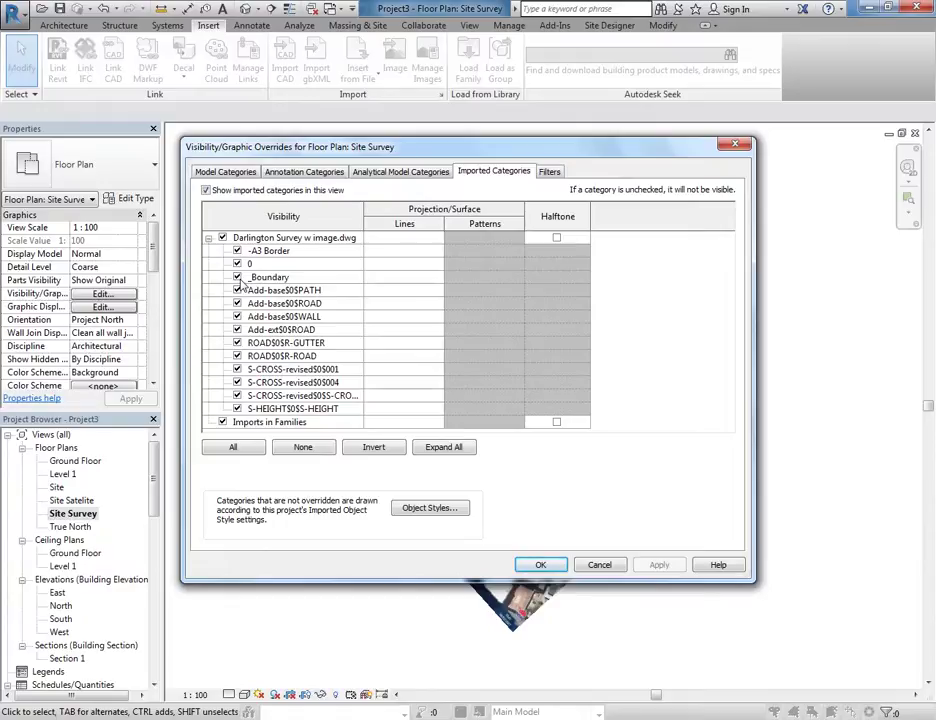
pyautogui.click(541, 565)
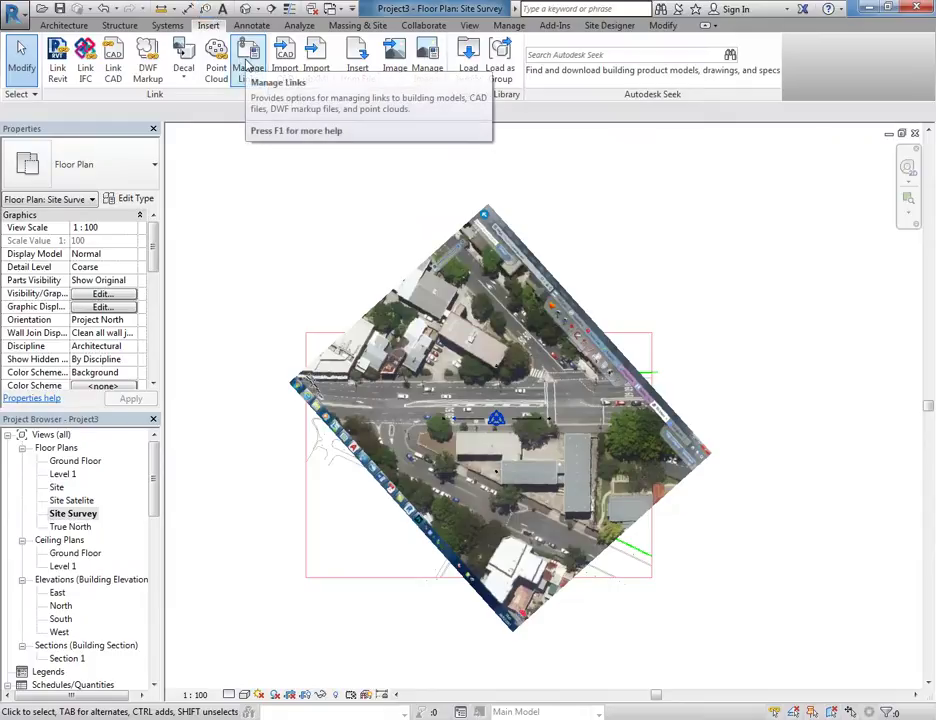
# Reload the Darlington Survey w image.dwg CAD link to bring in the changes saved from AutoCAD
pyautogui.click(245, 64)
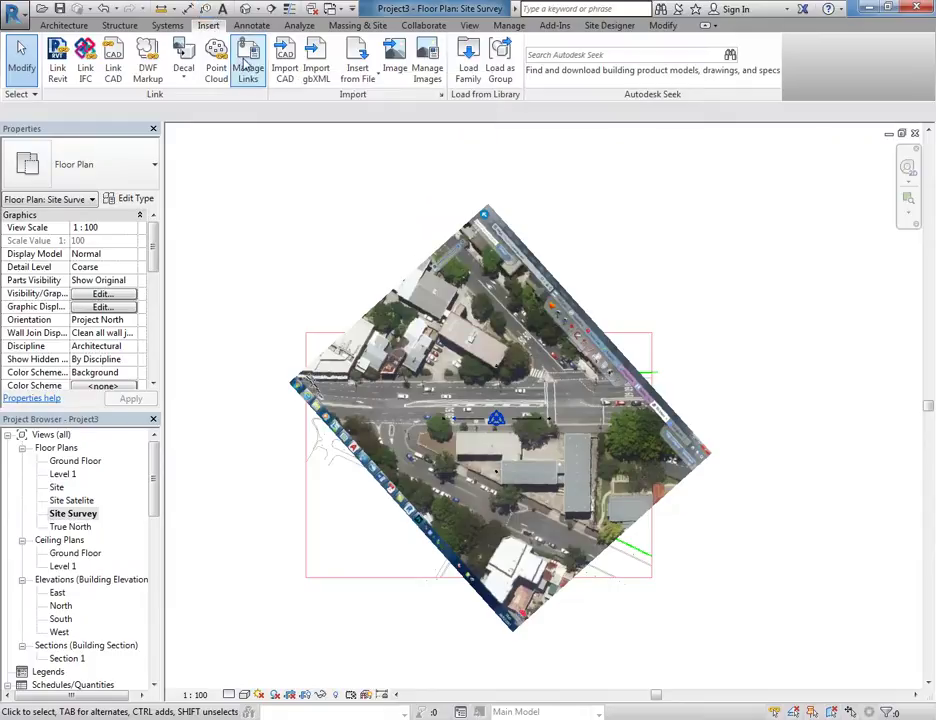
pyautogui.click(288, 163)
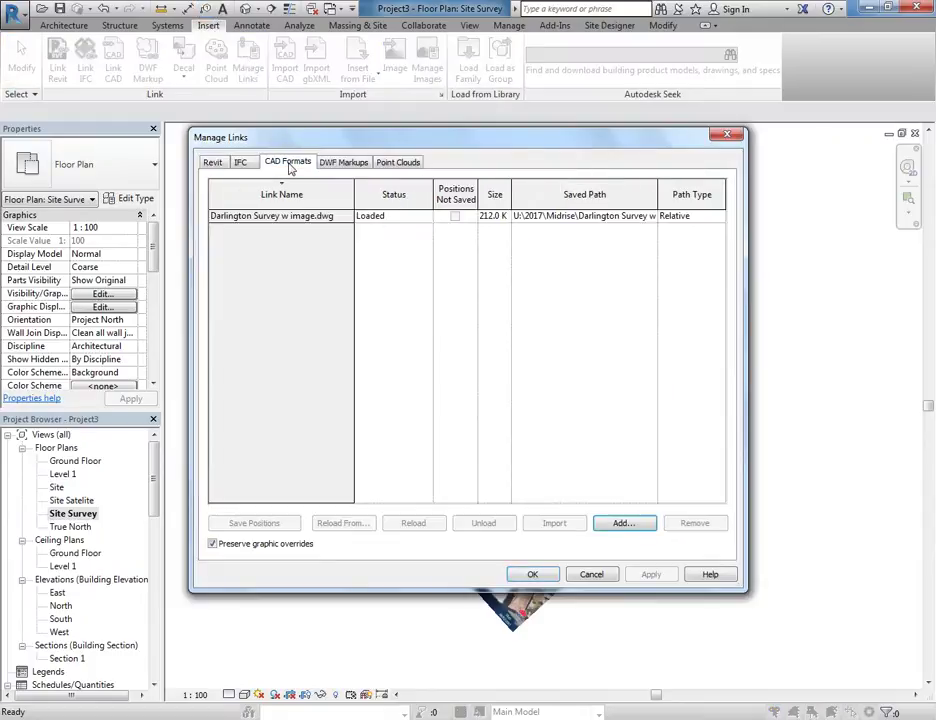
pyautogui.click(272, 216)
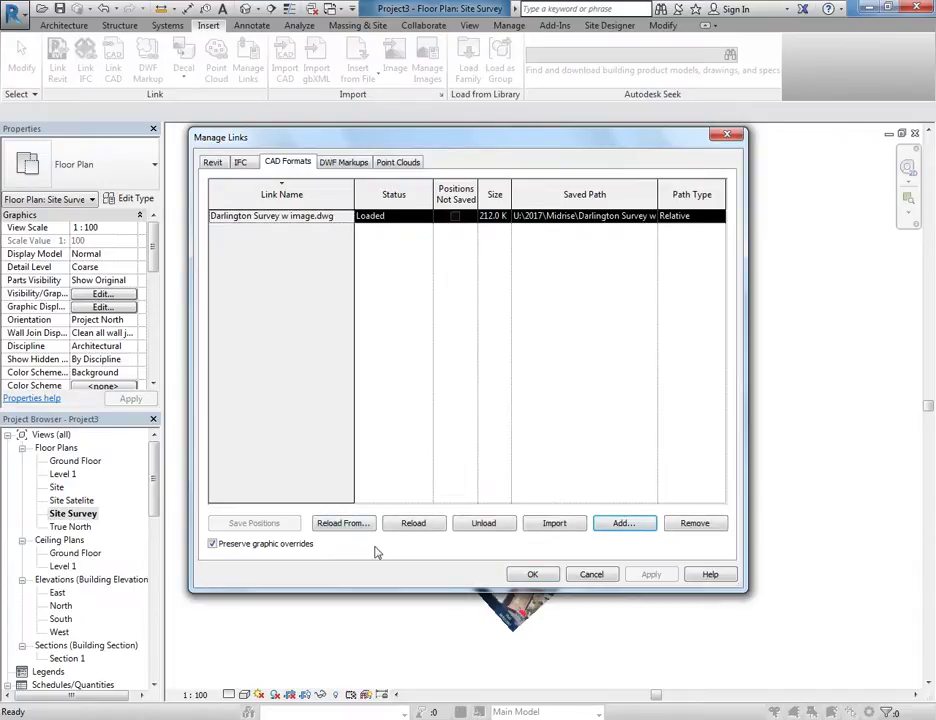
pyautogui.click(412, 523)
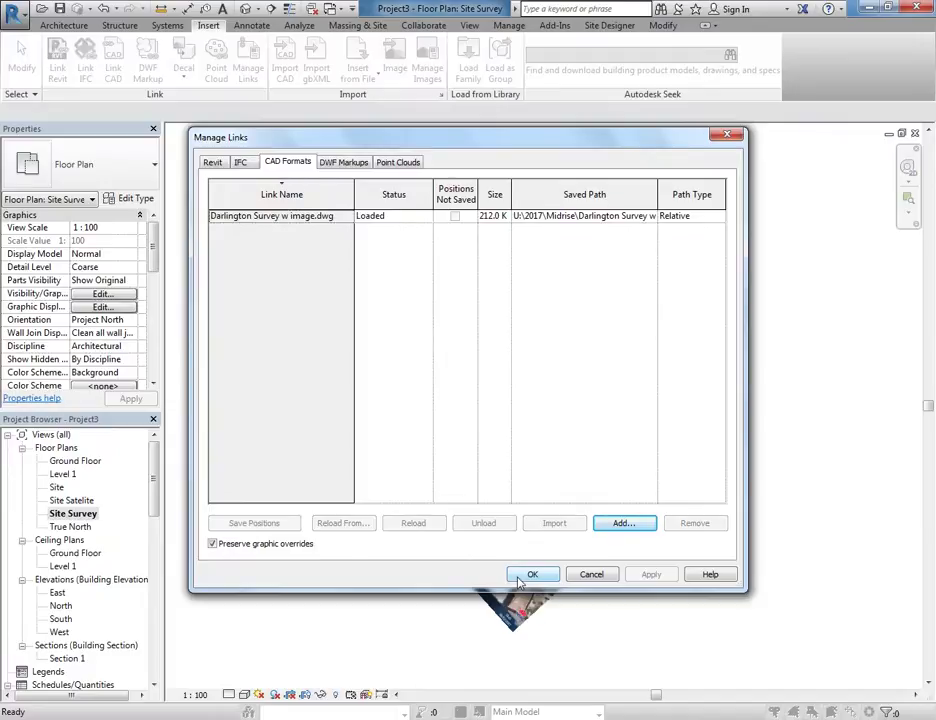
pyautogui.click(530, 575)
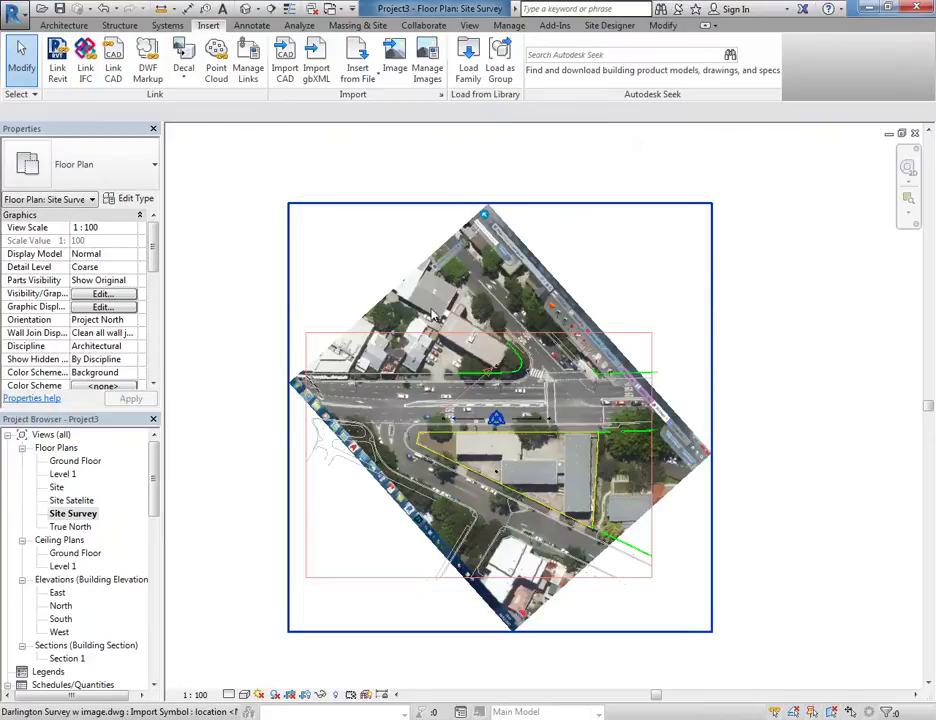
# Hide the Image layer of Darlington Survey w image.dwg in the Site Survey view through the Visibility/Graphic Overrides
pyautogui.press('v')
pyautogui.press('g')
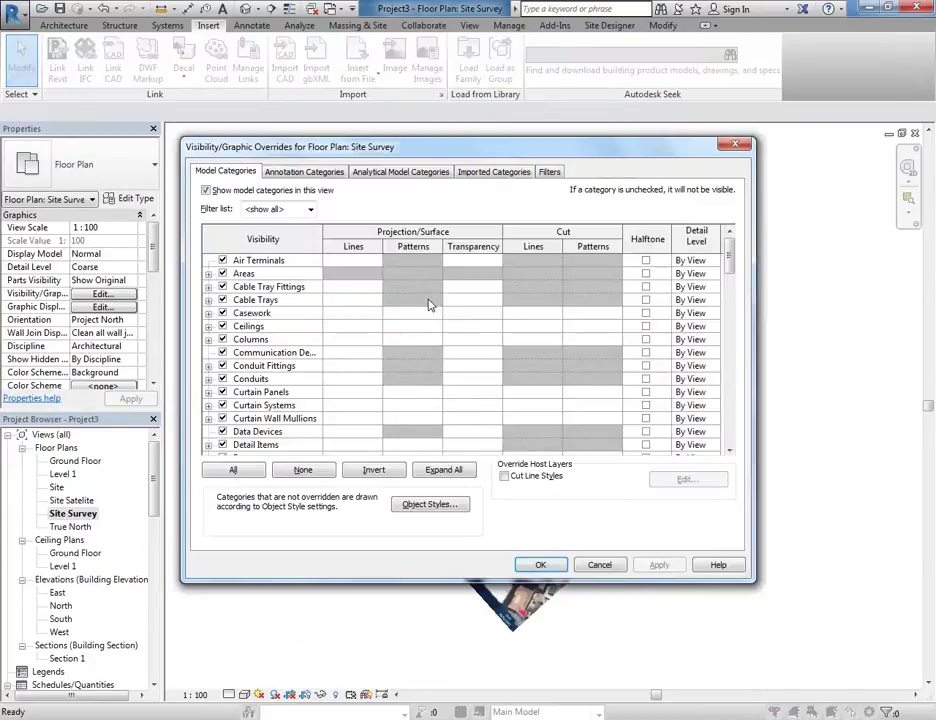
pyautogui.click(492, 172)
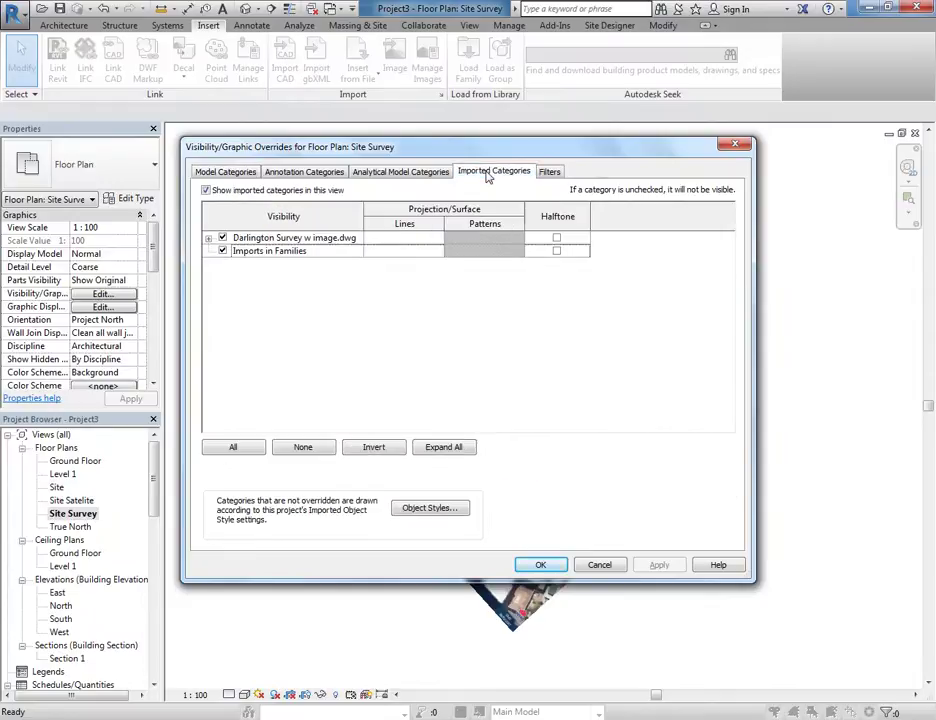
pyautogui.click(208, 240)
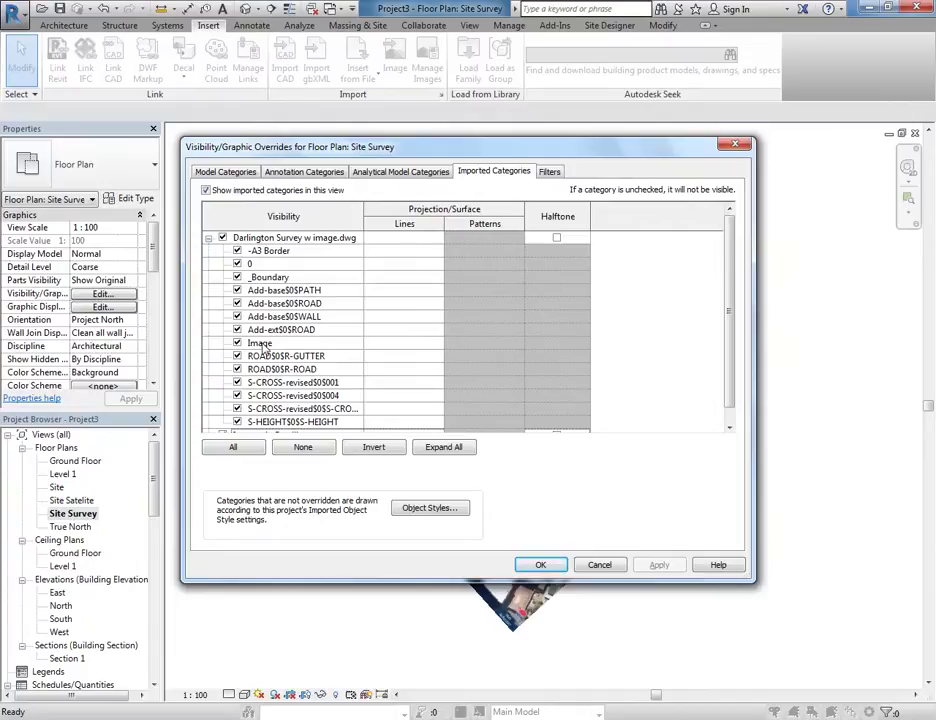
pyautogui.click(237, 343)
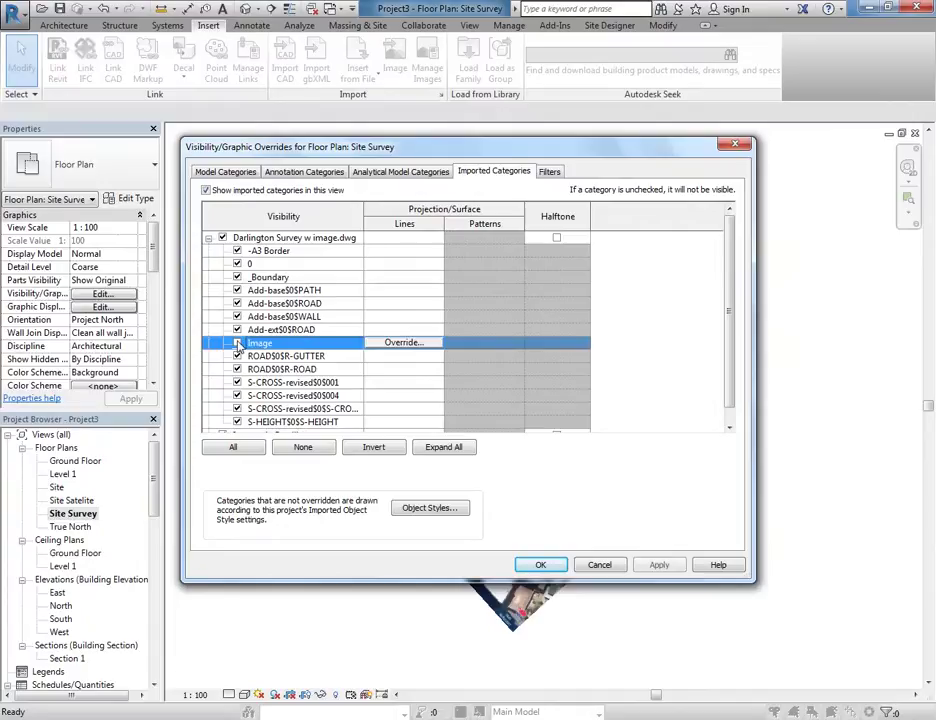
pyautogui.click(541, 566)
pyautogui.scroll(4, 500, 467)
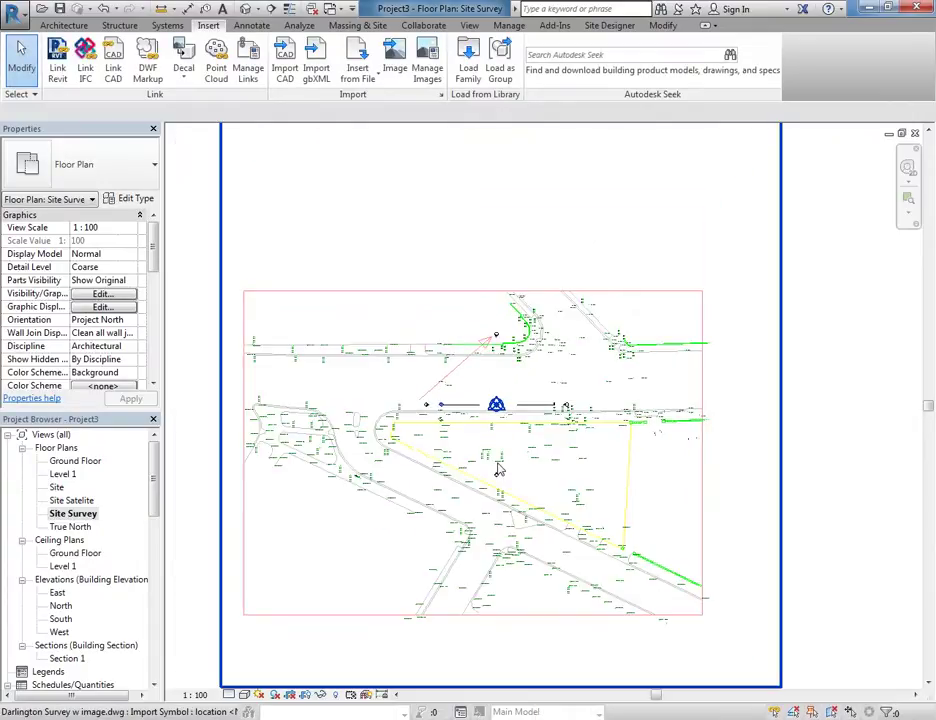
pyautogui.scroll(-3, 500, 467)
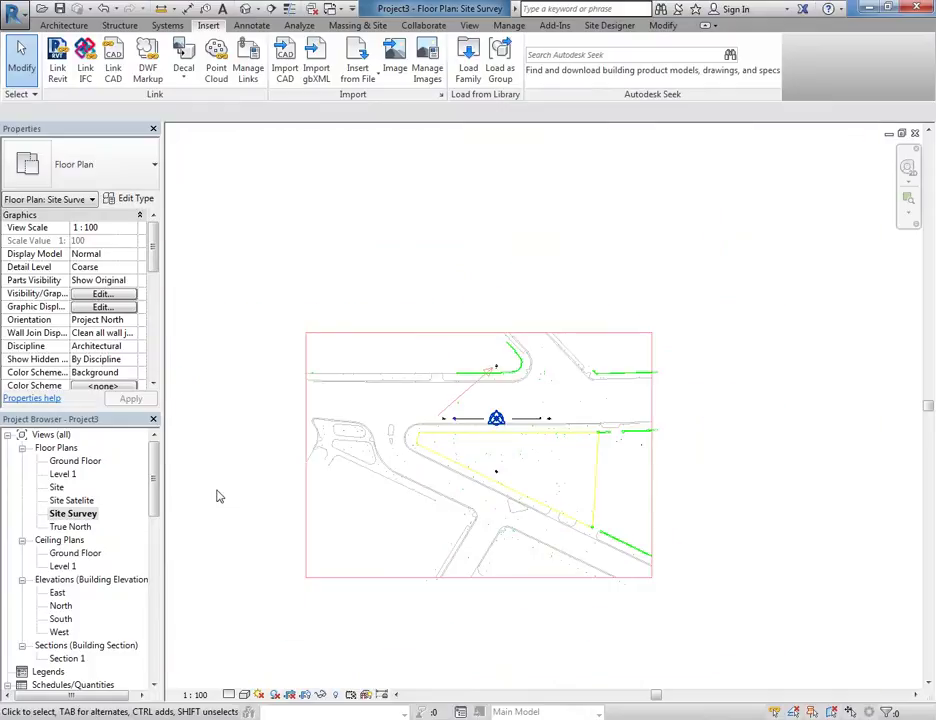
# Pin the linked Darlington survey drawing in both the Site Survey and the Site Satelite floor plans
pyautogui.click(483, 492)
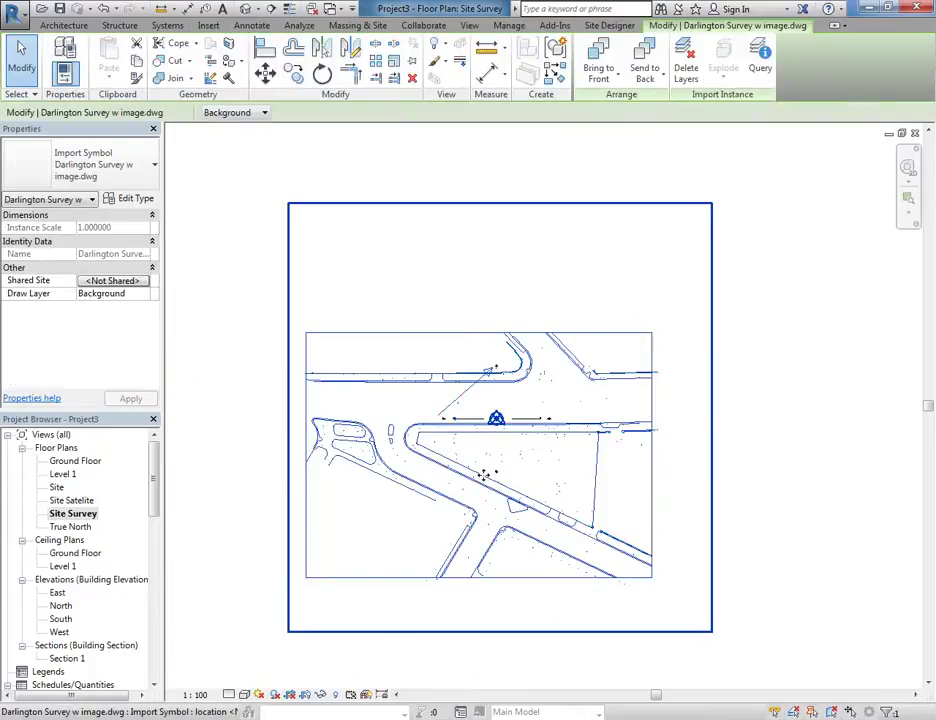
pyautogui.click(412, 61)
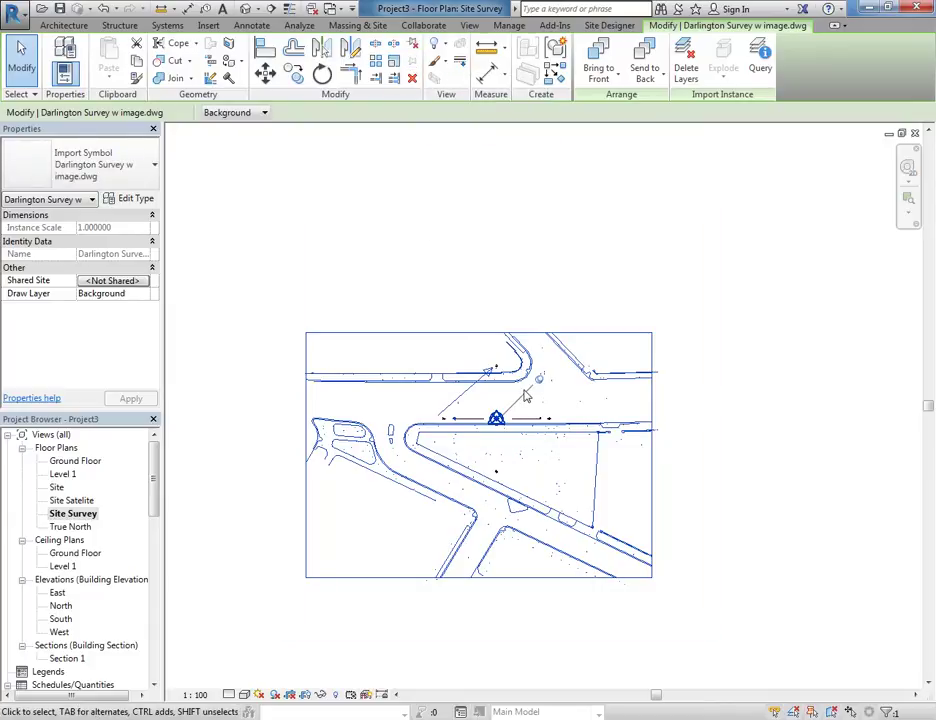
pyautogui.doubleClick(66, 500)
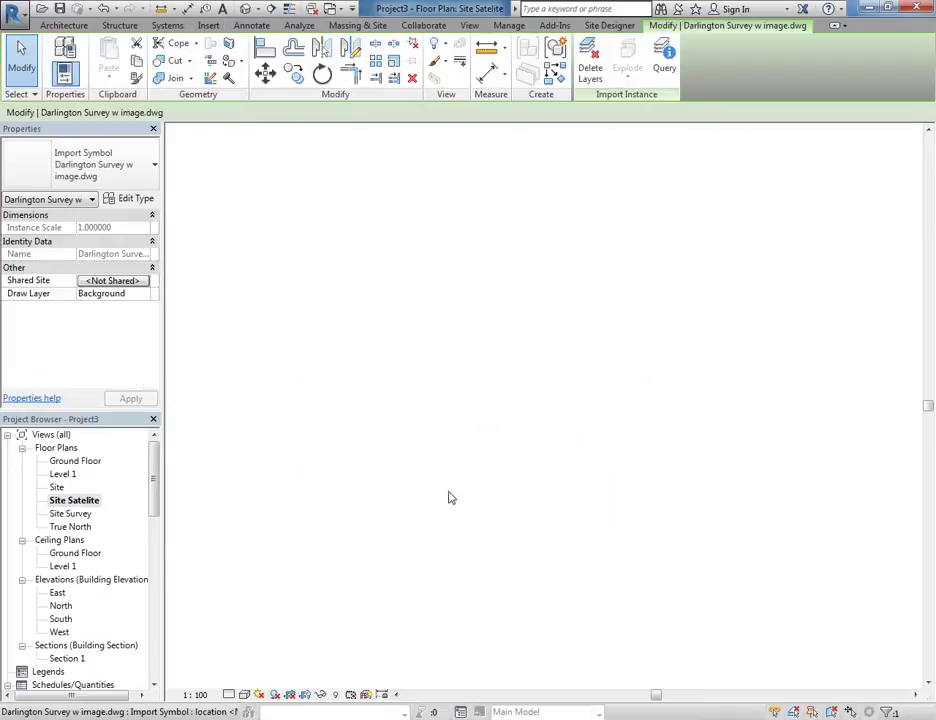
pyautogui.click(386, 501)
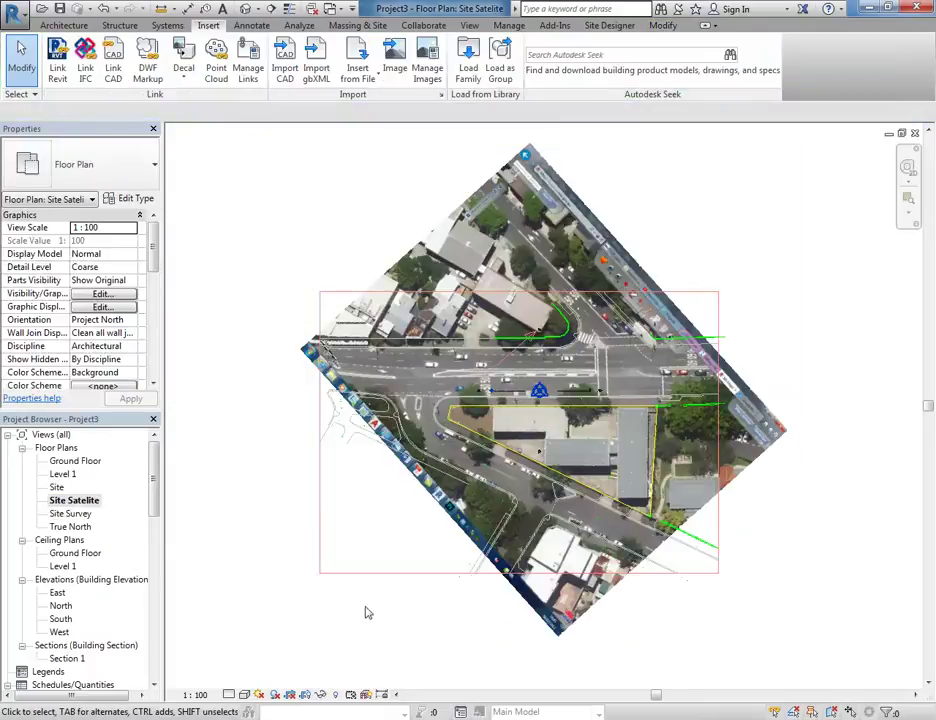
pyautogui.click(343, 579)
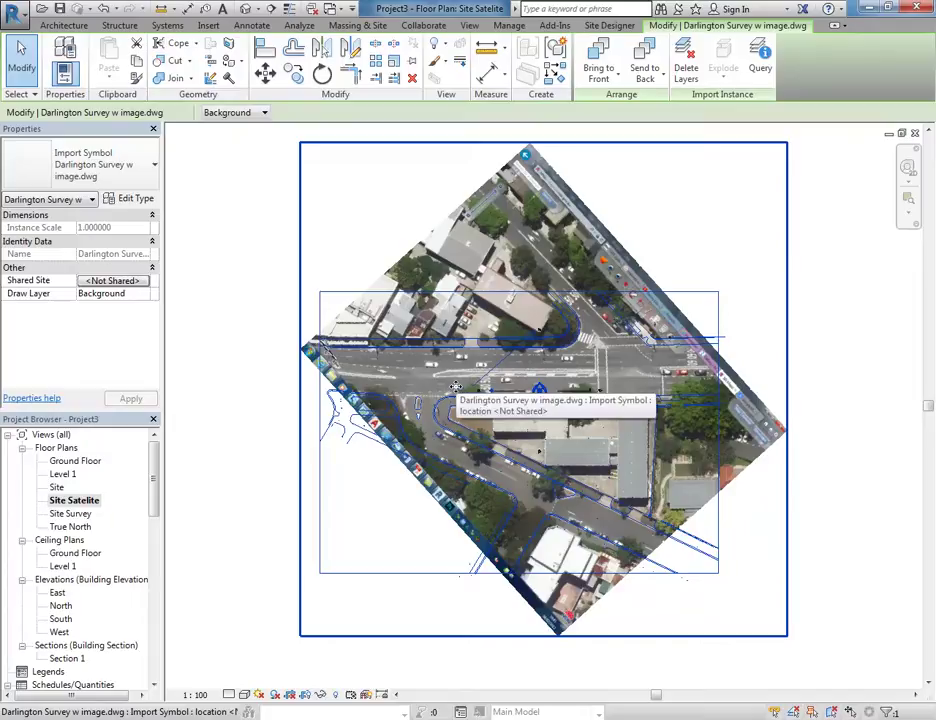
pyautogui.click(412, 63)
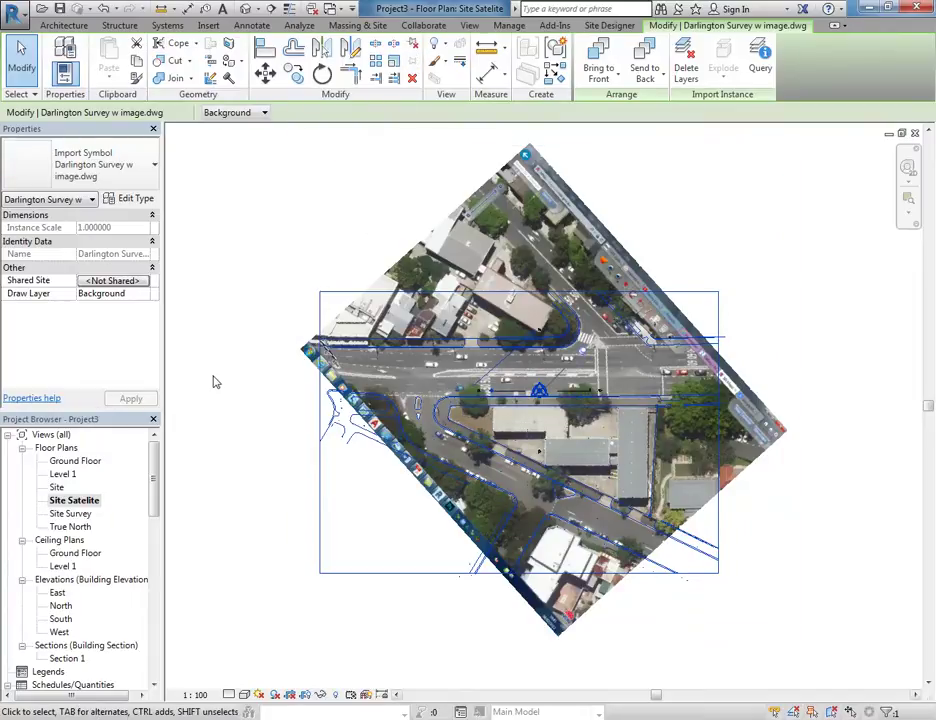
pyautogui.click(220, 368)
pyautogui.middleClick(324, 437)
pyautogui.middleClick(324, 437)
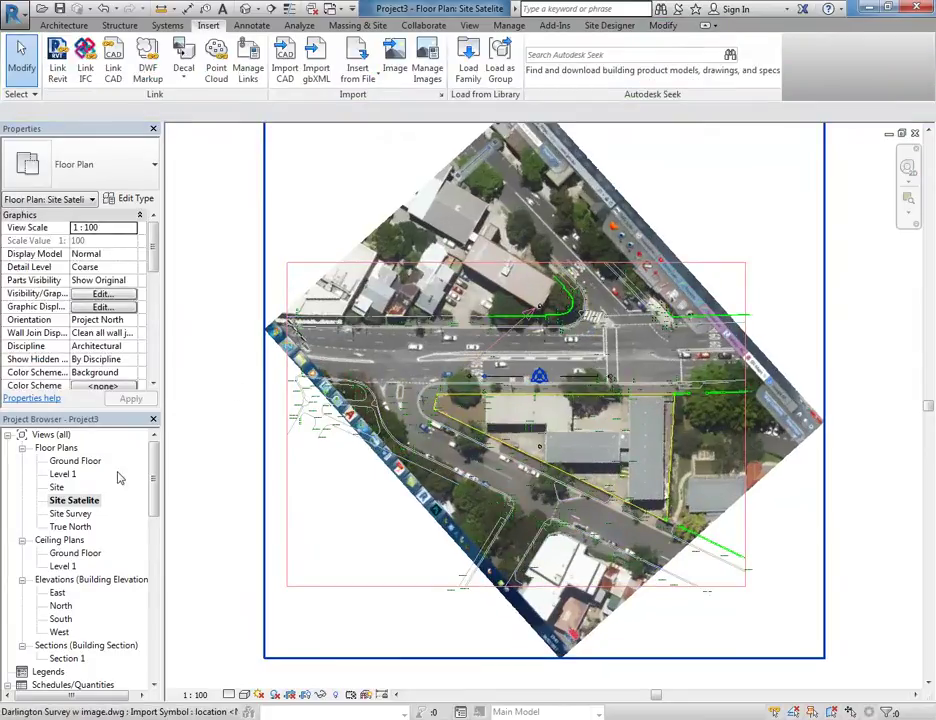
# Open the Site Survey floor plan and bring the yellow site boundary of the linked survey into view
pyautogui.click(67, 516)
pyautogui.doubleClick(67, 514)
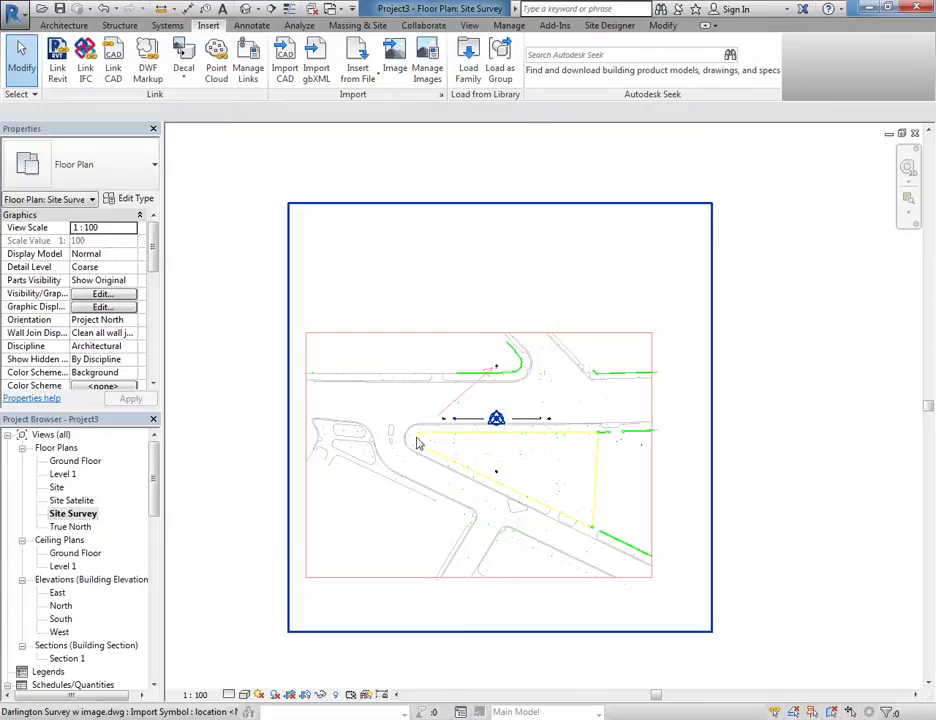
pyautogui.scroll(3, 424, 445)
pyautogui.scroll(2, 470, 500)
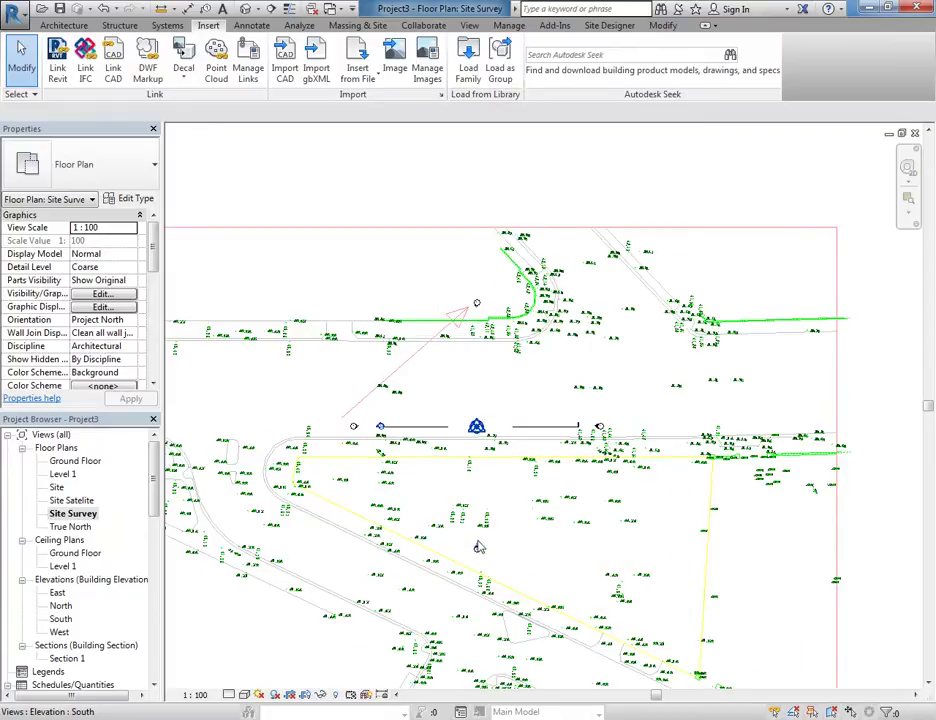
pyautogui.scroll(2, 447, 483)
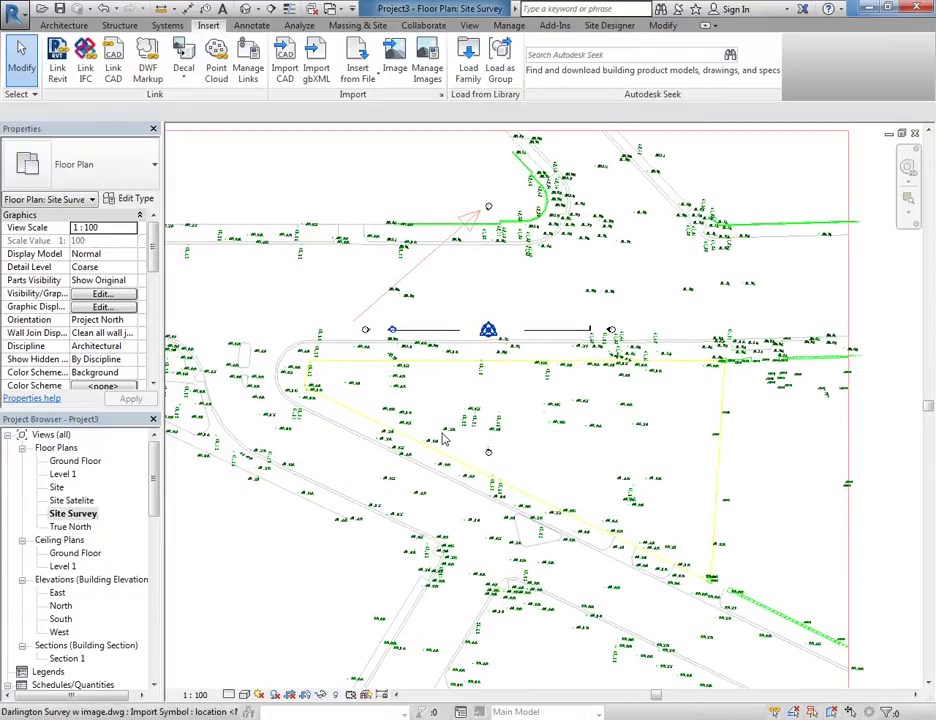
pyautogui.scroll(1, 440, 435)
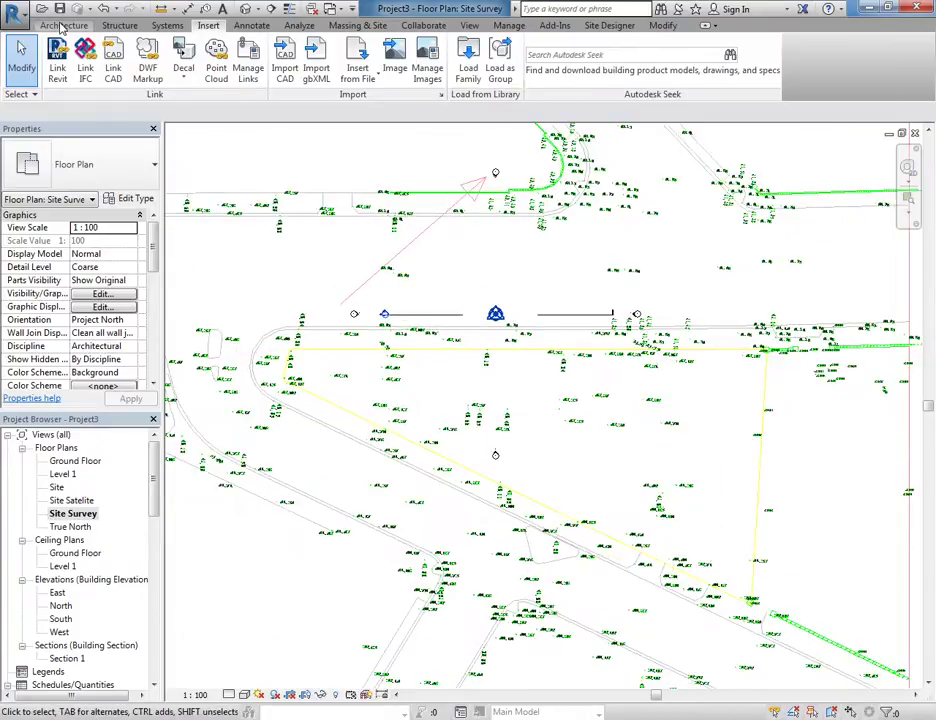
# Create a property line by sketching, picking the whole closed chain of boundary lines in the linked survey
pyautogui.click(62, 25)
pyautogui.click(350, 27)
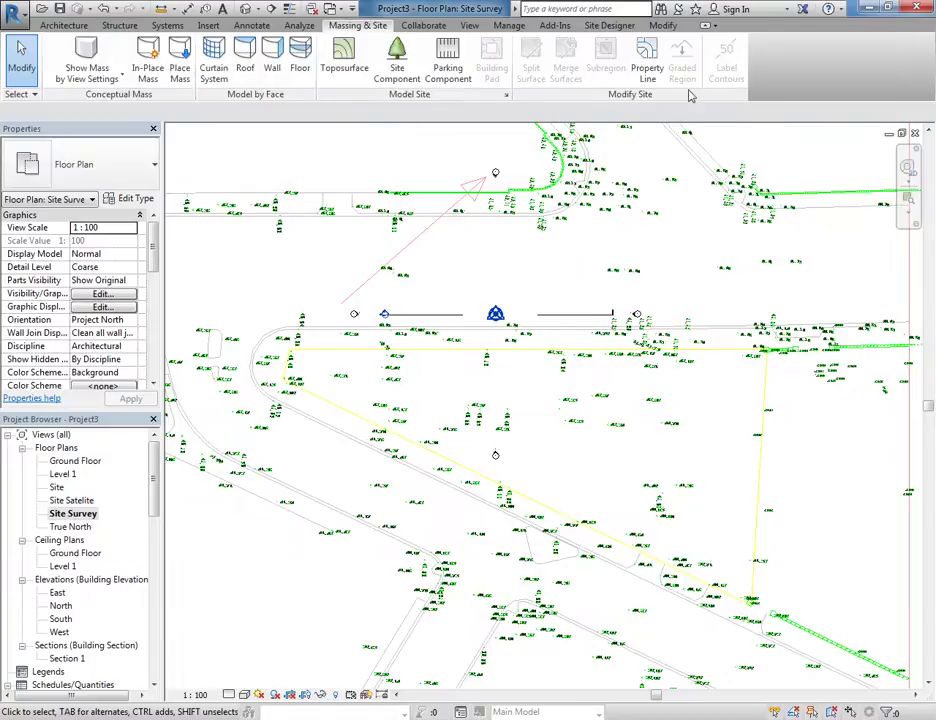
pyautogui.click(646, 58)
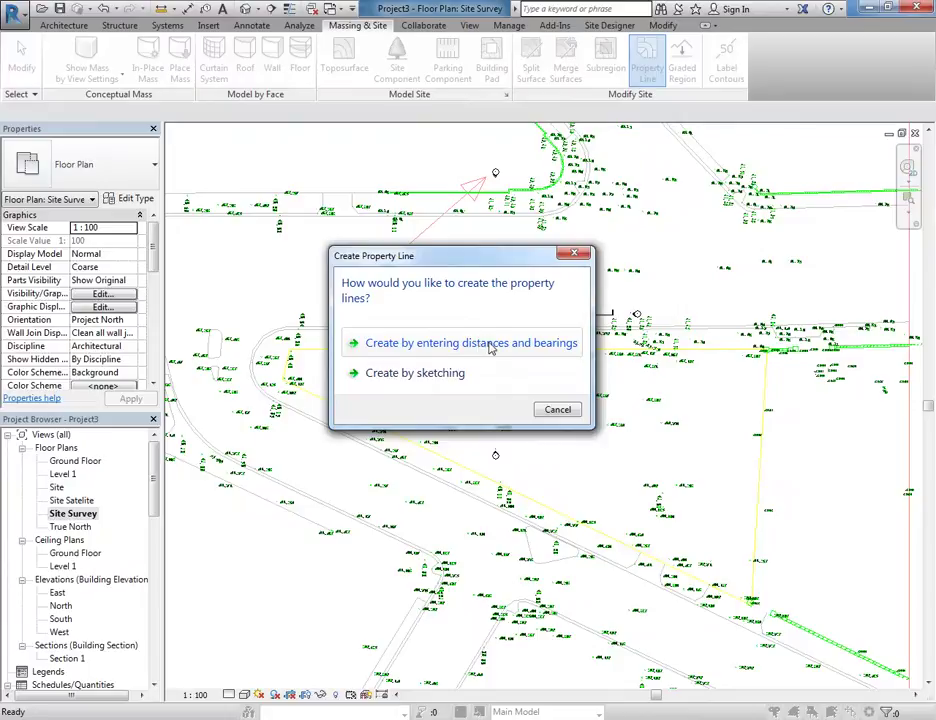
pyautogui.click(395, 375)
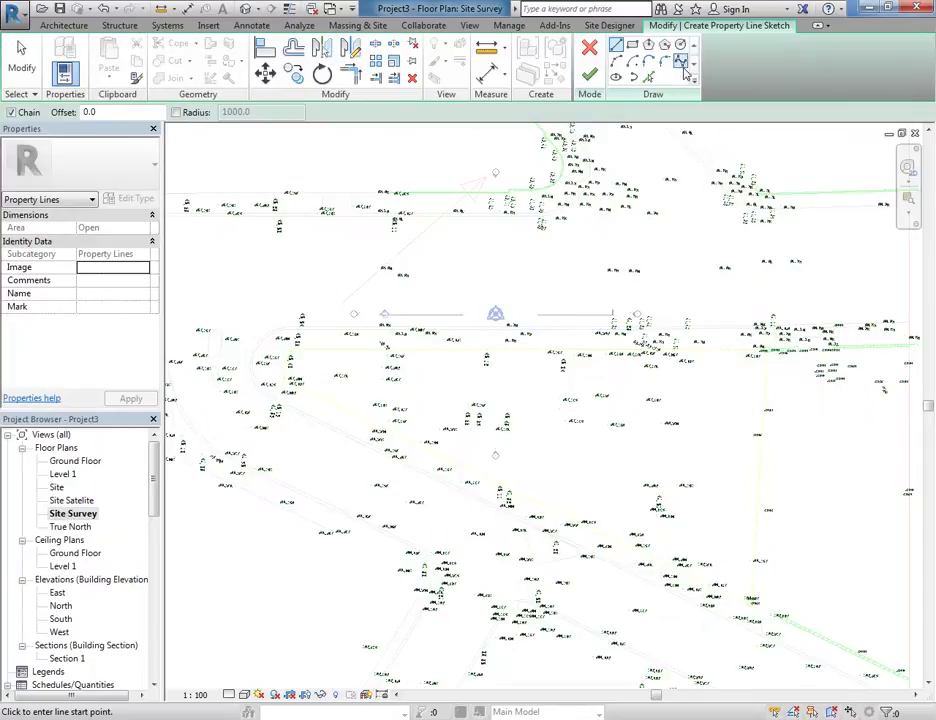
pyautogui.click(649, 78)
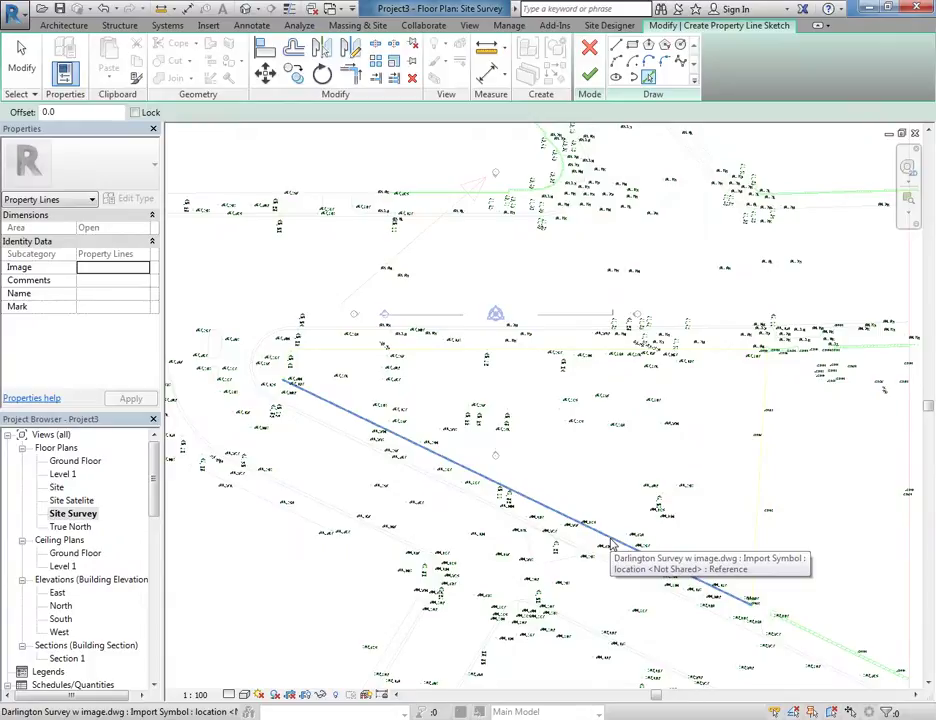
pyautogui.press('Tab')
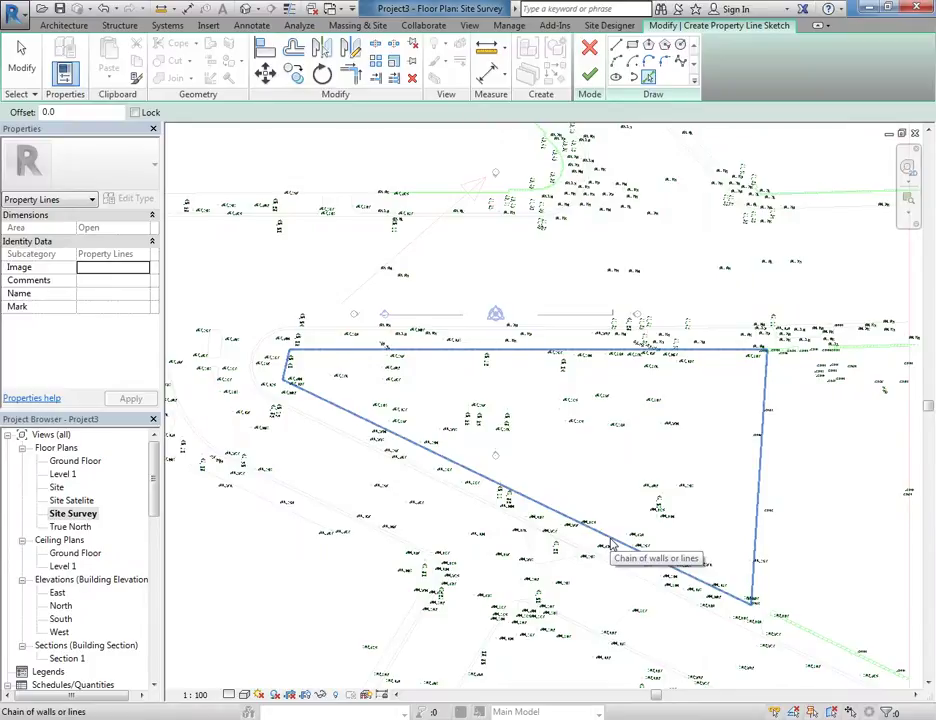
pyautogui.click(611, 545)
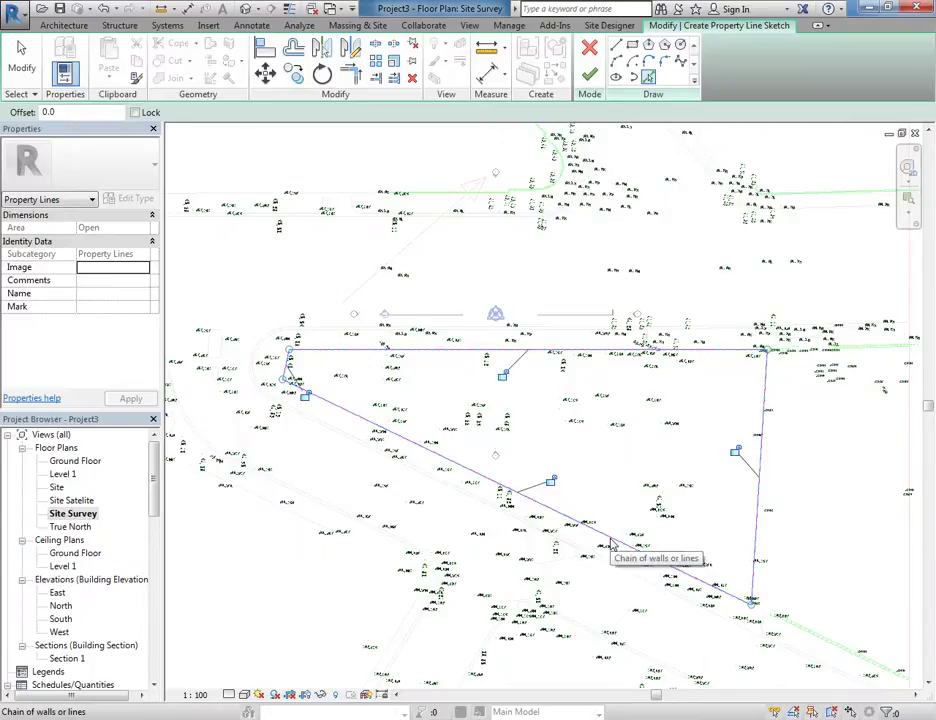
pyautogui.click(590, 73)
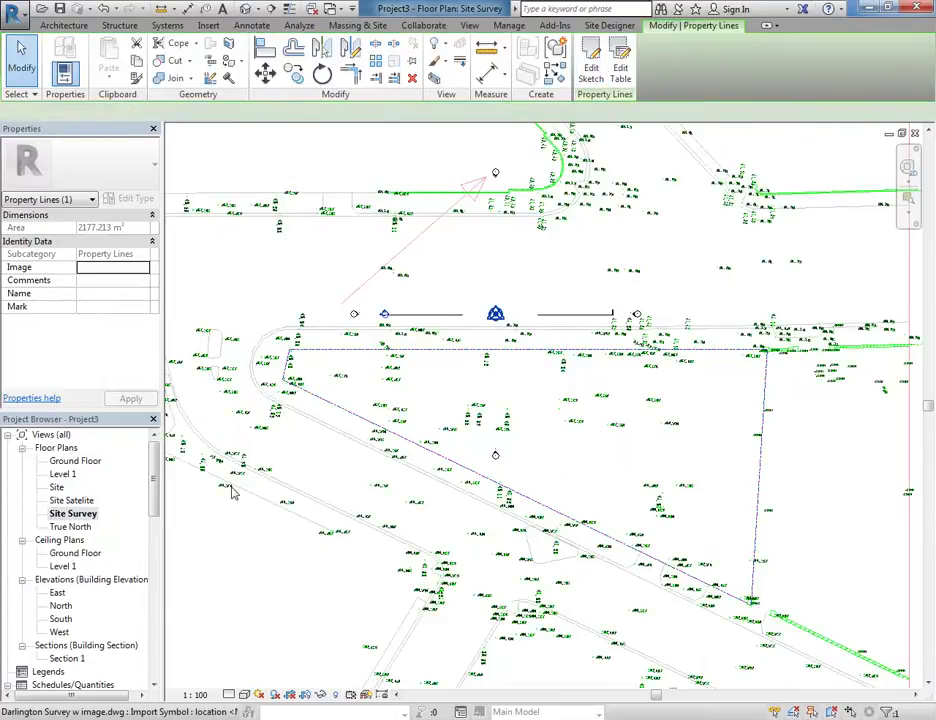
# Check how the new property line appears in the Site floor plan
pyautogui.doubleClick(57, 487)
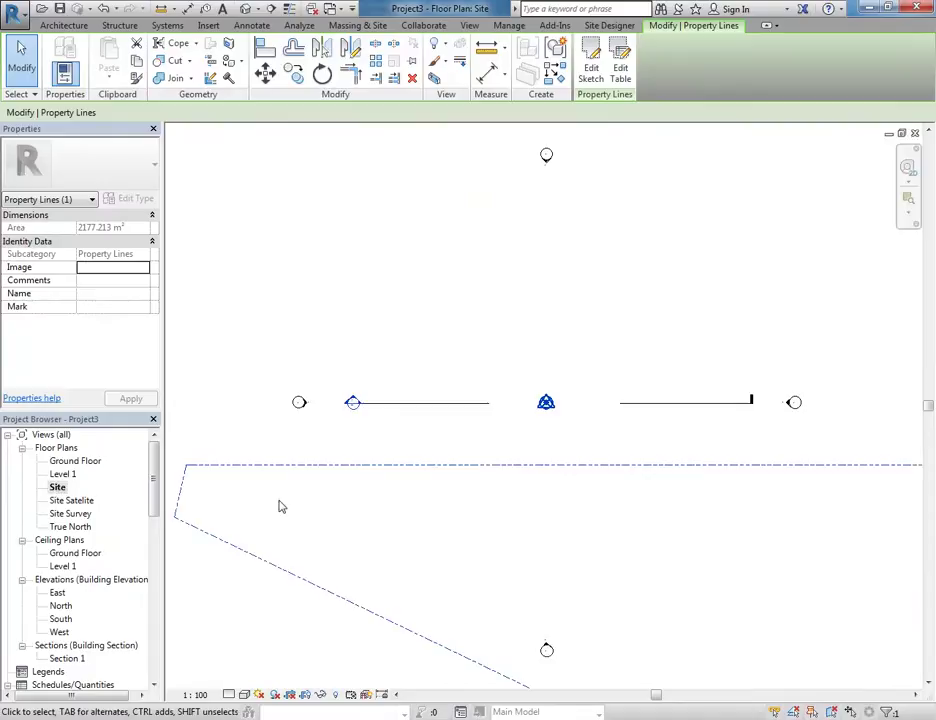
pyautogui.scroll(-4, 344, 338)
pyautogui.moveTo(350, 349); pyautogui.dragTo(365, 313, button='middle')
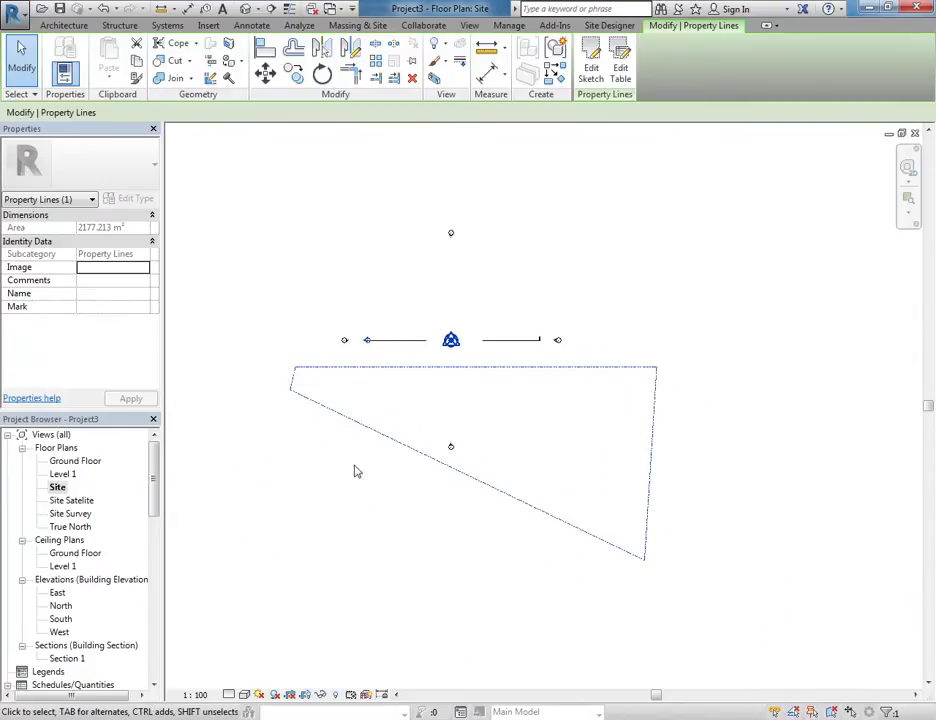
pyautogui.scroll(3, 387, 368)
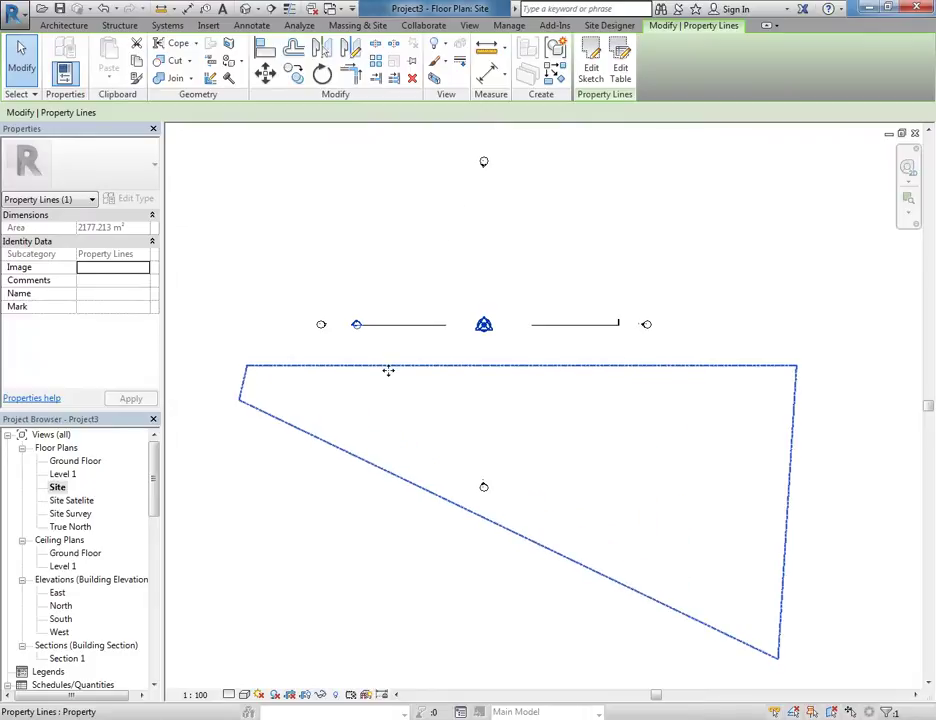
pyautogui.scroll(-4, 390, 368)
pyautogui.click(399, 527)
pyautogui.scroll(3, 416, 453)
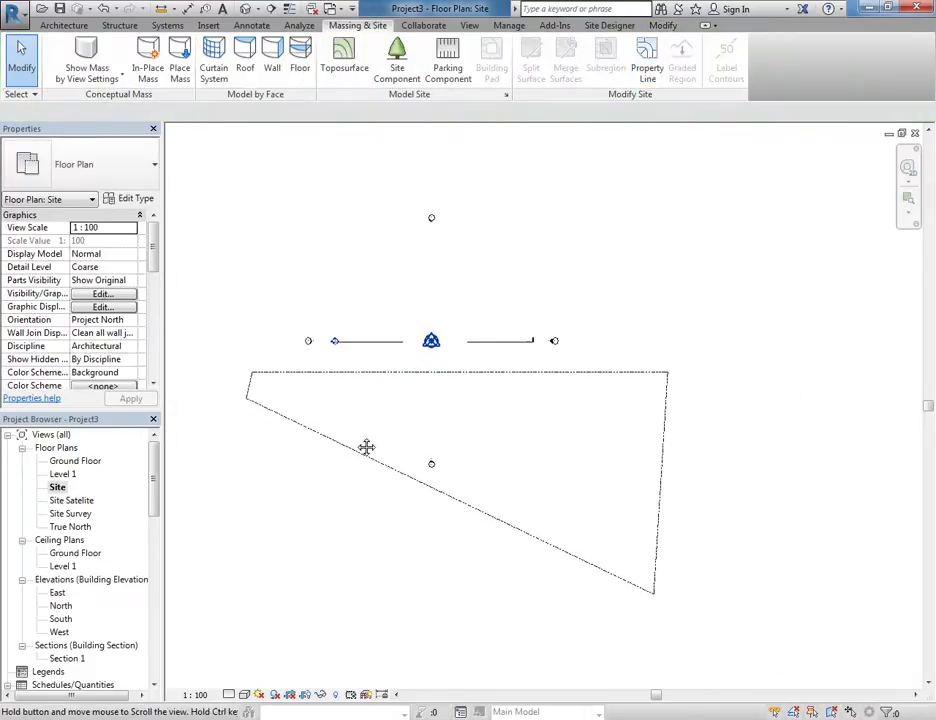
pyautogui.moveTo(358, 431); pyautogui.dragTo(364, 483, button='middle')
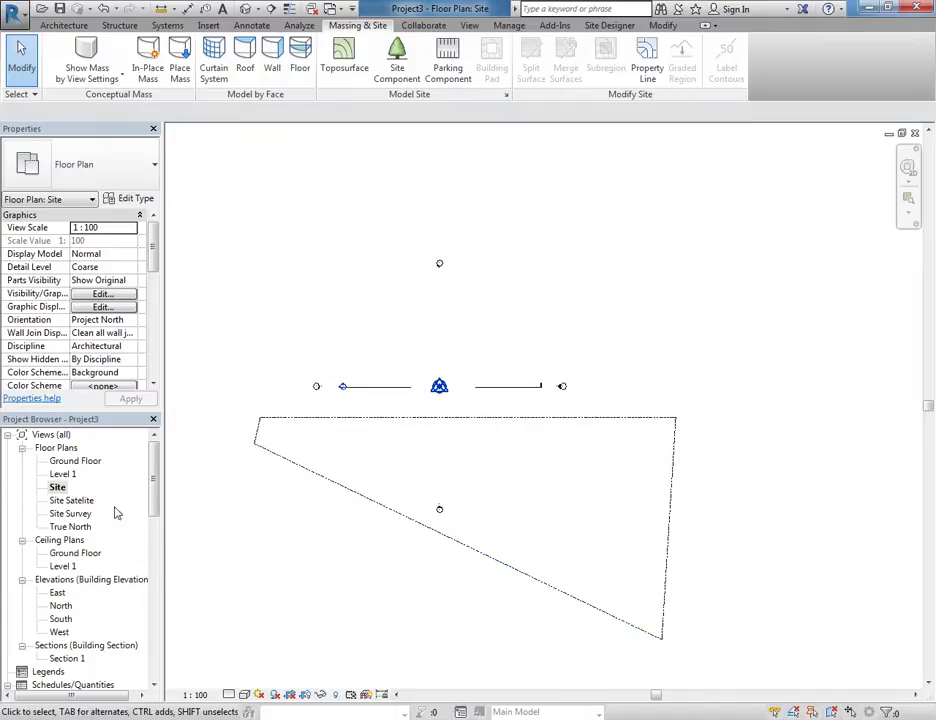
# Look at the property line in the Site Satelite floor plan and return to the full survey extent in Site Survey
pyautogui.doubleClick(70, 501)
pyautogui.doubleClick(70, 515)
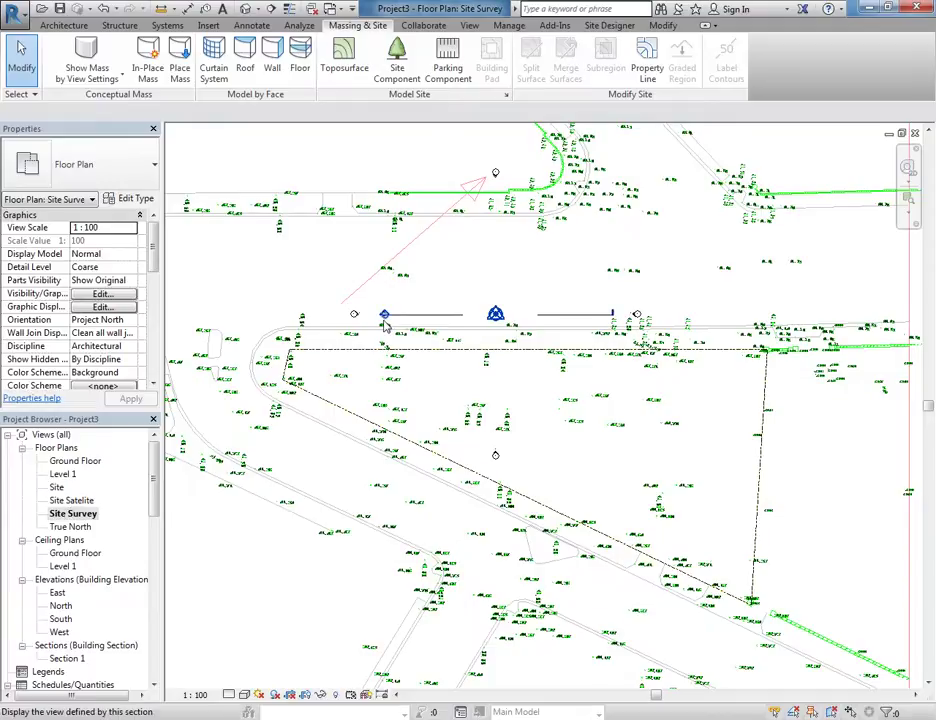
pyautogui.scroll(-5, 478, 370)
pyautogui.moveTo(483, 383); pyautogui.dragTo(412, 411, button='middle')
pyautogui.scroll(1, 400, 440)
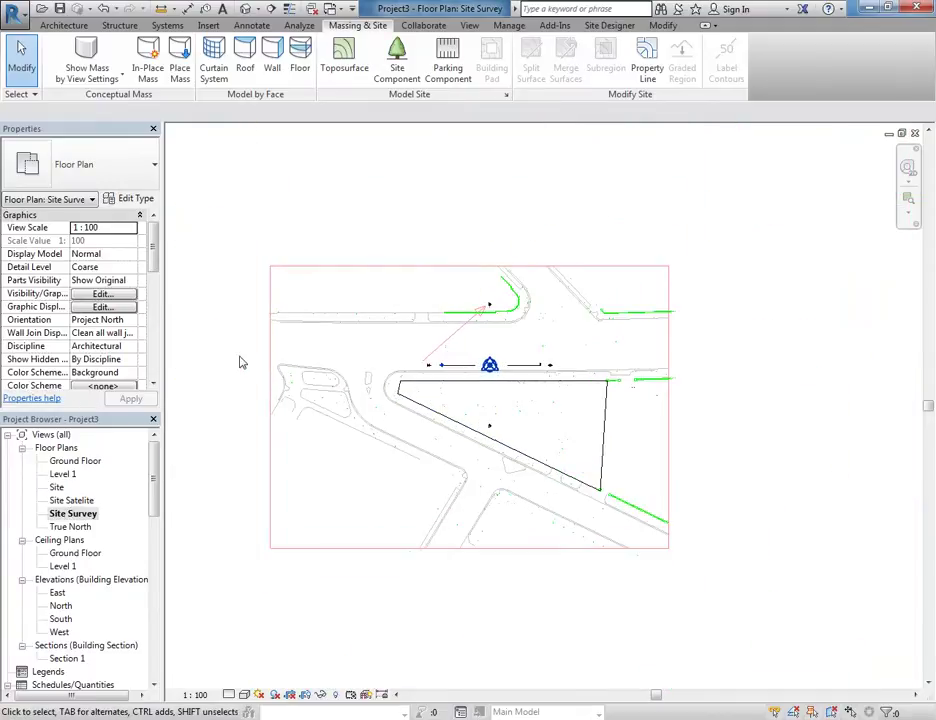
pyautogui.scroll(-1, 261, 365)
pyautogui.moveTo(261, 365); pyautogui.dragTo(277, 370, button='middle')
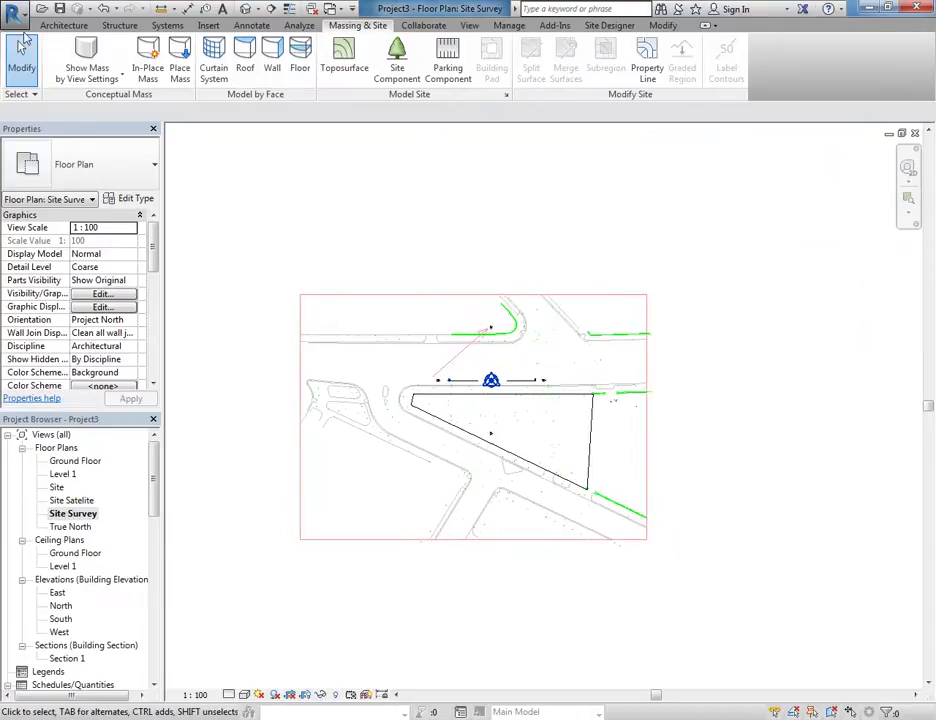
# Draw a horizontal reference plane along the road north of the property line, extending past both sides of the survey
pyautogui.click(63, 25)
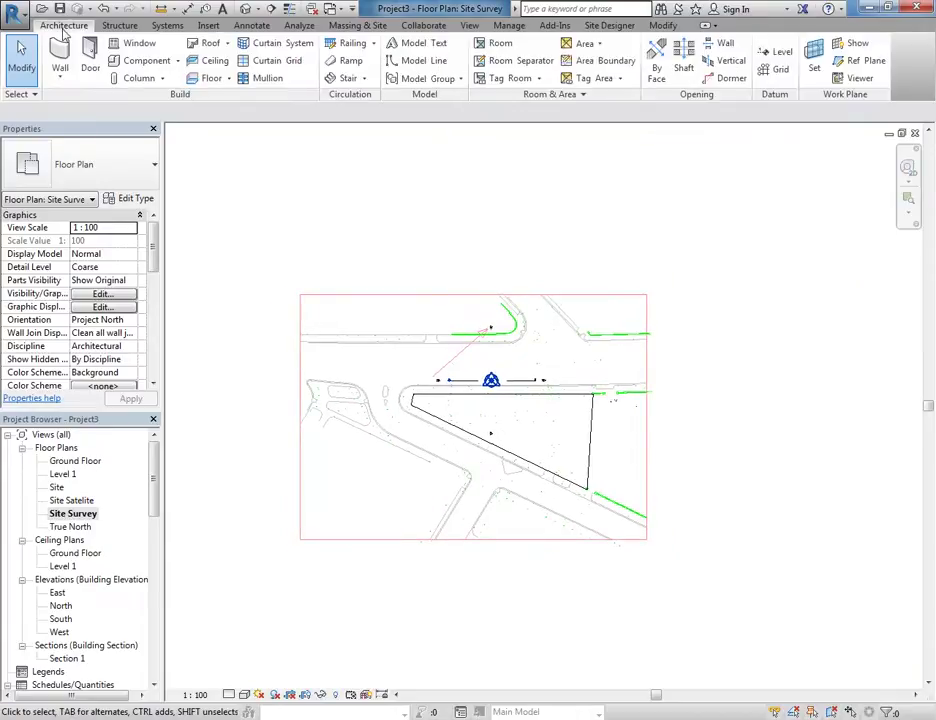
pyautogui.click(849, 62)
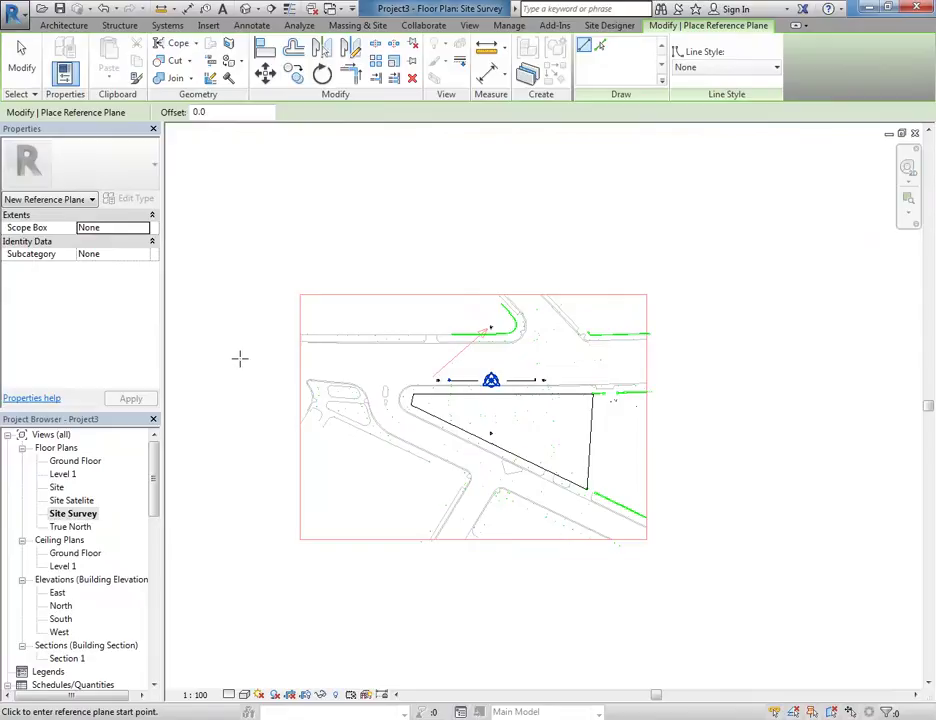
pyautogui.scroll(4, 493, 393)
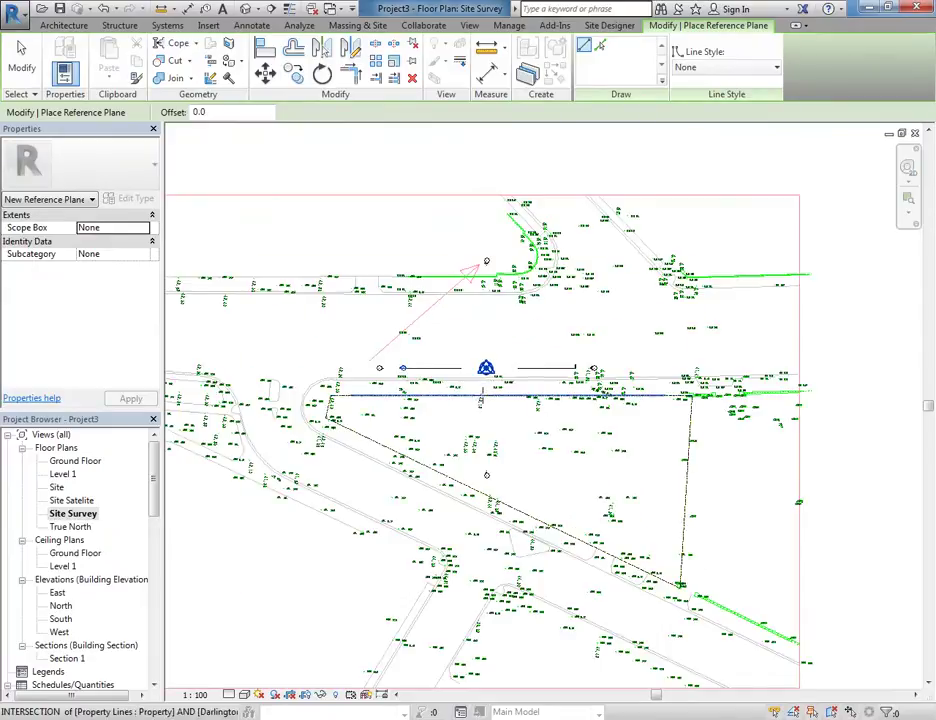
pyautogui.scroll(-3, 486, 390)
pyautogui.click(251, 356)
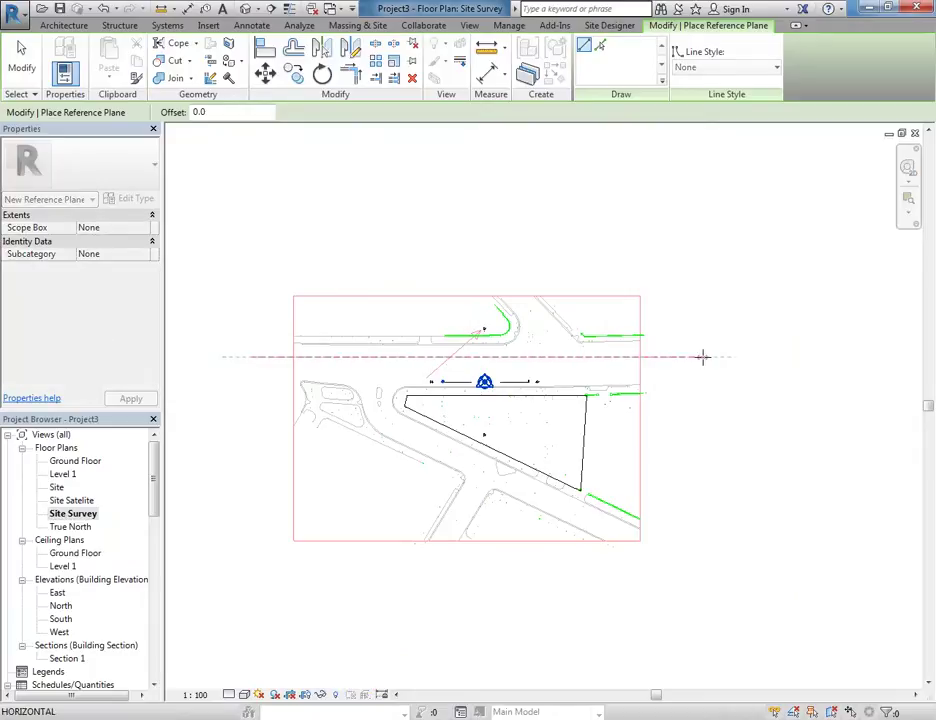
pyautogui.click(737, 355)
pyautogui.rightClick(540, 222)
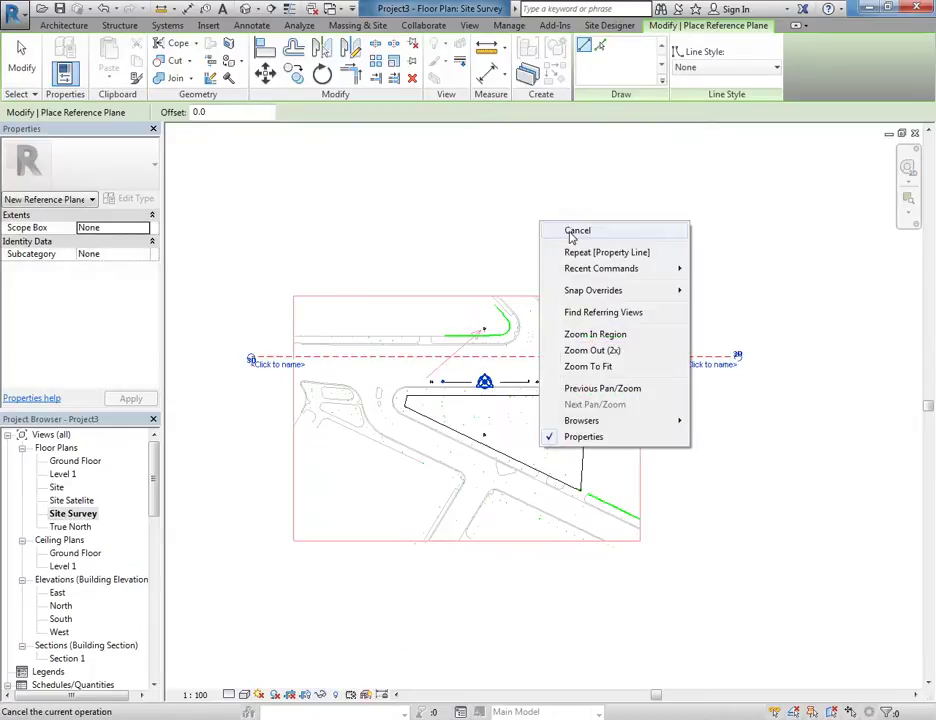
pyautogui.click(585, 234)
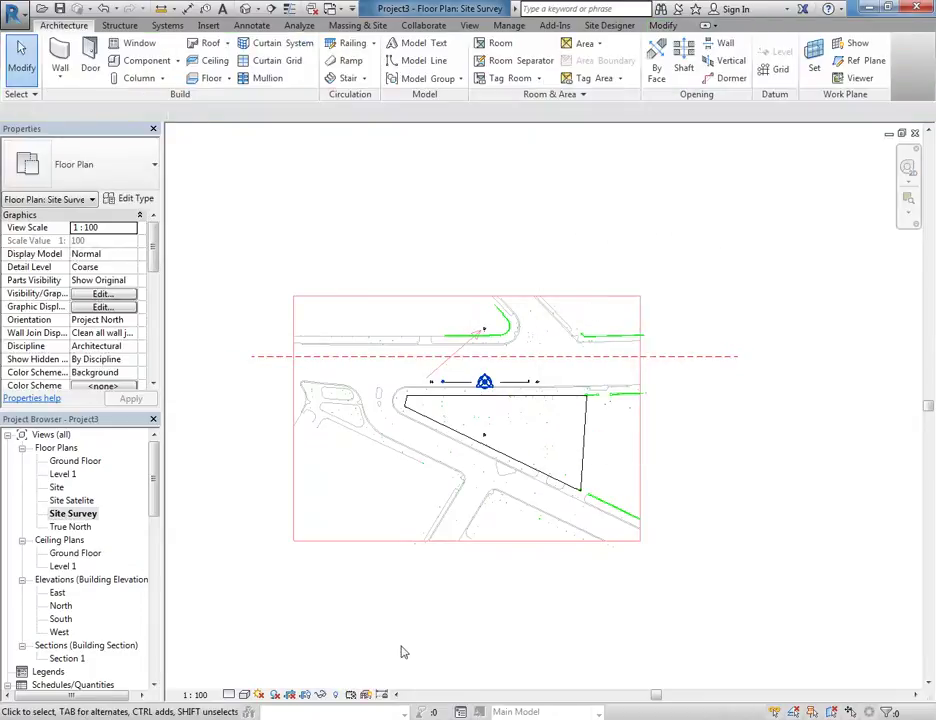
# Unpin the linked Darlington survey and move it vertically from the property line's upper edge onto the reference plane
pyautogui.click(420, 548)
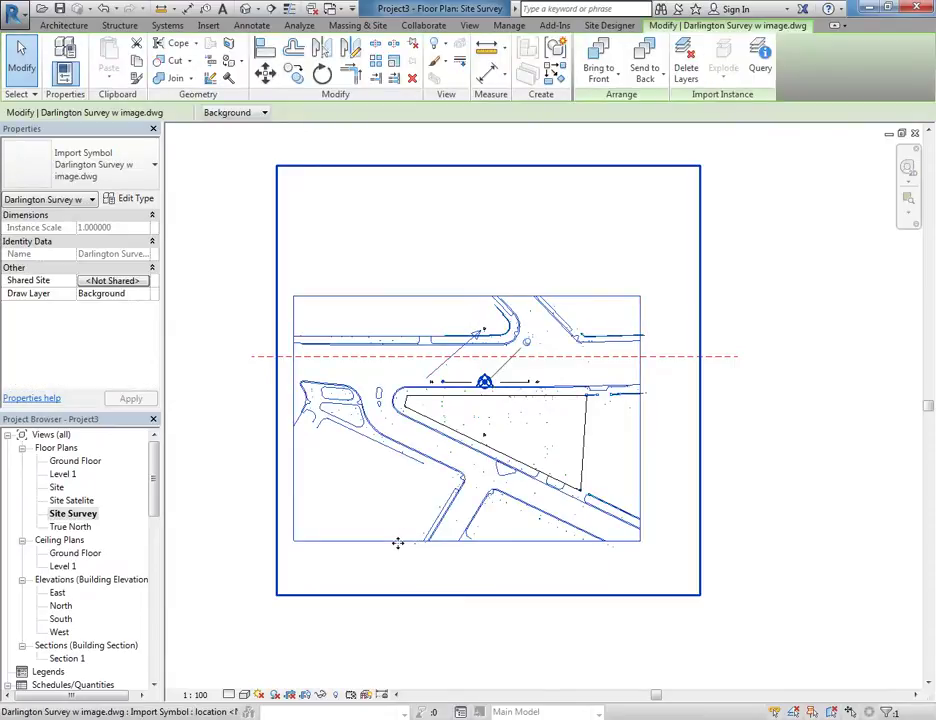
pyautogui.click(412, 45)
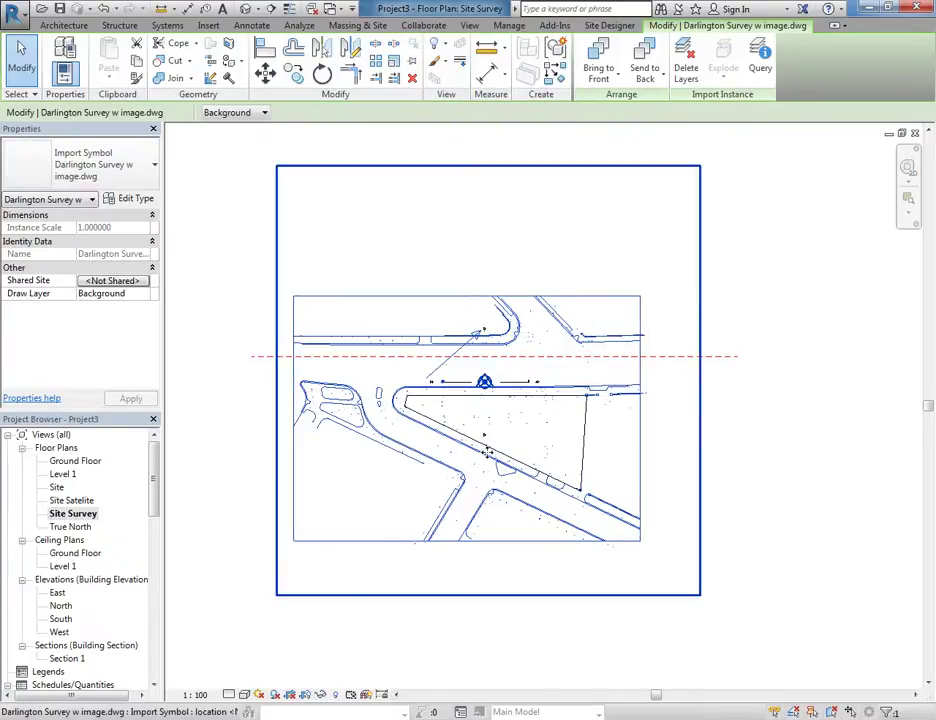
pyautogui.scroll(2, 476, 444)
pyautogui.scroll(3, 476, 445)
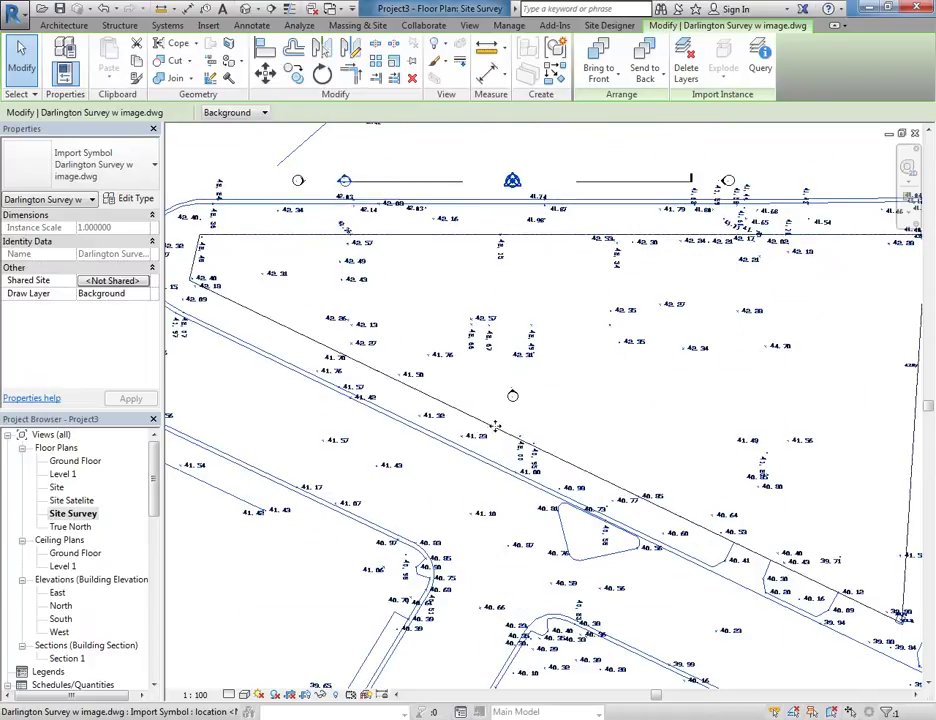
pyautogui.scroll(-5, 355, 318)
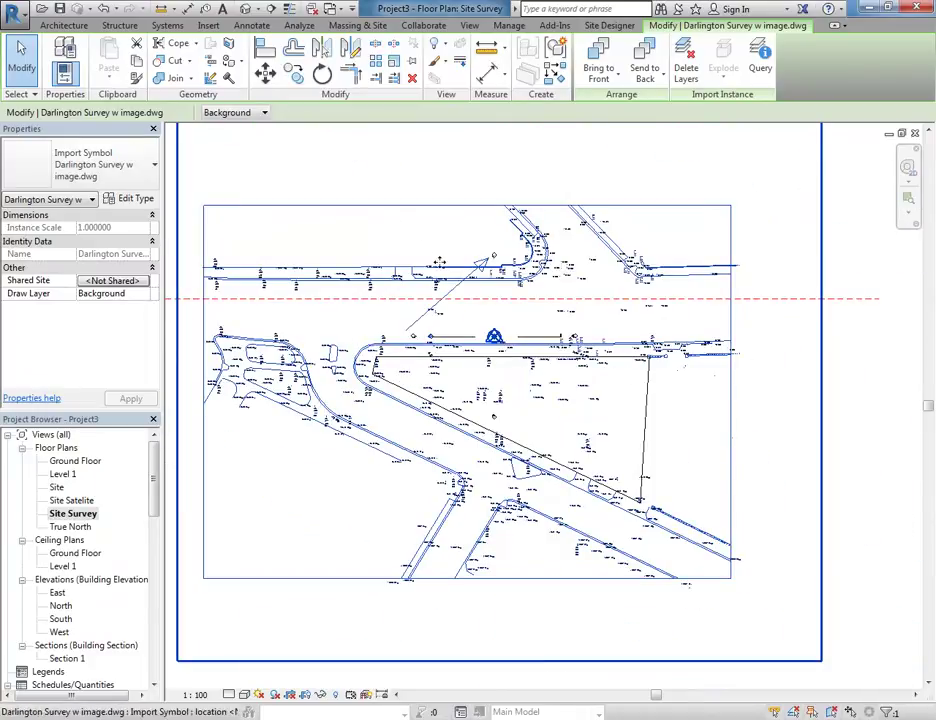
pyautogui.scroll(3, 439, 262)
pyautogui.moveTo(423, 307); pyautogui.dragTo(481, 347, button='middle')
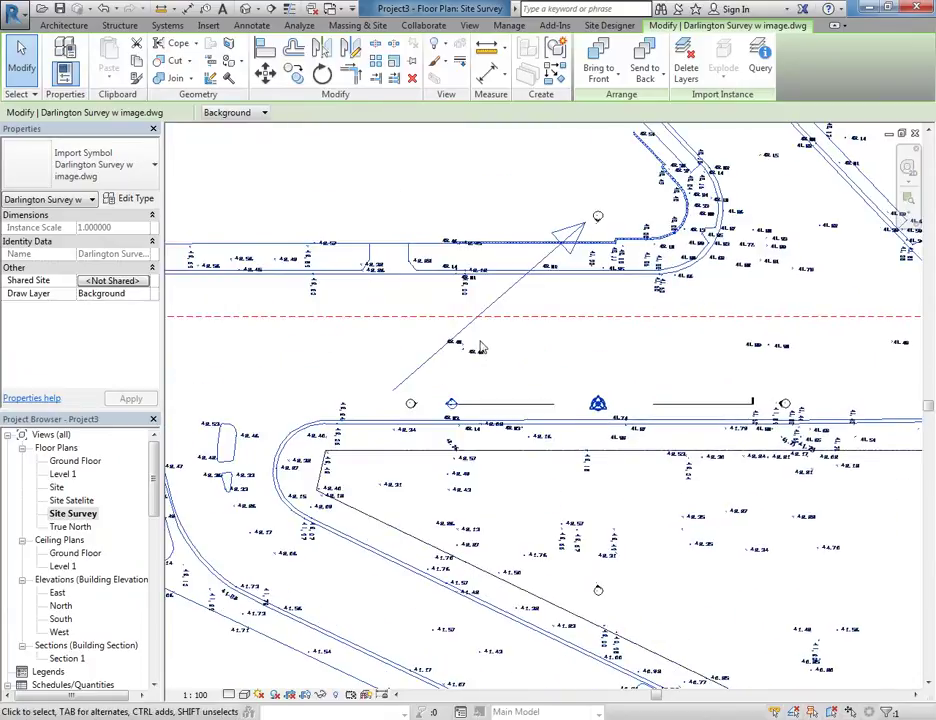
pyautogui.scroll(2, 455, 342)
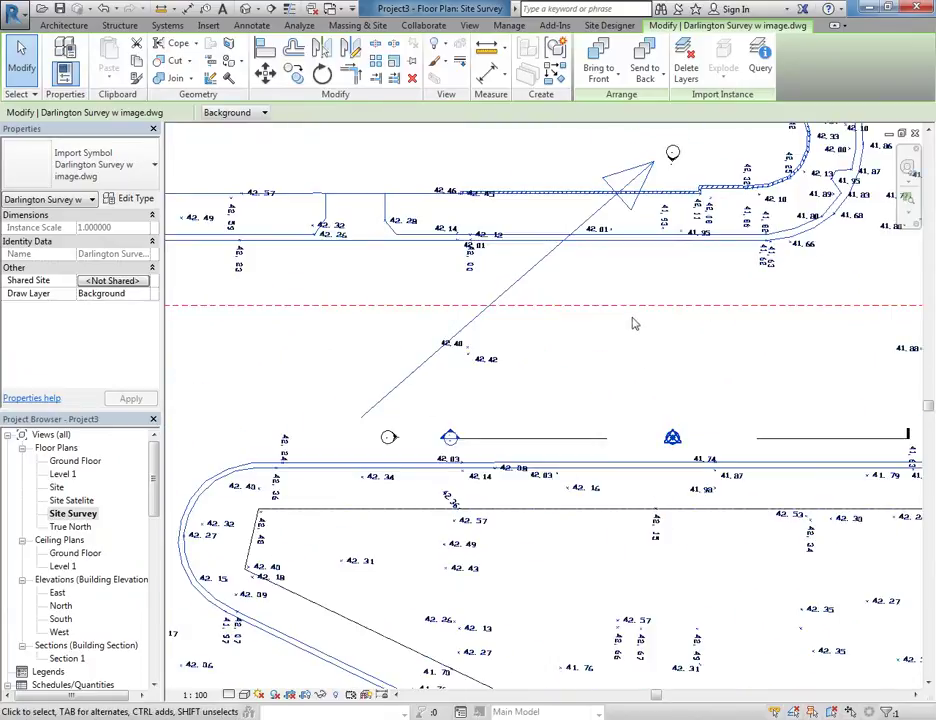
pyautogui.click(265, 72)
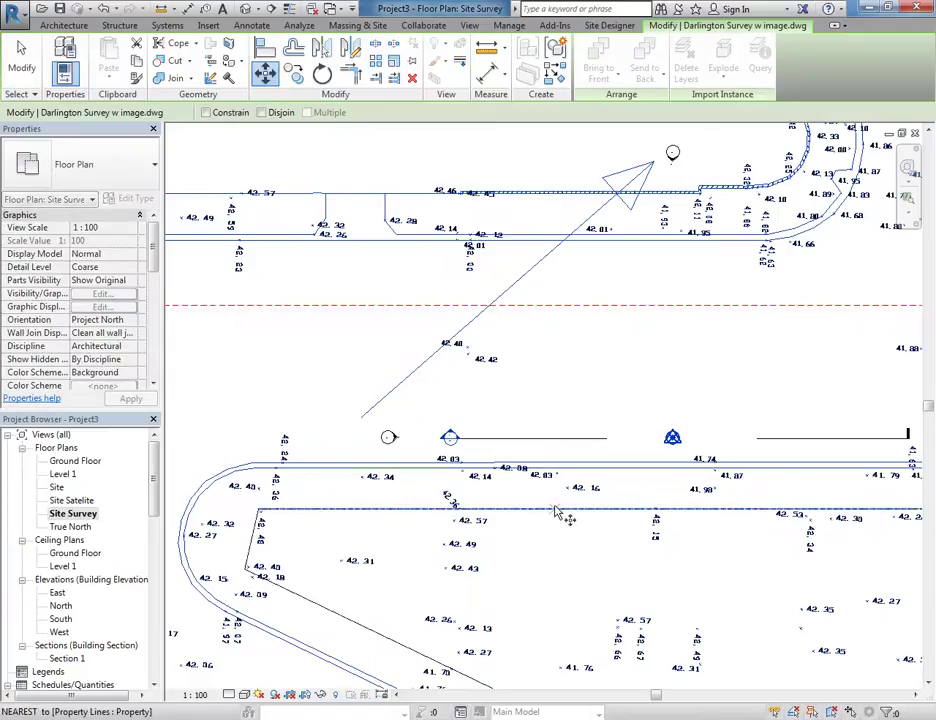
pyautogui.click(555, 509)
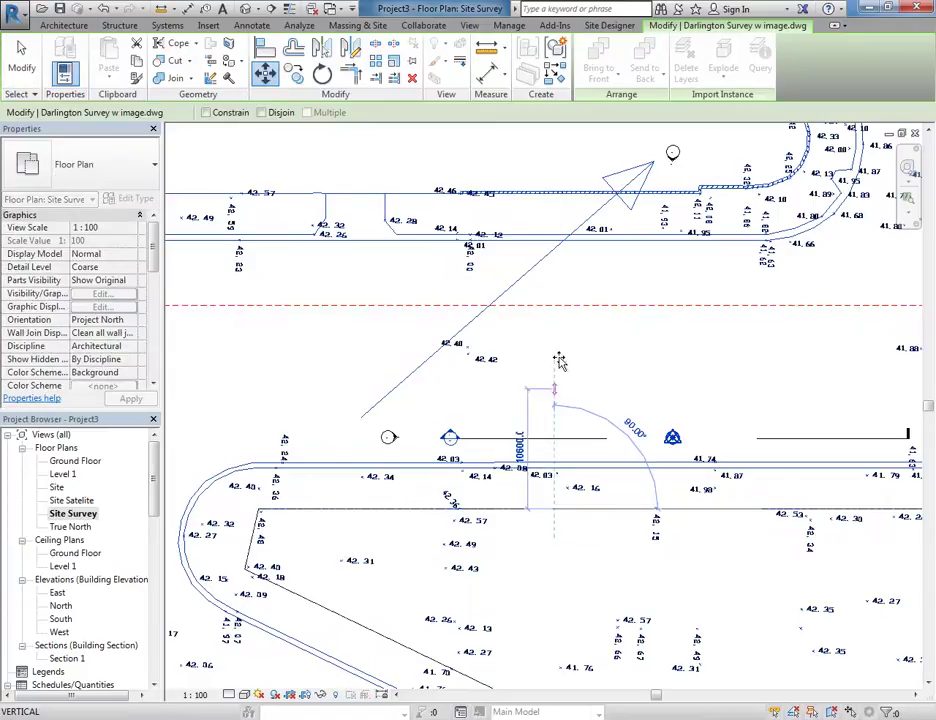
pyautogui.click(554, 306)
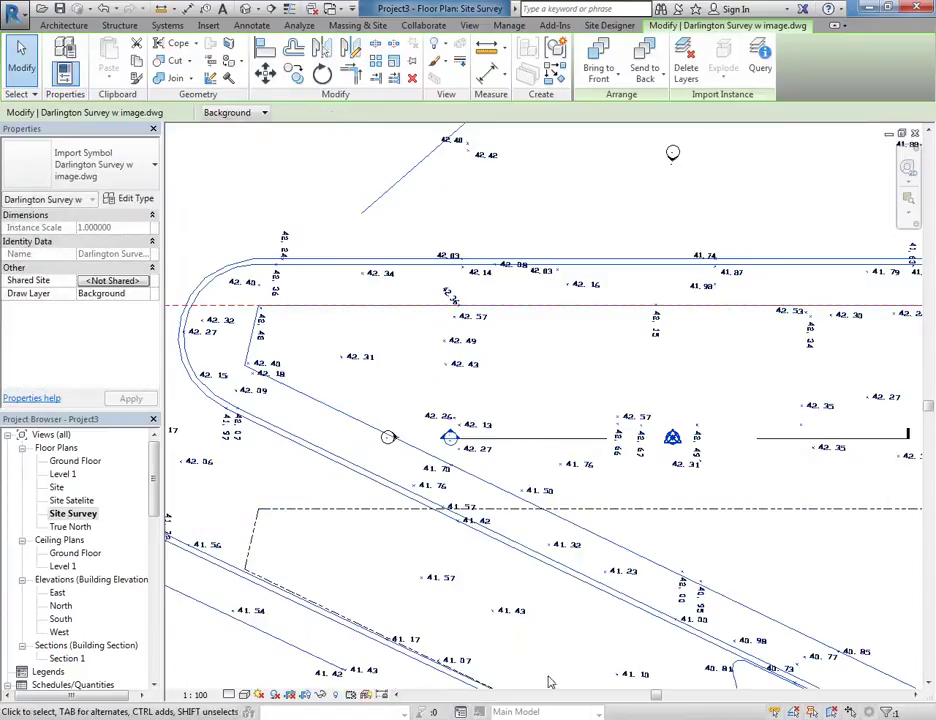
# Move the property line vertically so its upper edge lies on the reference plane, and pin the linked Darlington survey in Site Survey
pyautogui.click(604, 516)
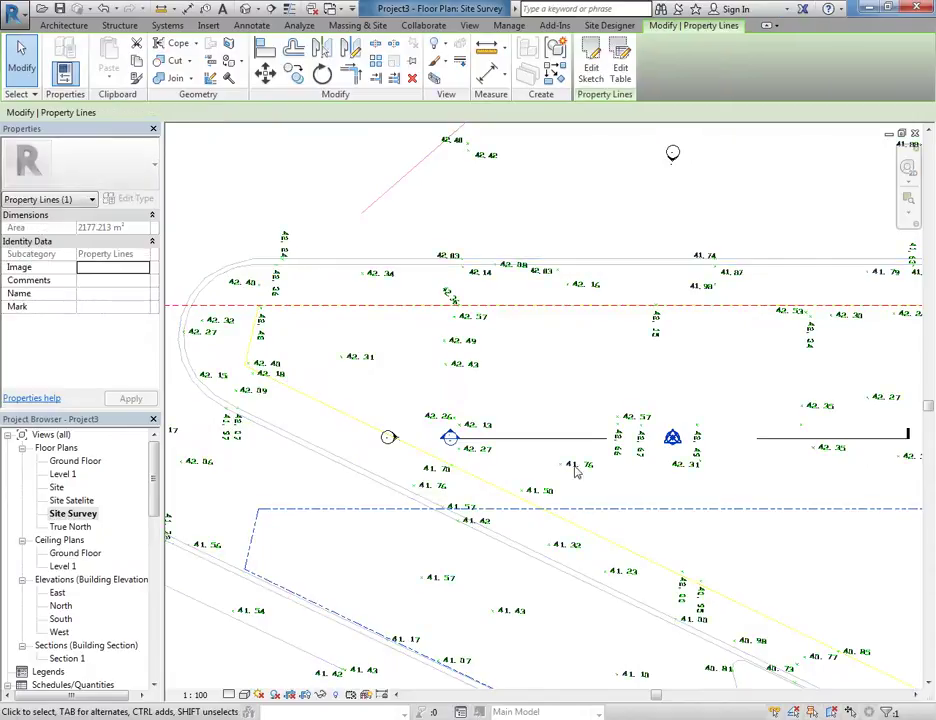
pyautogui.click(265, 72)
pyautogui.click(598, 508)
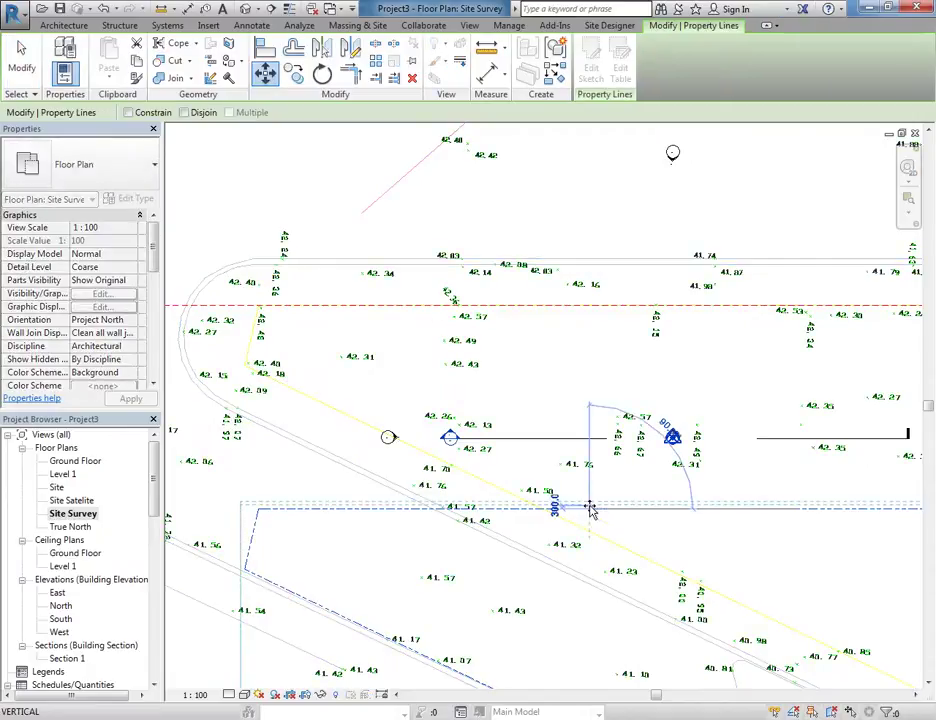
pyautogui.click(593, 307)
pyautogui.scroll(-3, 572, 537)
pyautogui.moveTo(572, 537); pyautogui.dragTo(474, 470, button='middle')
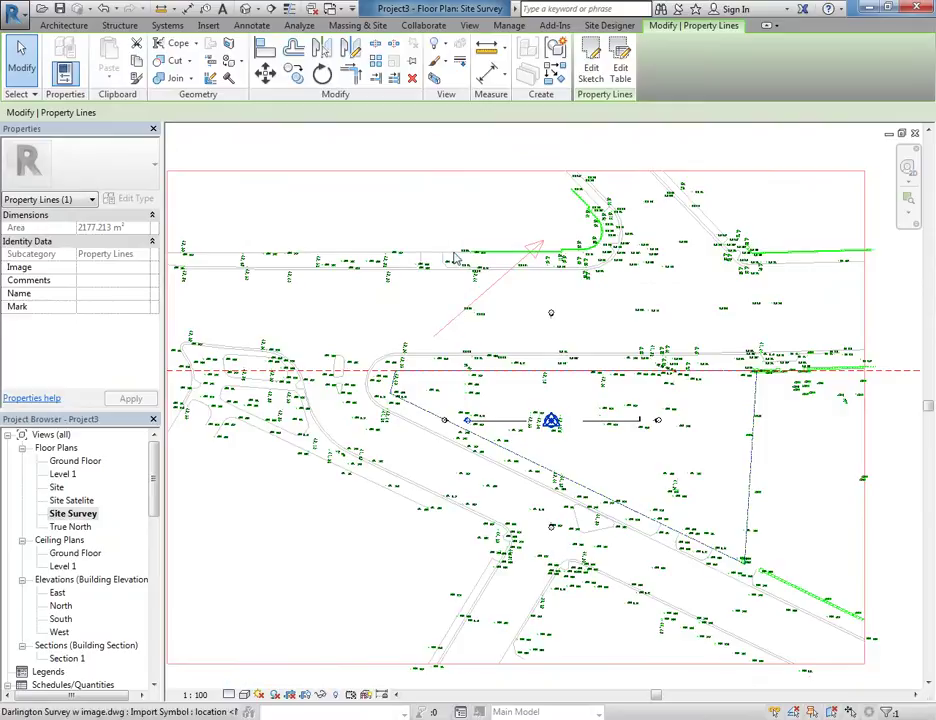
pyautogui.click(445, 264)
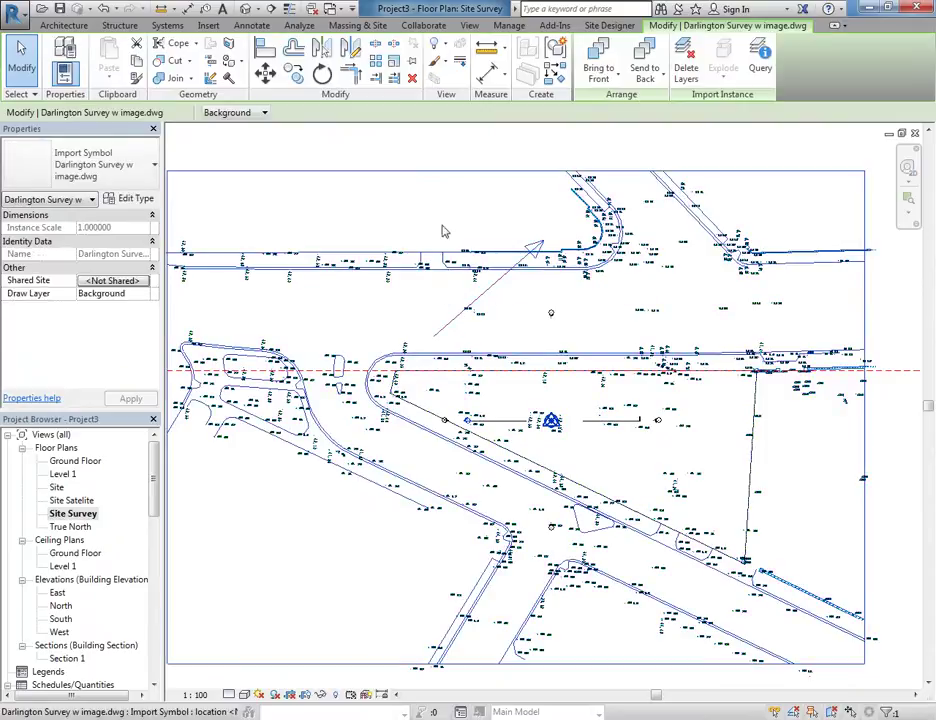
pyautogui.click(411, 61)
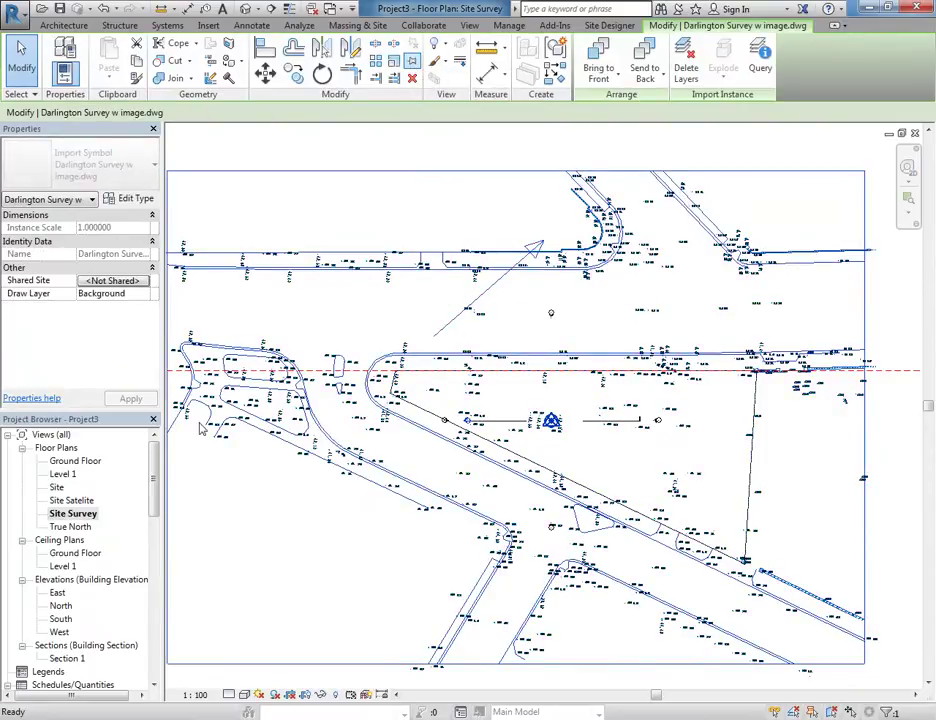
# Open the Site Satelite floor plan and try to move its pinned Darlington survey vertically onto the reference plane
pyautogui.doubleClick(72, 500)
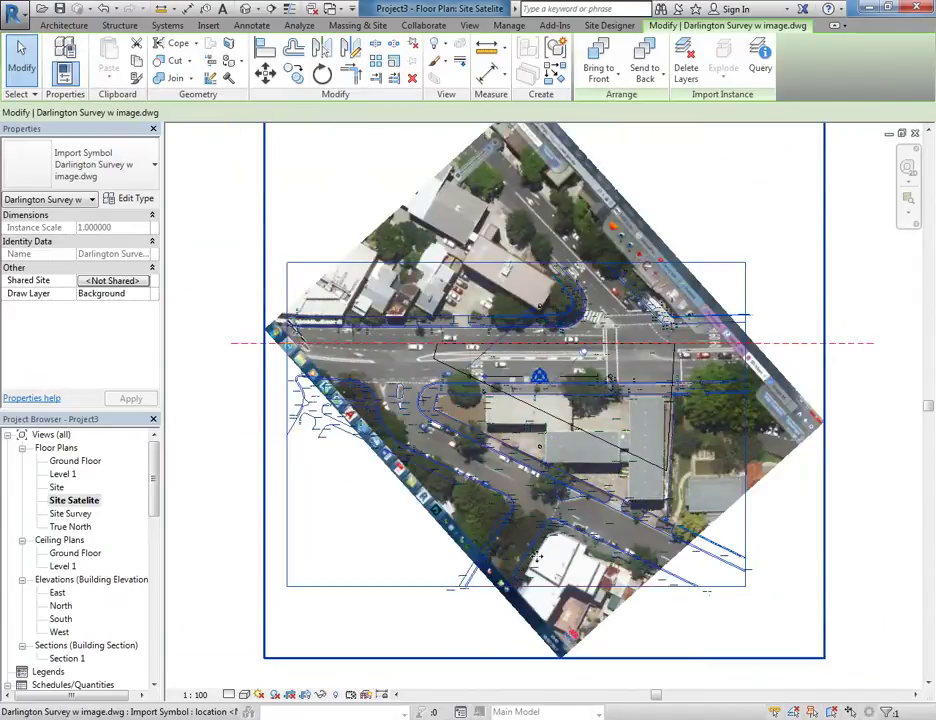
pyautogui.scroll(4, 485, 316)
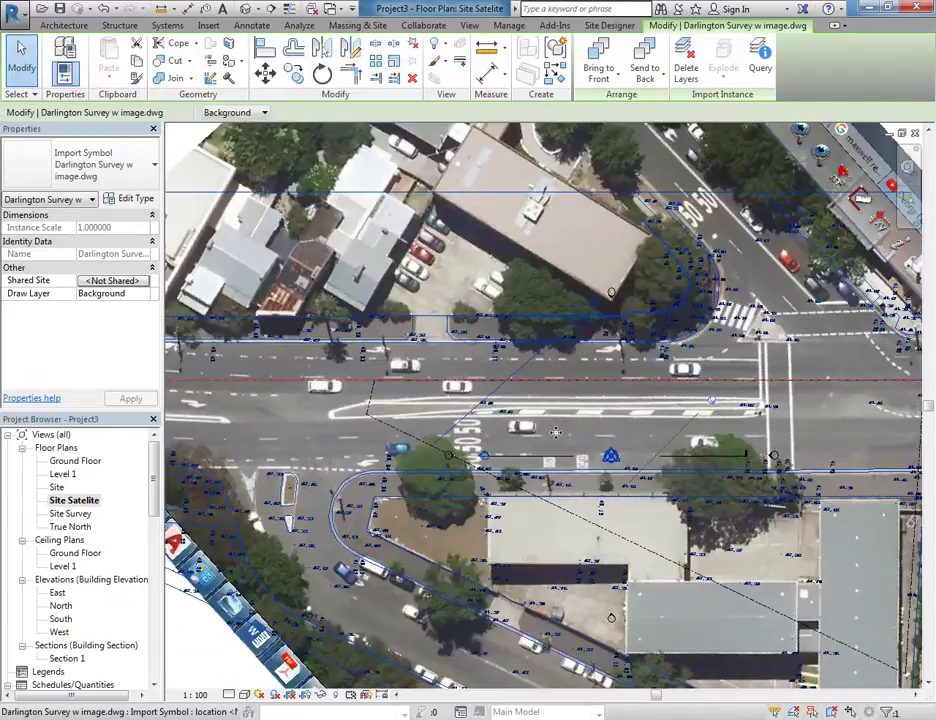
pyautogui.click(265, 78)
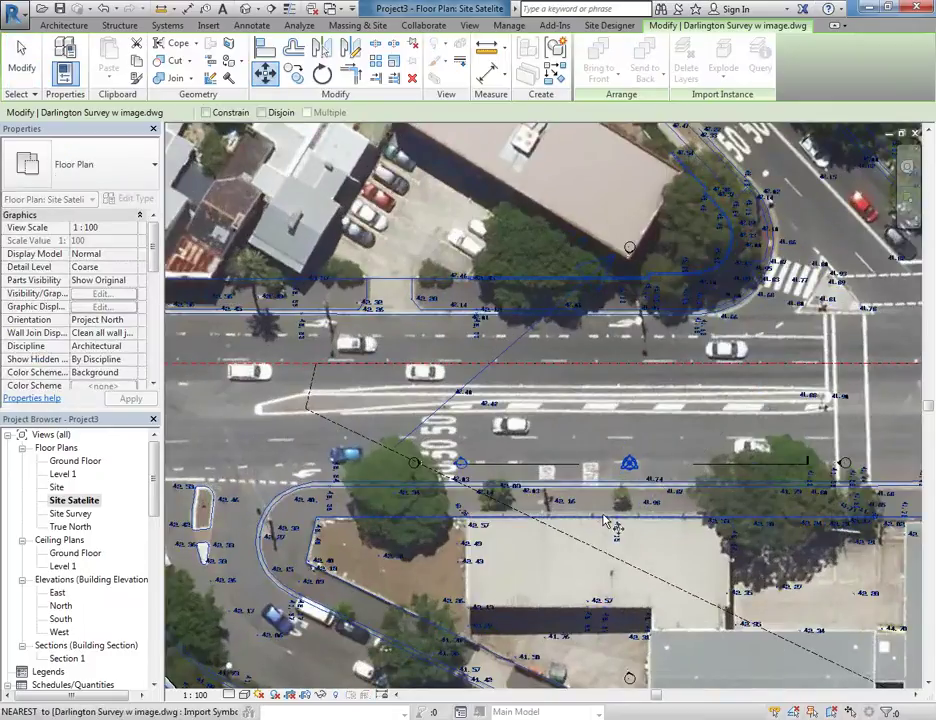
pyautogui.click(612, 518)
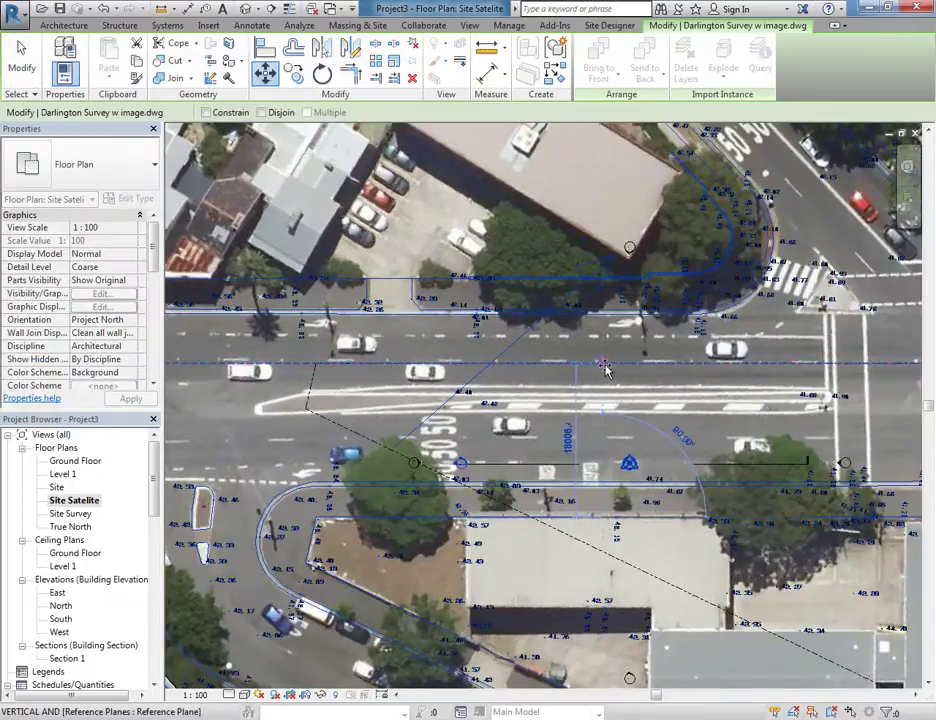
pyautogui.click(604, 365)
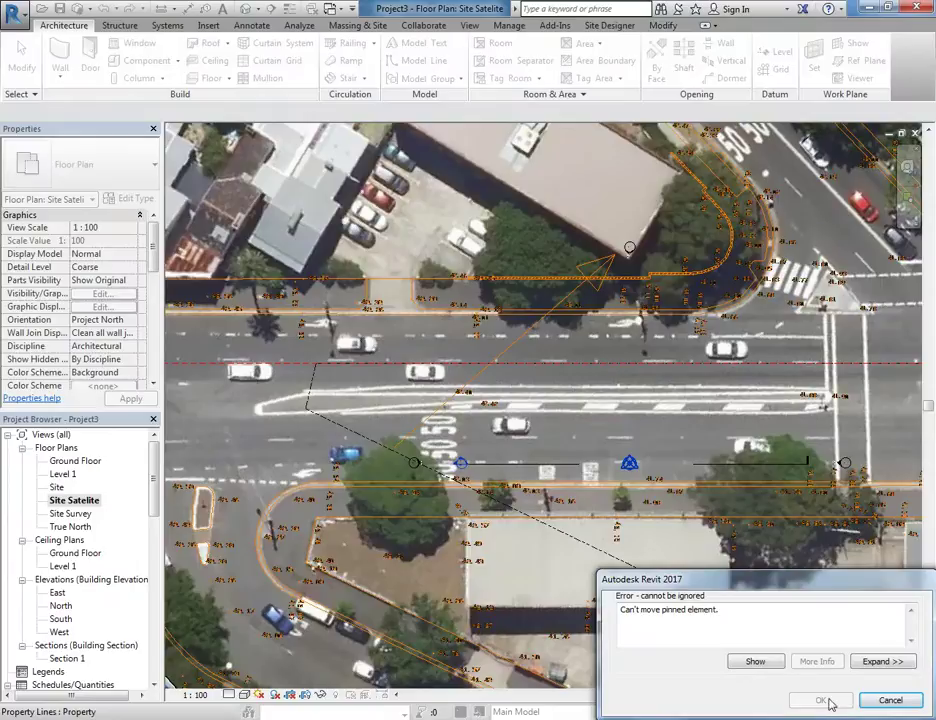
pyautogui.press('Escape')
# Unpin the Site Satelite survey, move it vertically from its upper site boundary onto the reference plane, and pin it again
pyautogui.click(620, 528)
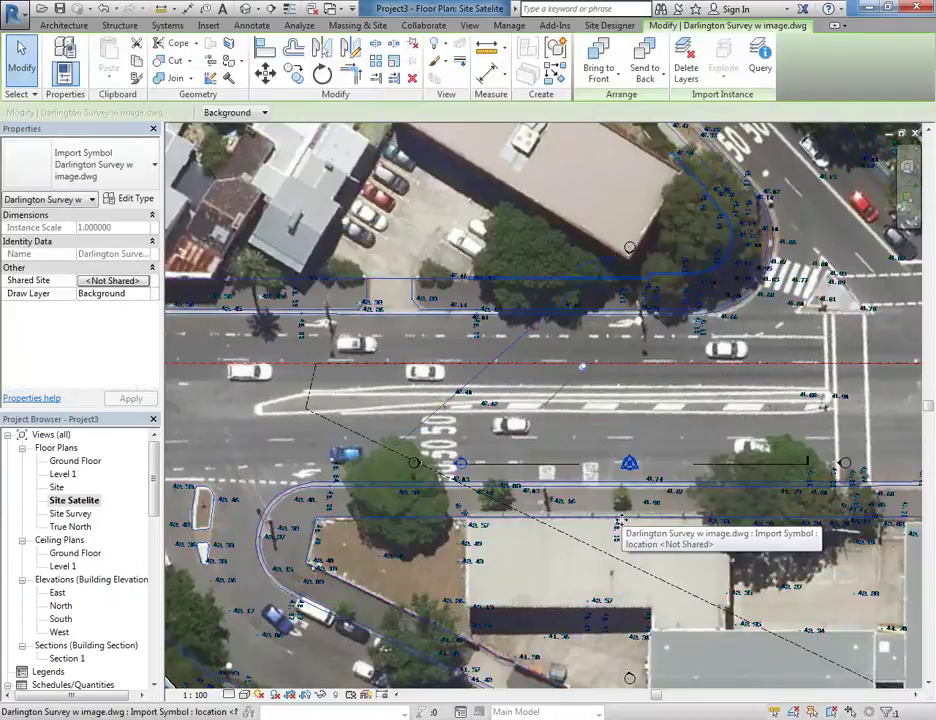
pyautogui.click(265, 72)
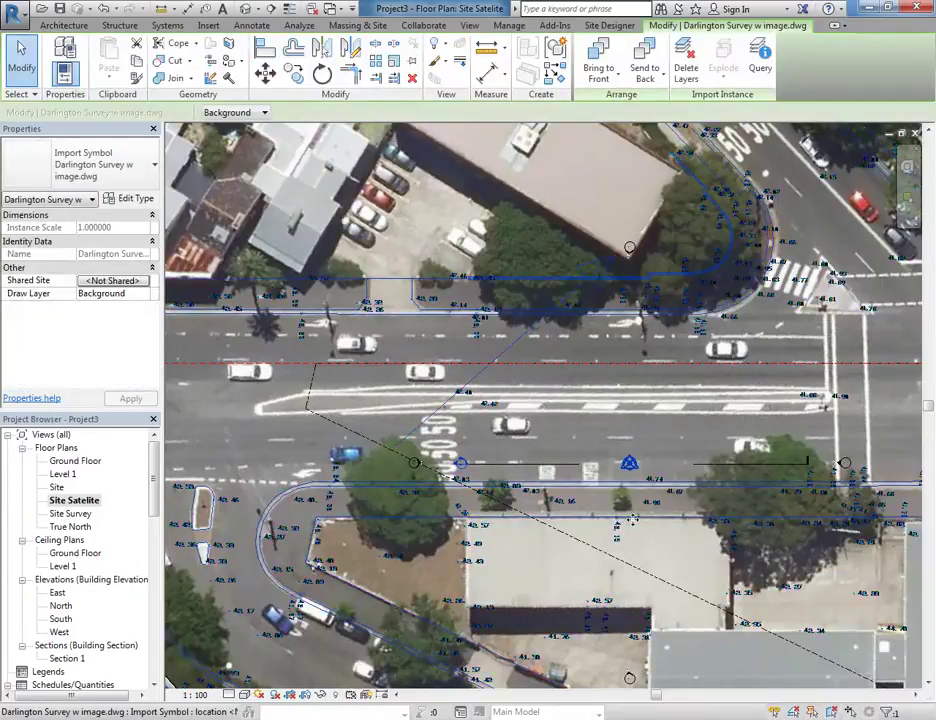
pyautogui.click(580, 502)
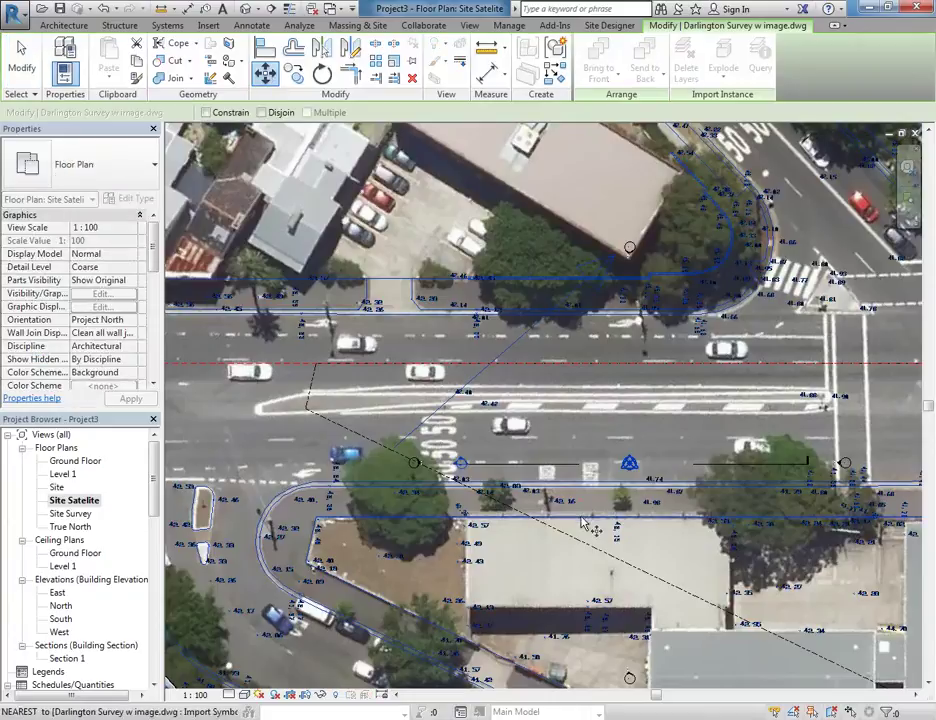
pyautogui.click(580, 366)
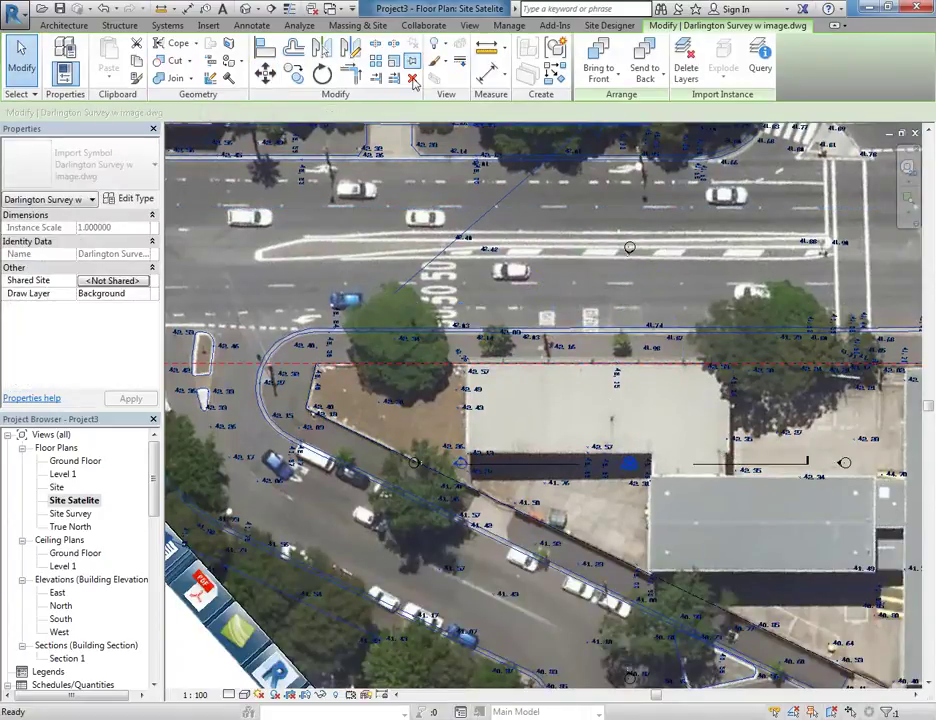
pyautogui.scroll(-4, 500, 394)
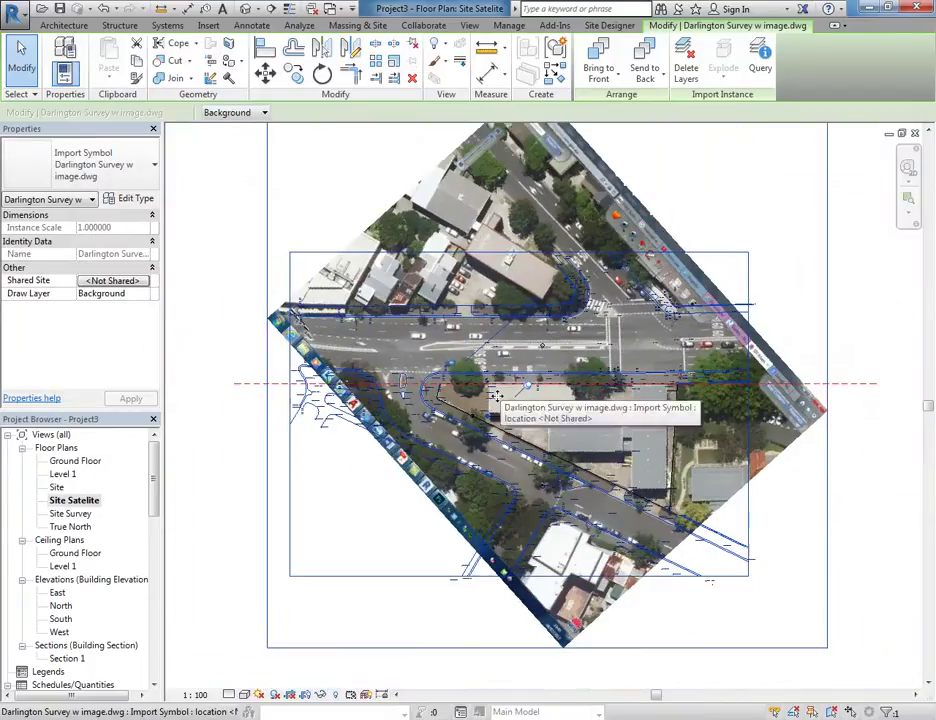
# Open the Site floor plan and examine the property line together with the reference plane and elevation markers
pyautogui.doubleClick(55, 487)
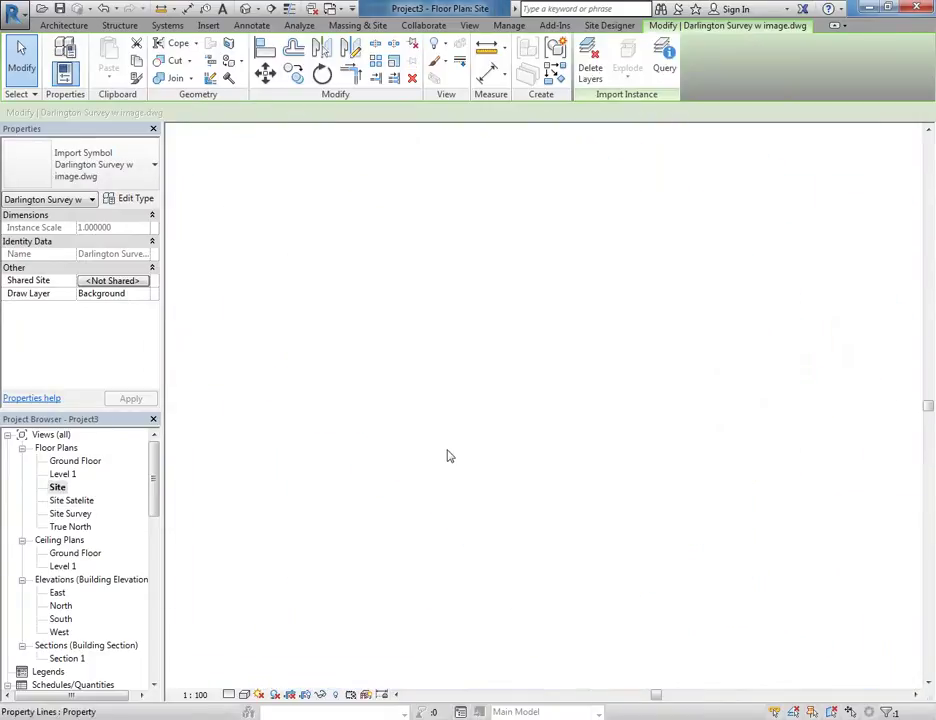
pyautogui.scroll(1, 470, 380)
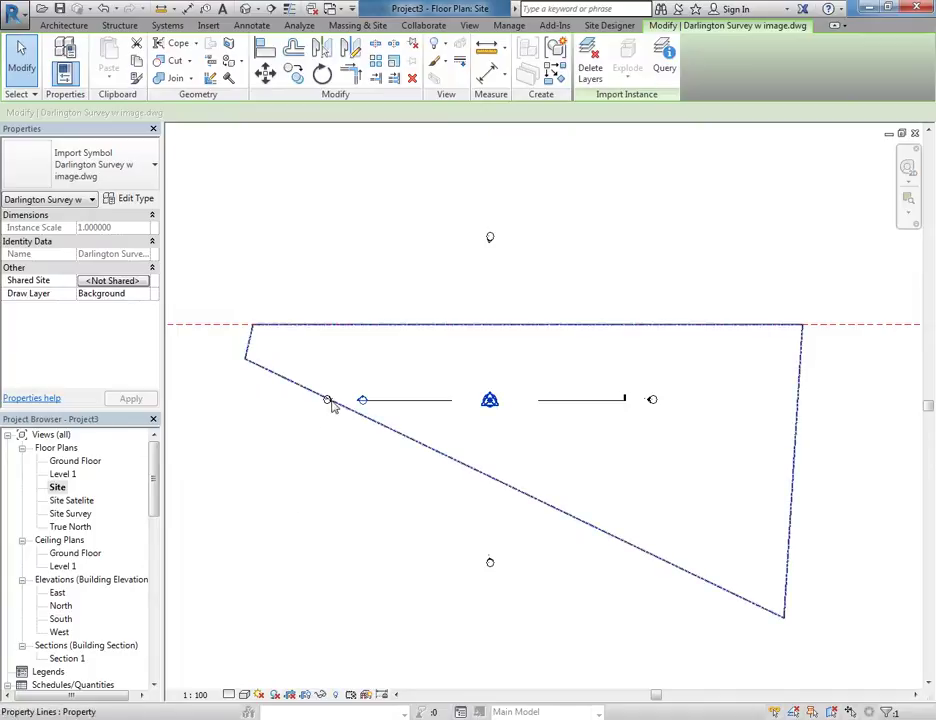
pyautogui.moveTo(346, 192); pyautogui.dragTo(425, 202, button='middle')
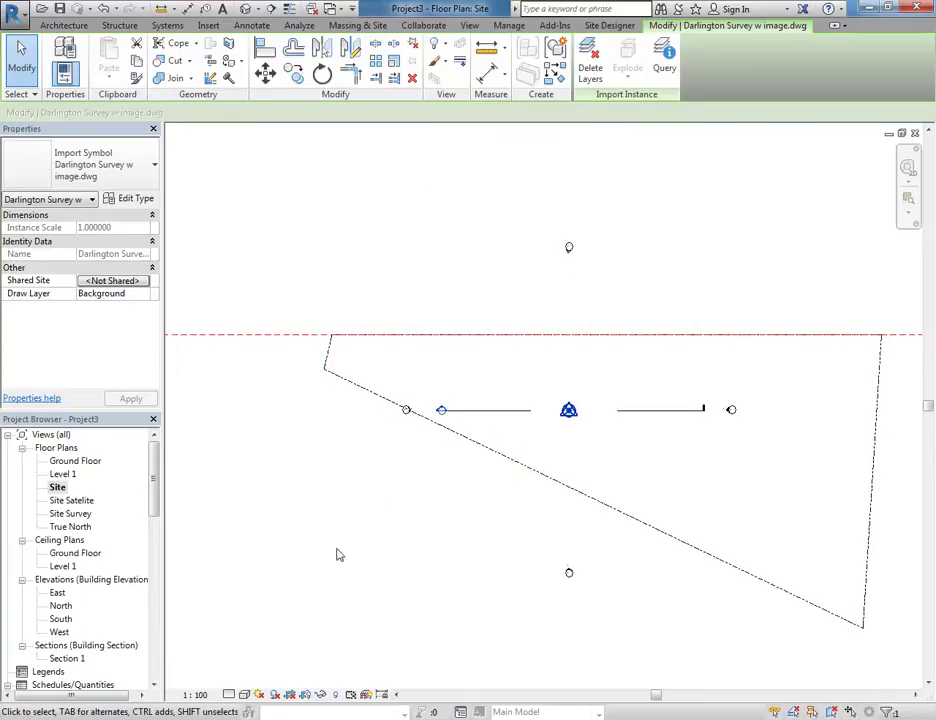
# Compare enclosing and crossing window selections around the west elevation marker, clearing the selection each time
pyautogui.moveTo(356, 547); pyautogui.dragTo(425, 319)
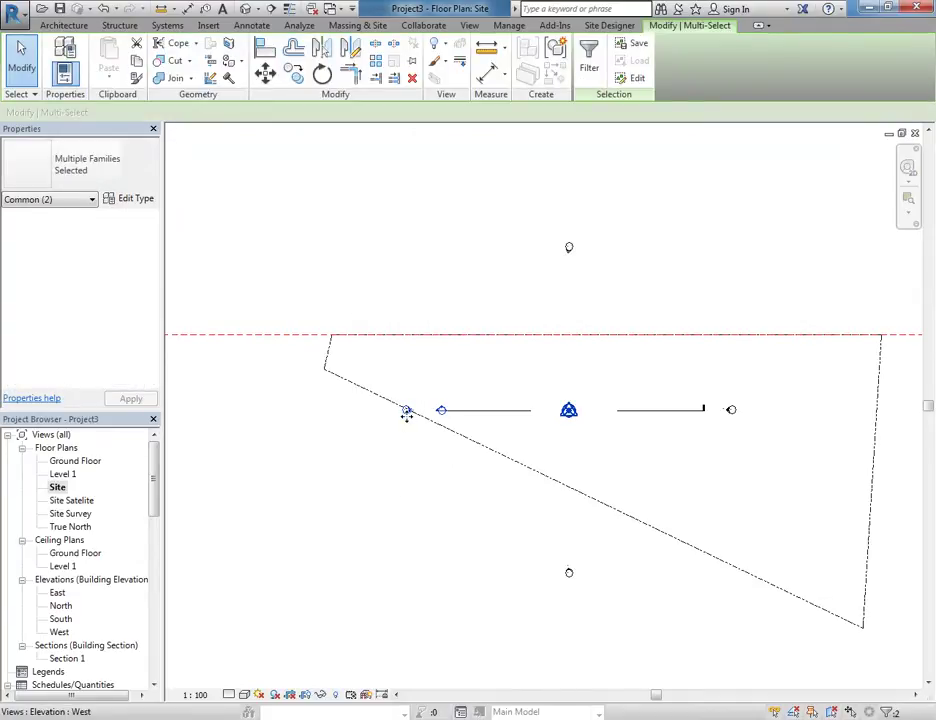
pyautogui.press('Escape')
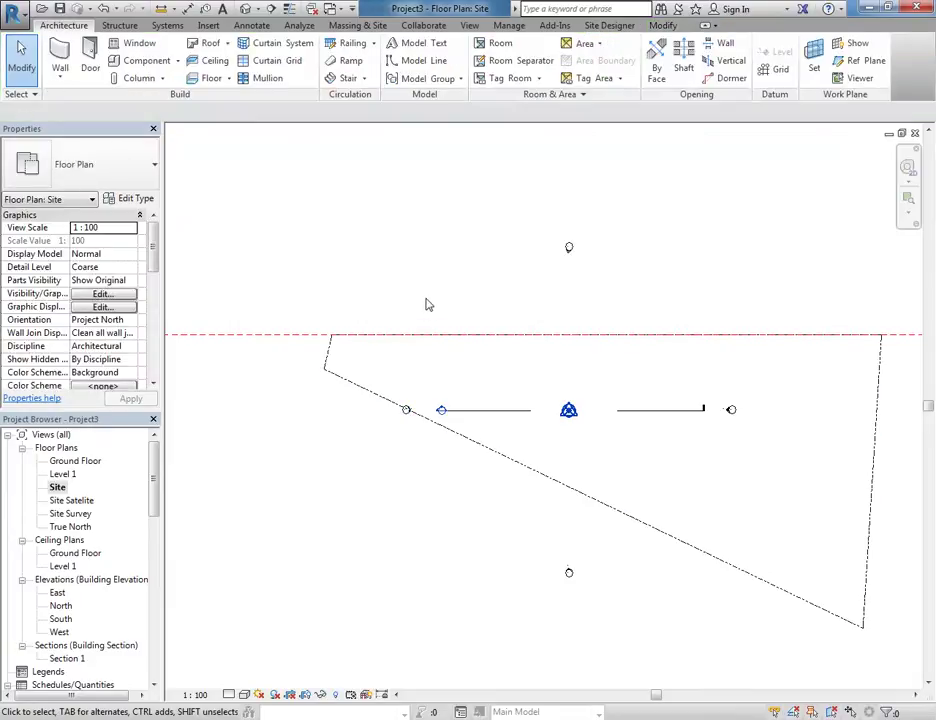
pyautogui.moveTo(425, 297); pyautogui.dragTo(370, 463)
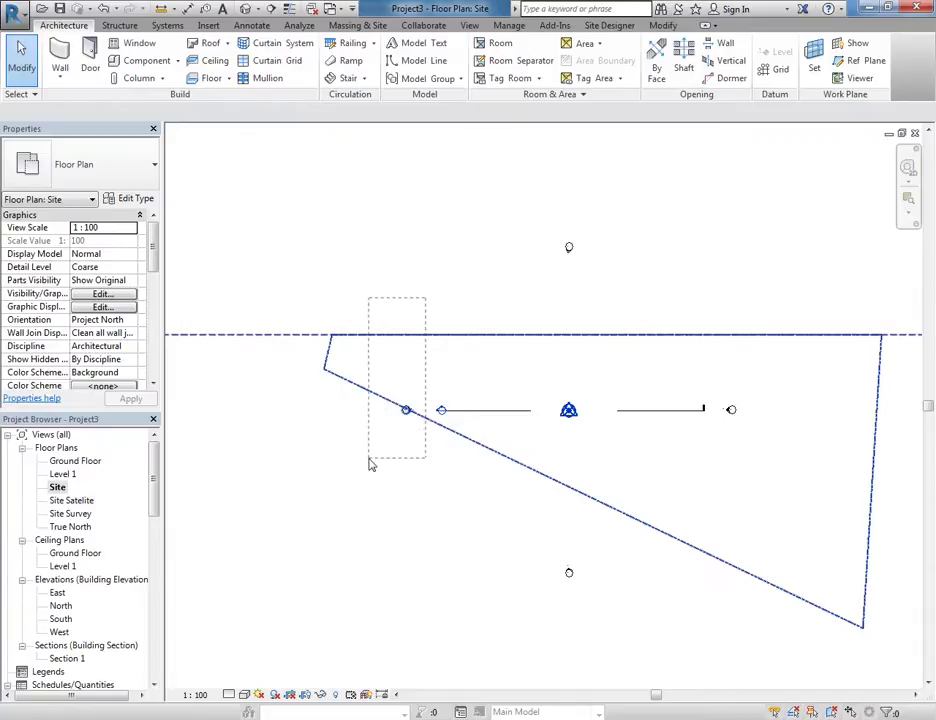
pyautogui.moveTo(370, 463)
pyautogui.mouseDown()
pyautogui.moveTo(370, 474)
pyautogui.moveTo(370, 466)
pyautogui.mouseUp()
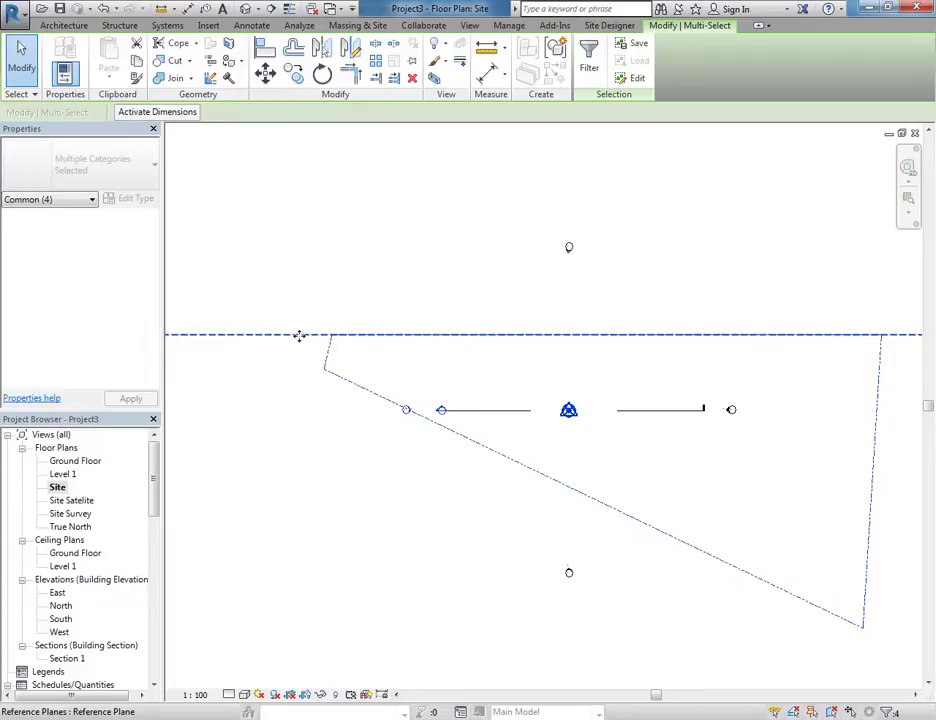
pyautogui.click(376, 297)
pyautogui.moveTo(352, 486); pyautogui.dragTo(426, 370)
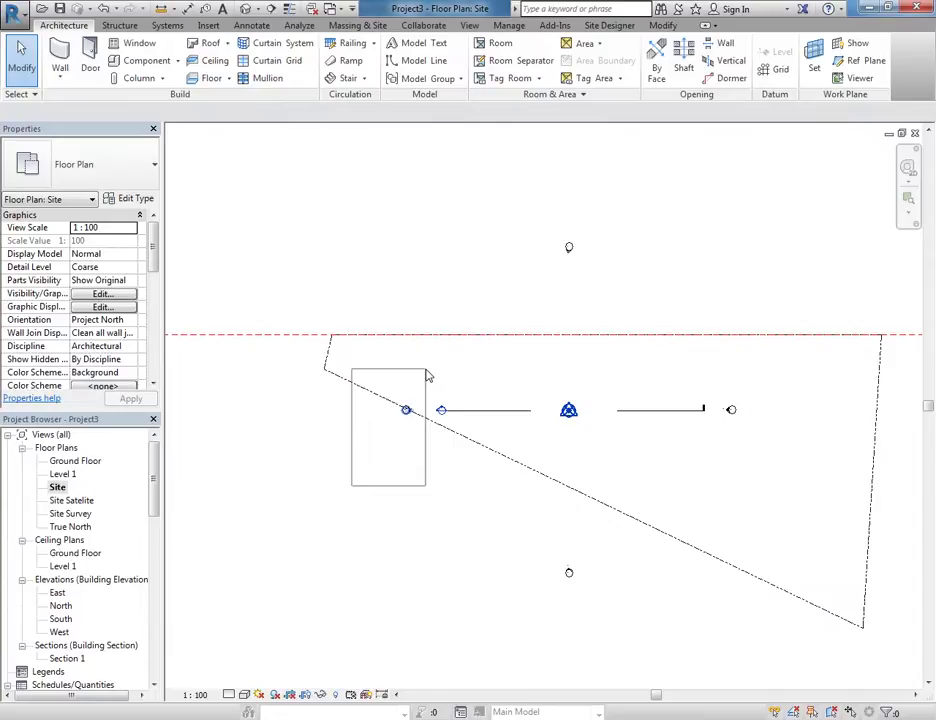
pyautogui.moveTo(427, 376); pyautogui.dragTo(427, 378)
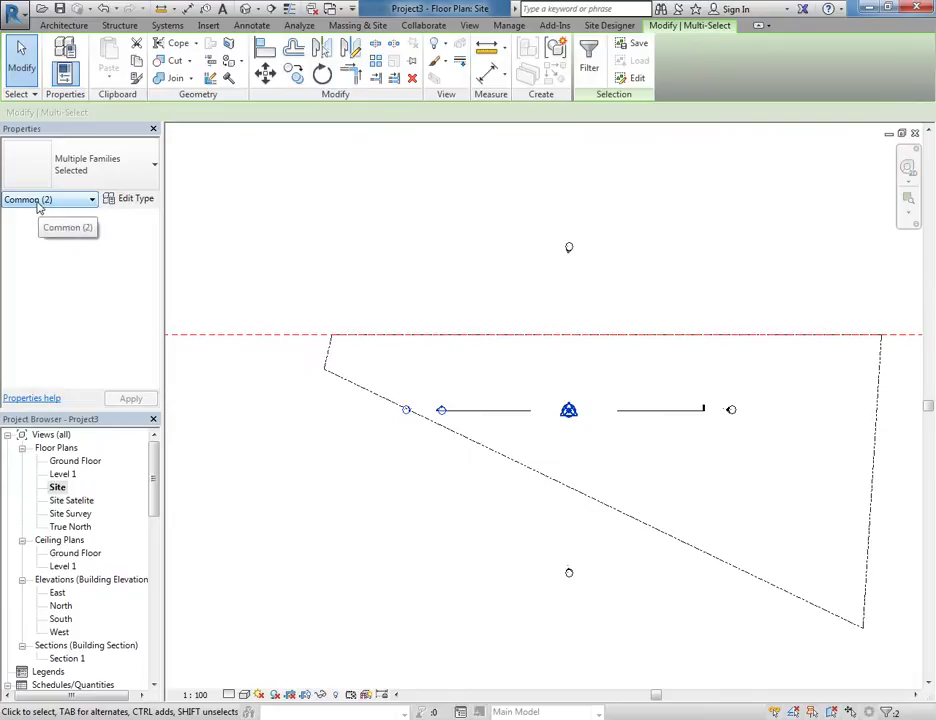
pyautogui.click(391, 414)
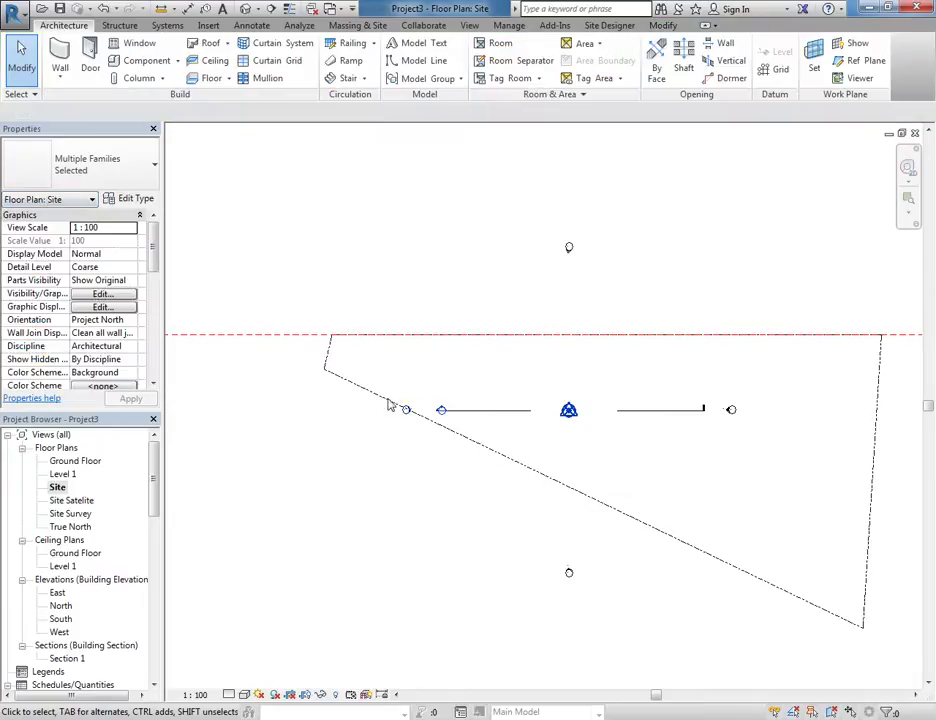
# Examine the west elevation marker's two parts by selecting its circle and its arrow separately
pyautogui.scroll(3, 391, 414)
pyautogui.click(366, 398)
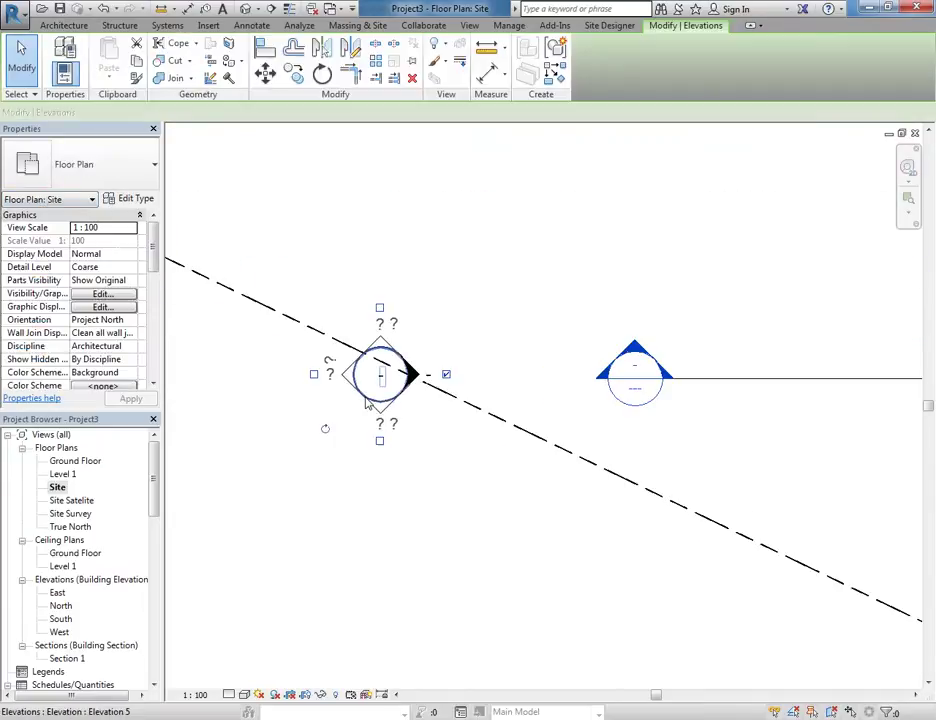
pyautogui.click(432, 493)
pyautogui.scroll(2, 358, 387)
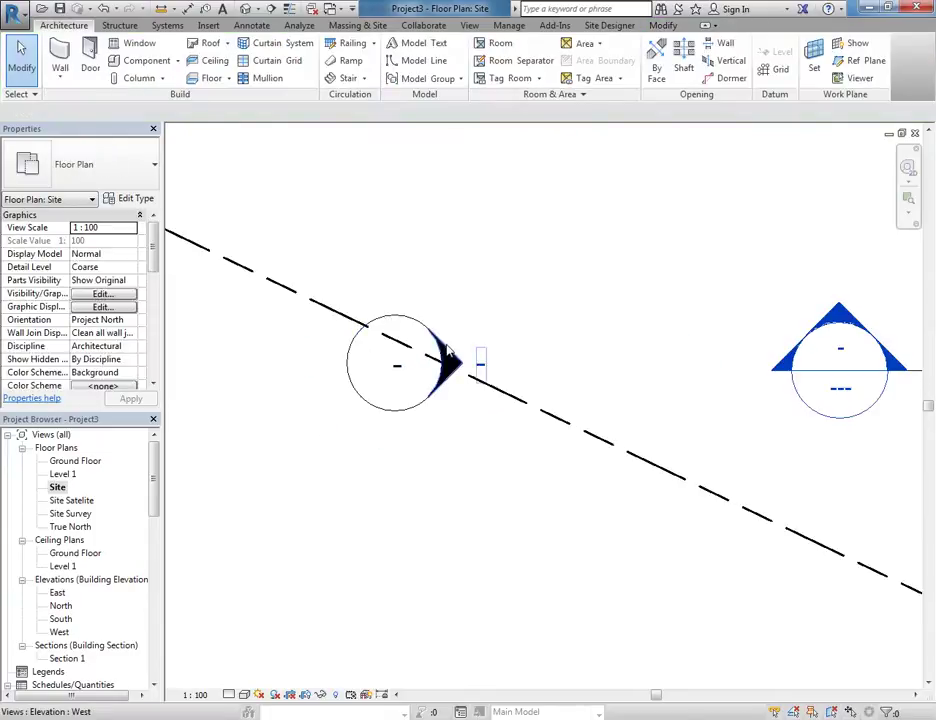
pyautogui.click(448, 358)
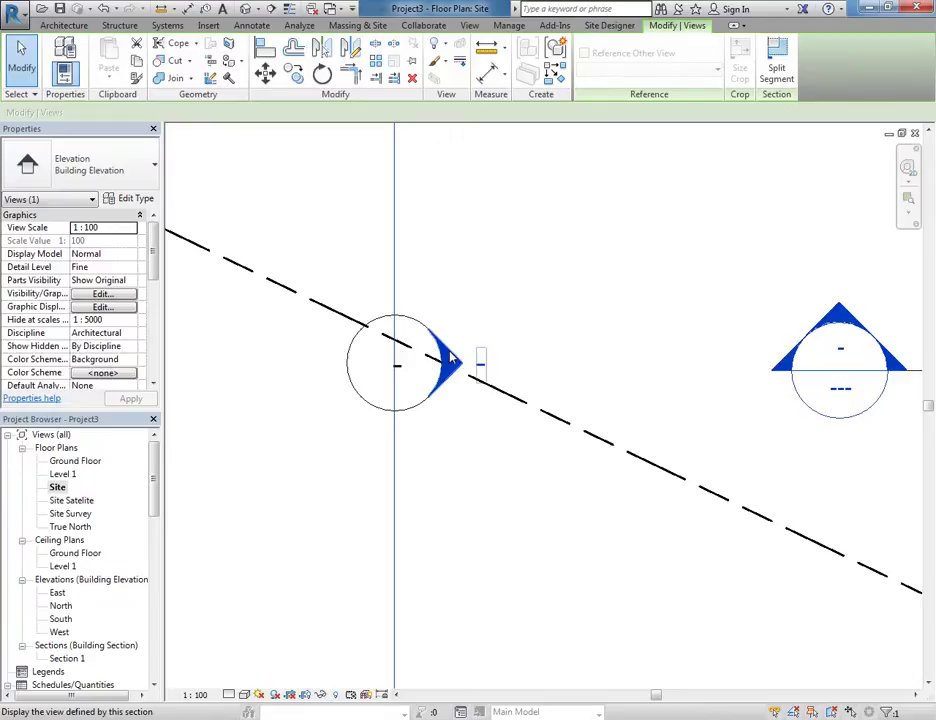
pyautogui.scroll(-3, 438, 358)
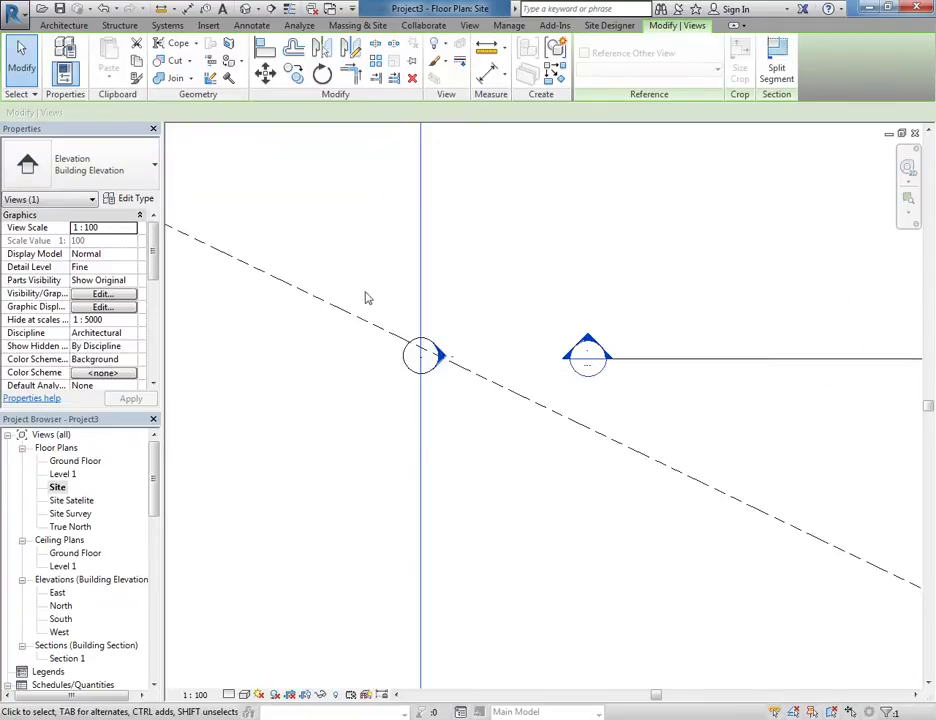
pyautogui.scroll(-3, 368, 298)
pyautogui.click(330, 415)
# Select the whole west elevation marker and nudge it west until it lies outside the property line's western corner
pyautogui.moveTo(315, 447); pyautogui.dragTo(426, 236)
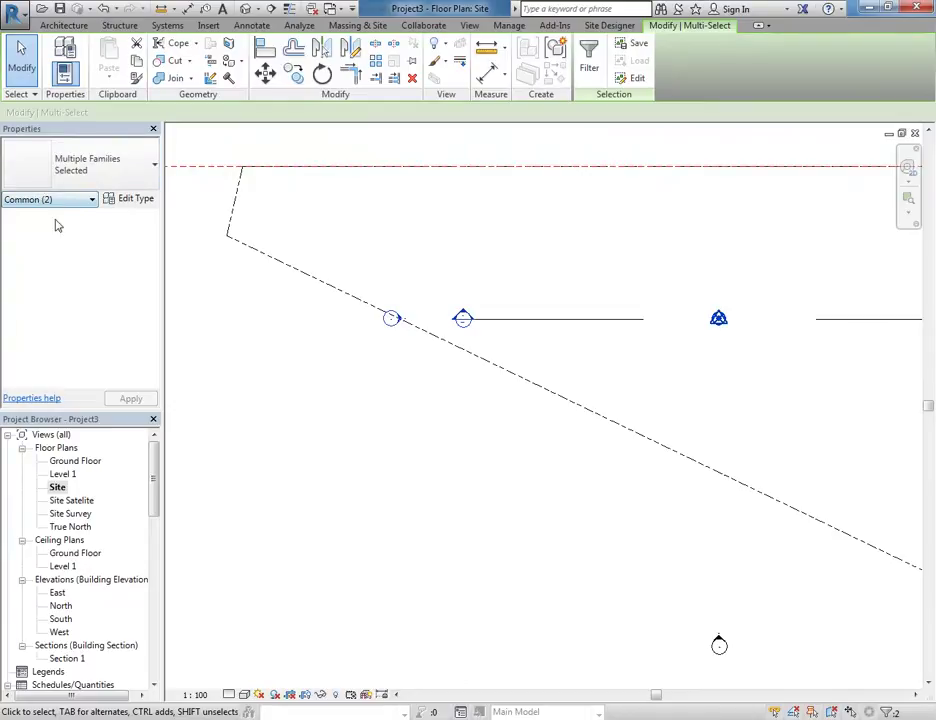
pyautogui.moveTo(345, 420); pyautogui.dragTo(549, 465, button='middle')
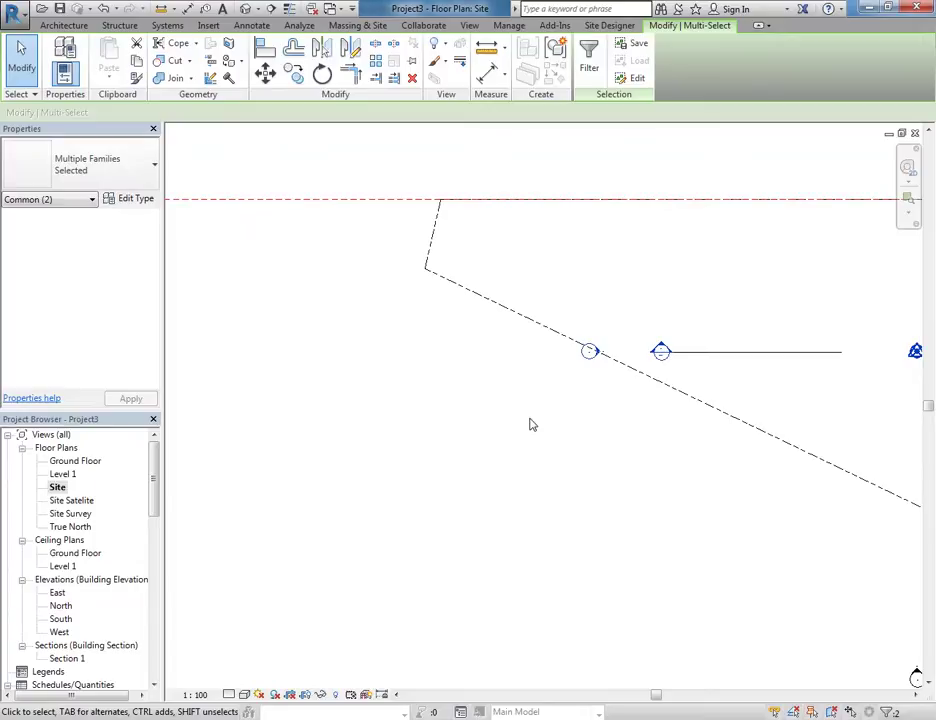
pyautogui.press('Left')
pyautogui.press('Left')
pyautogui.press('Left')
pyautogui.press('Left')
pyautogui.press('Left')
pyautogui.press('Left')
pyautogui.press('Left')
pyautogui.press('Left')
pyautogui.press('Left')
pyautogui.press('Left')
pyautogui.press('Left')
pyautogui.press('Left')
pyautogui.press('Left')
pyautogui.press('Left')
pyautogui.press('Left')
pyautogui.press('Left')
pyautogui.press('Left')
pyautogui.press('Left')
pyautogui.press('Left')
pyautogui.press('Left')
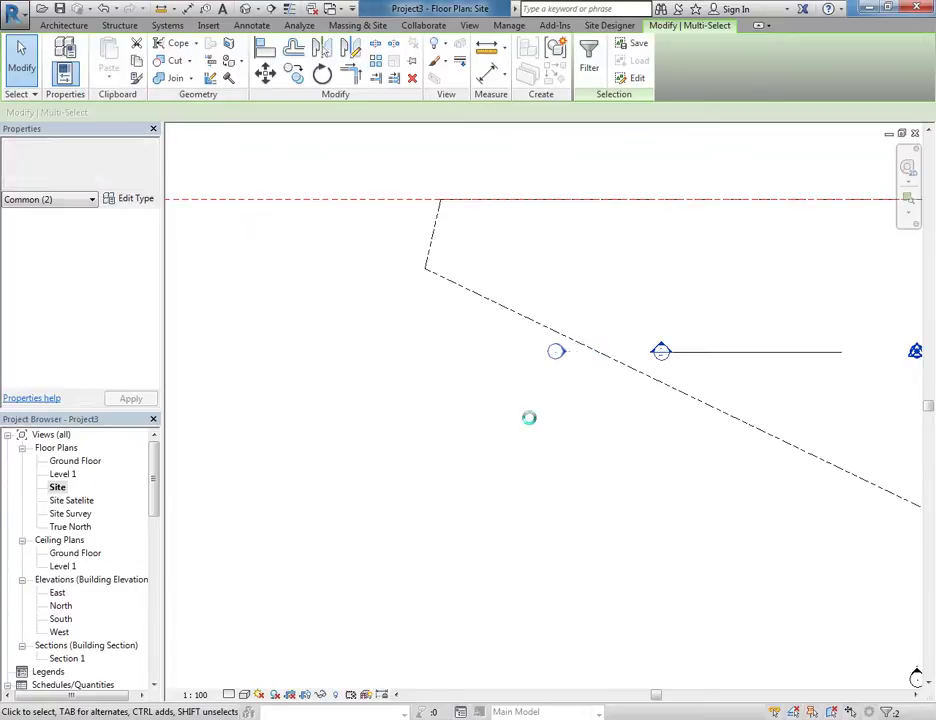
pyautogui.press('Left')
pyautogui.press('Left')
pyautogui.press('Left')
pyautogui.press('Left')
pyautogui.press('Left')
pyautogui.press('Left')
pyautogui.press('Left')
pyautogui.press('Left')
pyautogui.press('Left')
pyautogui.press('Left')
pyautogui.press('Left')
pyautogui.press('Left')
pyautogui.press('Left')
pyautogui.press('Left')
pyautogui.press('Left')
pyautogui.press('Left')
pyautogui.press('Left')
pyautogui.press('Left')
pyautogui.press('Left')
pyautogui.press('Left')
pyautogui.press('Left')
pyautogui.press('Left')
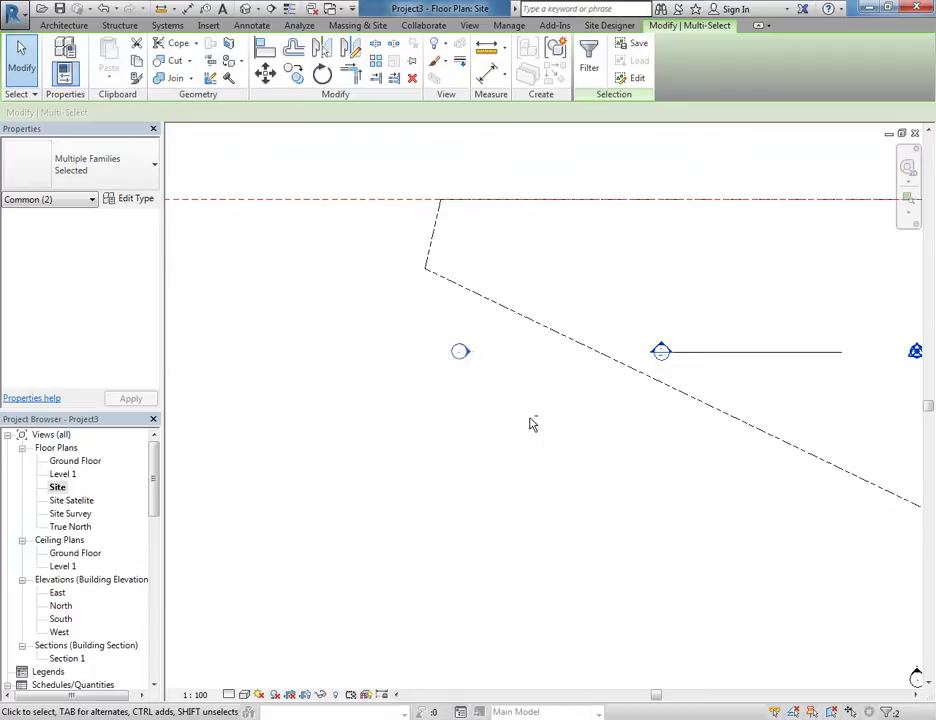
pyautogui.press('Left')
pyautogui.press('Left')
pyautogui.press('Left')
pyautogui.press('Left')
pyautogui.press('Left')
pyautogui.press('Left')
pyautogui.press('Left')
pyautogui.press('Left')
pyautogui.press('Left')
pyautogui.press('Left')
pyautogui.press('Left')
pyautogui.press('Left')
pyautogui.press('Left')
pyautogui.press('Left')
pyautogui.press('Left')
pyautogui.press('Left')
# Select the whole east elevation marker and nudge it east until it lies outside the property line's eastern edge
pyautogui.scroll(-3, 502, 547)
pyautogui.moveTo(502, 547); pyautogui.dragTo(510, 347, button='middle')
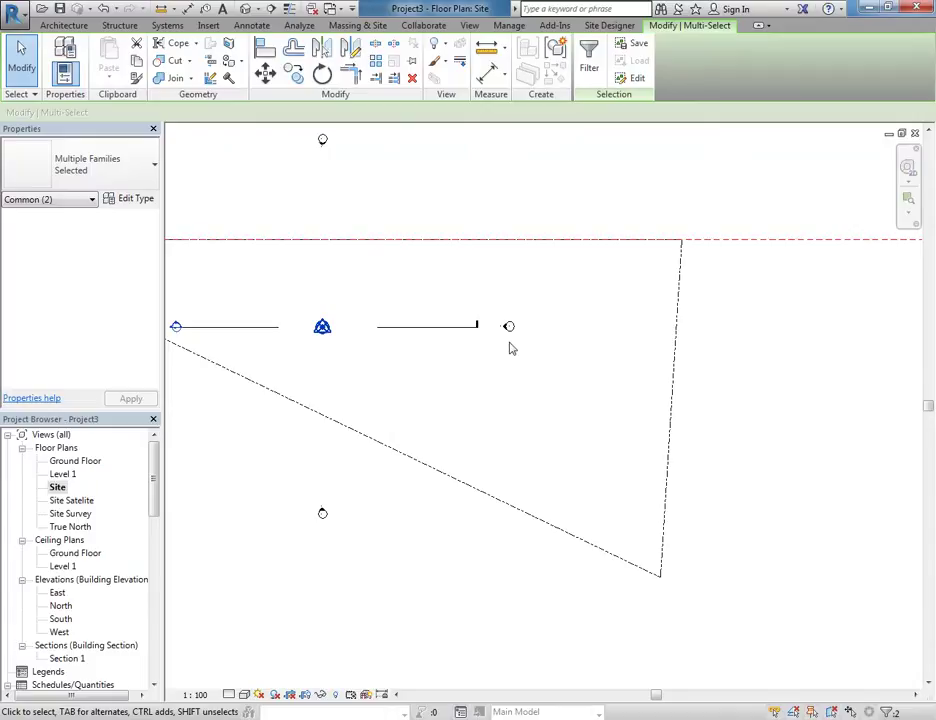
pyautogui.click(485, 282)
pyautogui.moveTo(485, 275)
pyautogui.mouseDown()
pyautogui.moveTo(547, 418)
pyautogui.moveTo(605, 632)
pyautogui.mouseUp()
pyautogui.press('Right')
pyautogui.press('Right')
pyautogui.press('Right')
pyautogui.press('Right')
pyautogui.press('Right')
pyautogui.press('Right')
pyautogui.press('Right')
pyautogui.press('Right')
pyautogui.press('Right')
pyautogui.press('Right')
pyautogui.press('Right')
pyautogui.press('Right')
pyautogui.press('Right')
pyautogui.press('Right')
pyautogui.press('Right')
pyautogui.press('Right')
pyautogui.press('Right')
pyautogui.press('Right')
pyautogui.press('Right')
pyautogui.press('Right')
pyautogui.scroll(-1, 317, 353)
pyautogui.moveTo(317, 353); pyautogui.dragTo(450, 357, button='middle')
pyautogui.scroll(-1, 436, 391)
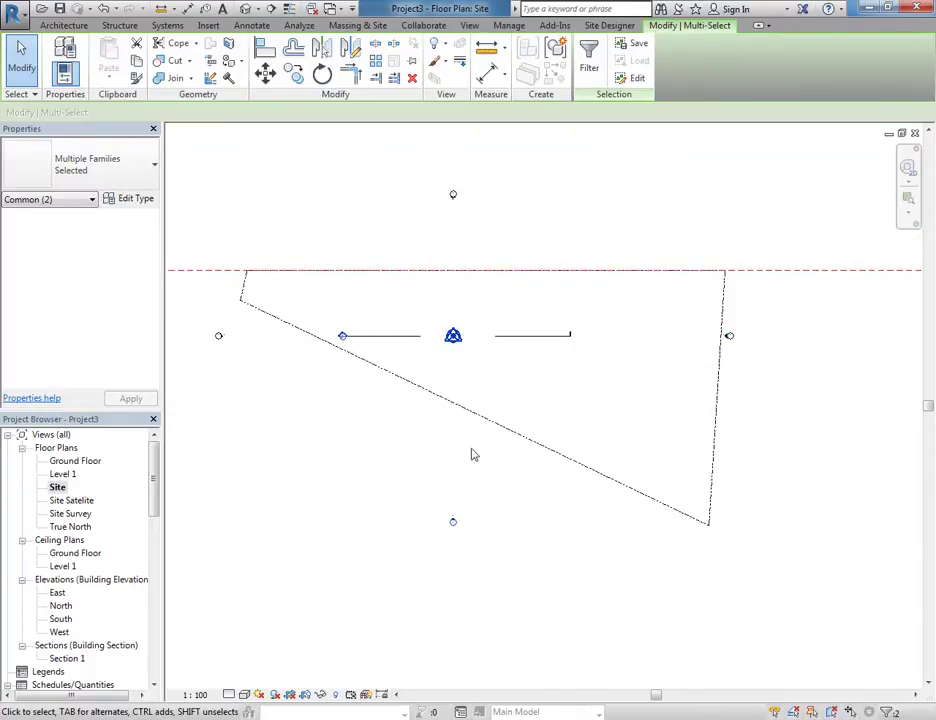
# Lengthen the building section line across the site, moving its head to the property line's western corner and its tail to the eastern edge
pyautogui.click(326, 188)
pyautogui.moveTo(326, 188); pyautogui.dragTo(382, 200, button='middle')
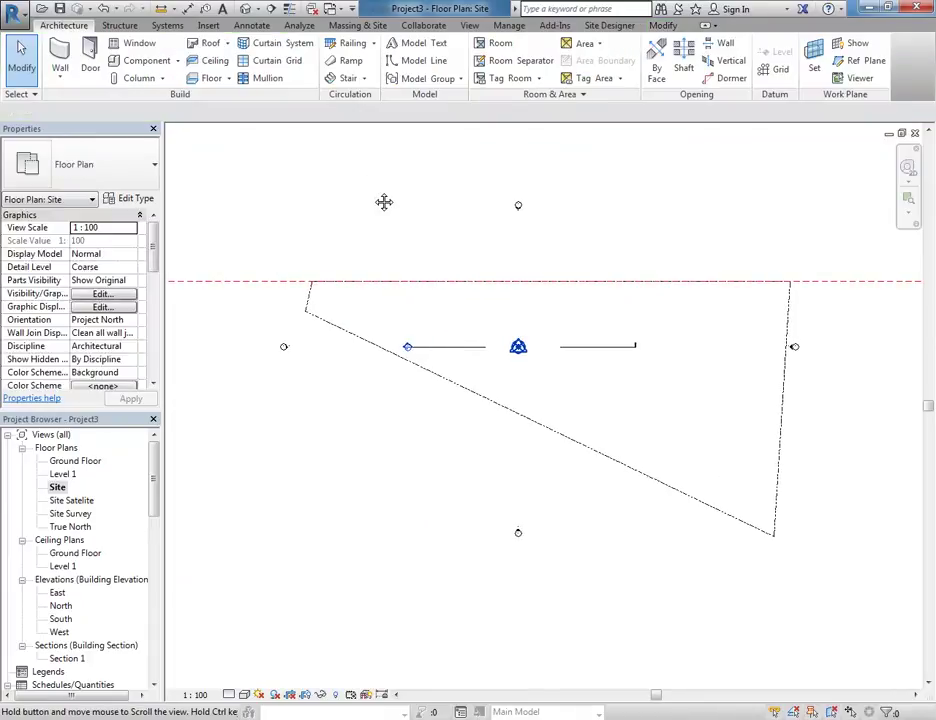
pyautogui.click(440, 347)
pyautogui.scroll(3, 400, 348)
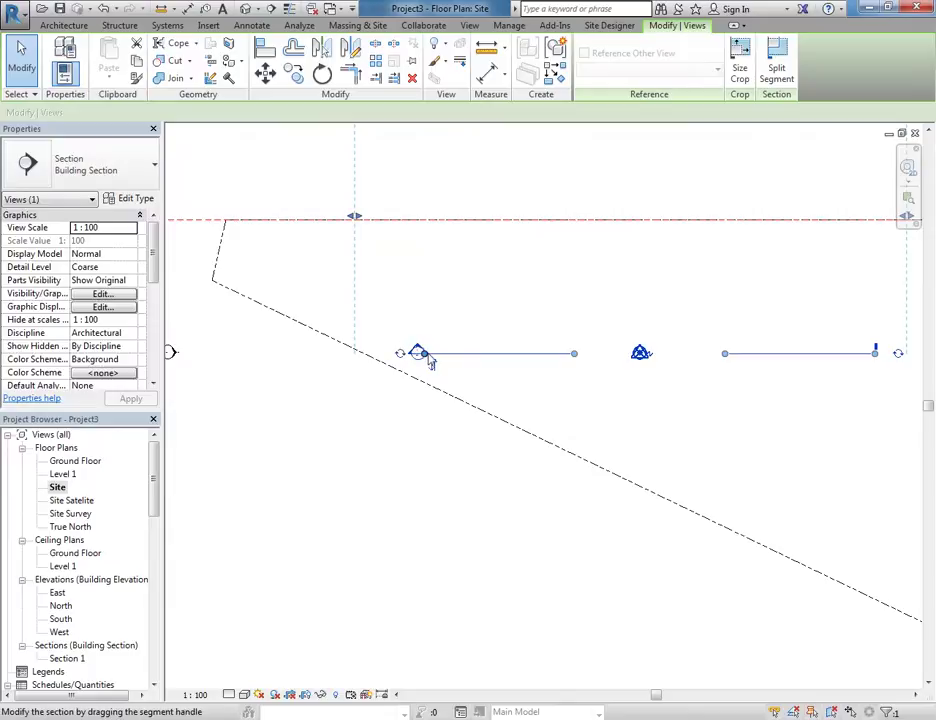
pyautogui.click(419, 355)
pyautogui.click(224, 352)
pyautogui.scroll(-3, 310, 376)
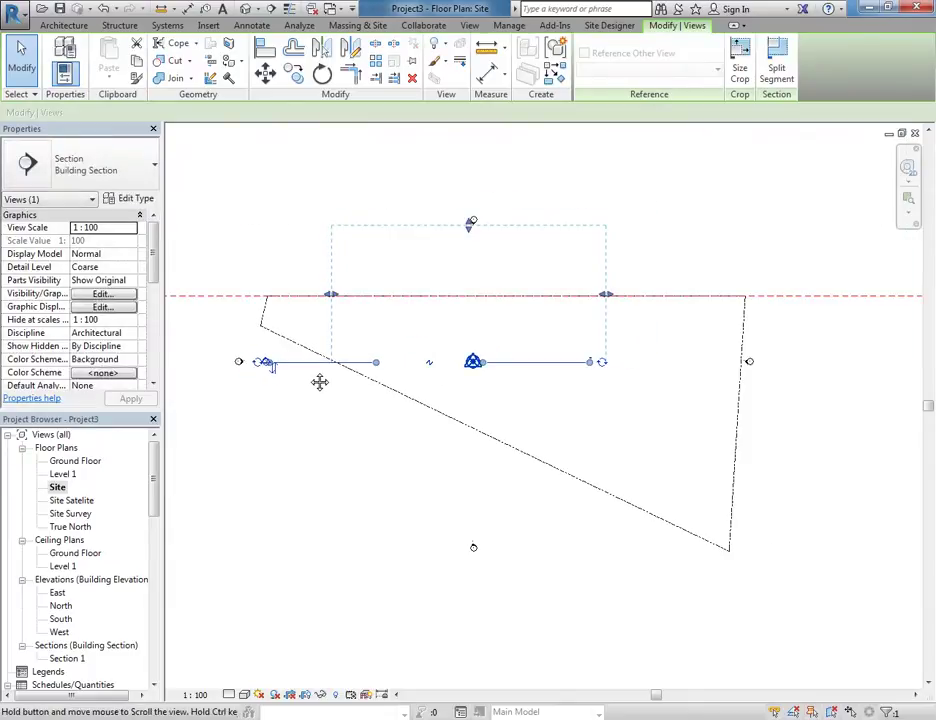
pyautogui.click(591, 366)
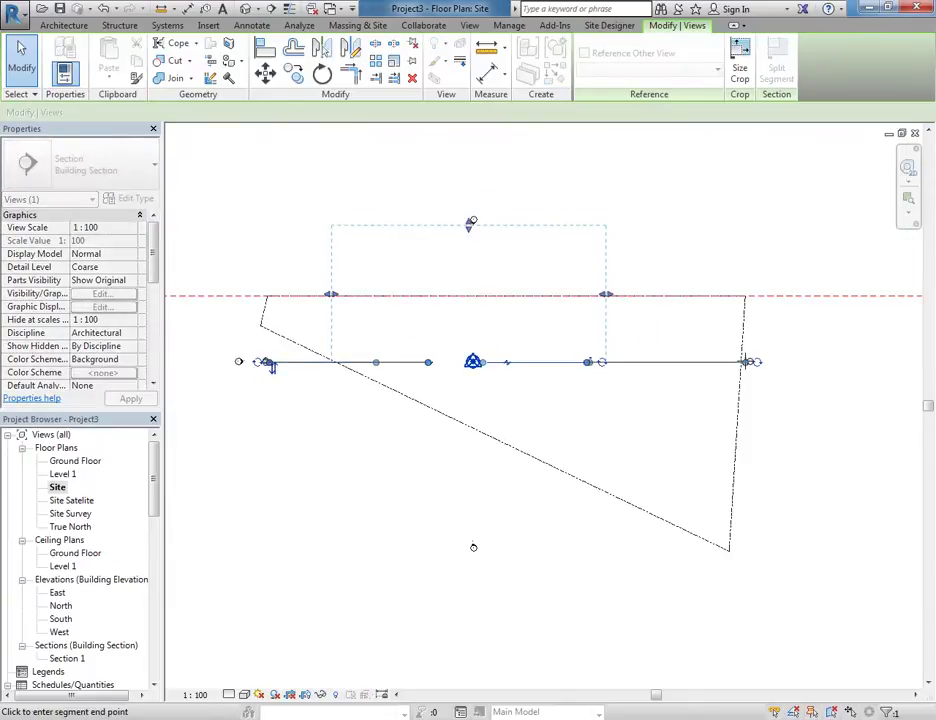
pyautogui.click(588, 362)
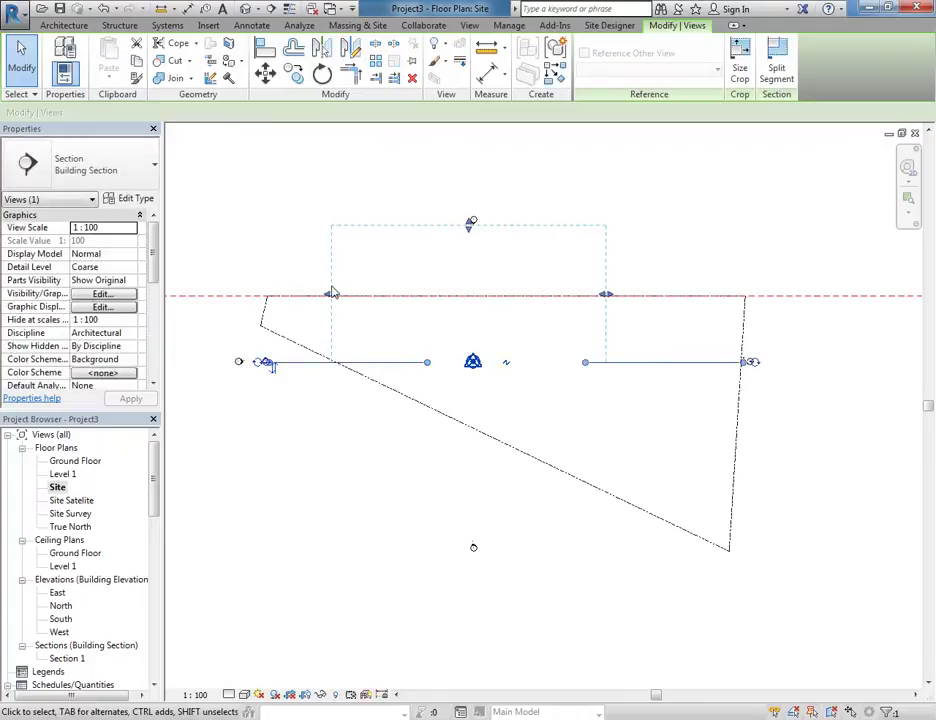
# Widen the section's crop extents to the western and eastern ends of the property line's northern boundary, and clear the selection
pyautogui.moveTo(330, 294); pyautogui.dragTo(267, 294)
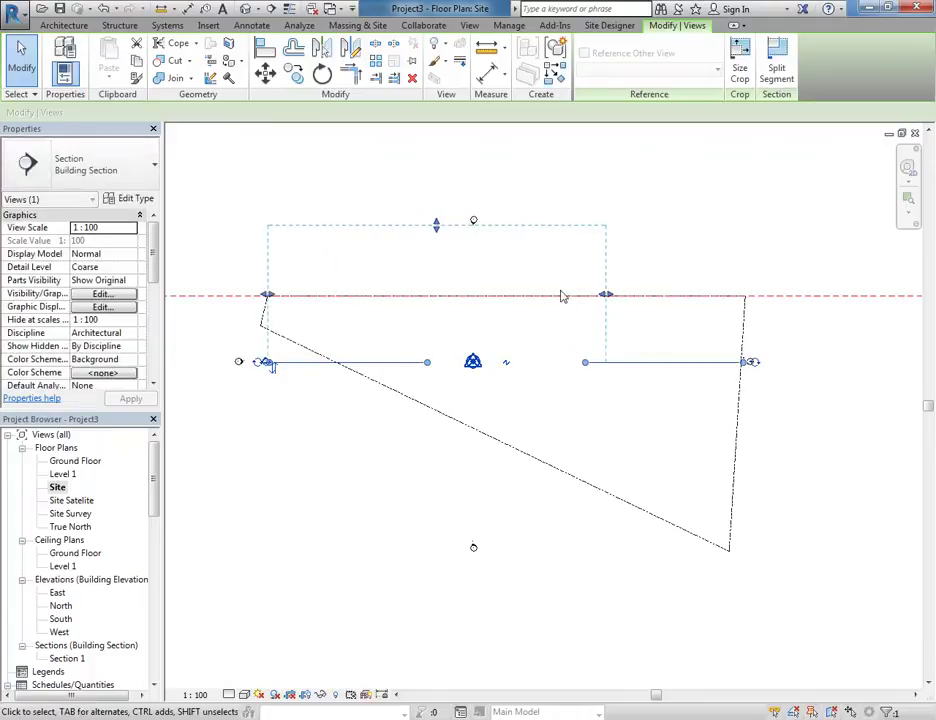
pyautogui.moveTo(606, 296); pyautogui.dragTo(746, 267)
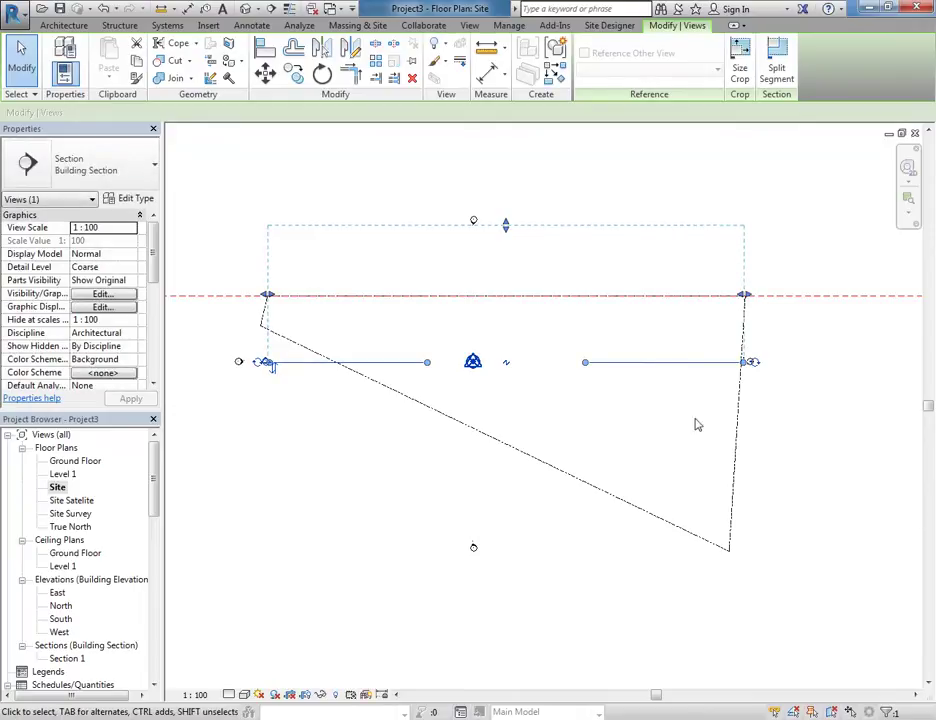
pyautogui.click(928, 512)
pyautogui.click(931, 386)
pyautogui.click(846, 428)
# Examine the reference plane along the northern boundary and the placement of the section line and elevation markers around the site
pyautogui.scroll(-1, 845, 429)
pyautogui.moveTo(842, 429); pyautogui.dragTo(795, 434, button='middle')
pyautogui.scroll(-1, 792, 430)
pyautogui.scroll(-1, 741, 545)
pyautogui.moveTo(741, 545); pyautogui.dragTo(701, 457, button='middle')
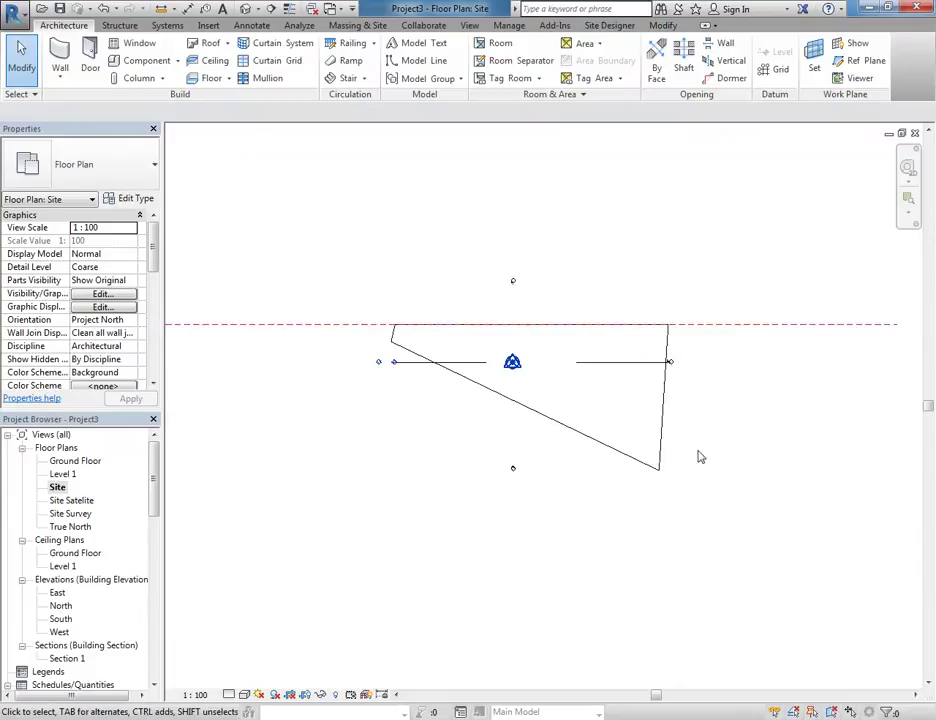
pyautogui.click(715, 325)
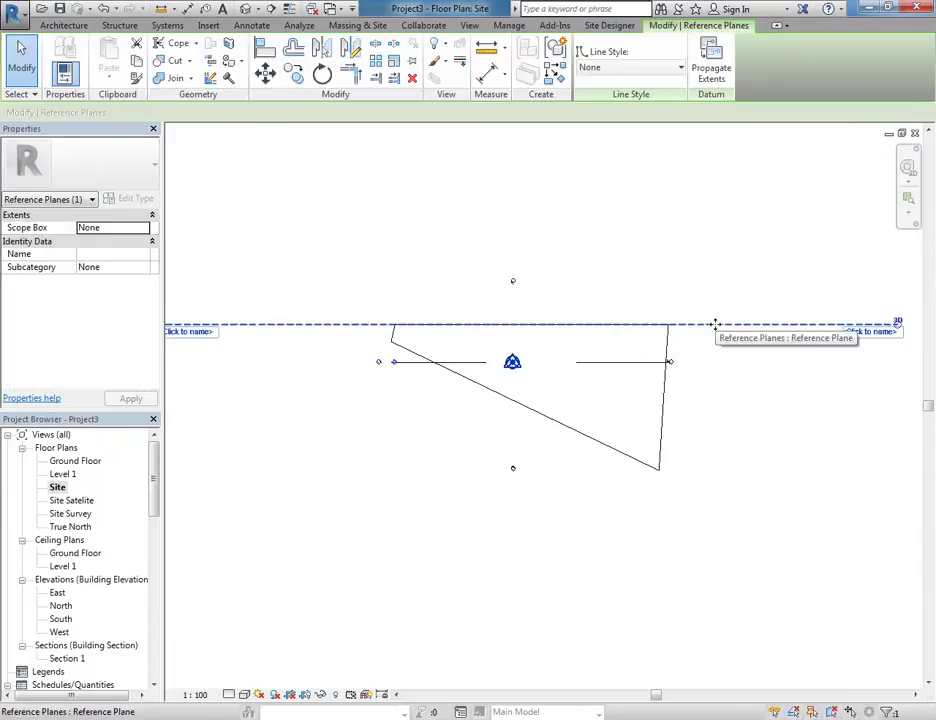
pyautogui.click(765, 433)
pyautogui.scroll(-3, 403, 217)
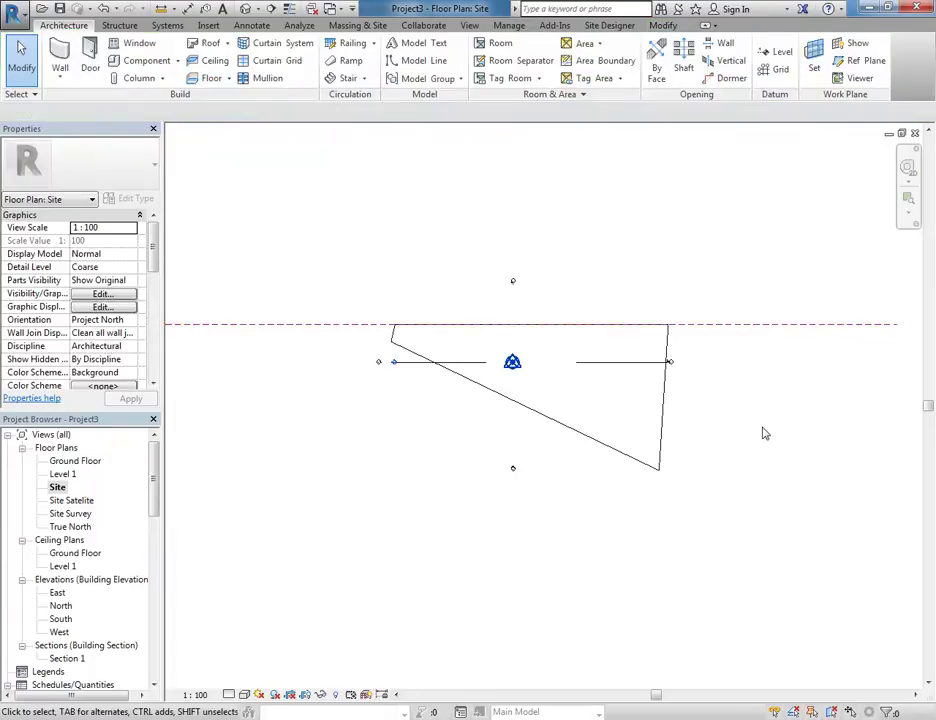
pyautogui.moveTo(403, 217); pyautogui.dragTo(415, 224, button='middle')
pyautogui.scroll(2, 437, 372)
pyautogui.moveTo(437, 375); pyautogui.dragTo(380, 474, button='middle')
pyautogui.scroll(2, 380, 474)
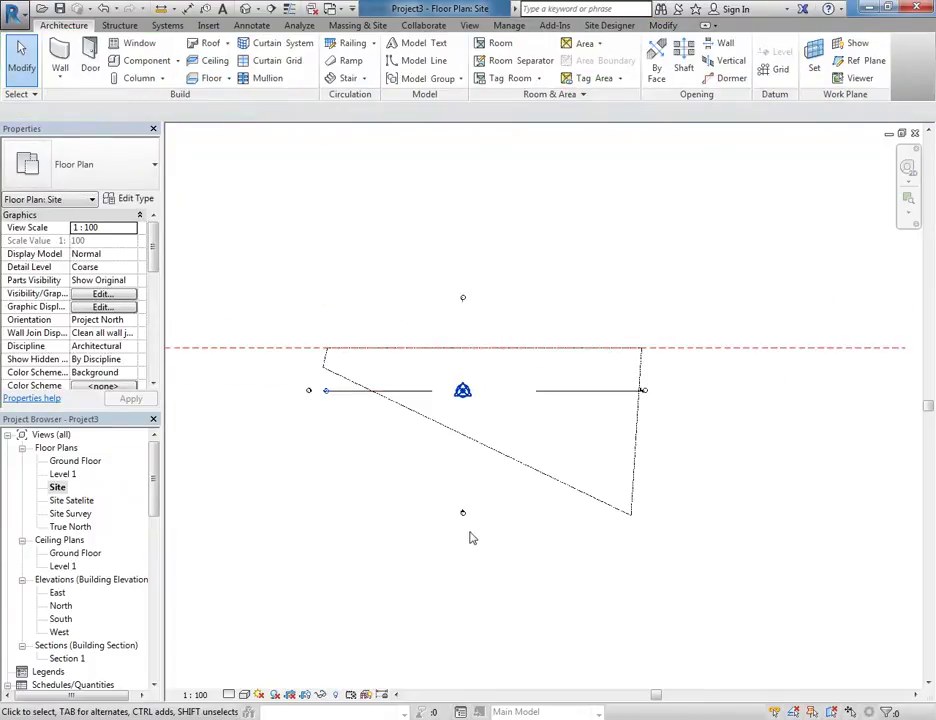